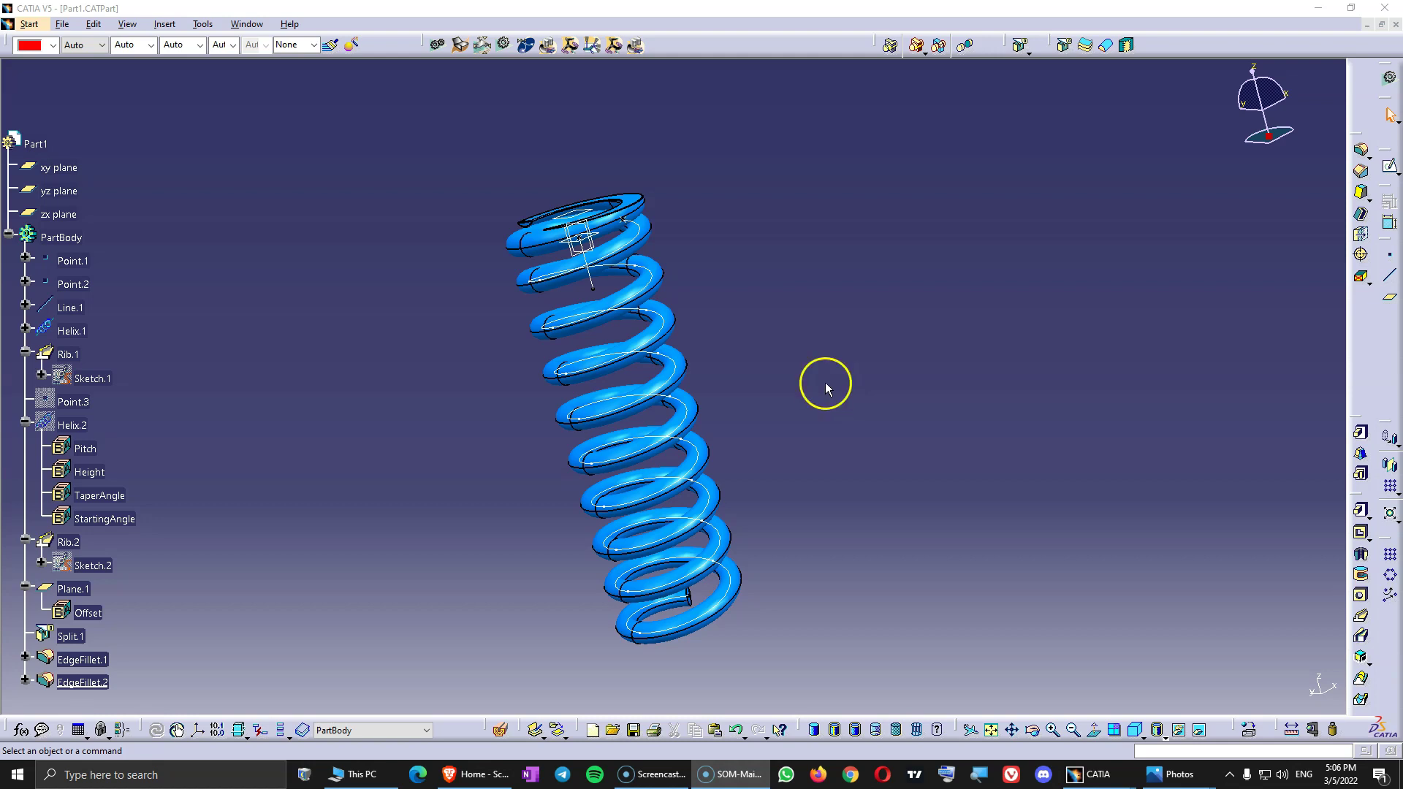
Step: Examine the reference photos of the coil spring in Photos and a close-up of the bike's rear shock in the browser
key("alt+Tab")
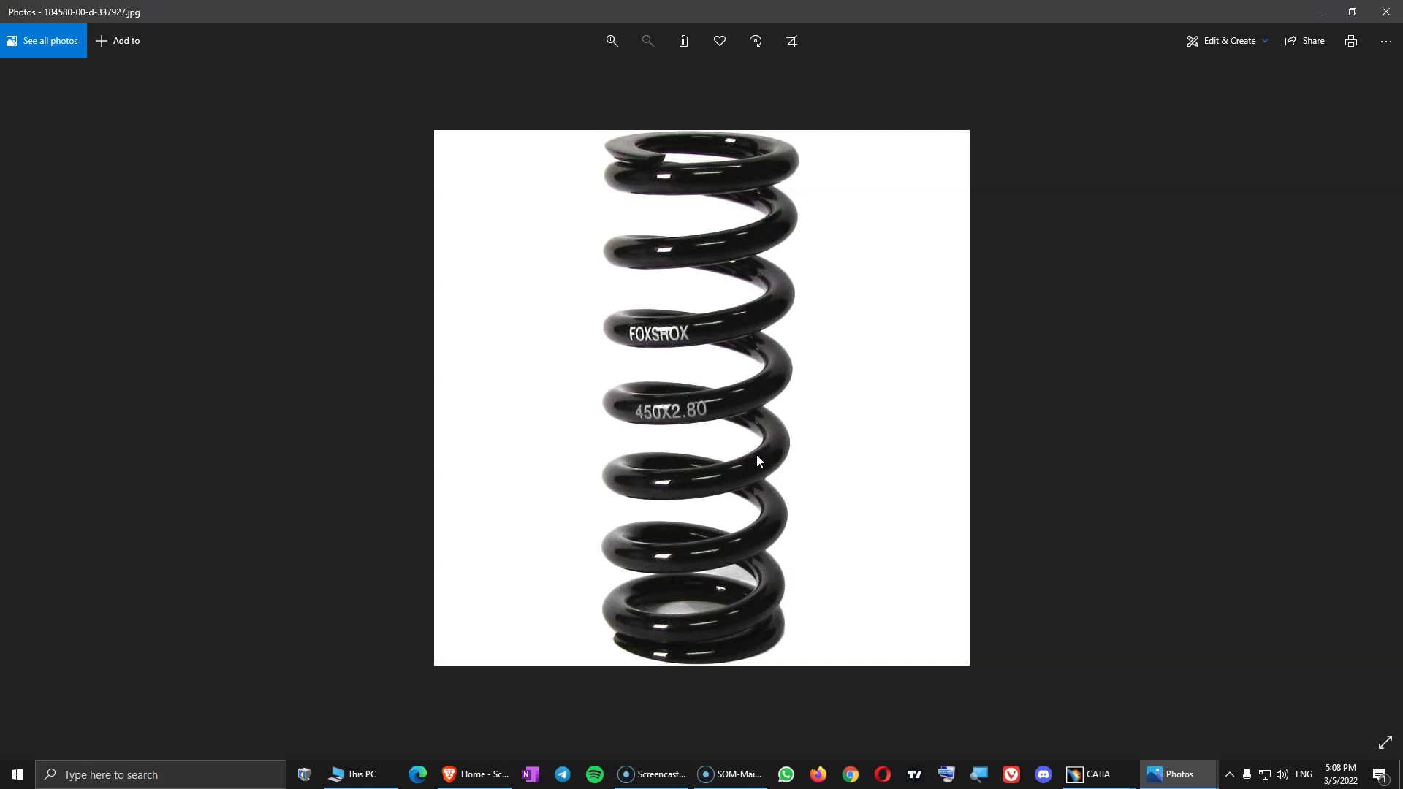
key("Right")
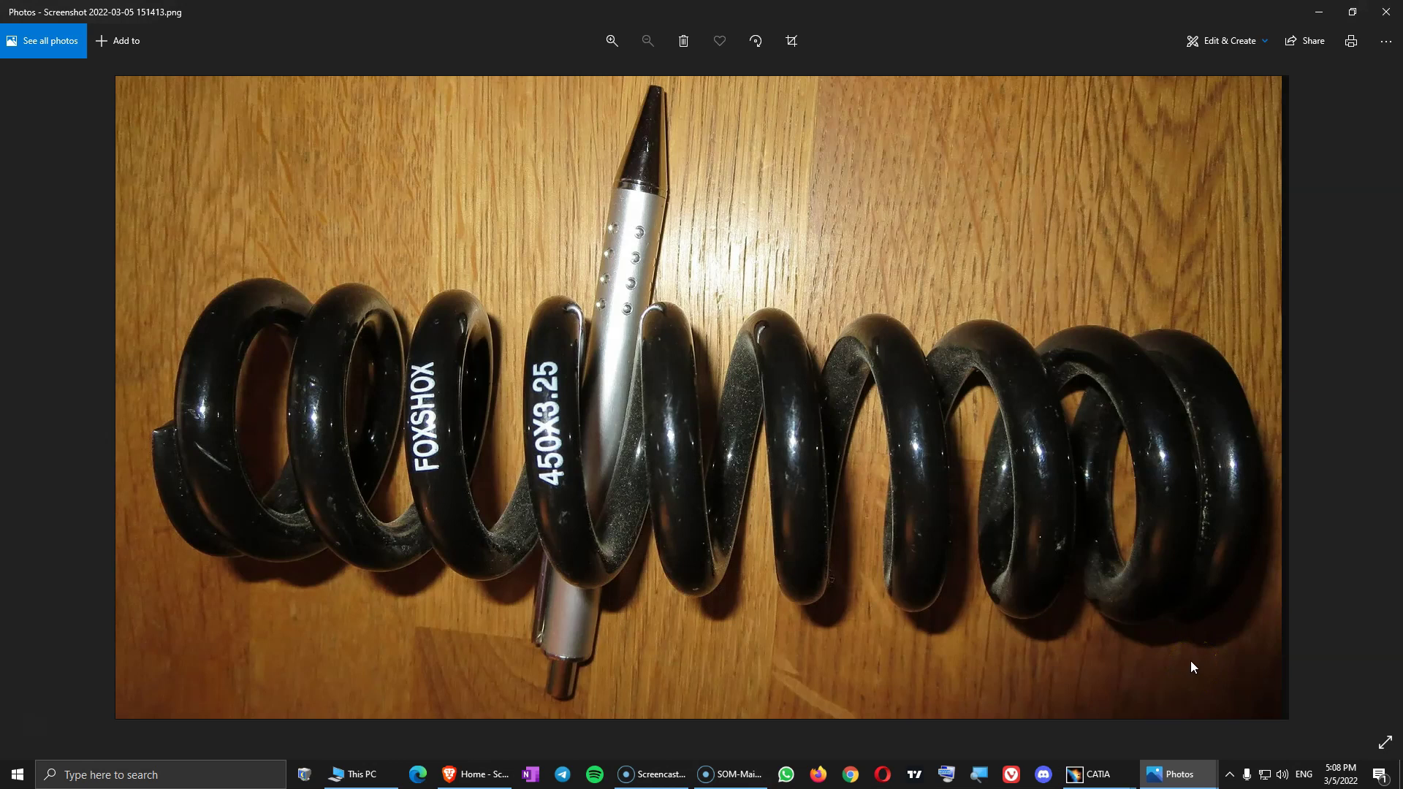
left_click(511, 414)
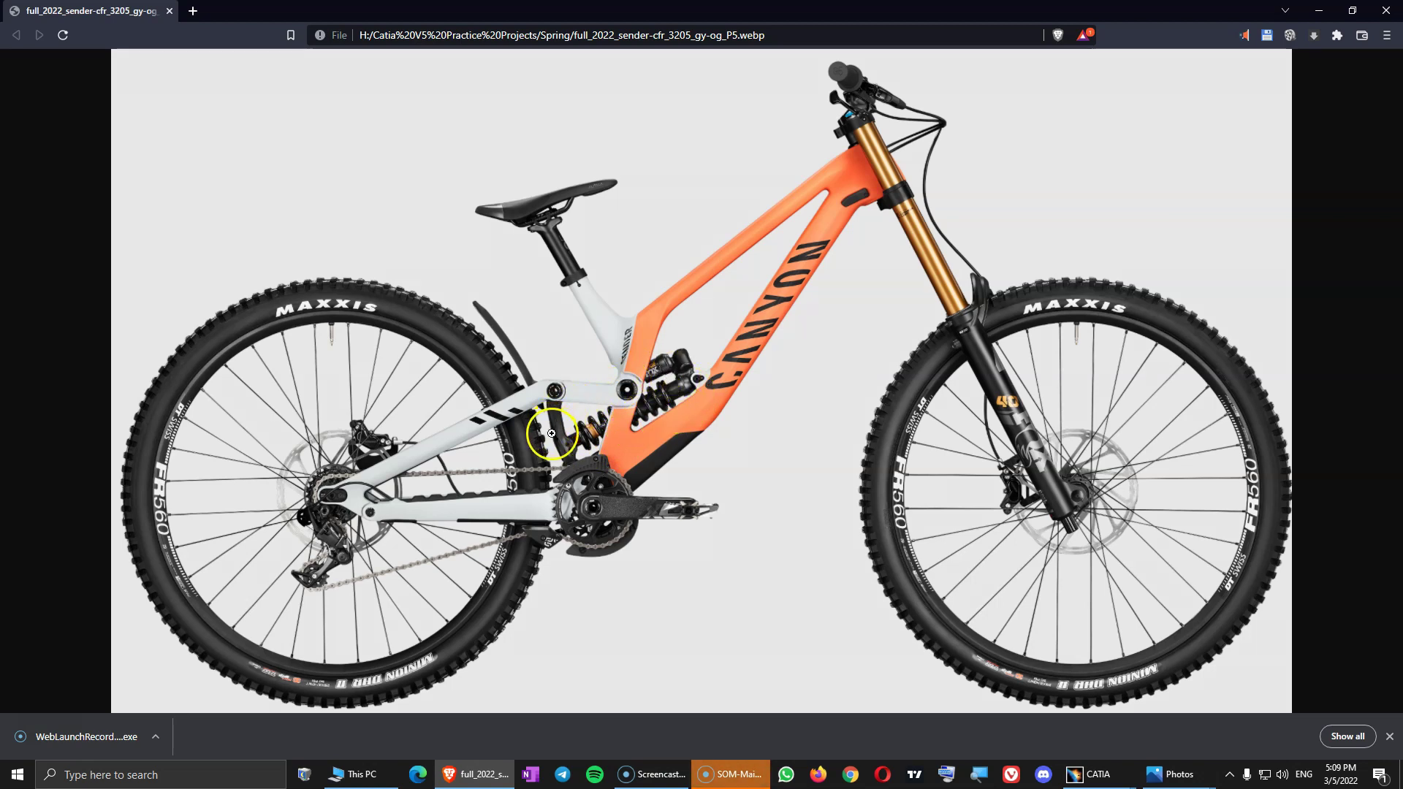
left_click(675, 412)
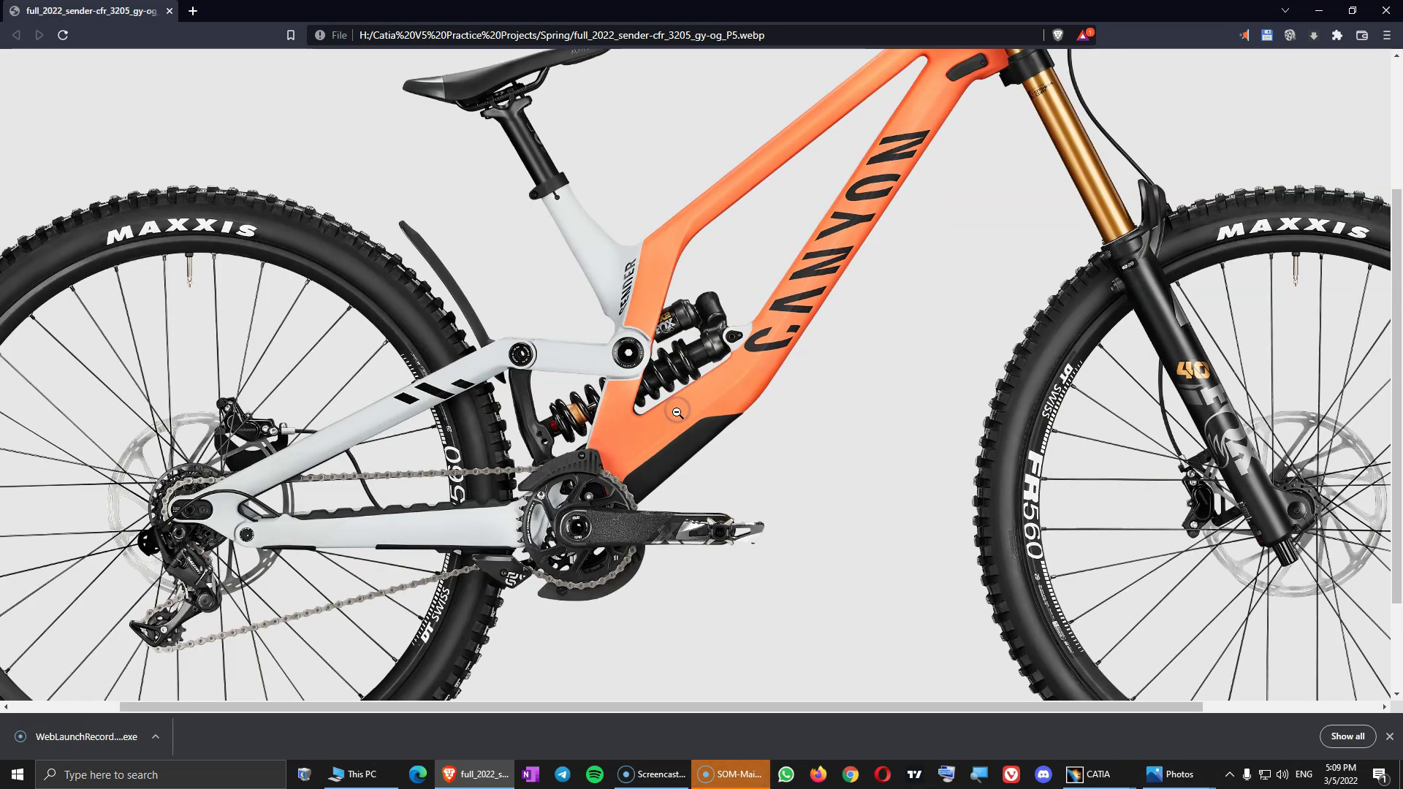
scroll(676, 411, "up", 5, "ctrl")
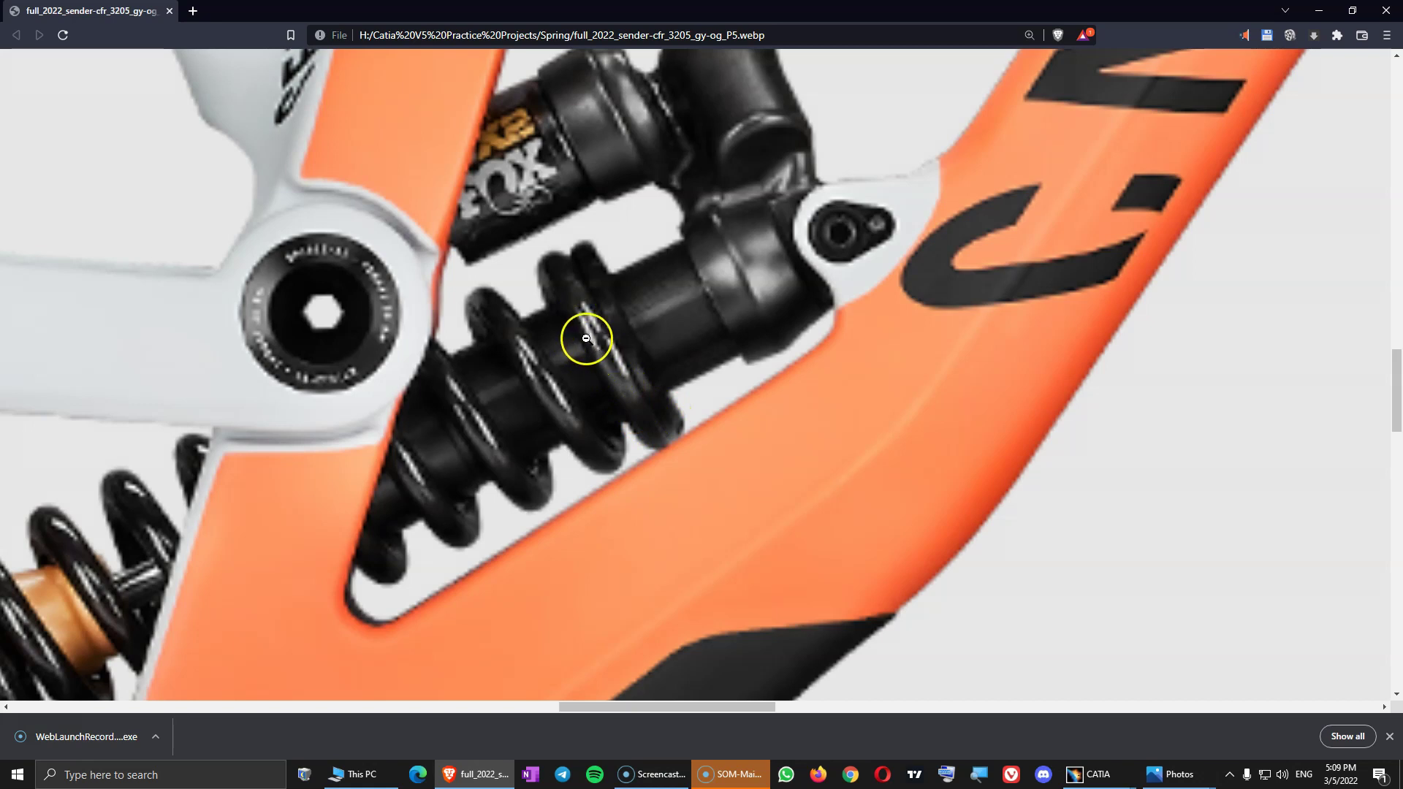
scroll(599, 353, "left", 6)
scroll(600, 352, "down", 2)
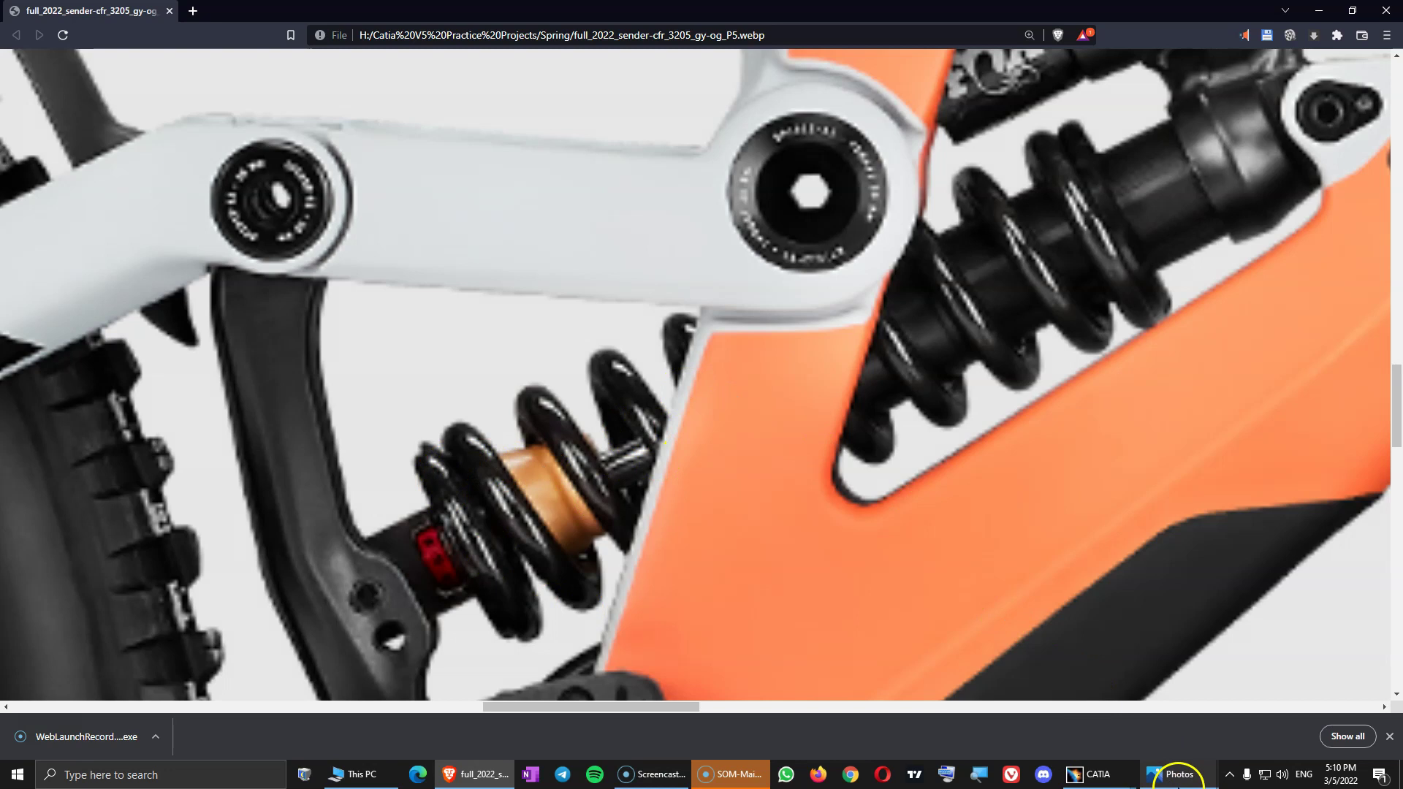
left_click(1319, 10)
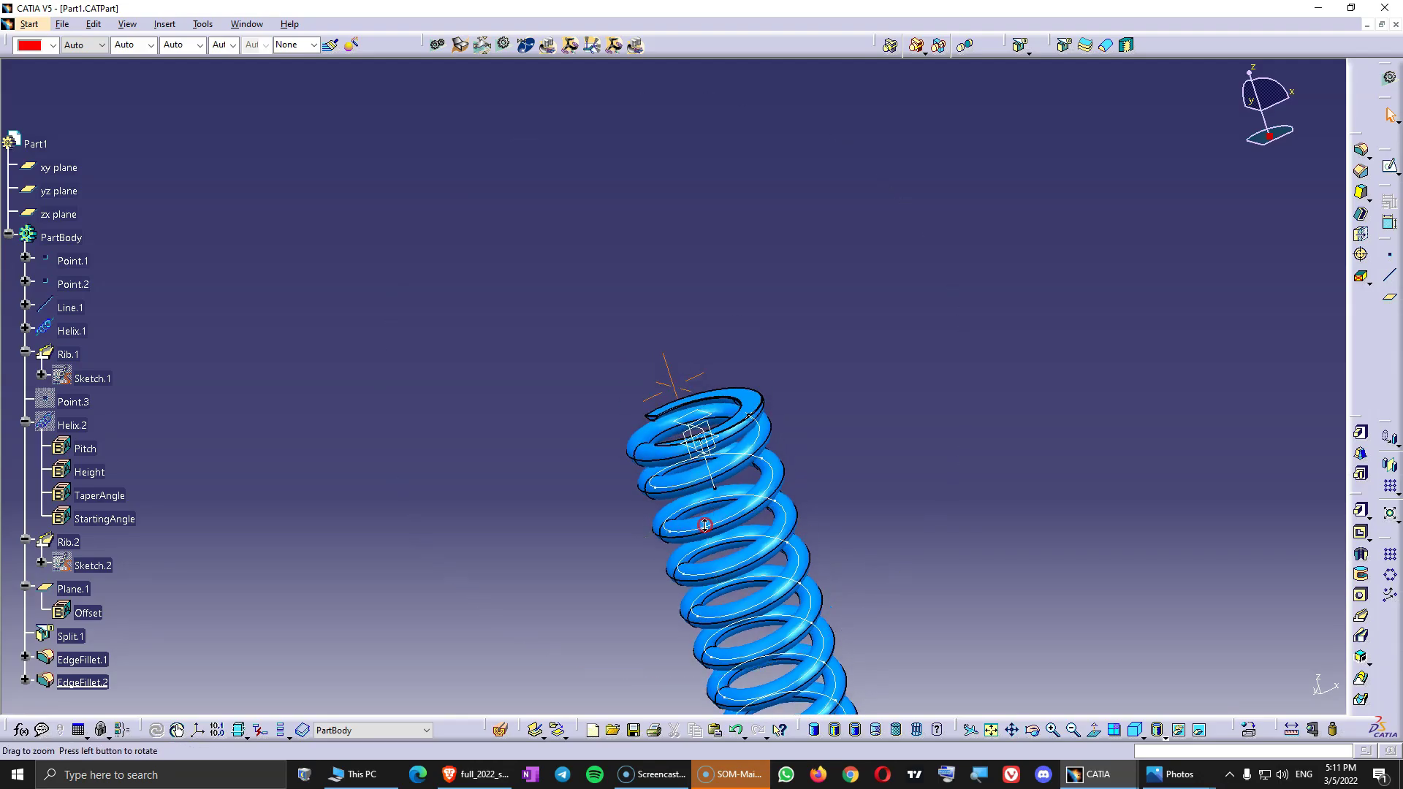
Step: Inspect the finished spring model's end coils and overall shape from several angles
middle_click_drag(705, 524, 720, 409, "ctrl")
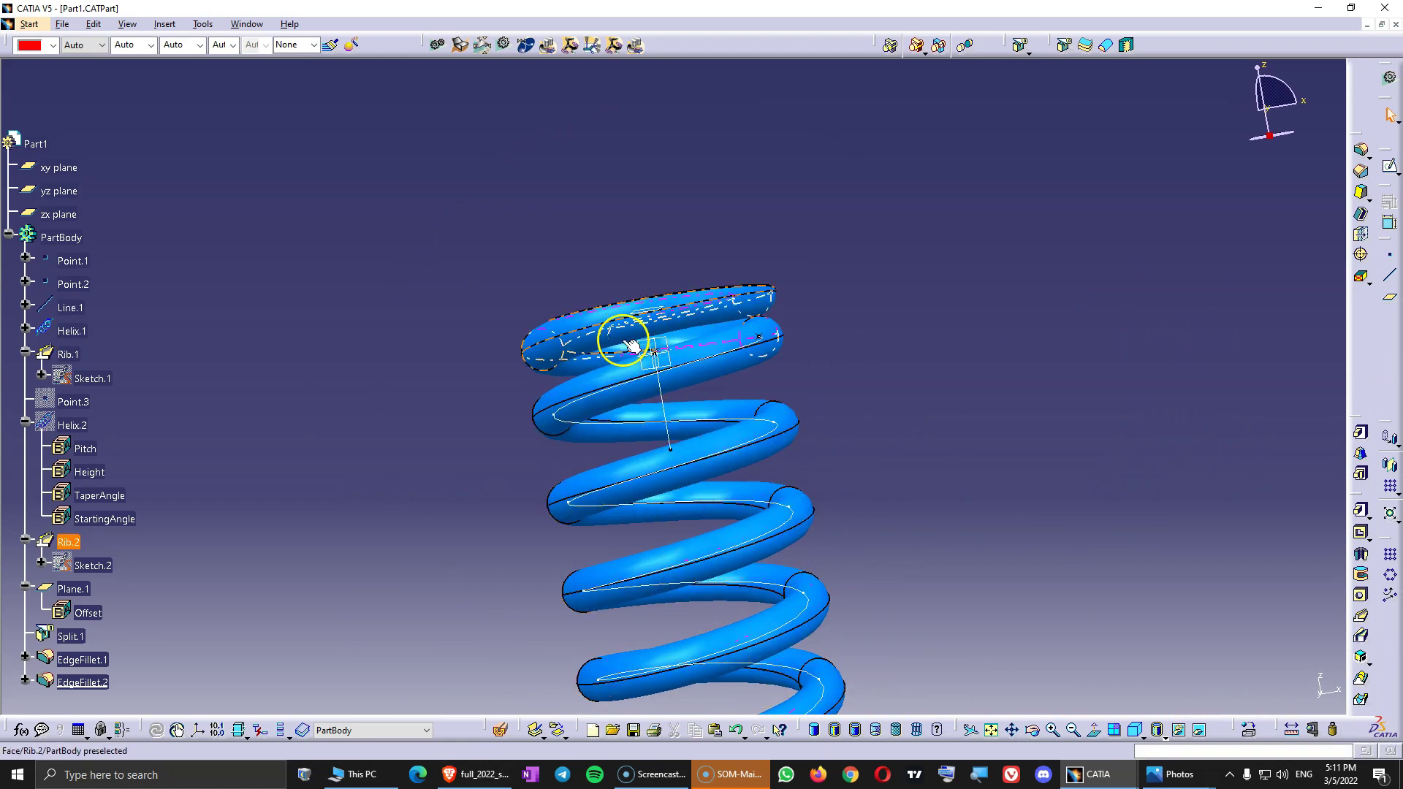
middle_click_drag(663, 366, 862, 438)
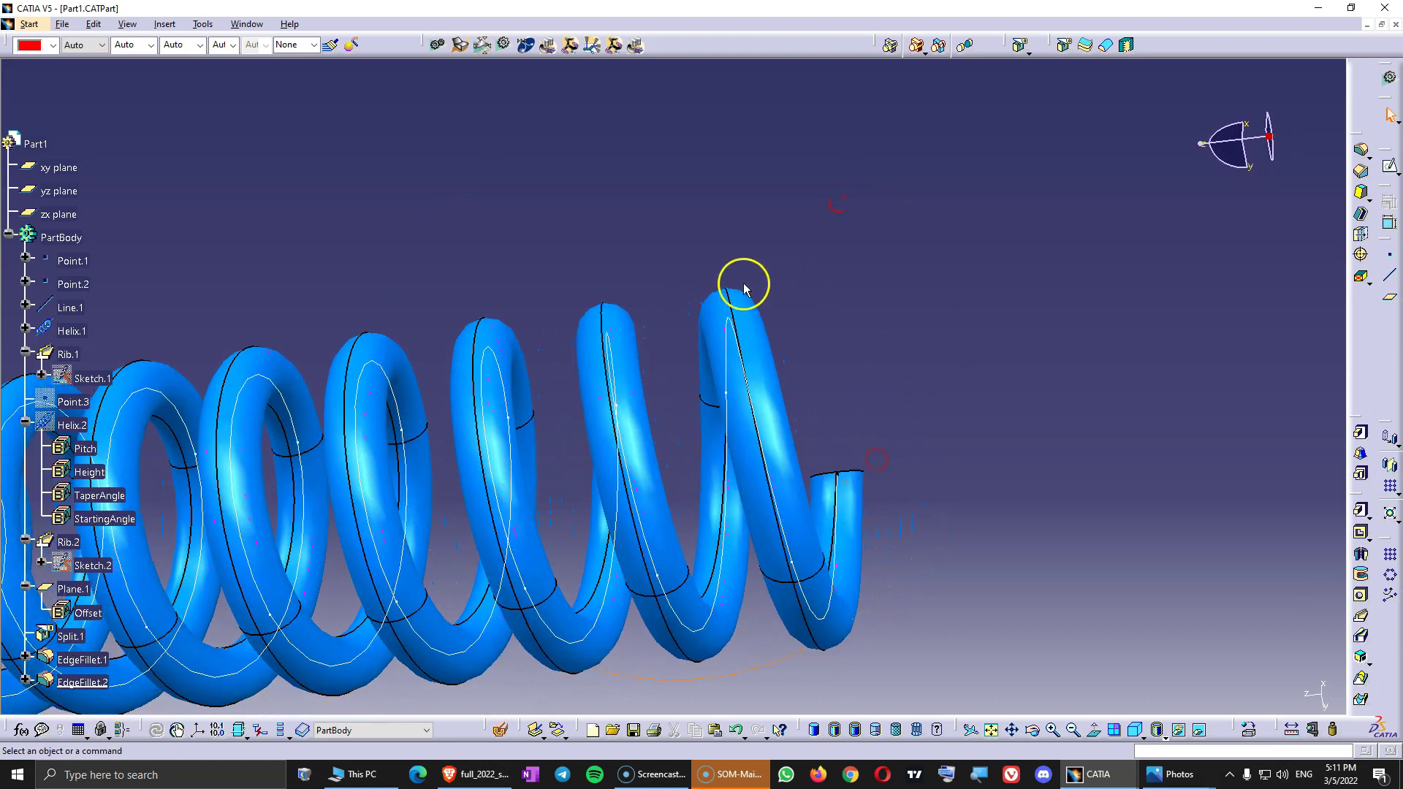
middle_click_drag(492, 356, 491, 356)
Step: Create a new part named Spring and switch to the Generative Shape Design workbench
type("Spring")
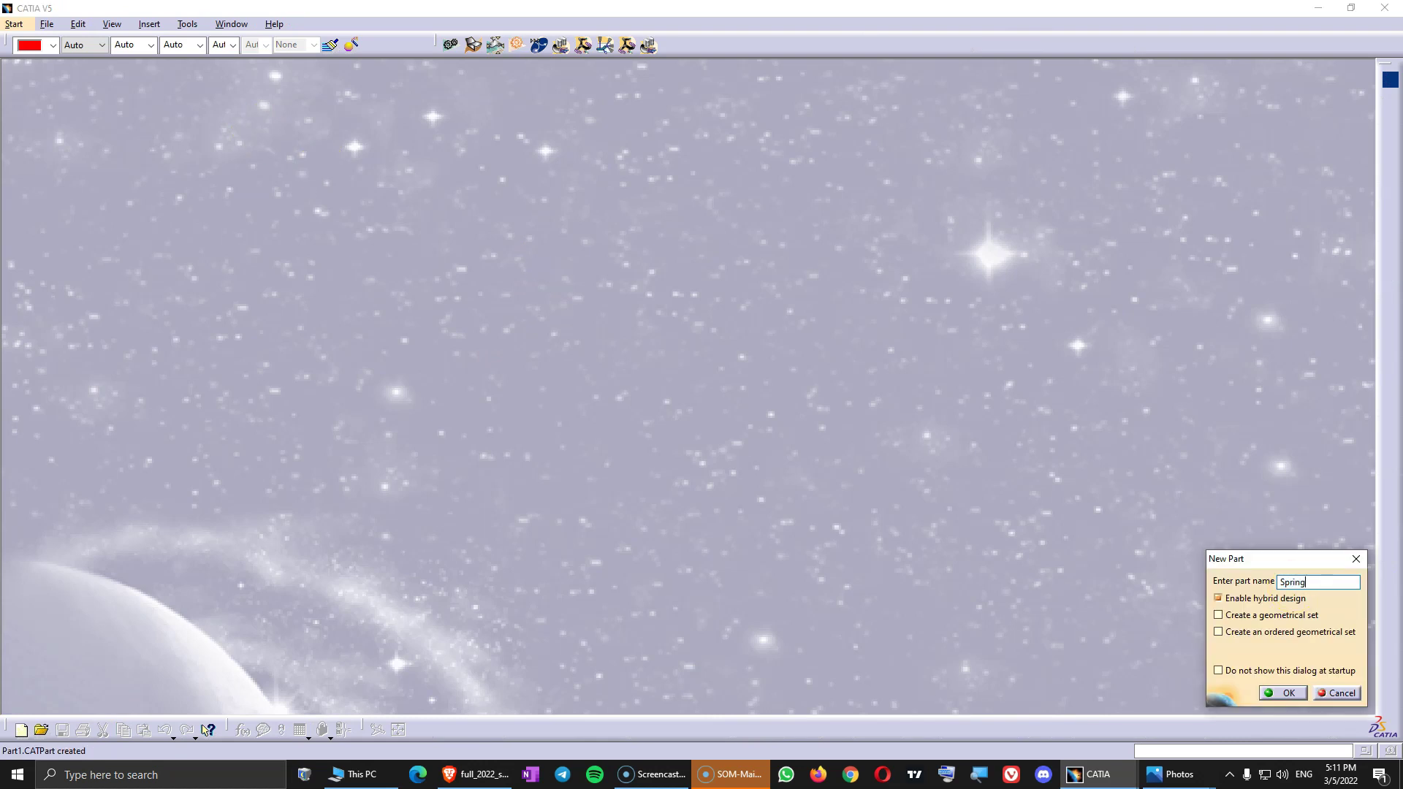
left_click(1289, 698)
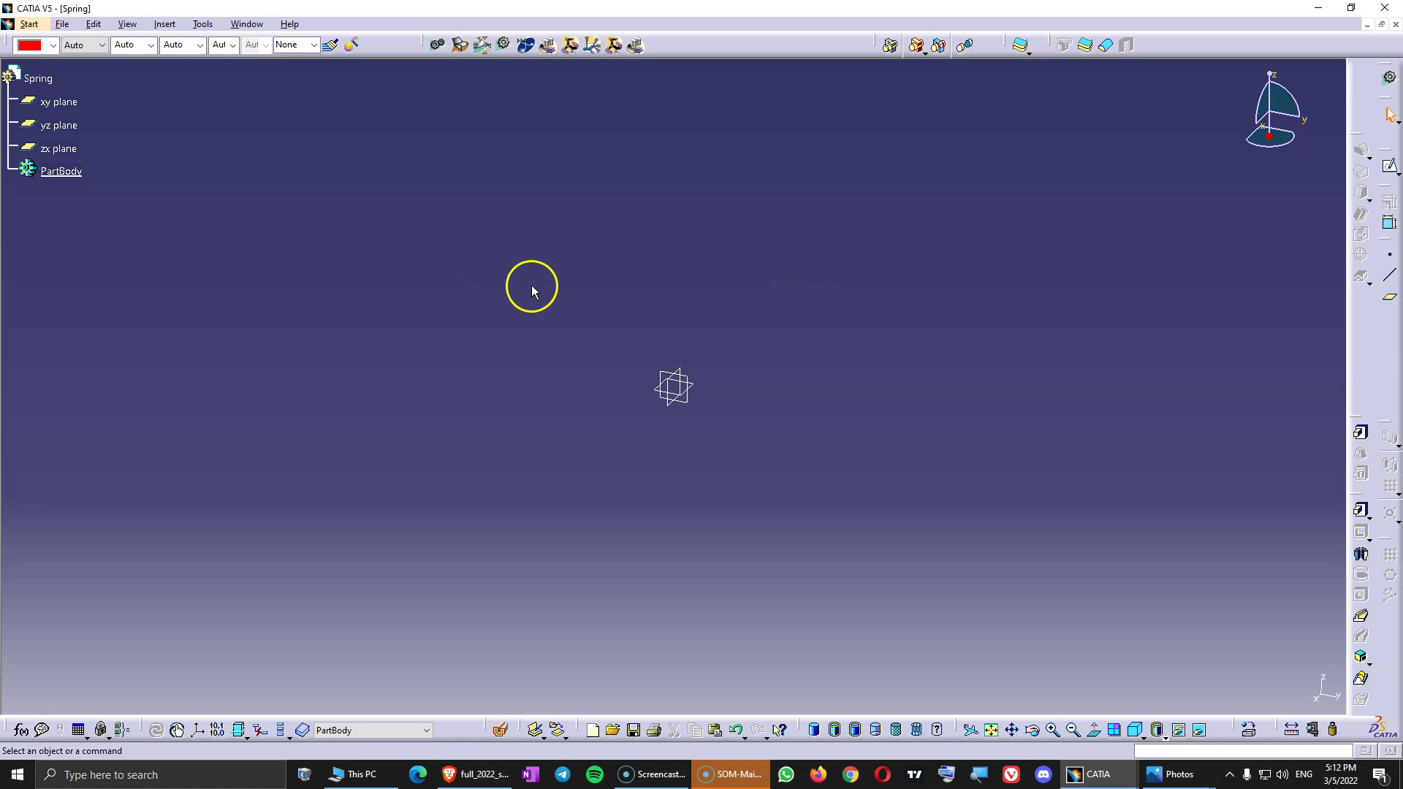
left_click(460, 45)
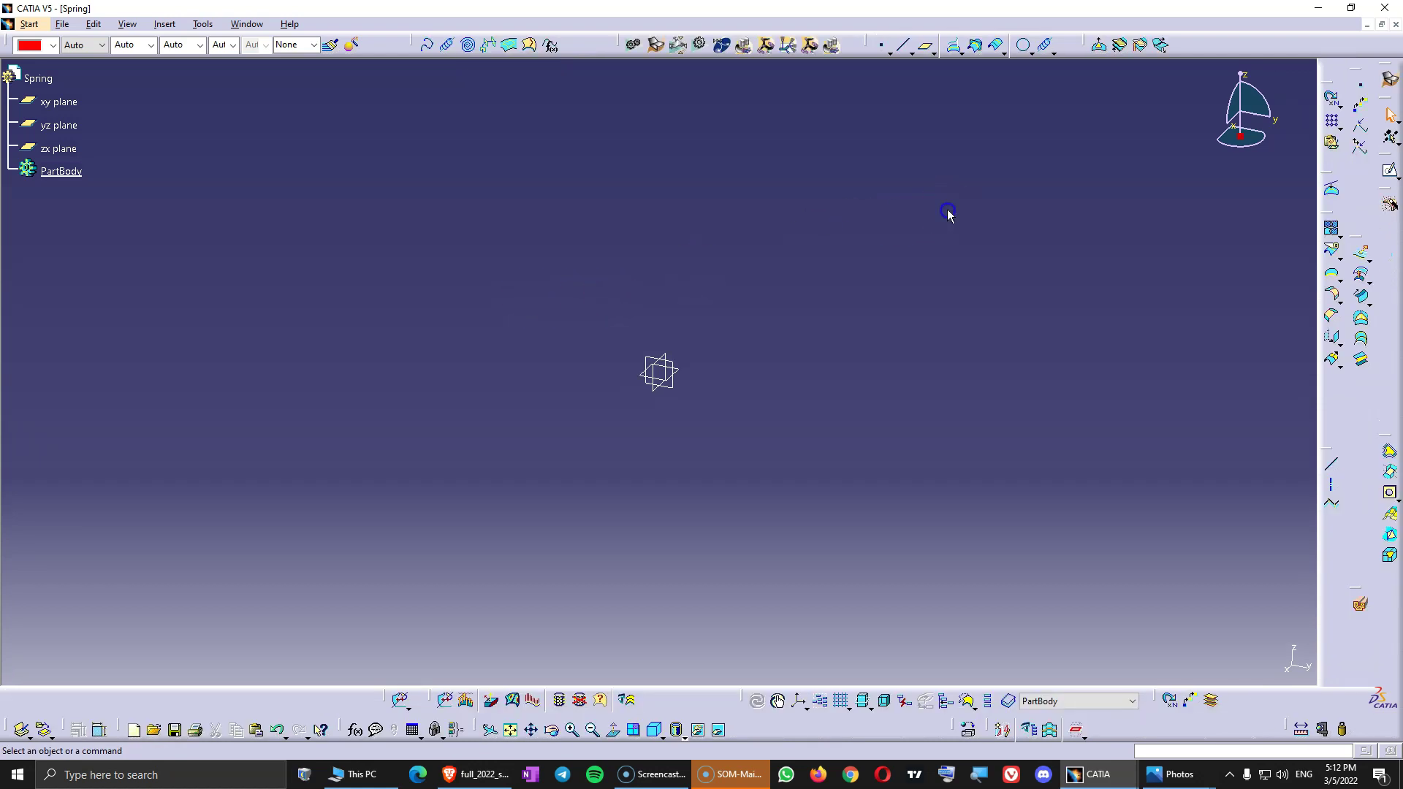
Step: Float the Wireframe toolbar and its Curves tool group over the model area, and dock both again along the upper edge
left_click_drag(870, 44, 757, 224)
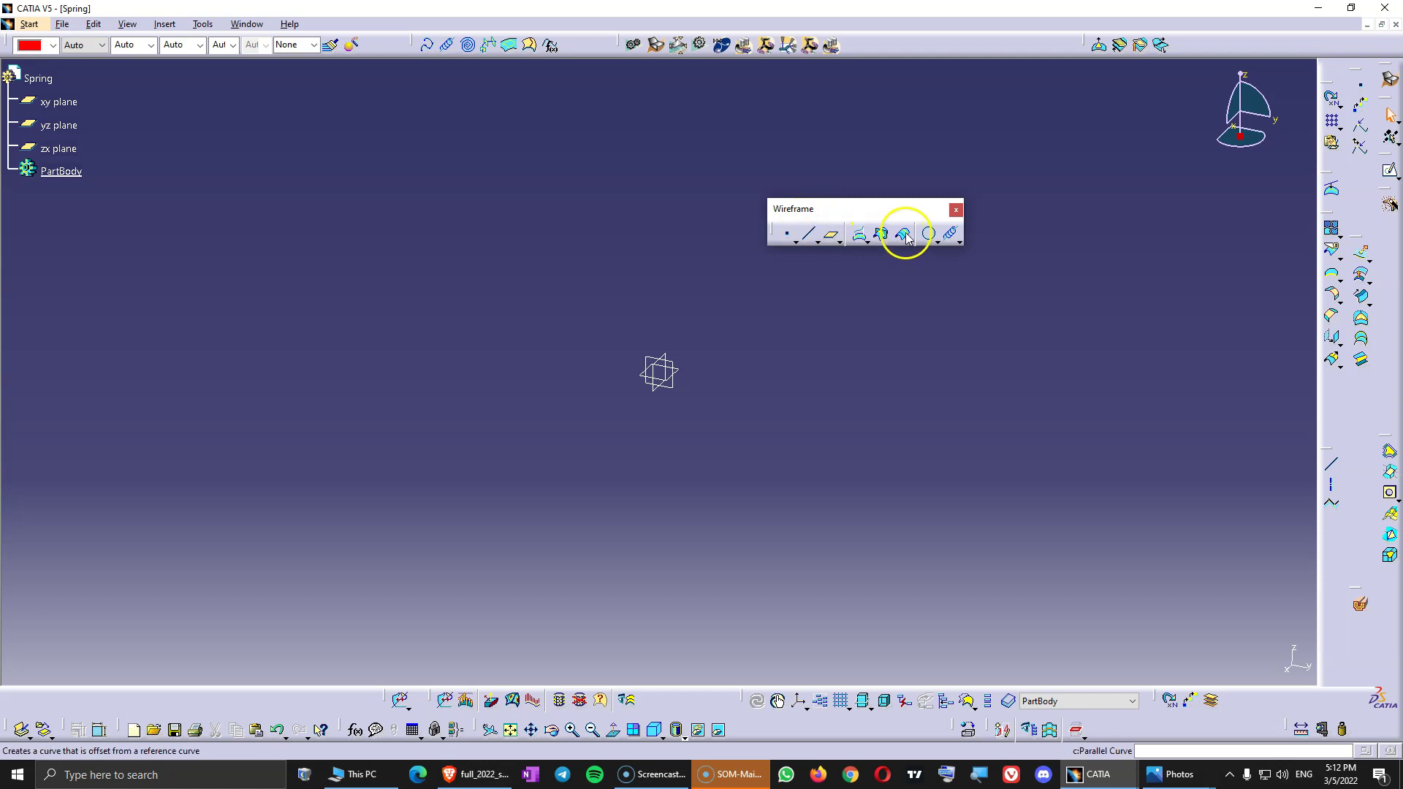
left_click_drag(882, 207, 983, 64)
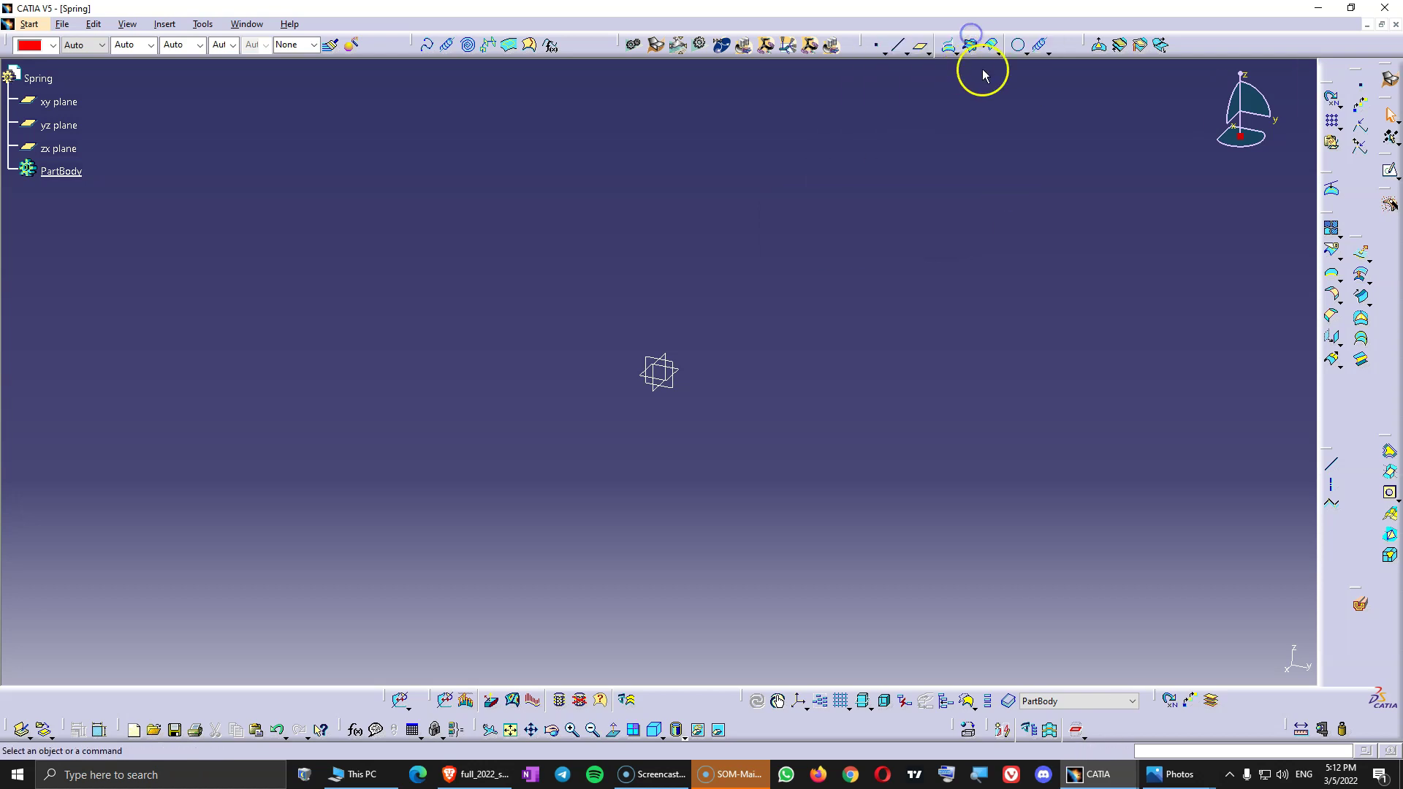
left_click(1052, 54)
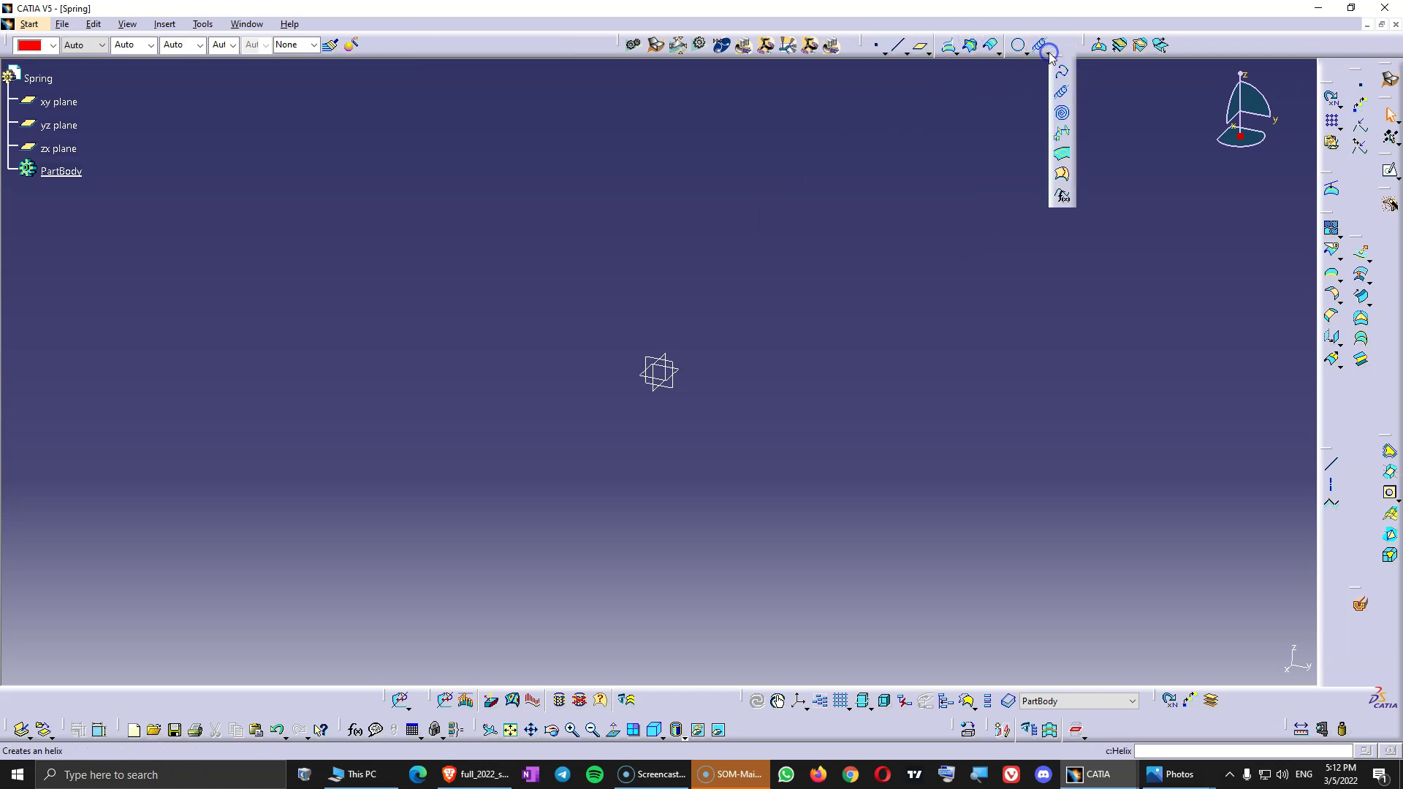
left_click_drag(1061, 59, 851, 157)
mouse_move(975, 278)
middle_mouse_down()
mouse_move(969, 300)
mouse_move(973, 282)
middle_mouse_up()
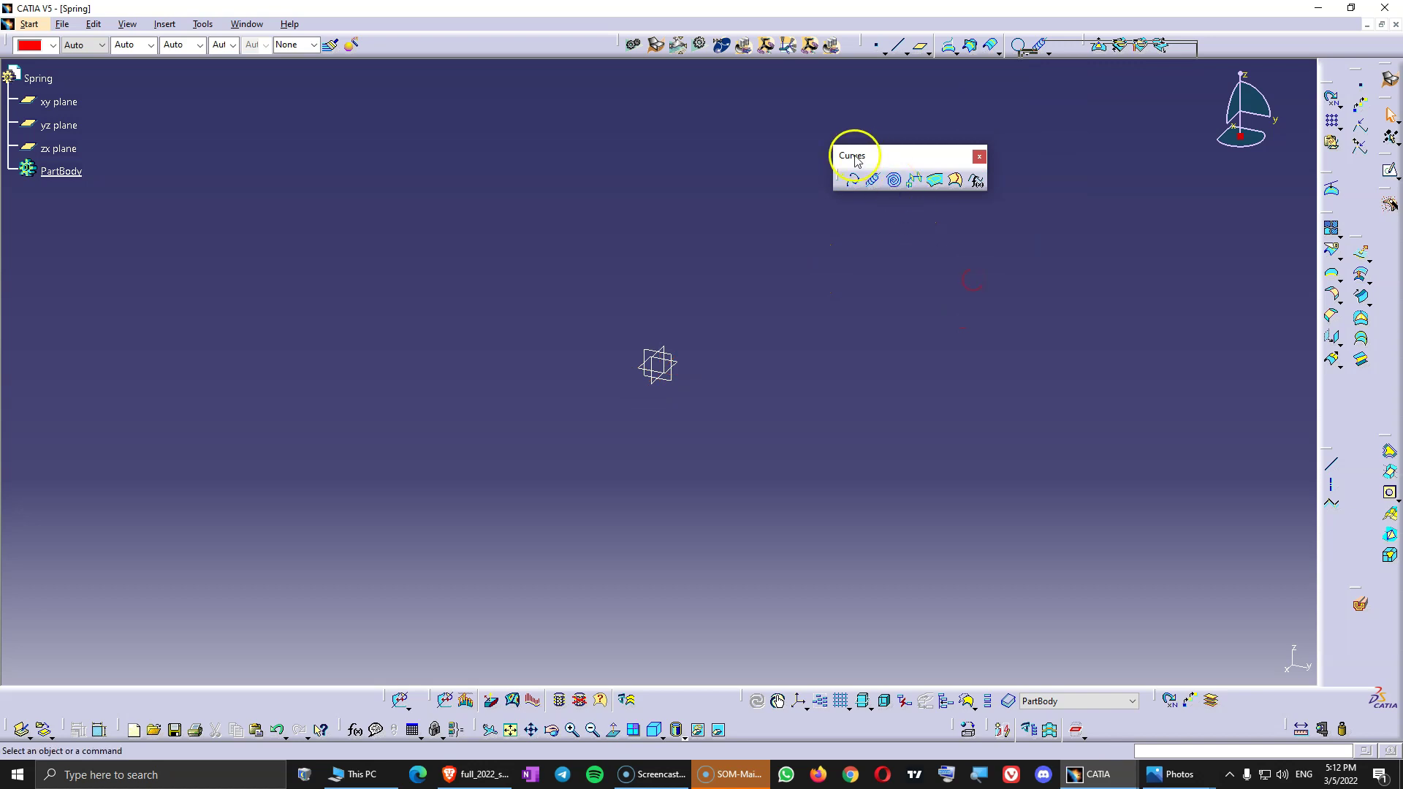
left_click_drag(856, 157, 474, 29)
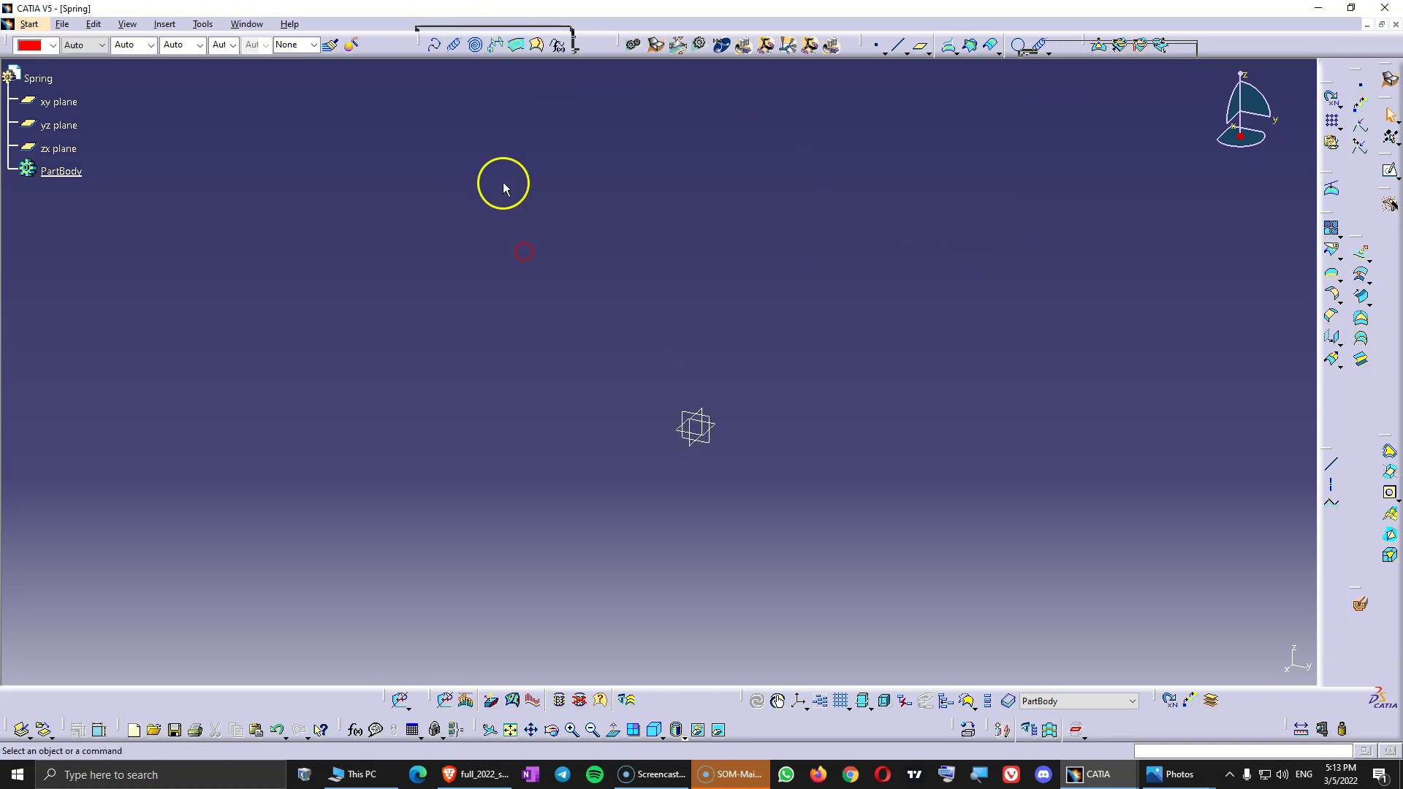
left_click(455, 46)
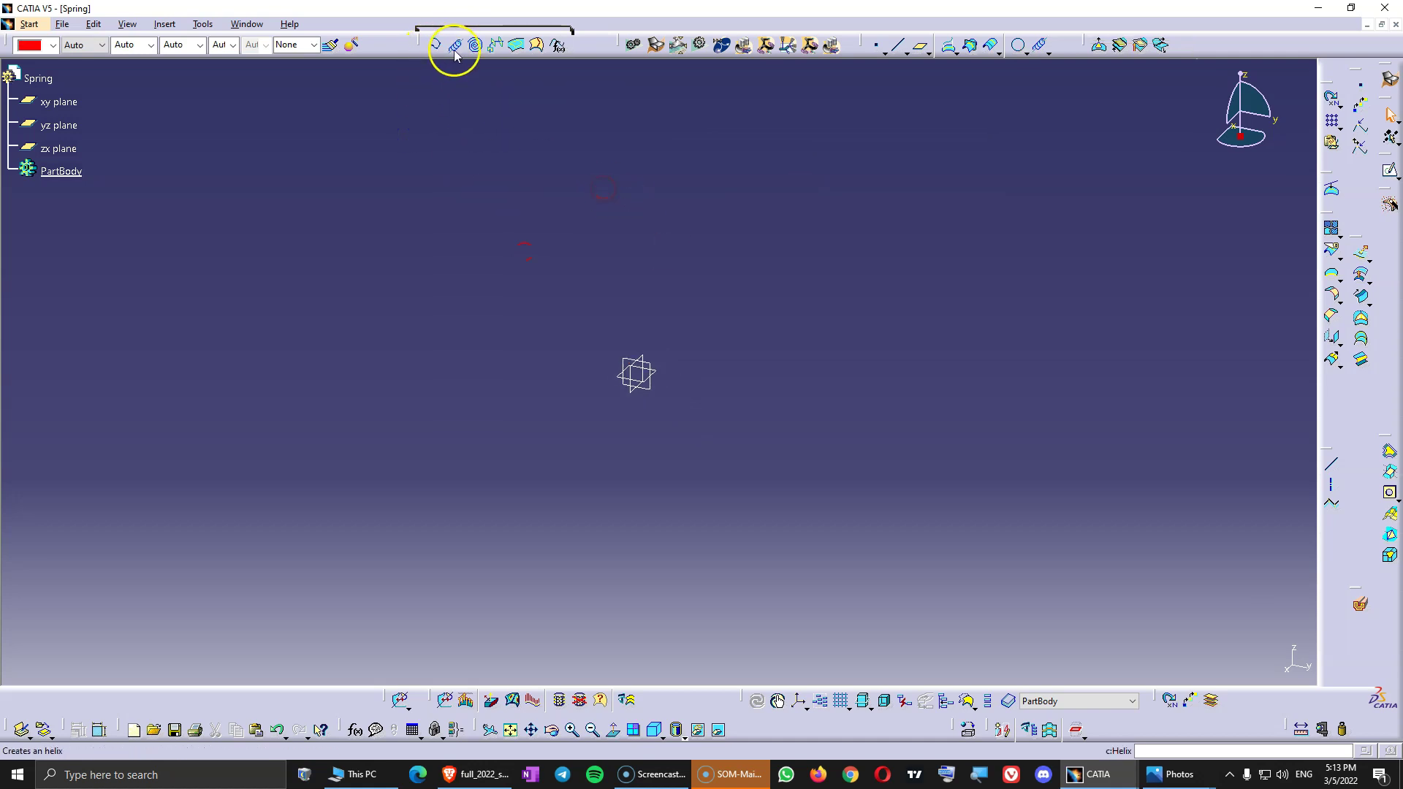
left_click(1059, 480)
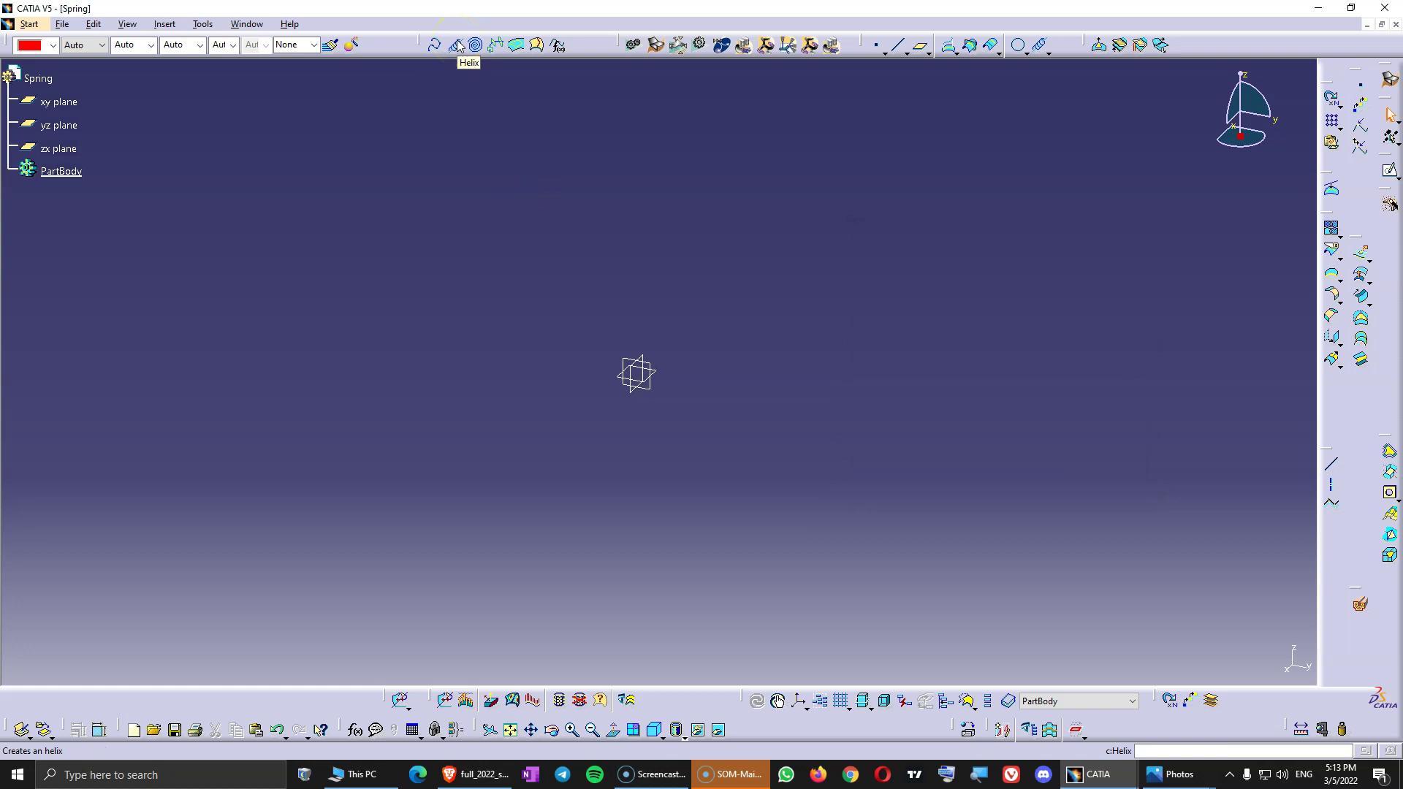
left_click(457, 45)
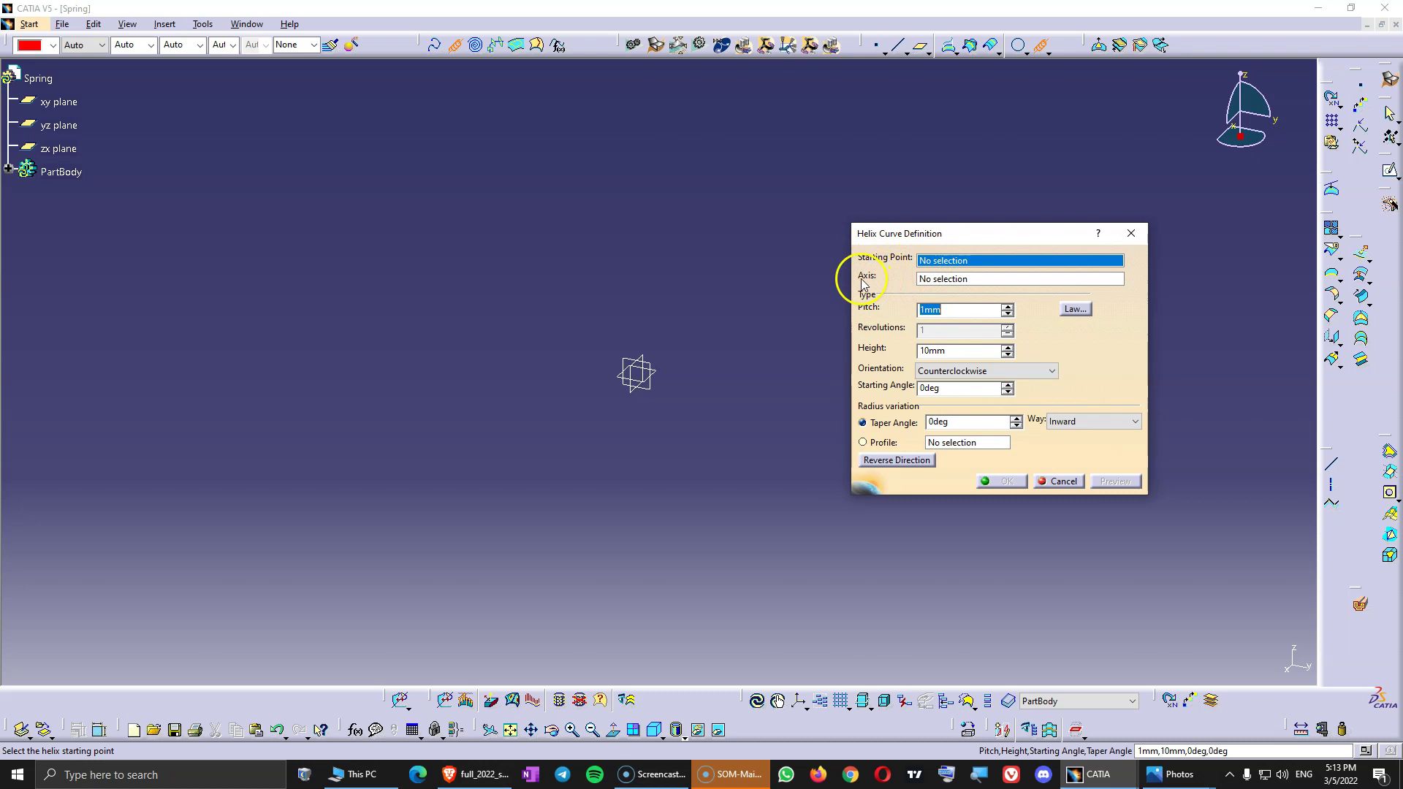
left_click(1059, 480)
Step: Create a point by coordinates at the origin with X, Y and Z at 0 mm
middle_click_drag(845, 457, 796, 369)
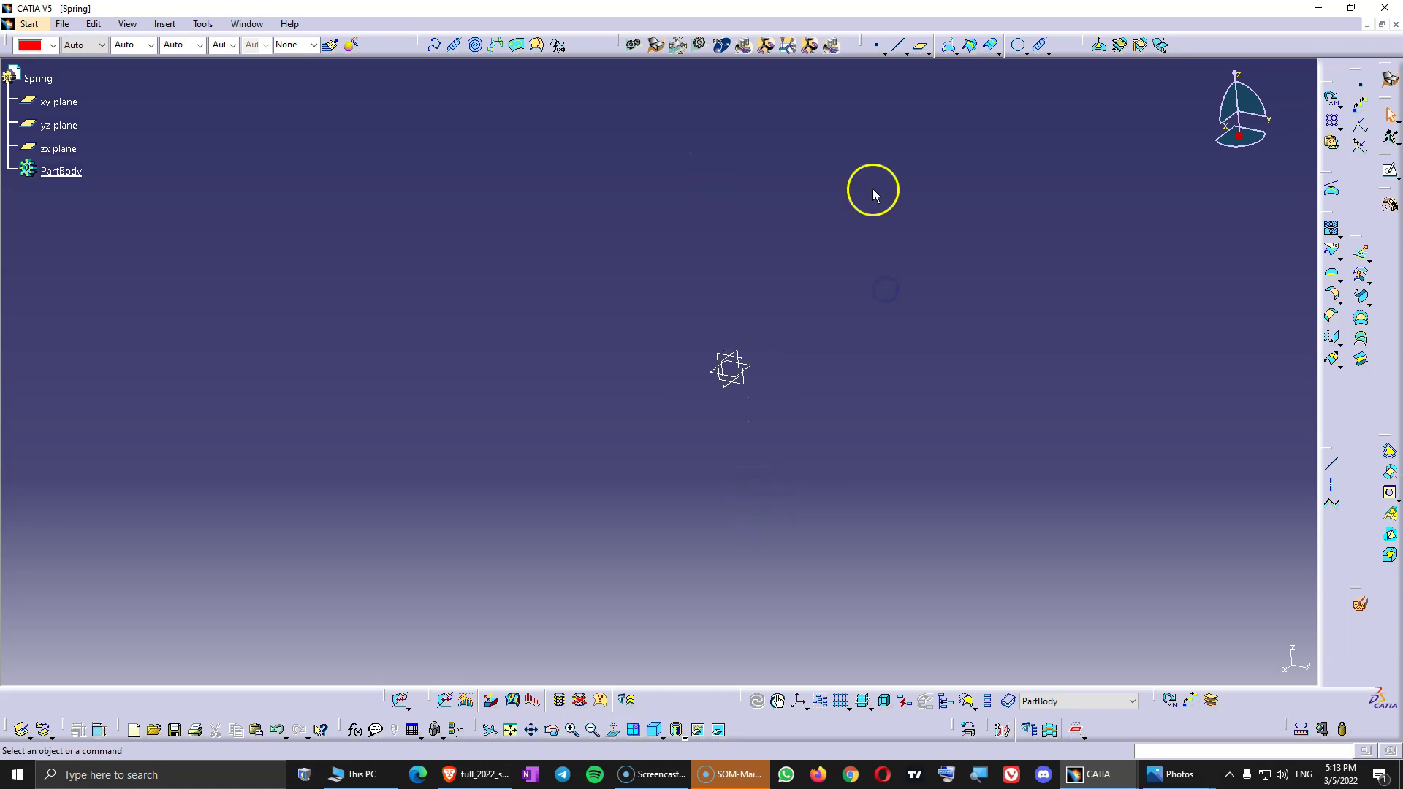
left_click(879, 50)
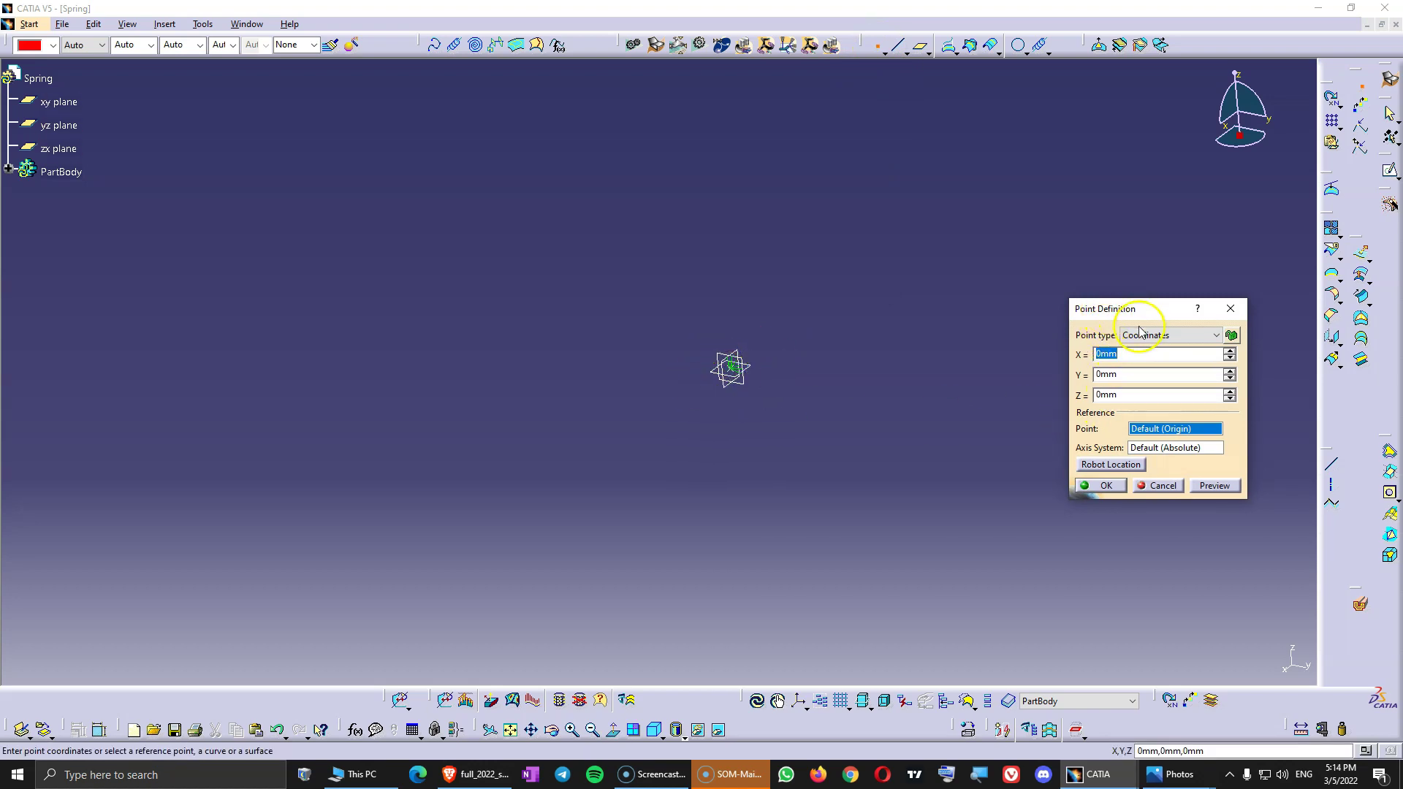
left_click(1106, 485)
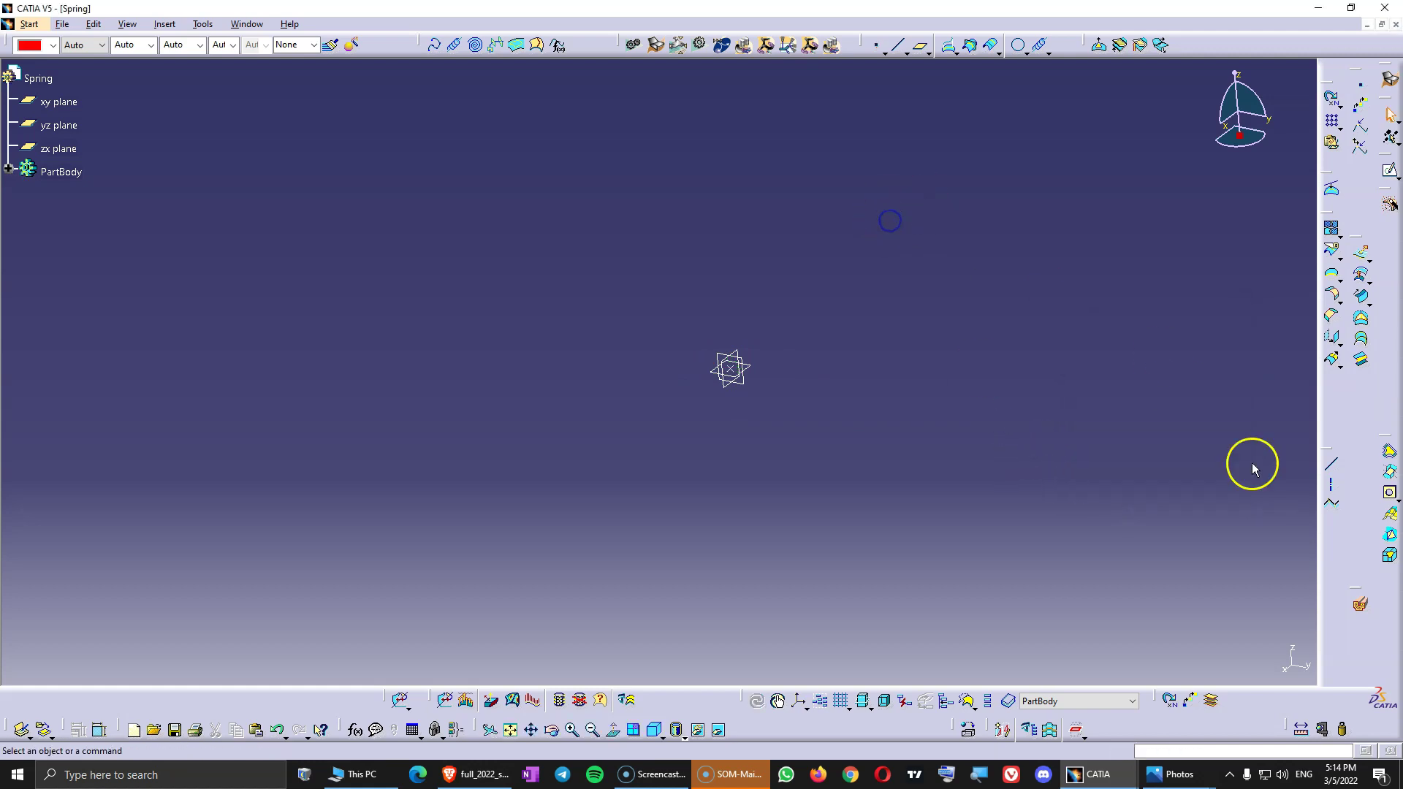
Step: Set up a Point-Direction line from the origin point, using the xy plane as its direction
left_click(1331, 466)
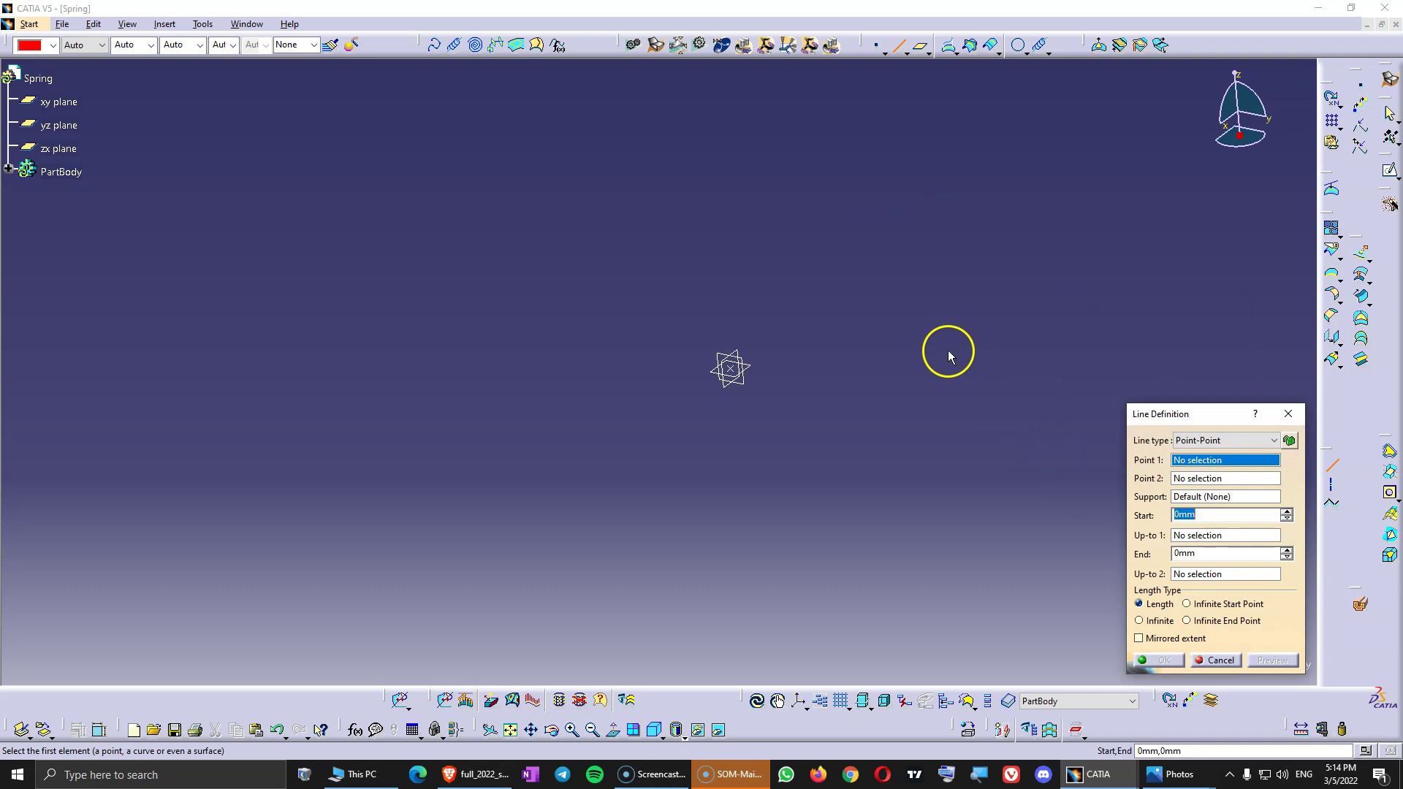
left_click(1213, 440)
left_click(1210, 459)
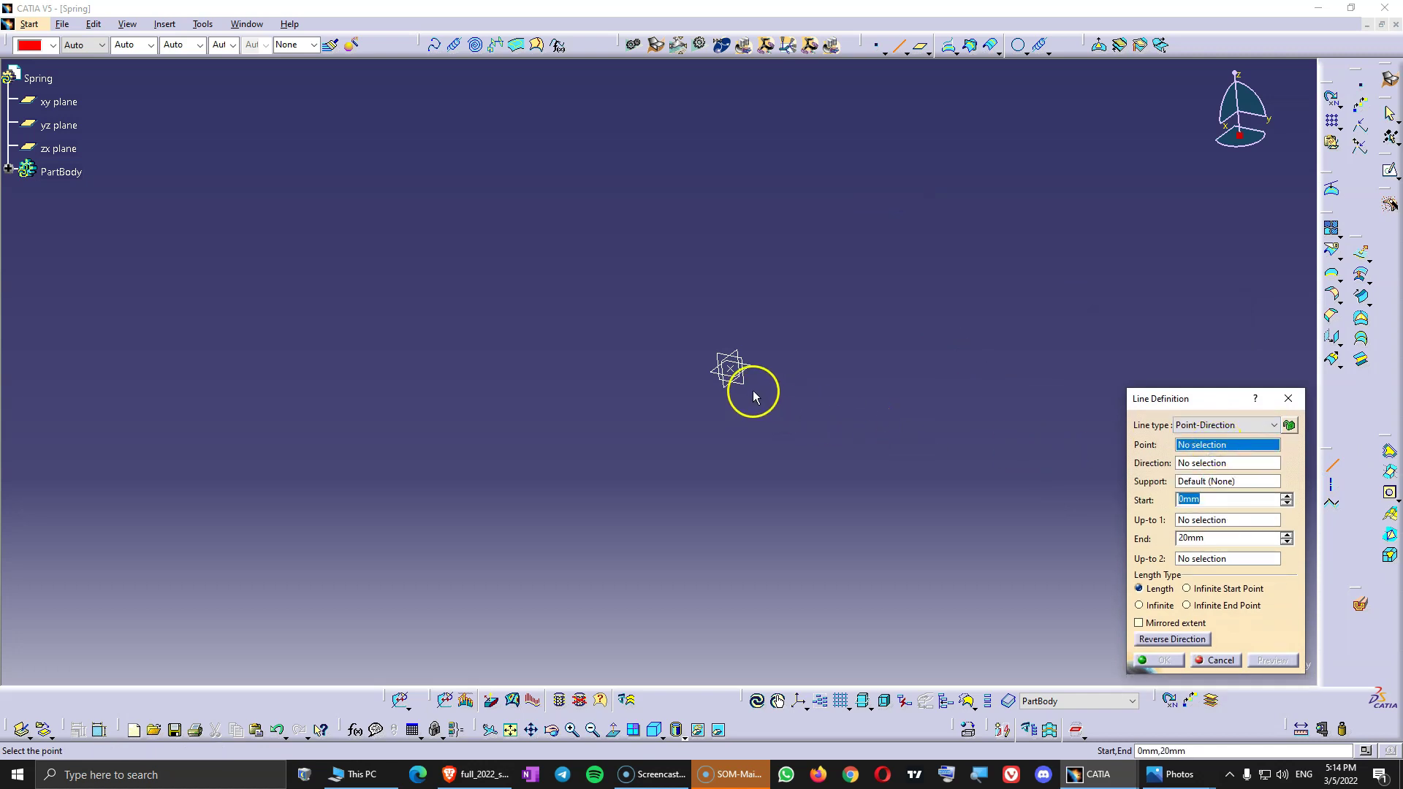
left_click(730, 370)
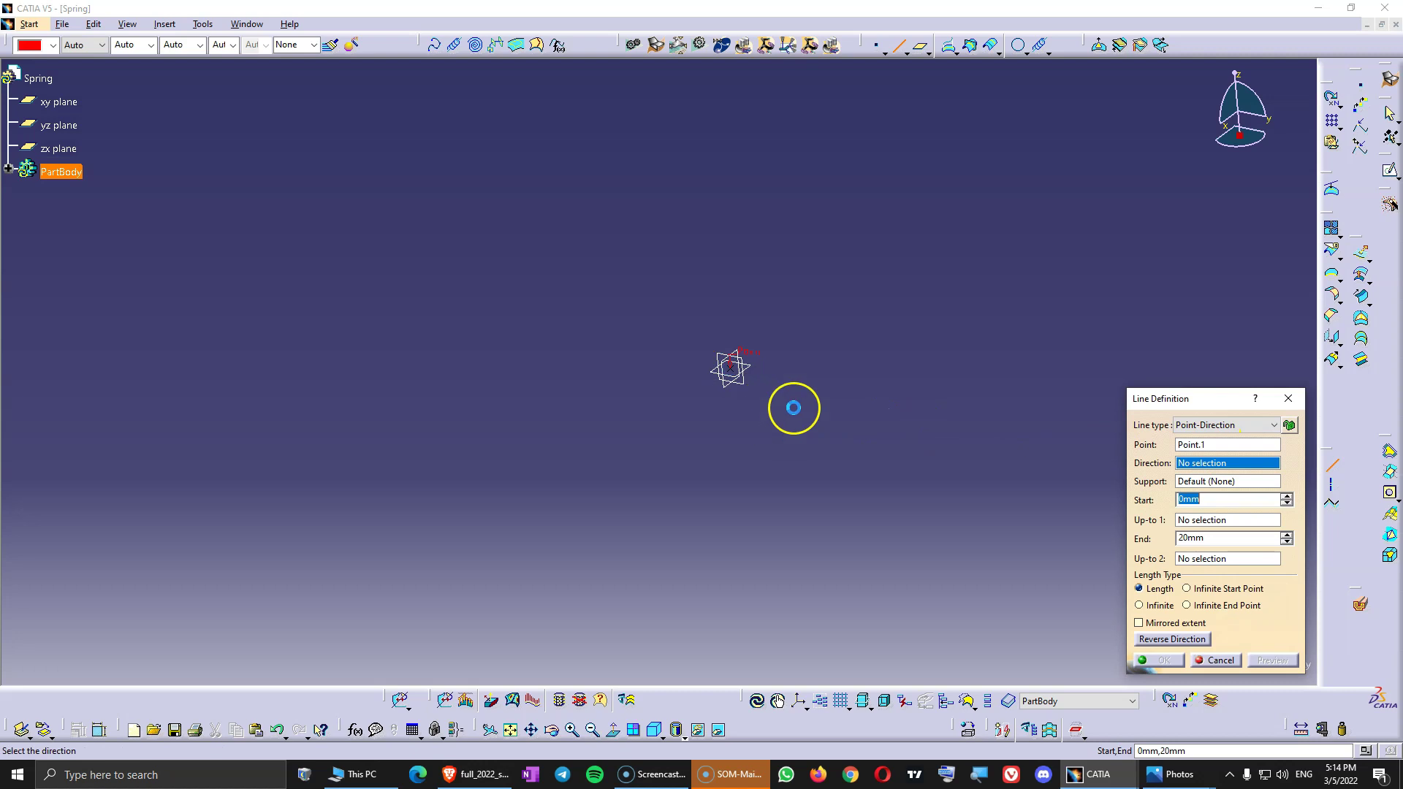
left_click(753, 373)
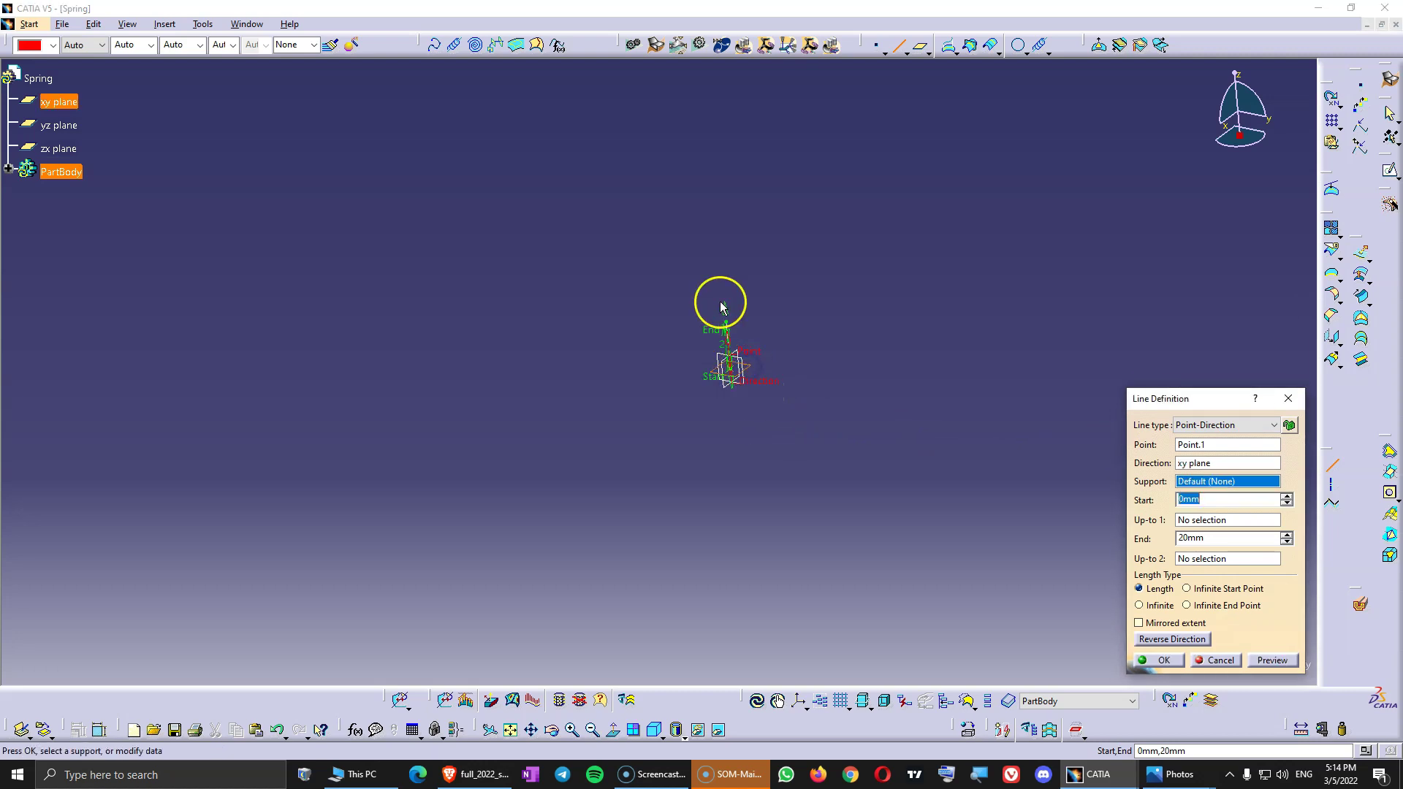
left_click_drag(1212, 398, 1147, 389)
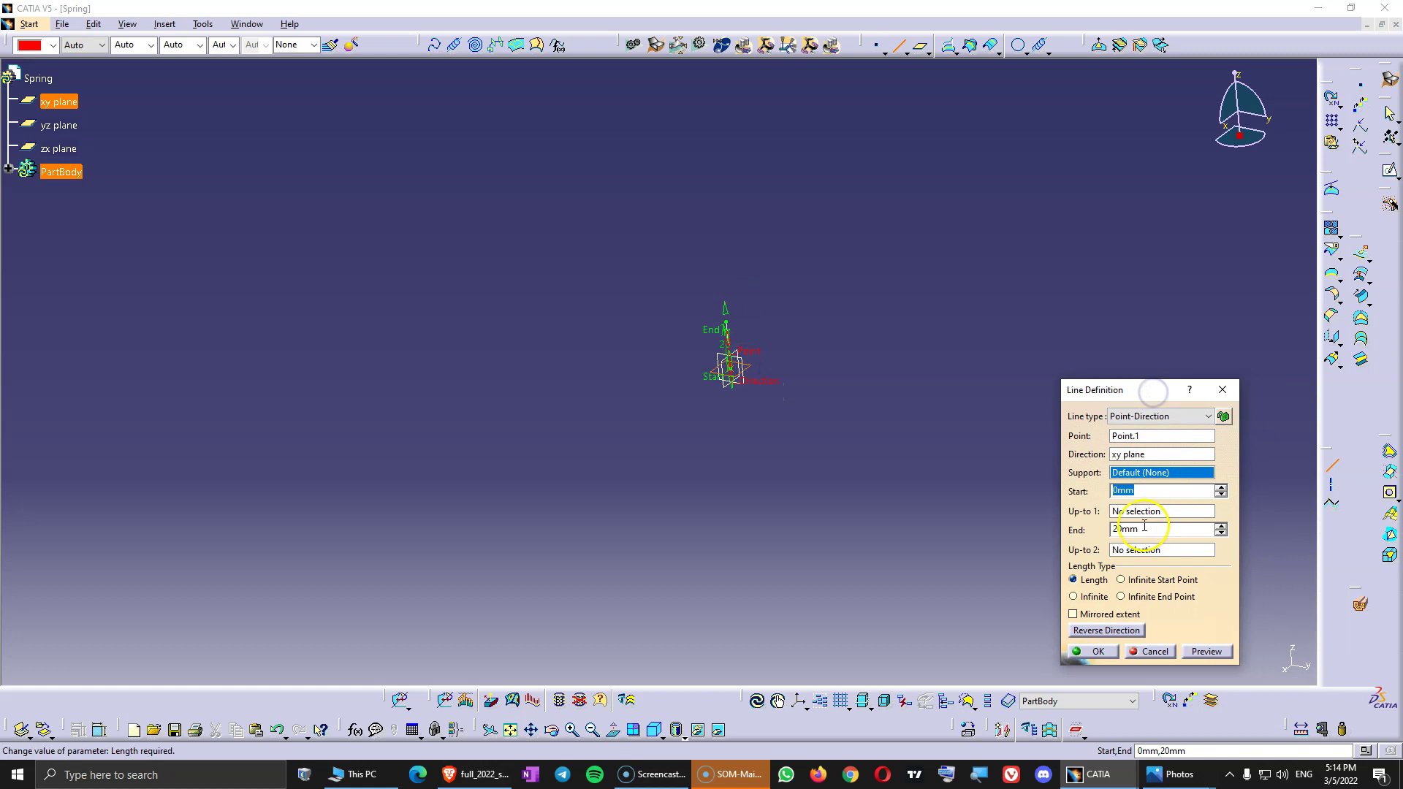
Step: Set the line's start to -50 mm and its end to 50 mm, and create it
left_click(1112, 527)
type("50")
left_click(1073, 491)
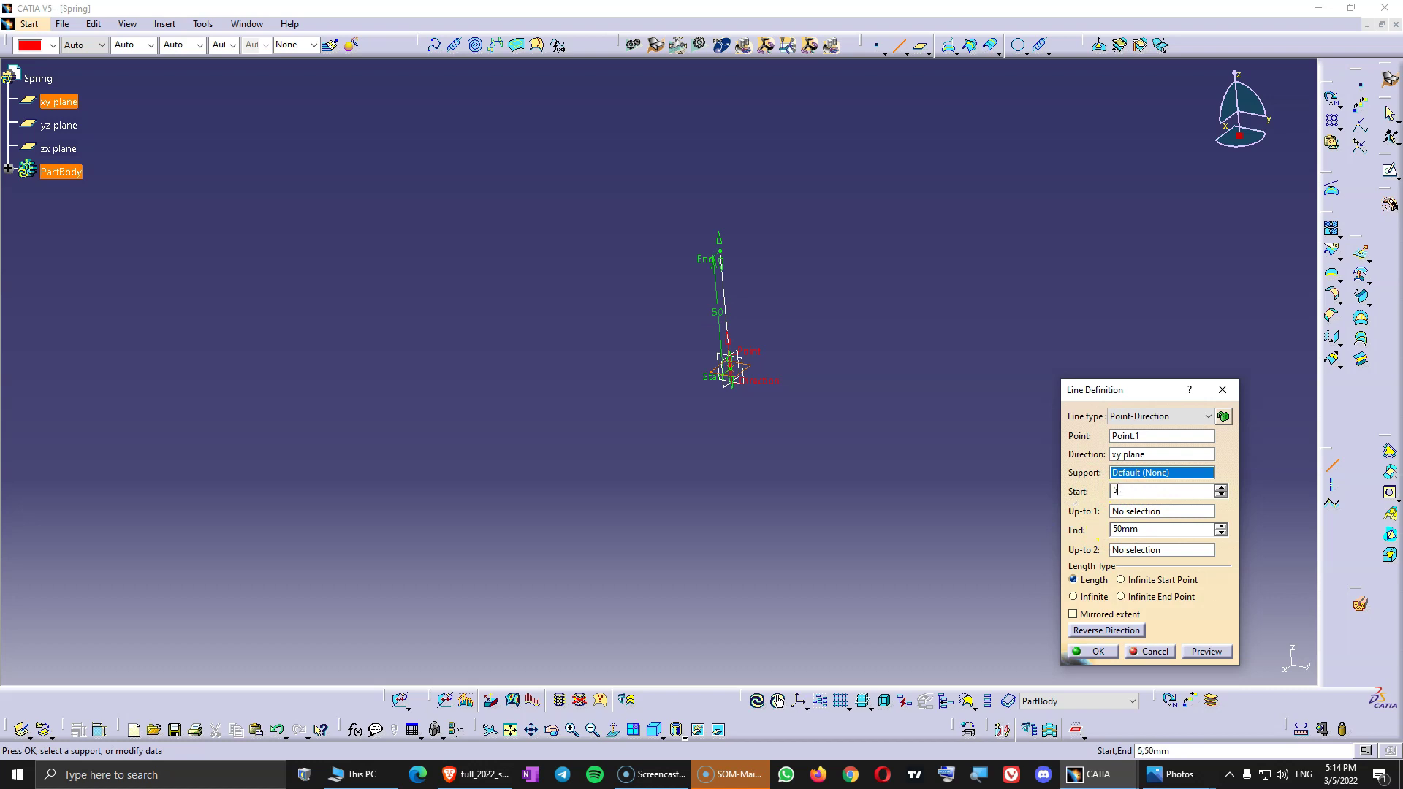
left_click(1169, 531)
left_click(723, 418)
left_click(1137, 490)
left_click(919, 452)
type("-50mm")
left_click(1171, 530)
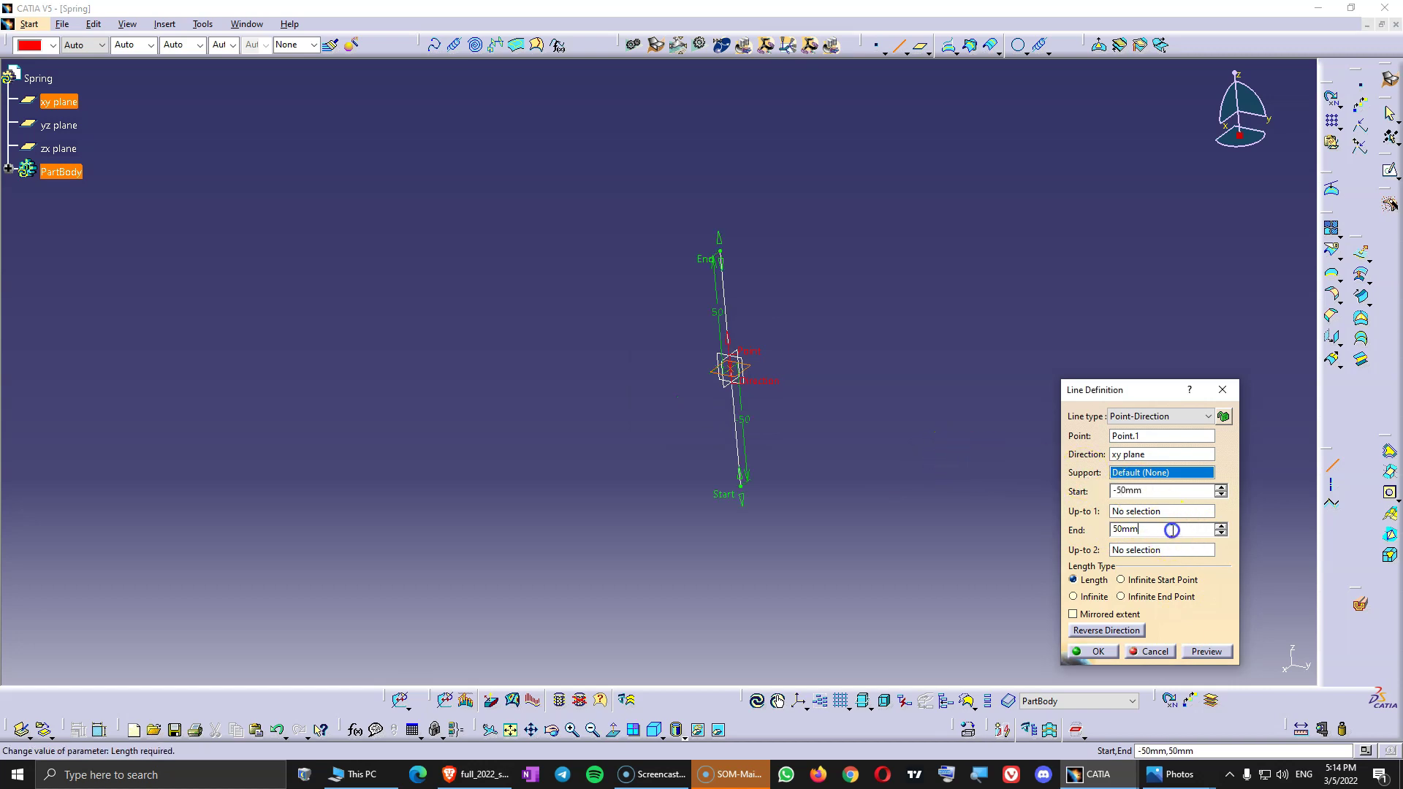
left_click(1094, 651)
Step: Change the vertical axis line's appearance to dash-dot line type 4
left_click(730, 298)
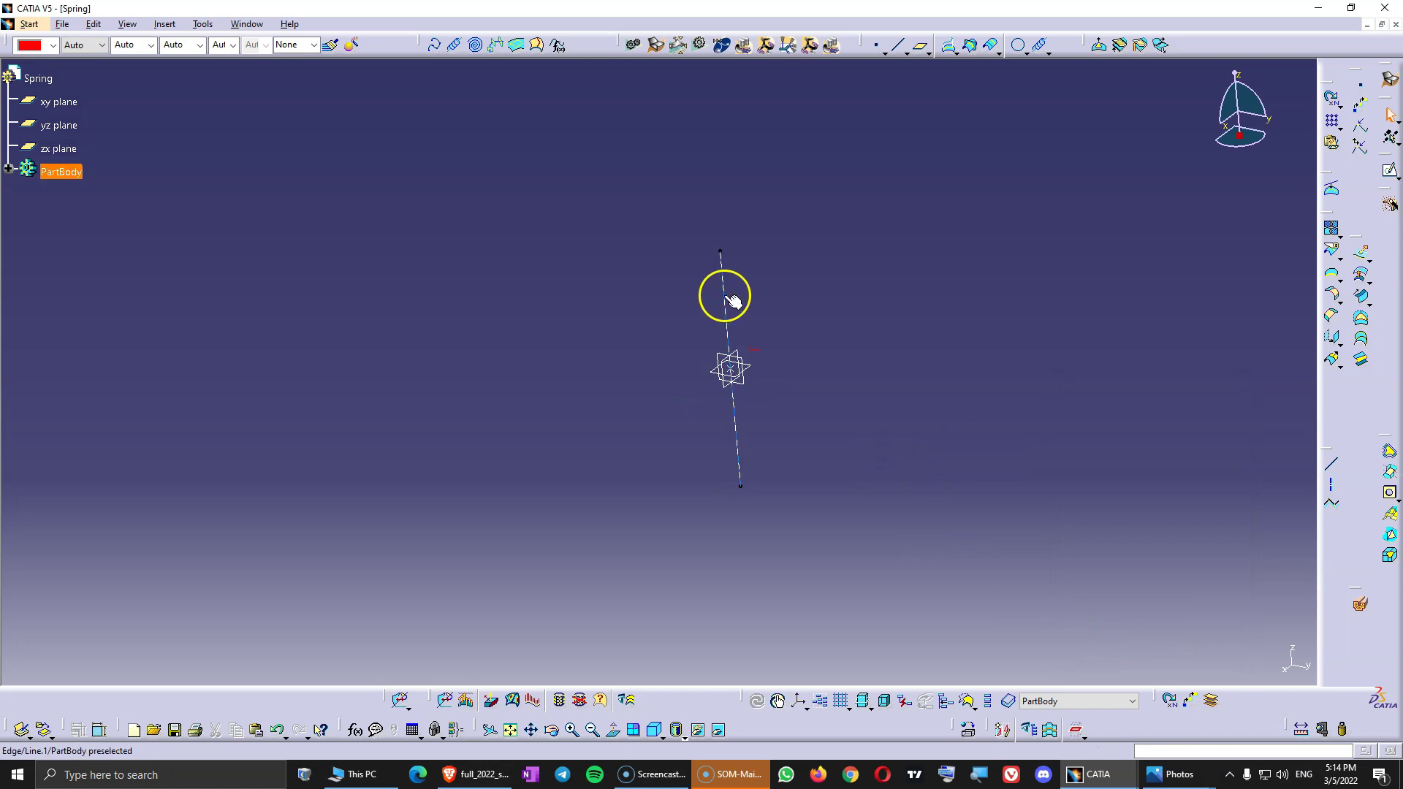
left_click(179, 45)
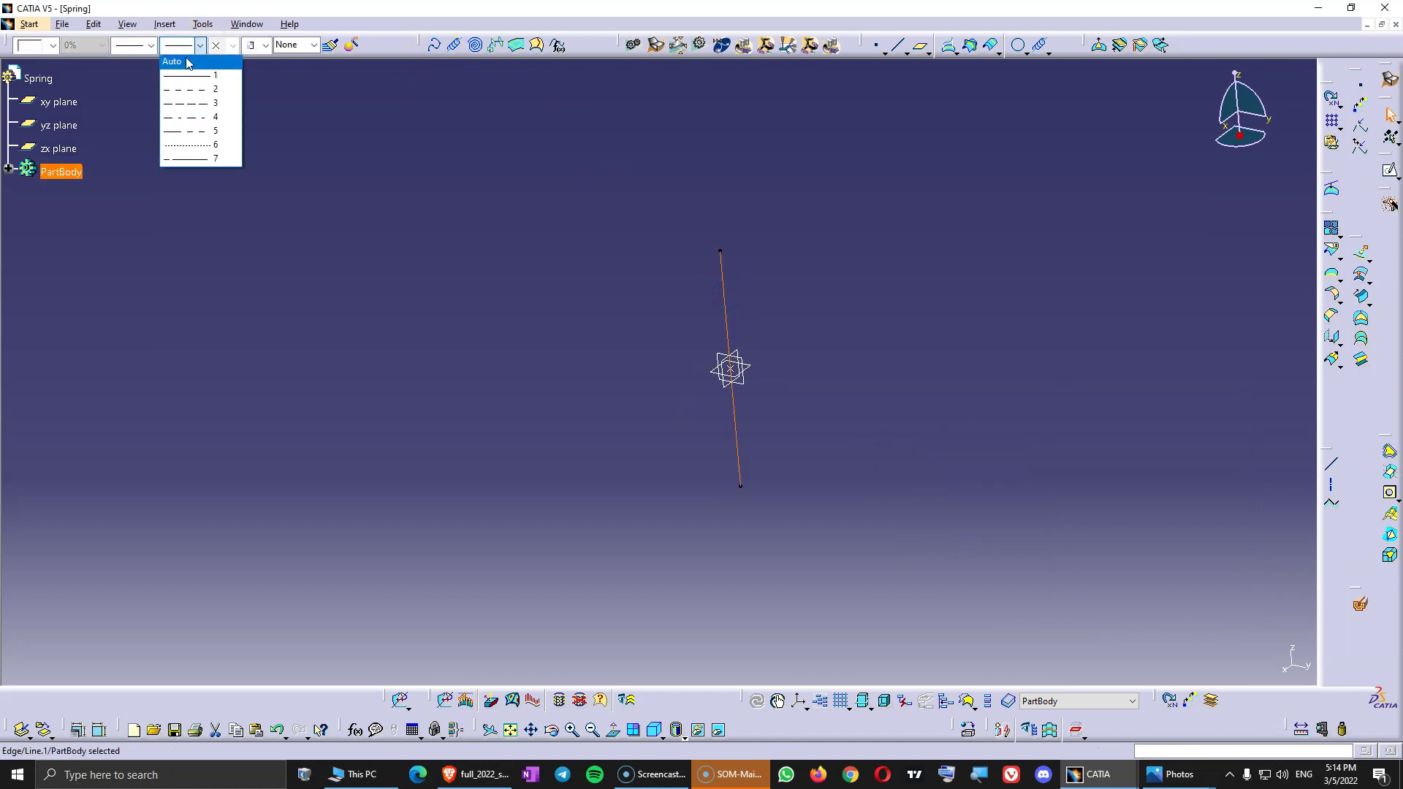
left_click(193, 121)
left_click(645, 309)
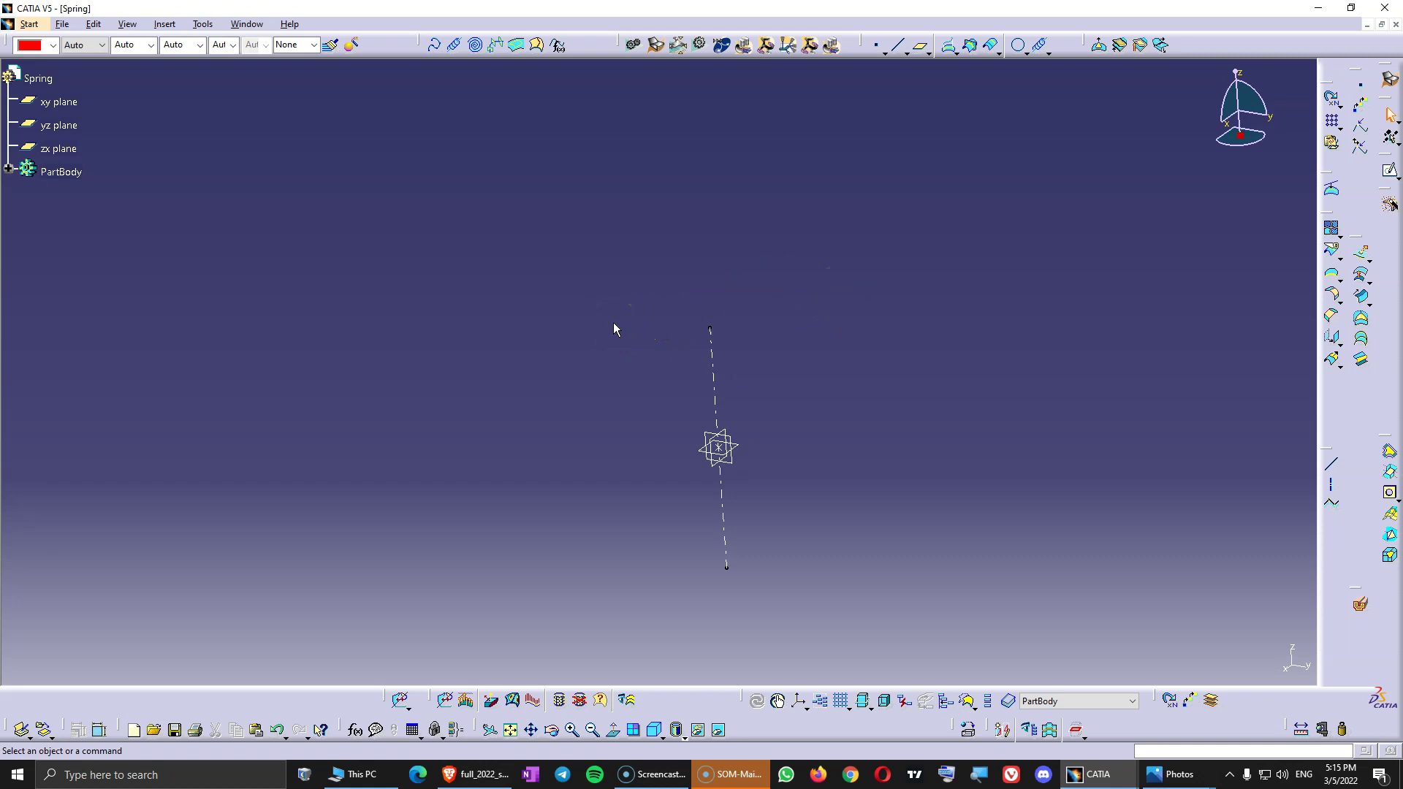
mouse_move(607, 326)
middle_mouse_down()
mouse_move(730, 288)
mouse_move(664, 304)
mouse_move(681, 285)
middle_mouse_up()
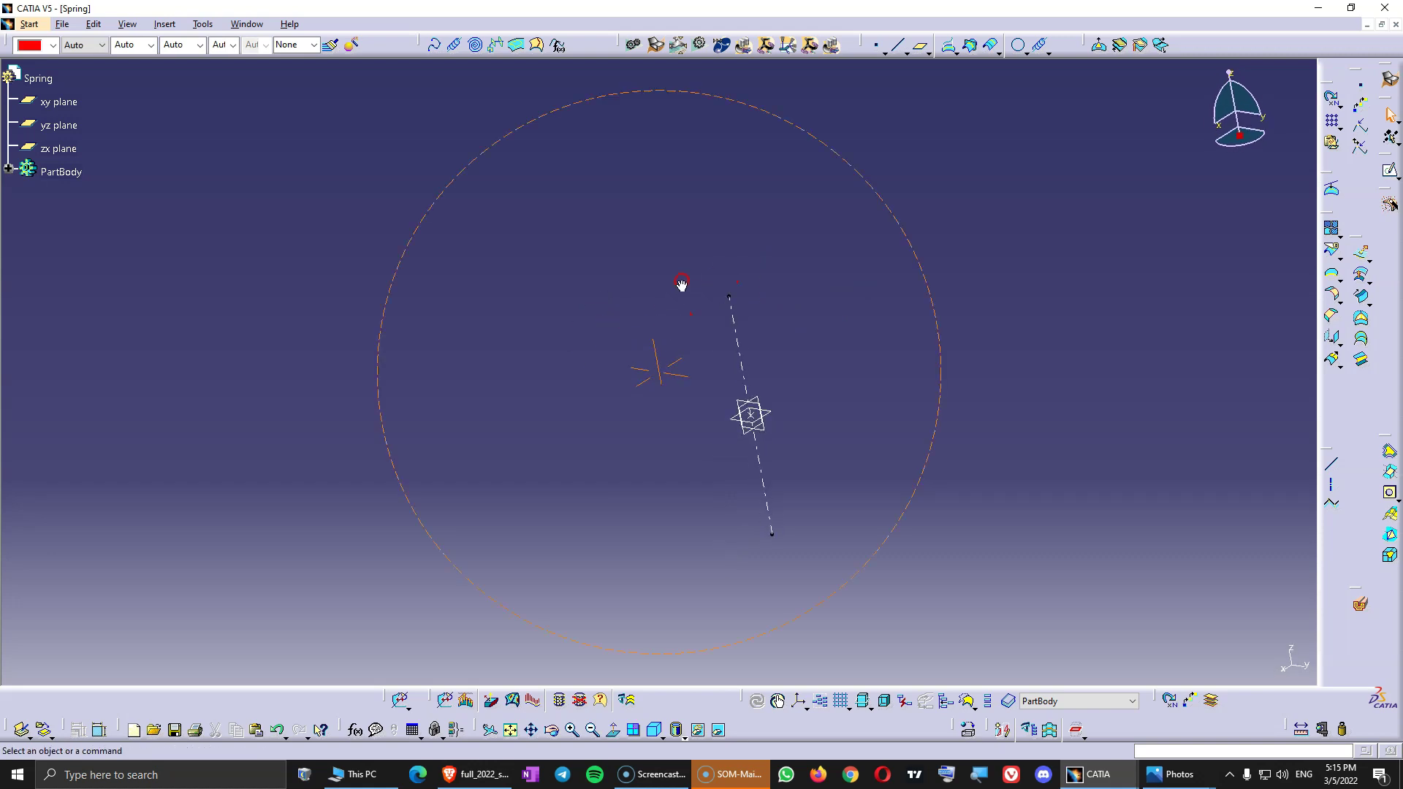
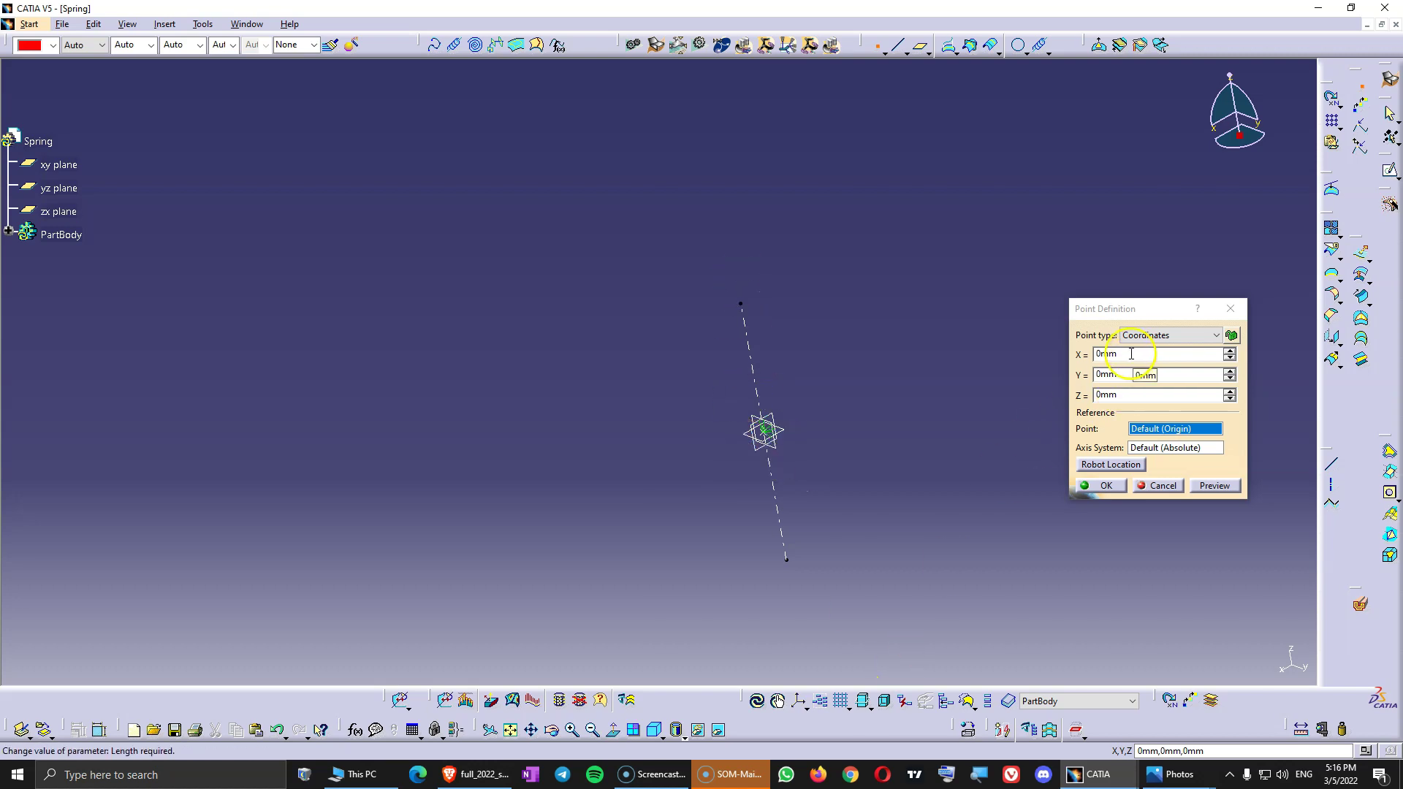
Step: Create a point by coordinates at X 22.5 mm, Y 0 mm and Z 80 mm from the origin
double_click(1107, 394)
type("80")
left_click(1214, 485)
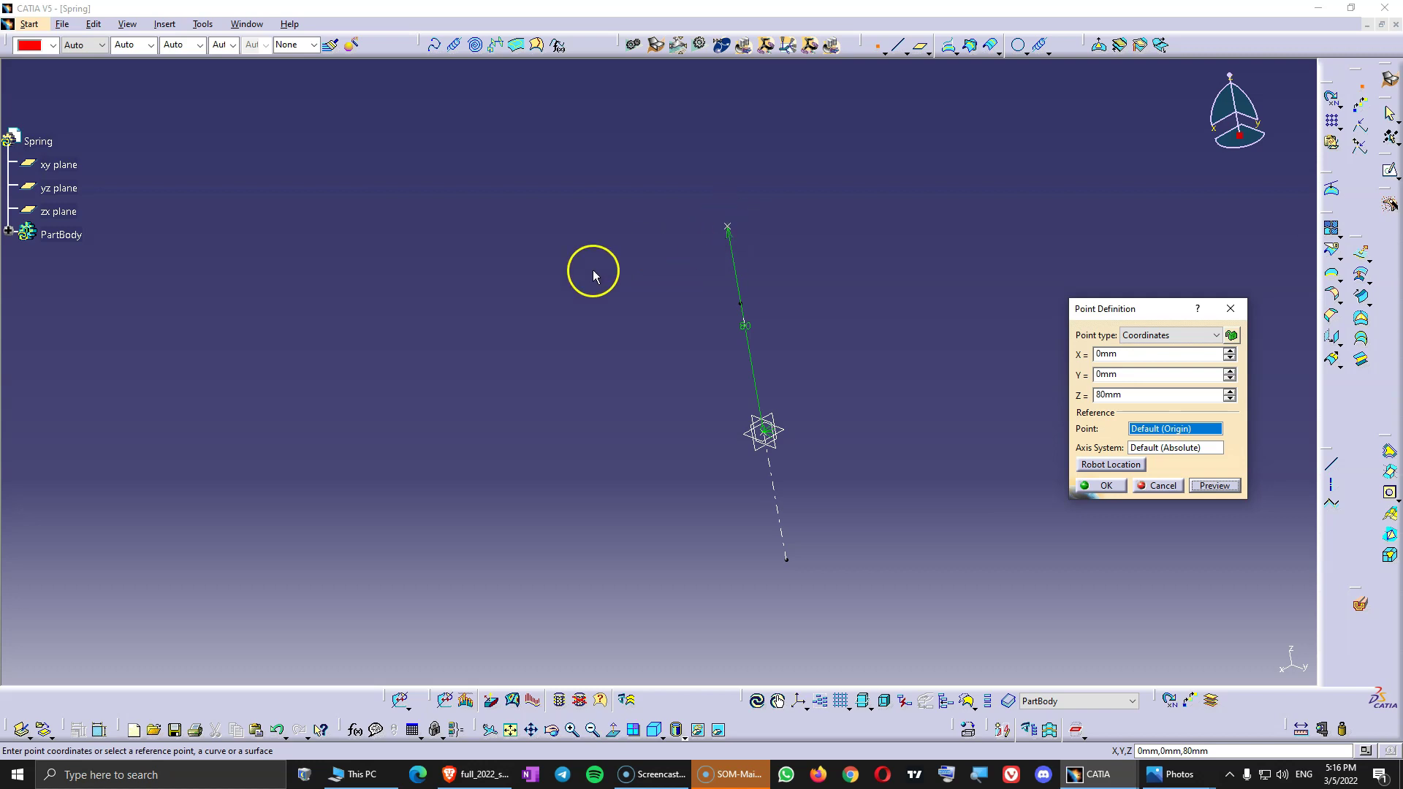
left_click(1093, 355)
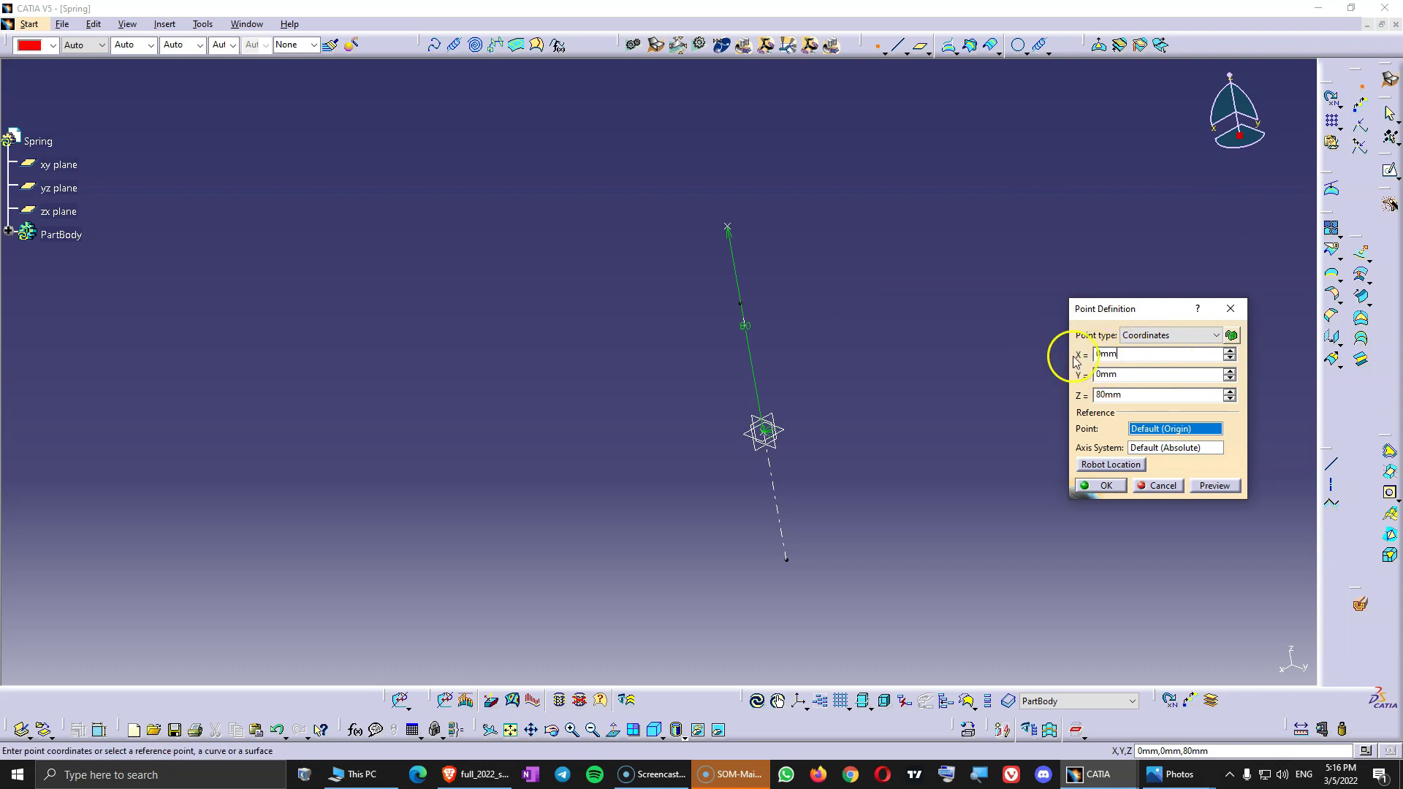
left_click(1136, 353)
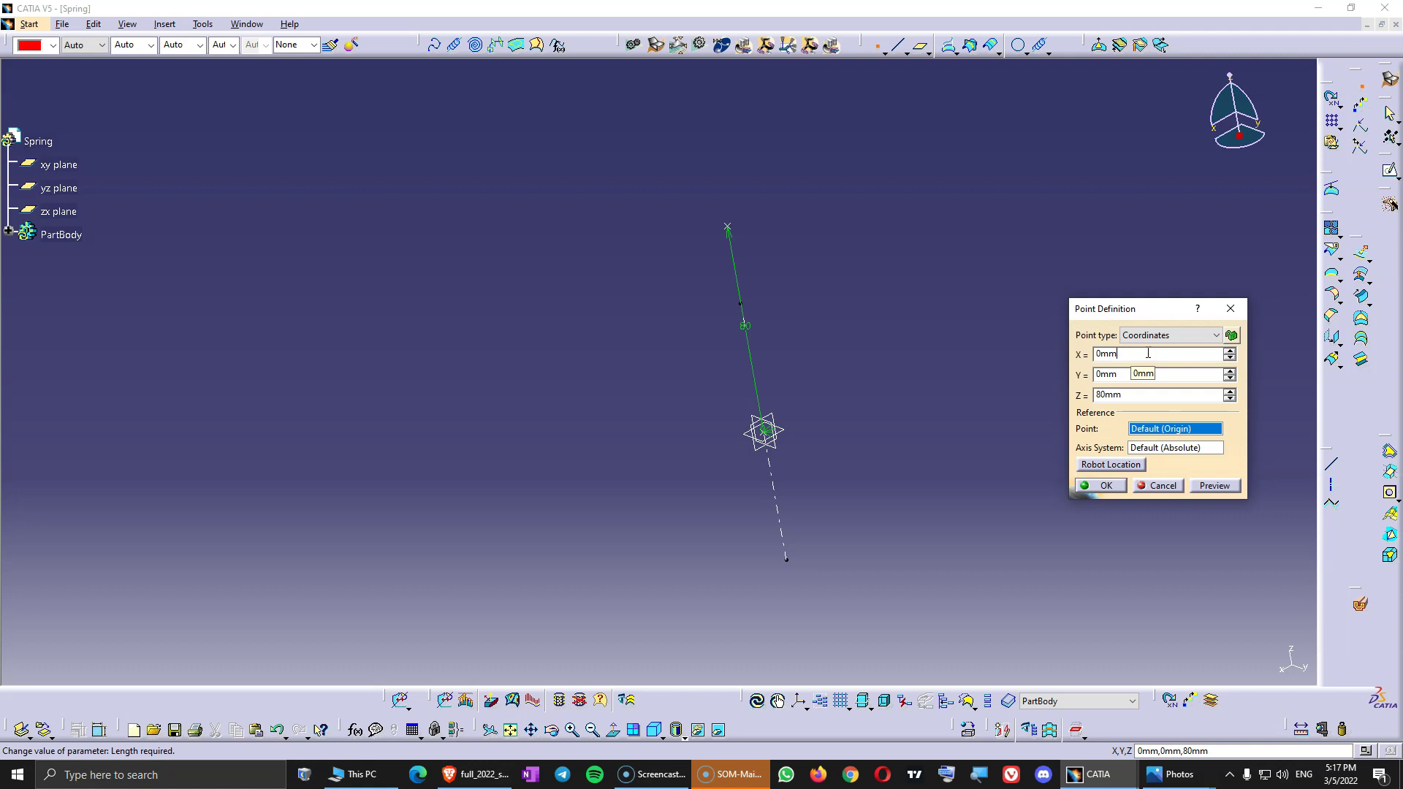
left_click(799, 428)
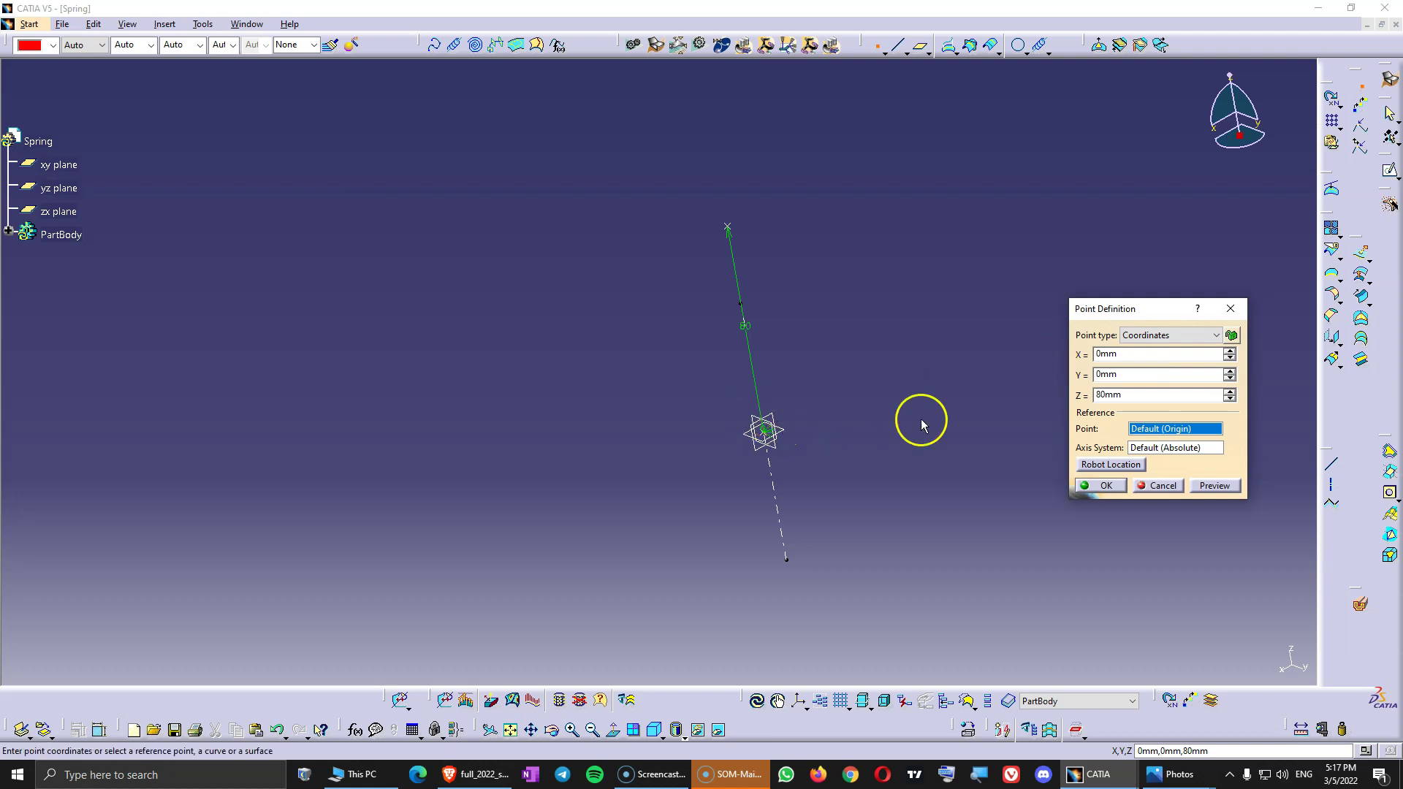
left_click(1027, 352)
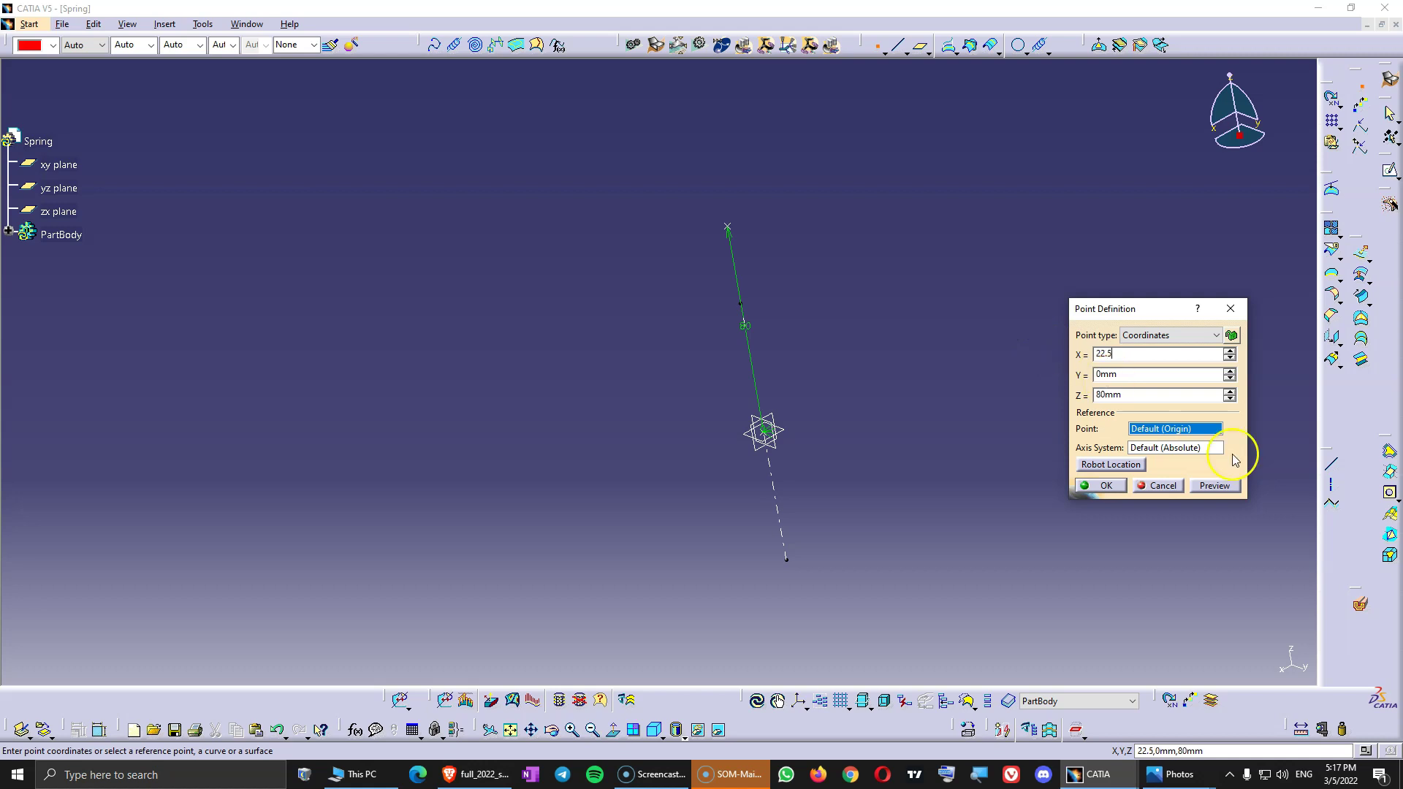
left_click(1214, 487)
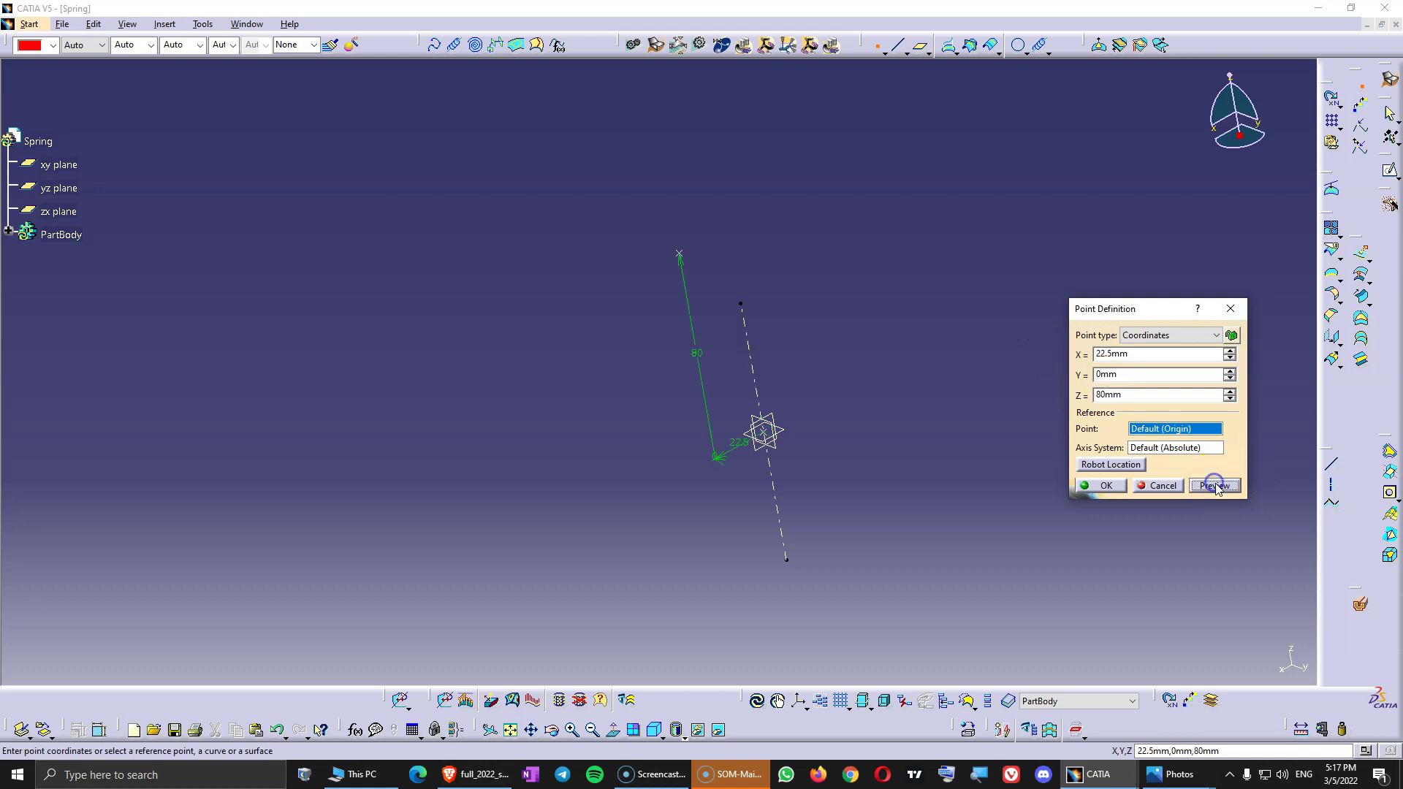
left_click(1104, 486)
Step: Set up a helix with the new offset point as its start and the vertical line as its axis, reversing its direction
middle_click_drag(751, 354, 785, 389)
left_click(691, 275)
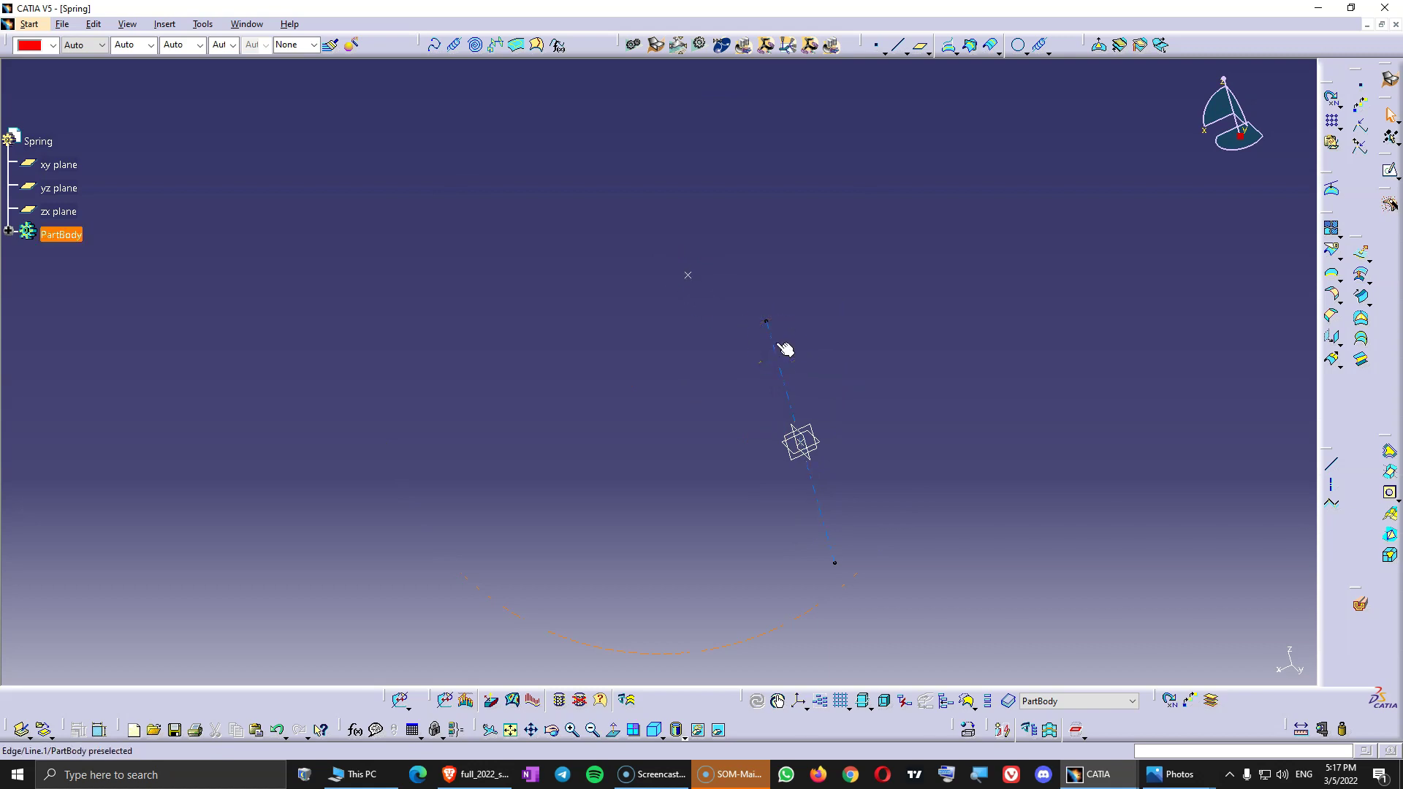
middle_click_drag(785, 349, 930, 363)
left_click(1040, 45)
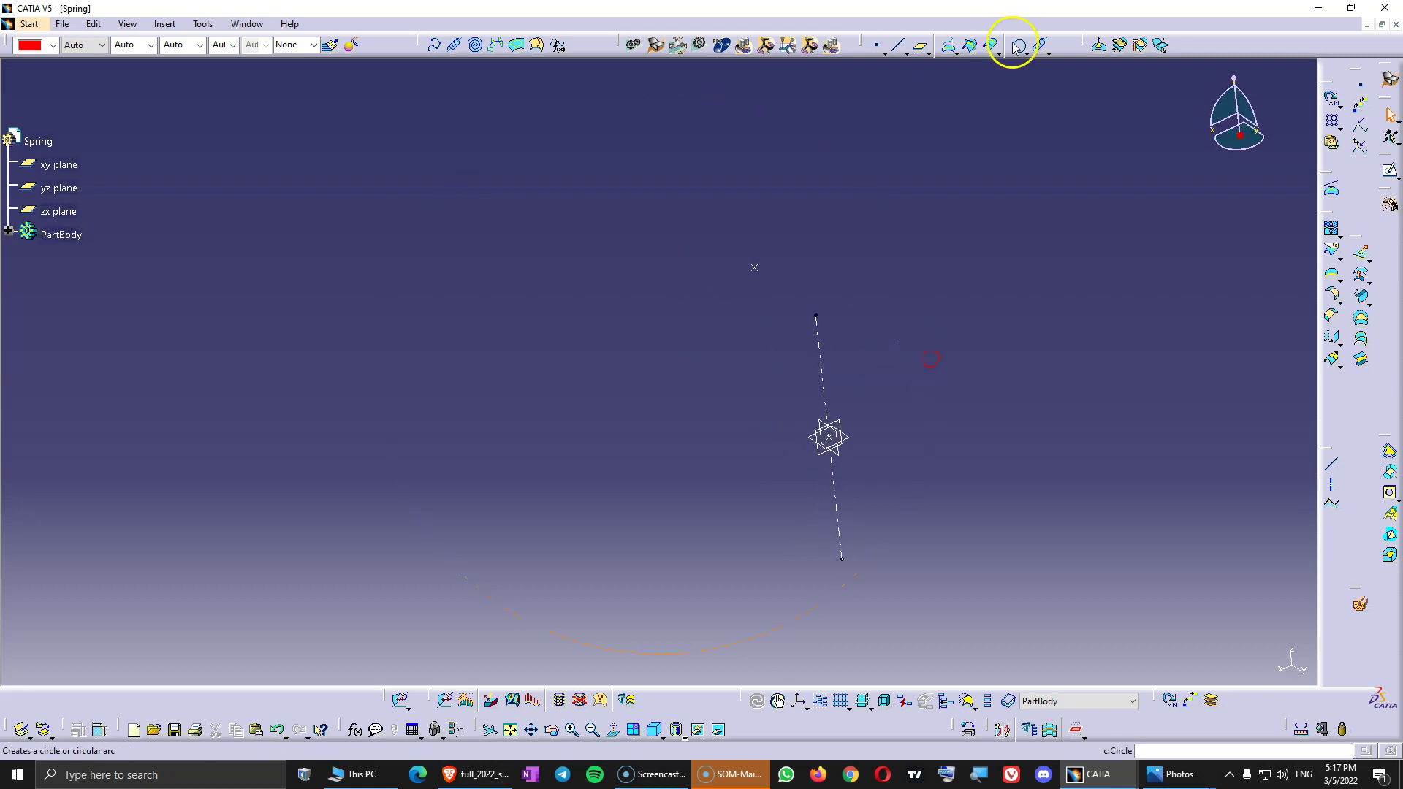
left_click_drag(1008, 234, 1114, 240)
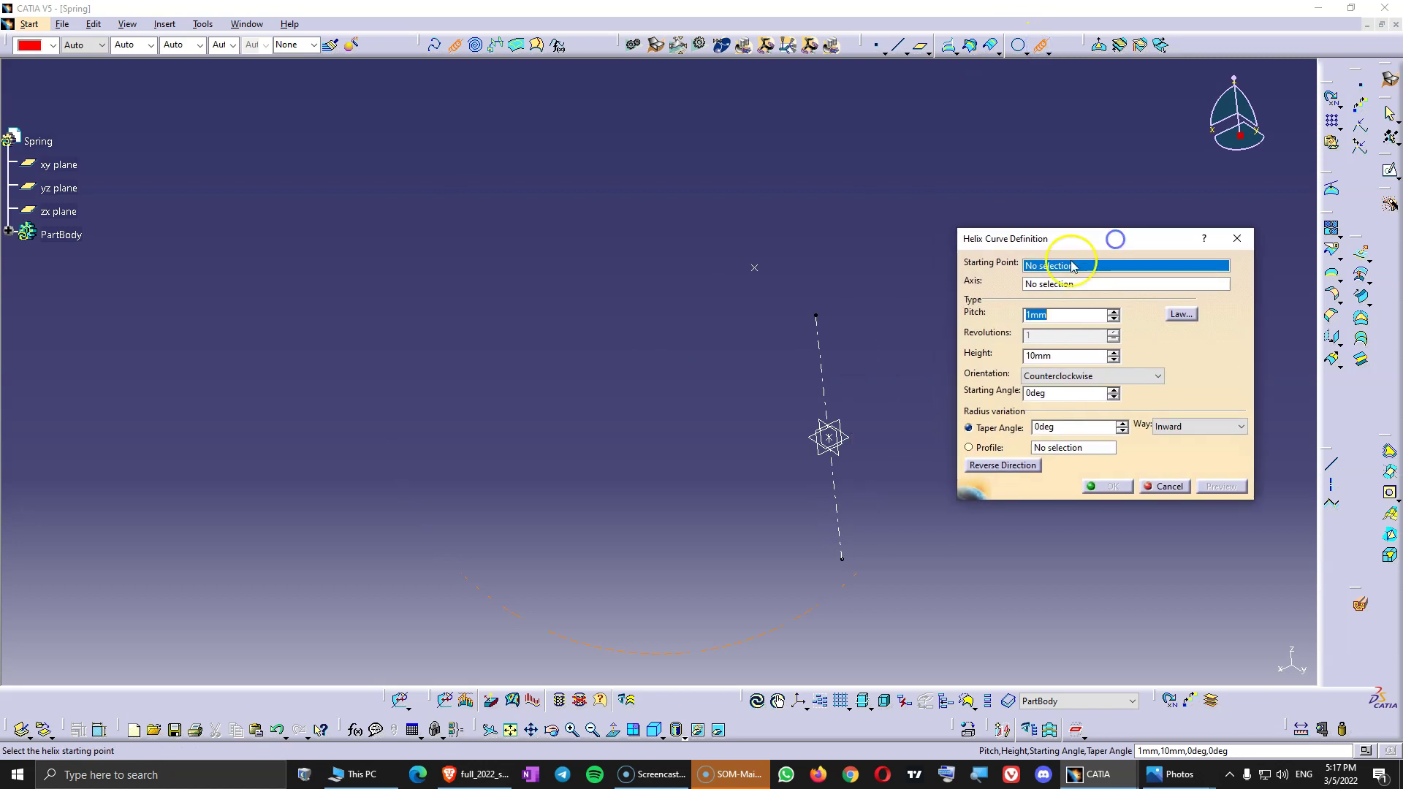
left_click(754, 270)
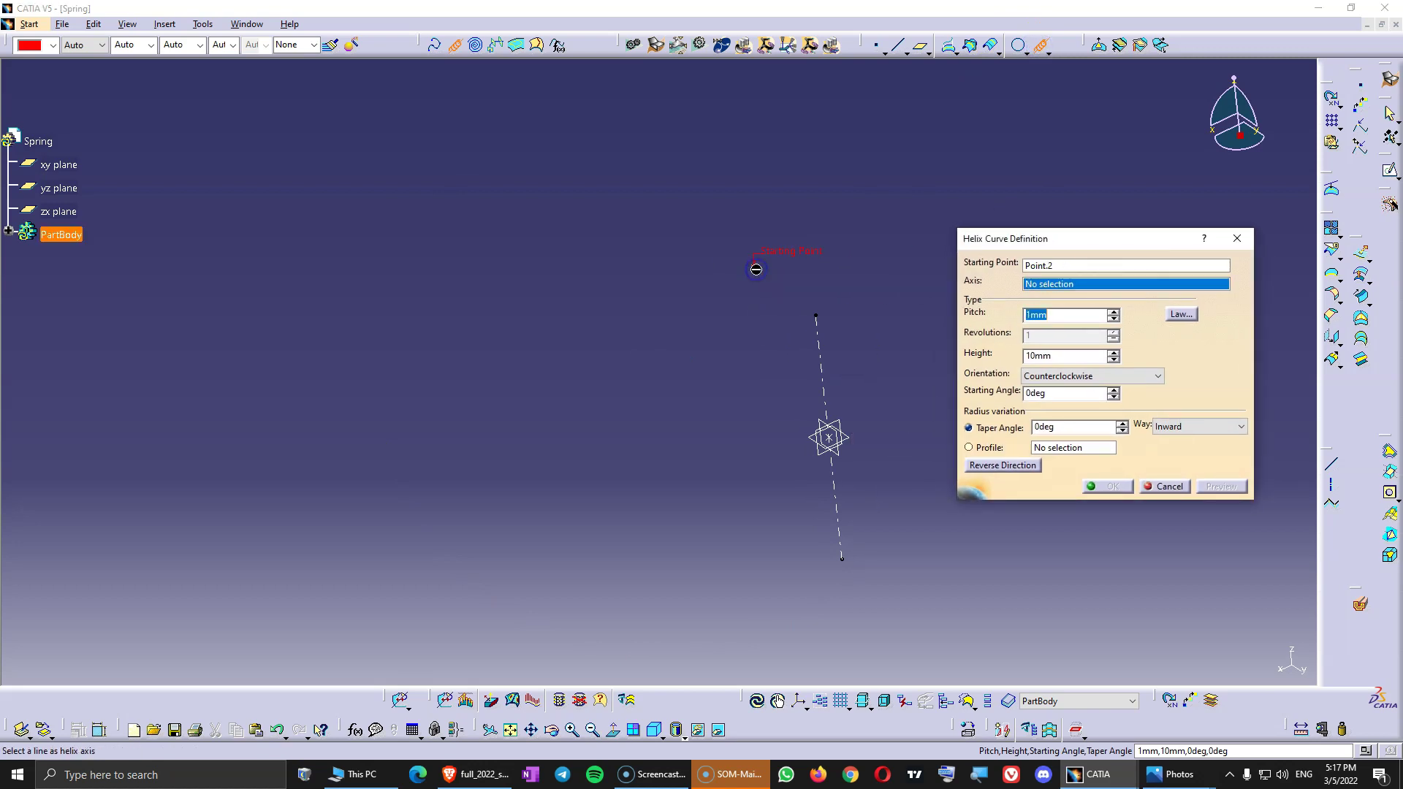
left_click(820, 340)
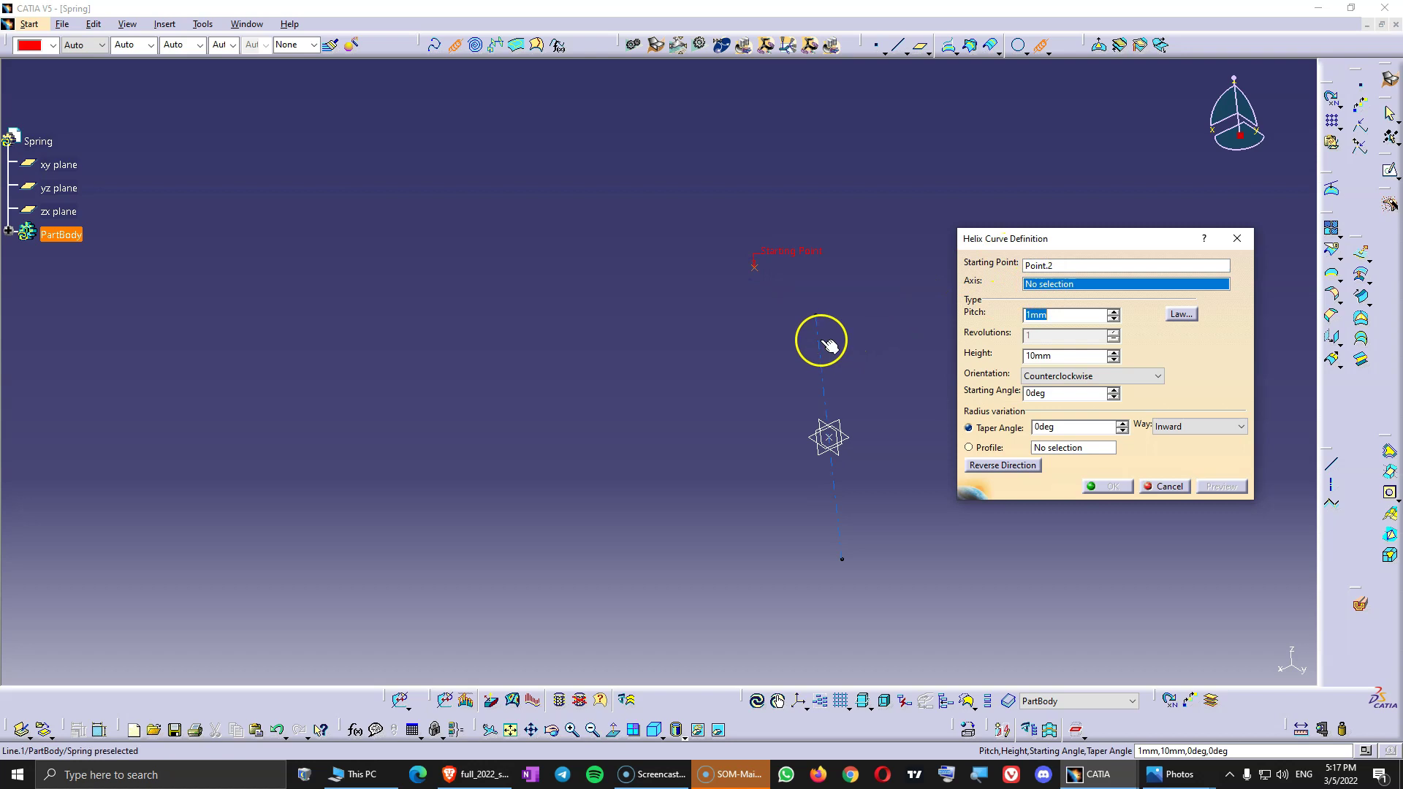
middle_click_drag(823, 338, 742, 287)
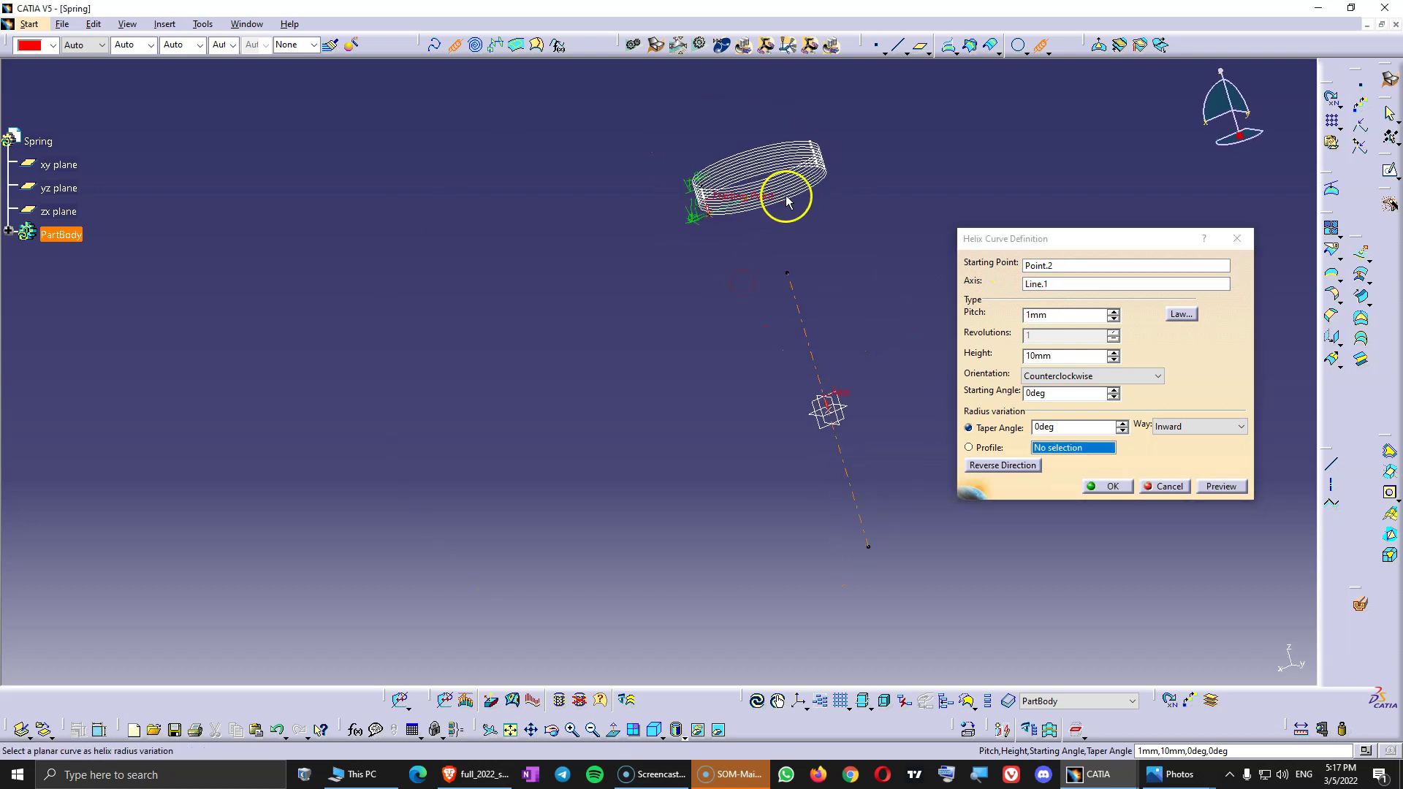
left_click(994, 465)
middle_click_drag(824, 406, 717, 398)
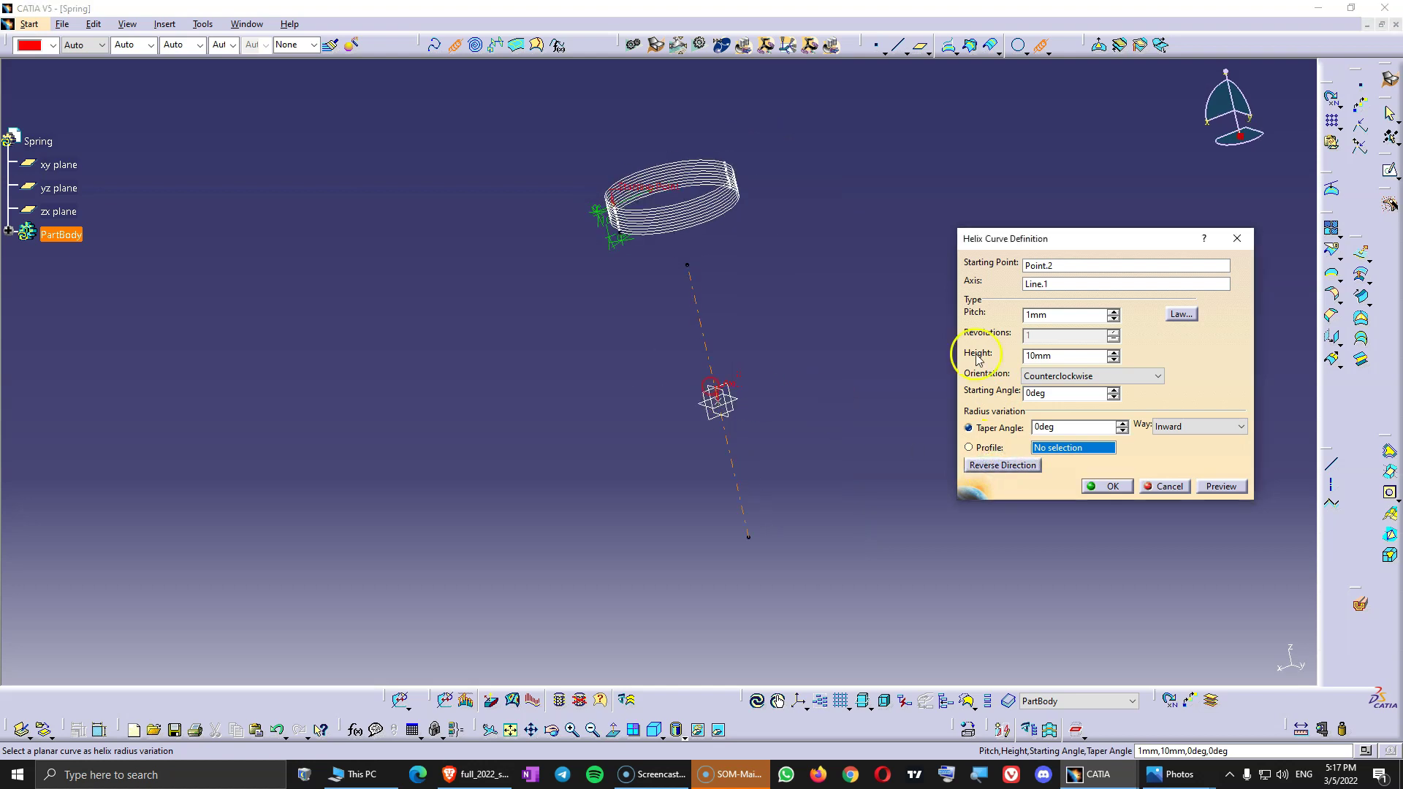
Step: Set the helix height to 160 mm and its pitch to 18 mm, and create the curve
double_click(1021, 355)
type("1")
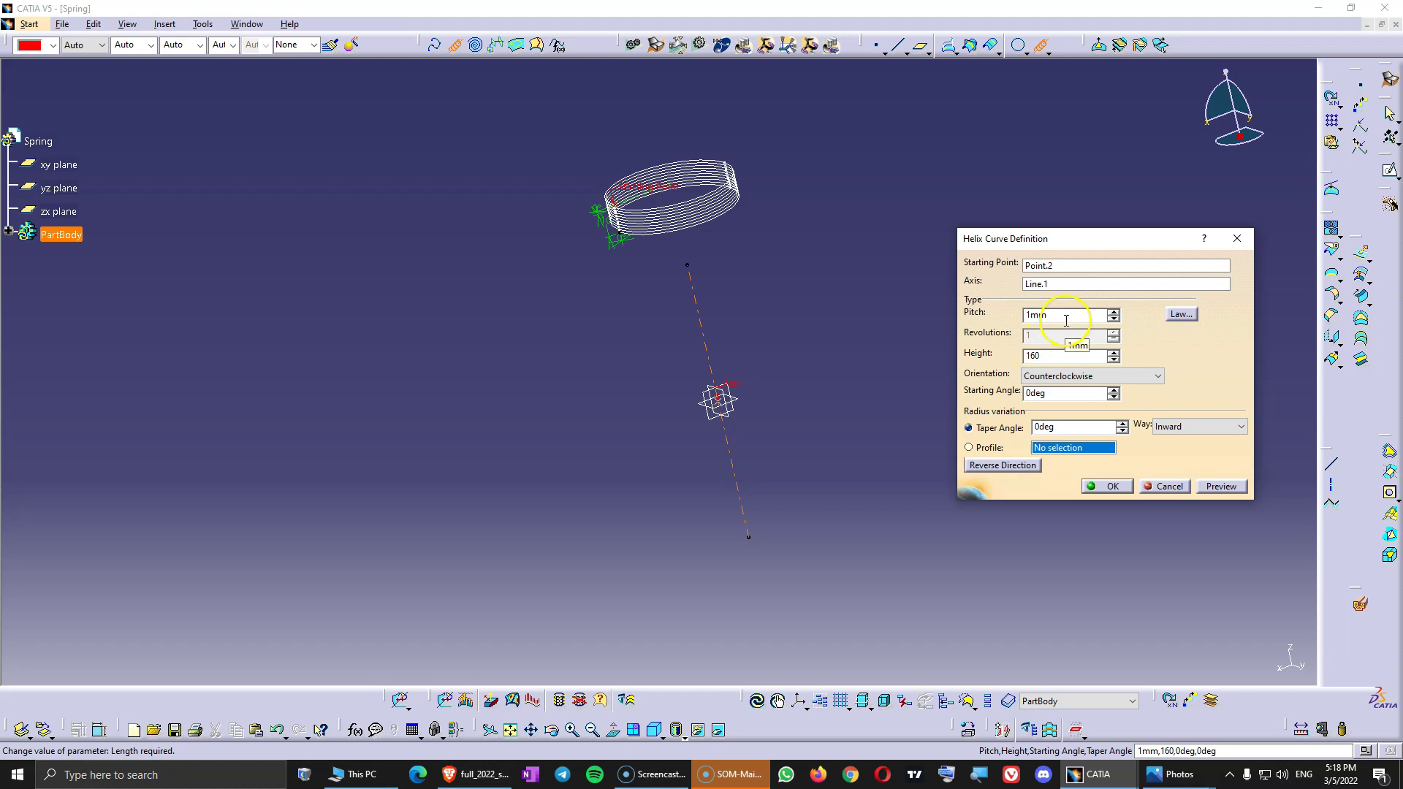
left_click(1066, 319)
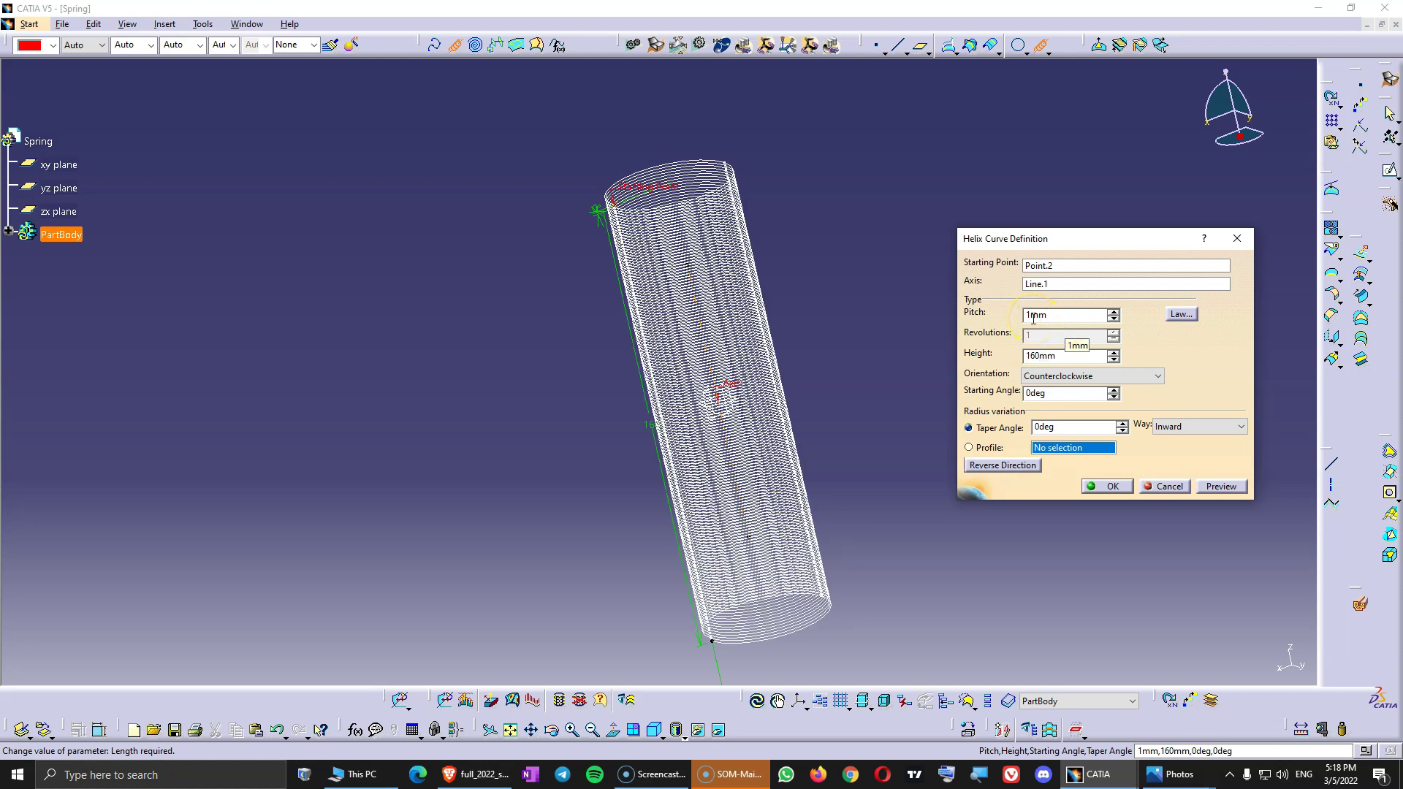
double_click(1078, 314)
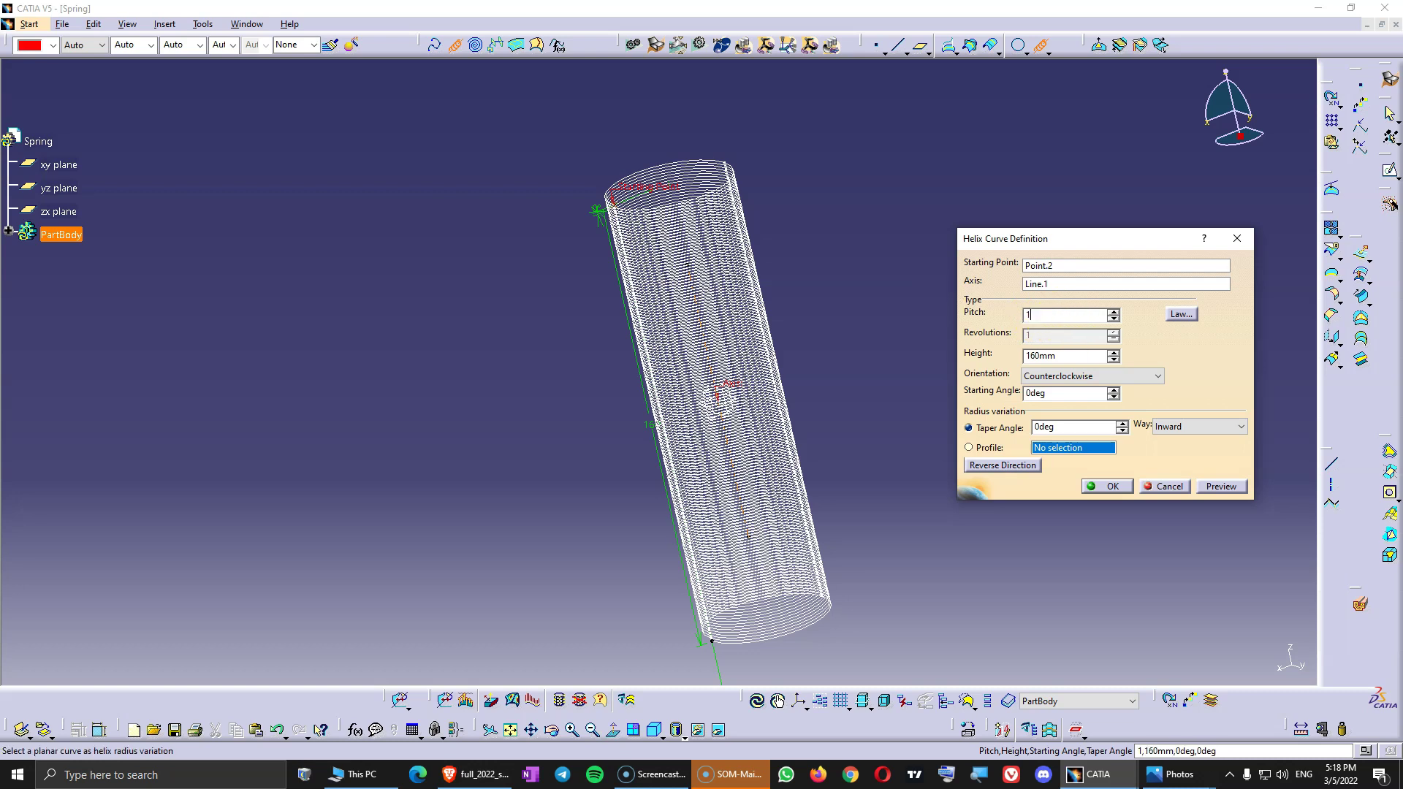
type("18")
key("Return")
middle_click_drag(678, 515, 660, 492)
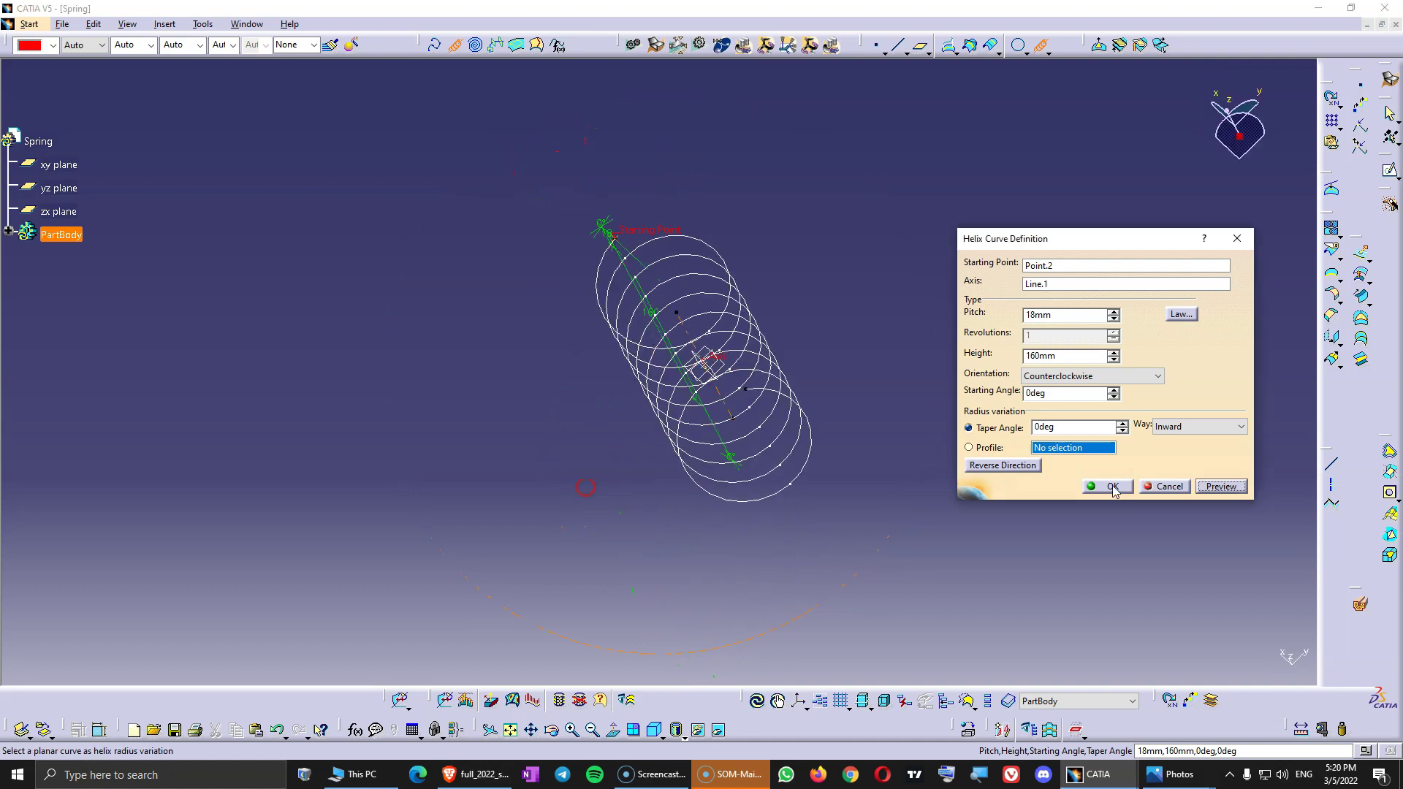
left_click(1112, 487)
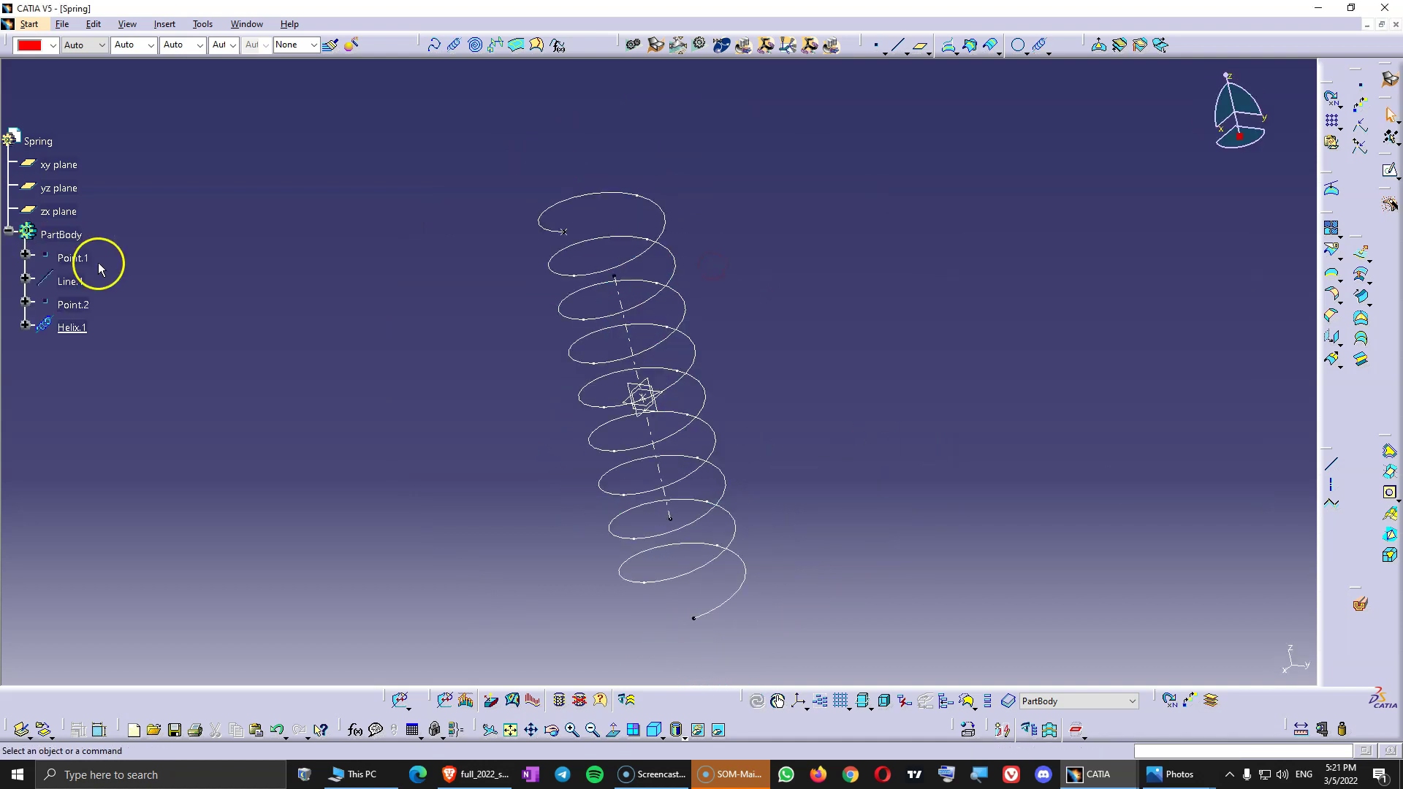
Step: Hide Point.1 and Point.2
left_click(75, 257)
right_click(73, 257)
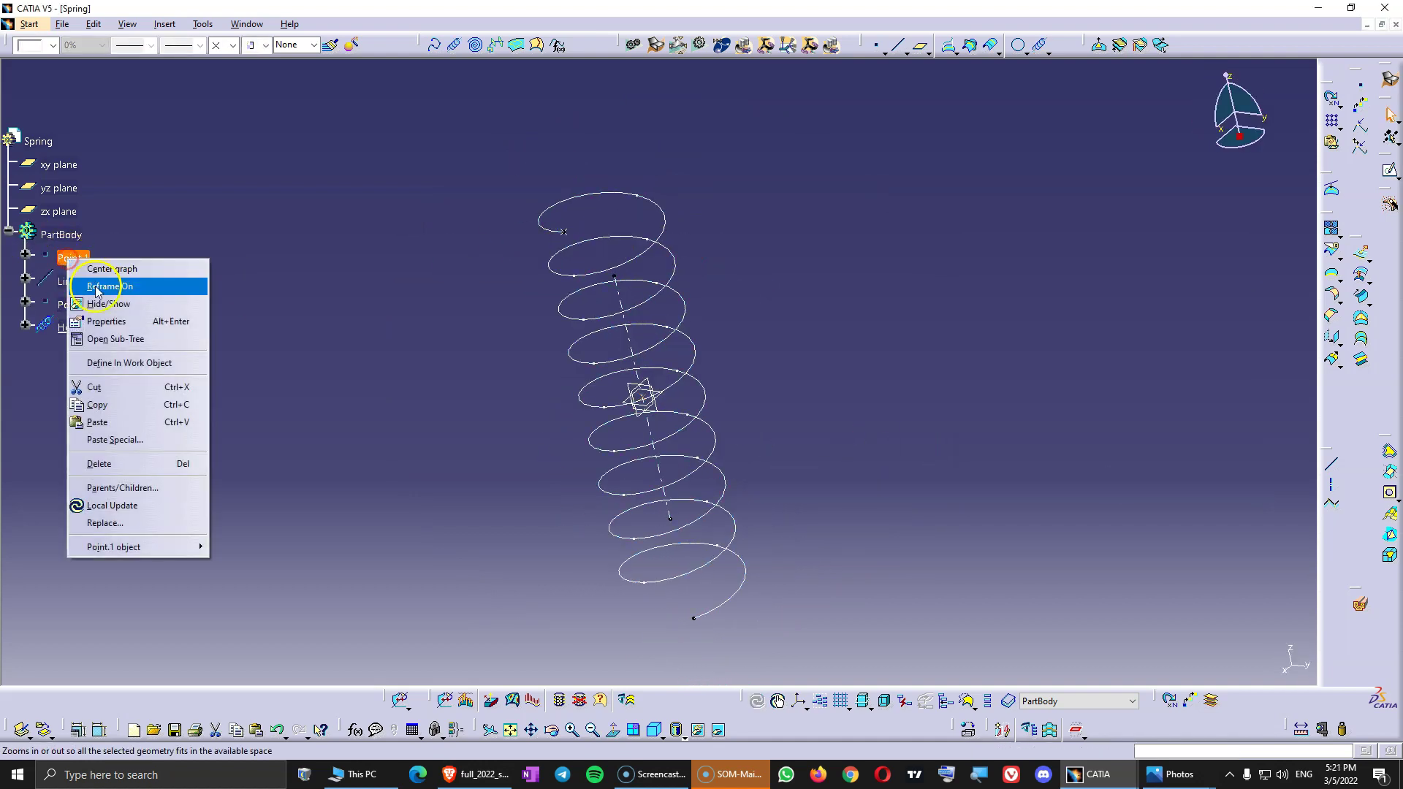
left_click(111, 304)
left_click(67, 303)
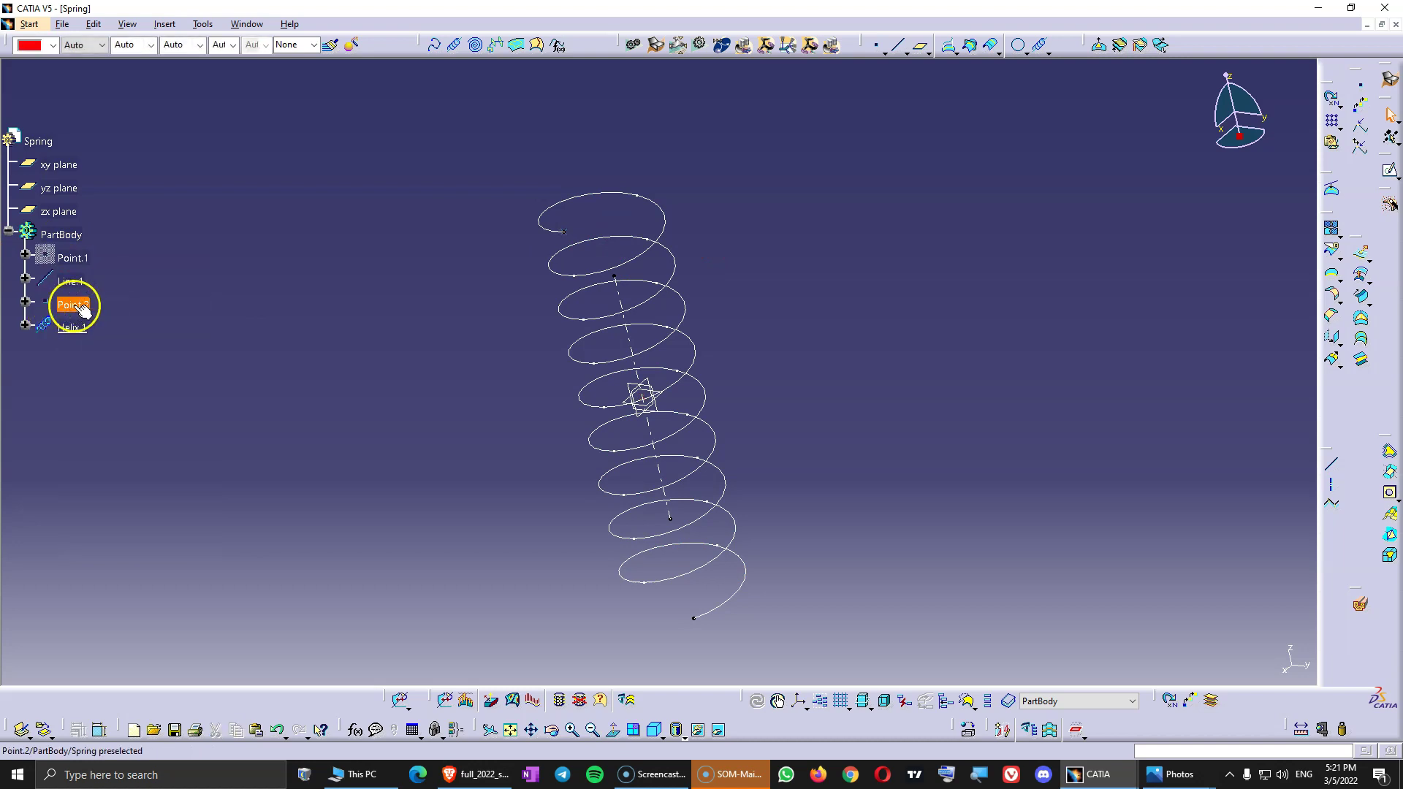
right_click(73, 305)
left_click(119, 357)
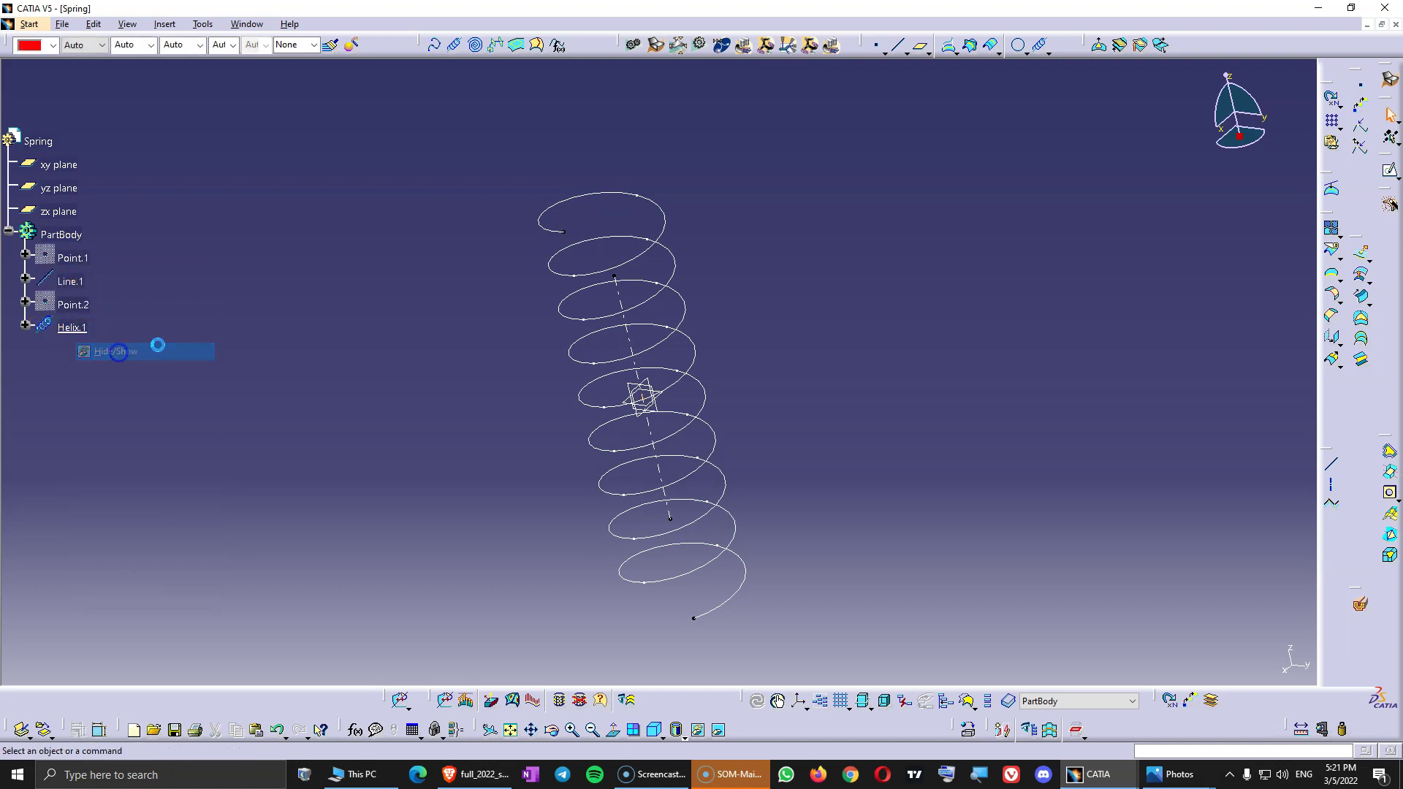
Step: Switch to the Part Design workbench and open a new sketch on the zx plane
middle_click_drag(423, 382, 578, 337)
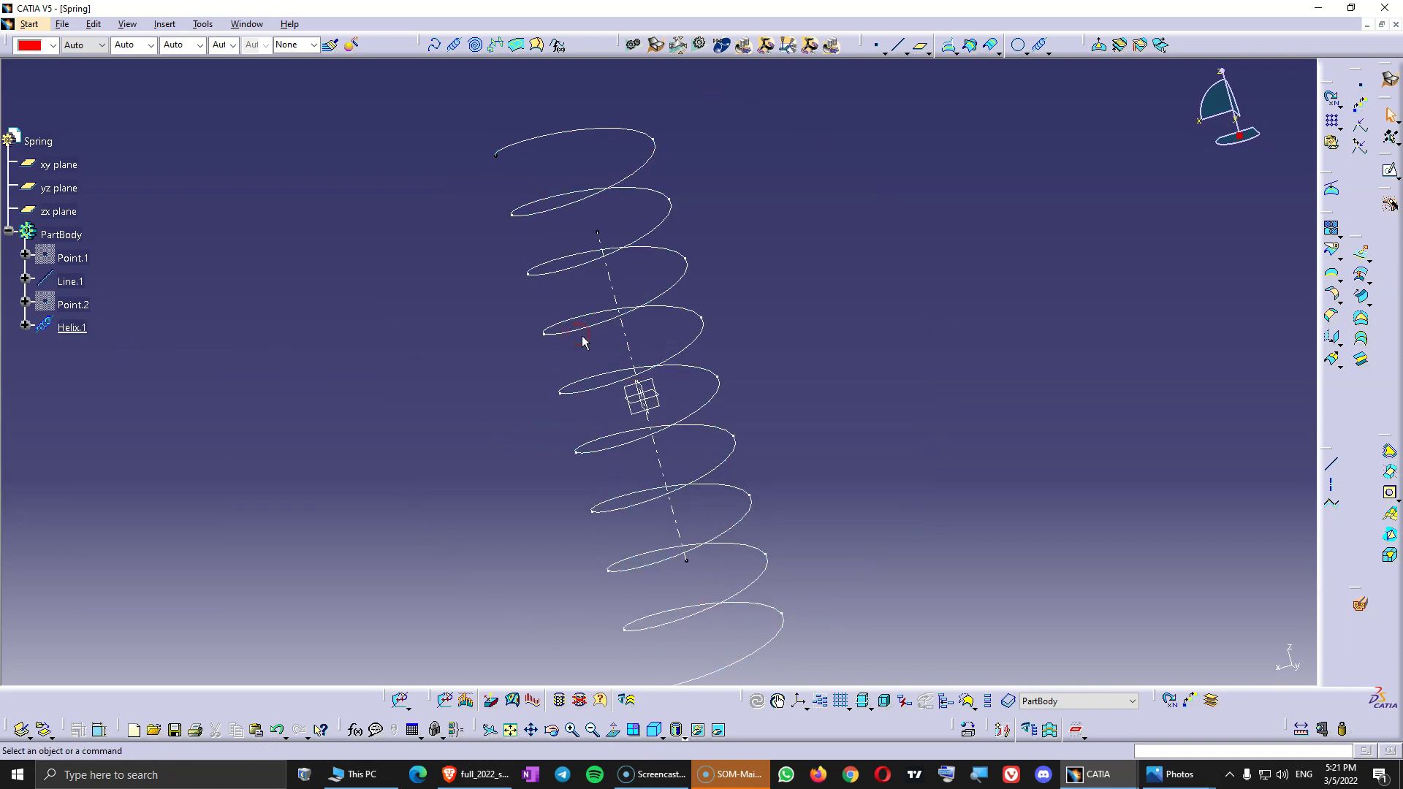
left_click(660, 384)
left_click(946, 300)
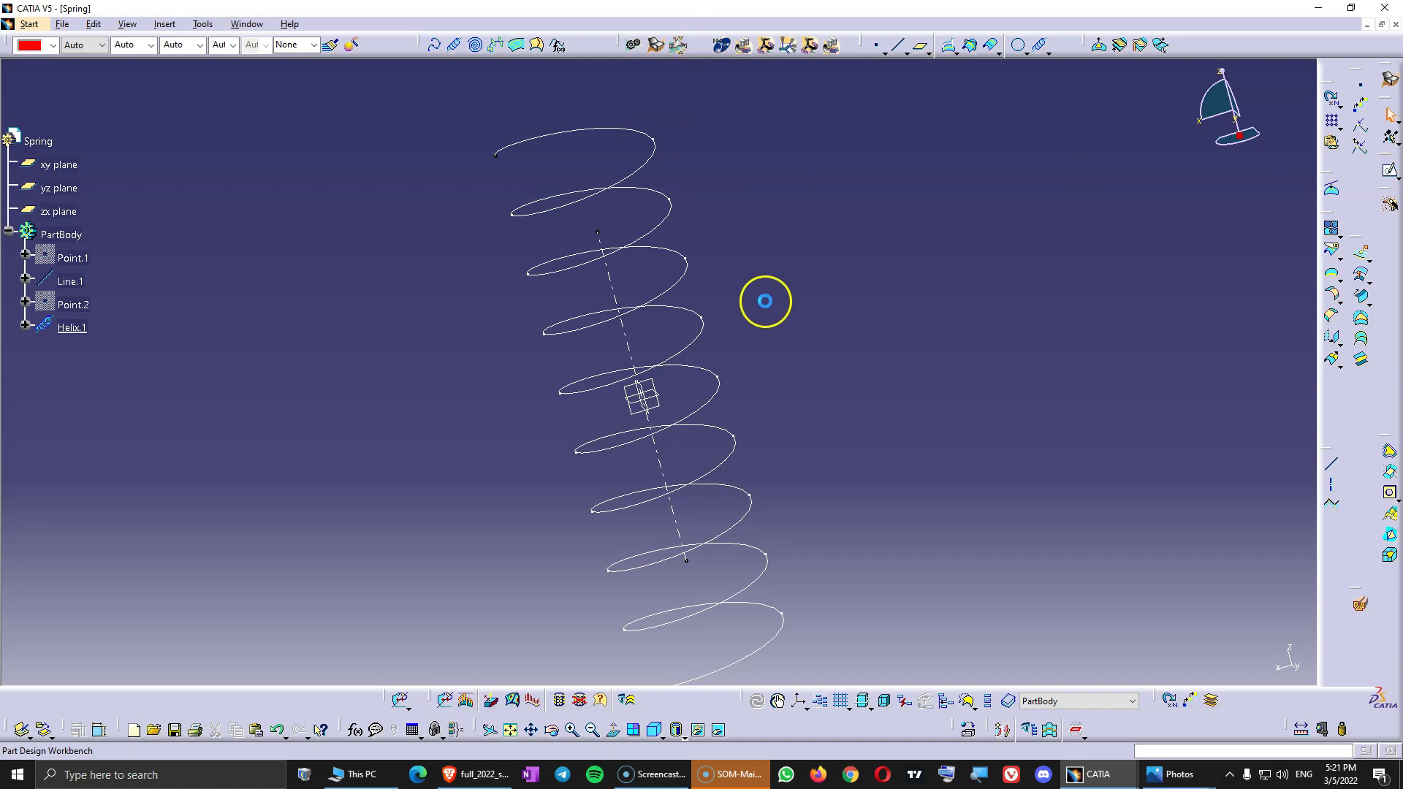
mouse_move(767, 300)
middle_mouse_down()
mouse_move(720, 420)
mouse_move(691, 432)
mouse_move(764, 380)
mouse_move(911, 442)
middle_mouse_up()
left_click(1388, 170)
left_click(654, 378)
mouse_move(660, 268)
middle_mouse_down()
mouse_move(667, 397)
mouse_move(672, 380)
middle_mouse_up()
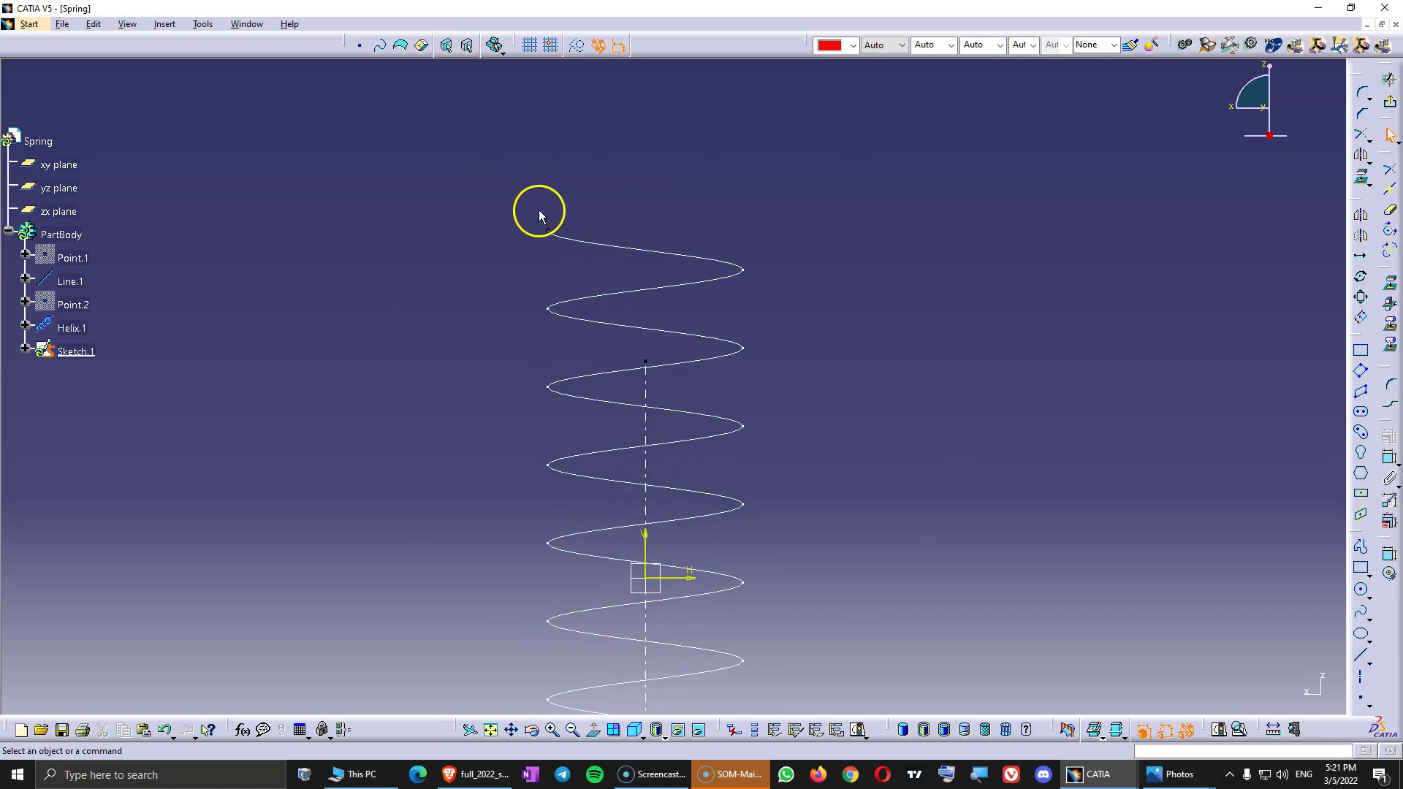
Step: Sketch a circle near the helix's upper end and dimension its diameter to 8.5 mm
mouse_move(531, 228)
middle_mouse_down()
mouse_move(629, 207)
mouse_move(651, 282)
mouse_move(806, 259)
middle_mouse_up()
left_click(780, 266)
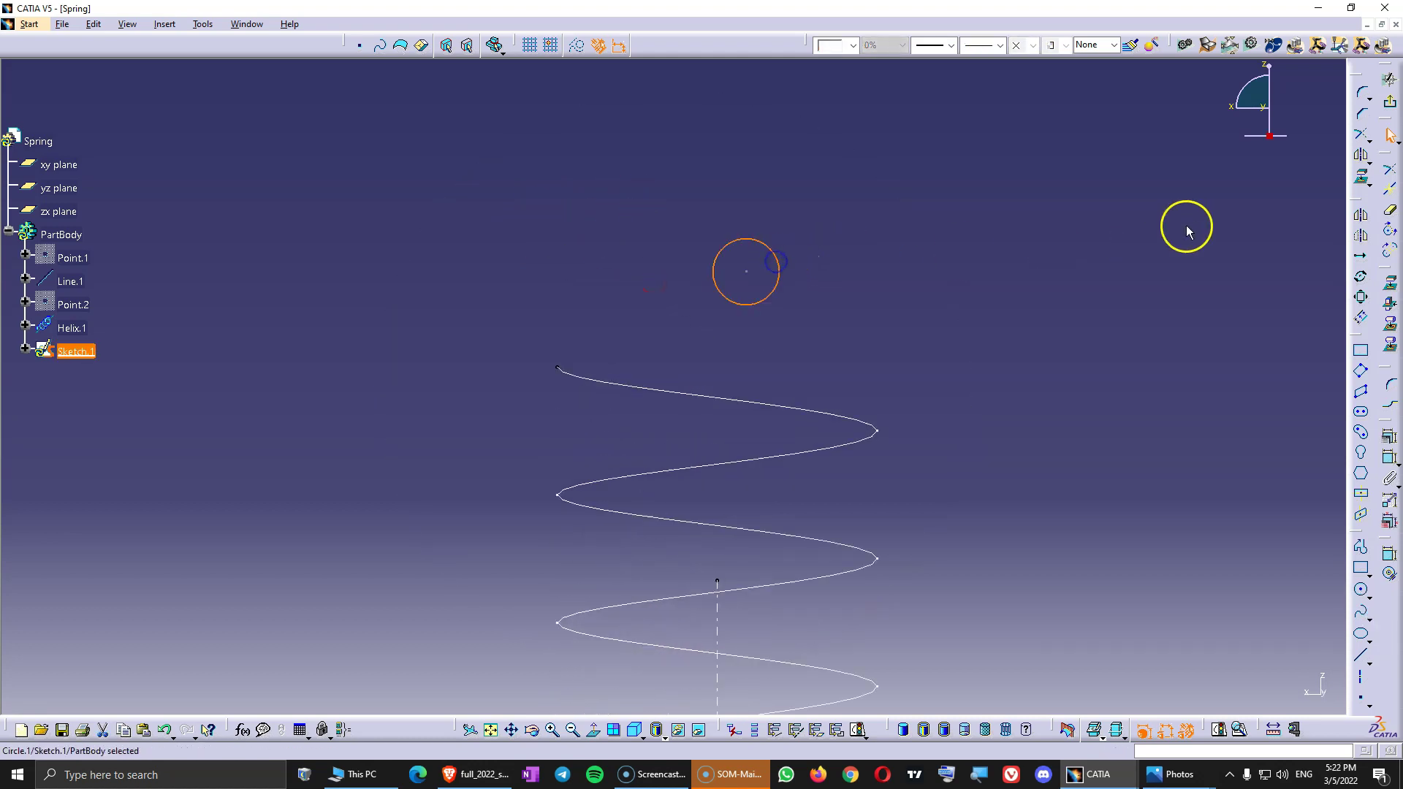
left_click(1386, 461)
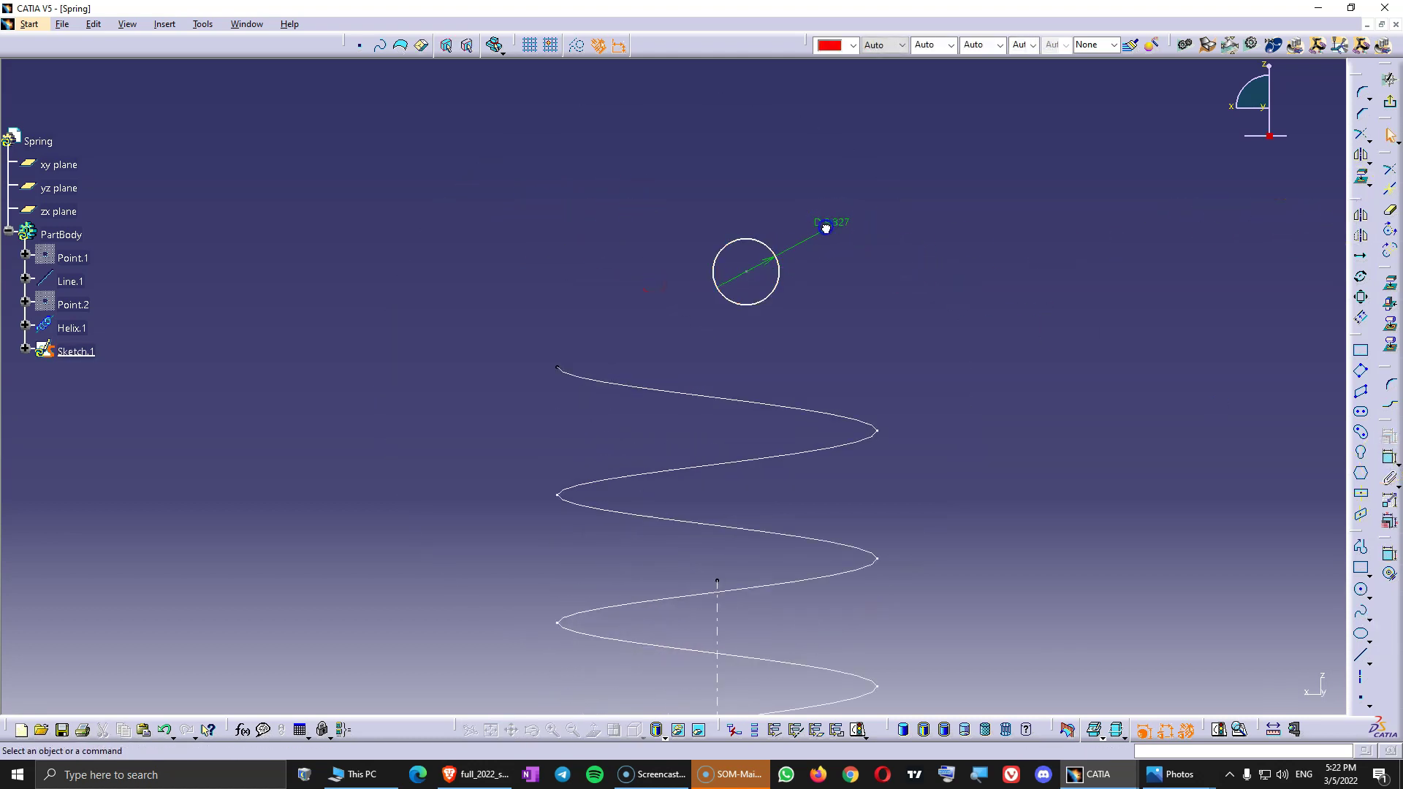
left_click(833, 221)
double_click(833, 222)
type("8.5")
key("Return")
left_click(903, 304)
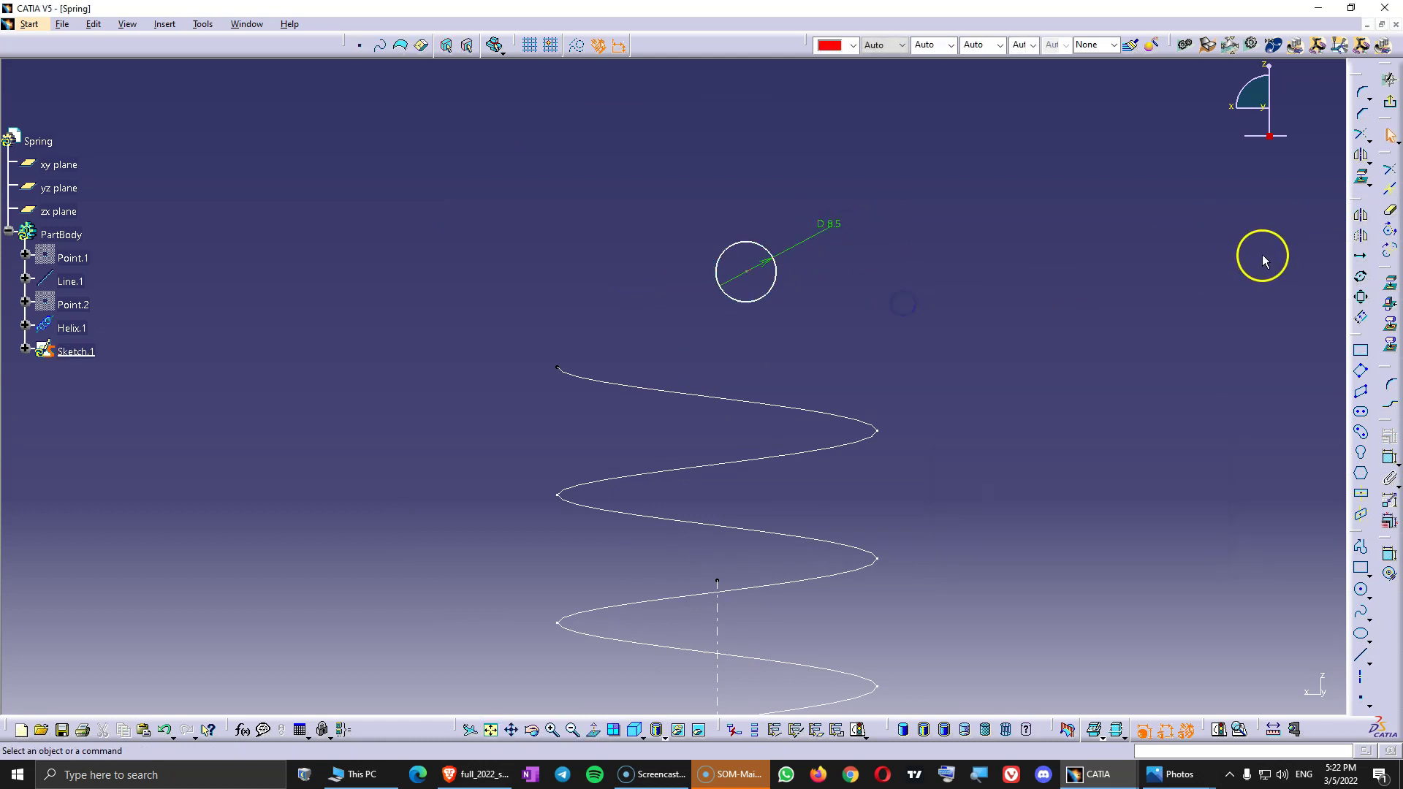
Step: Make the circle's centre coincident with the helix's upper endpoint and exit the sketch
left_click(1388, 458)
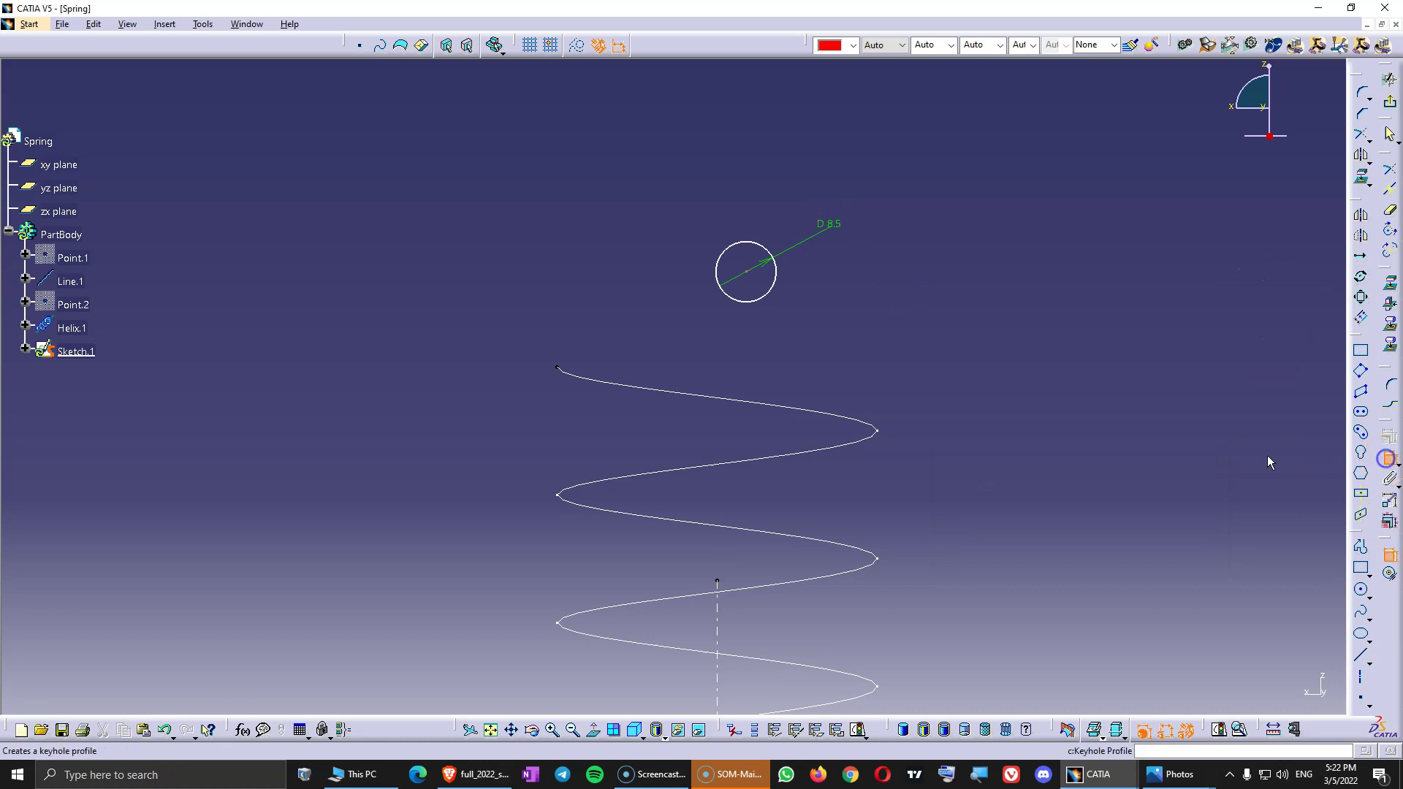
left_click(746, 279)
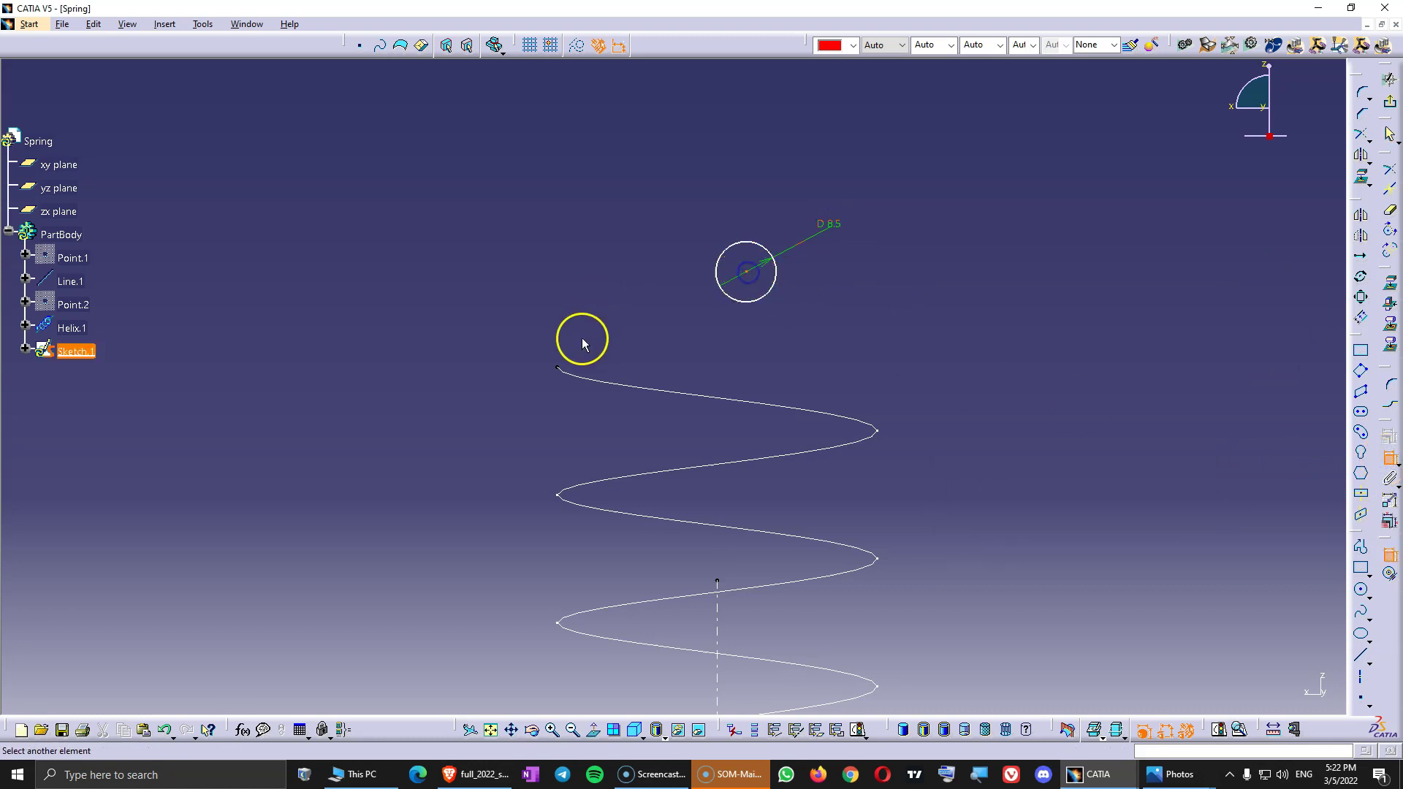
left_click(560, 369)
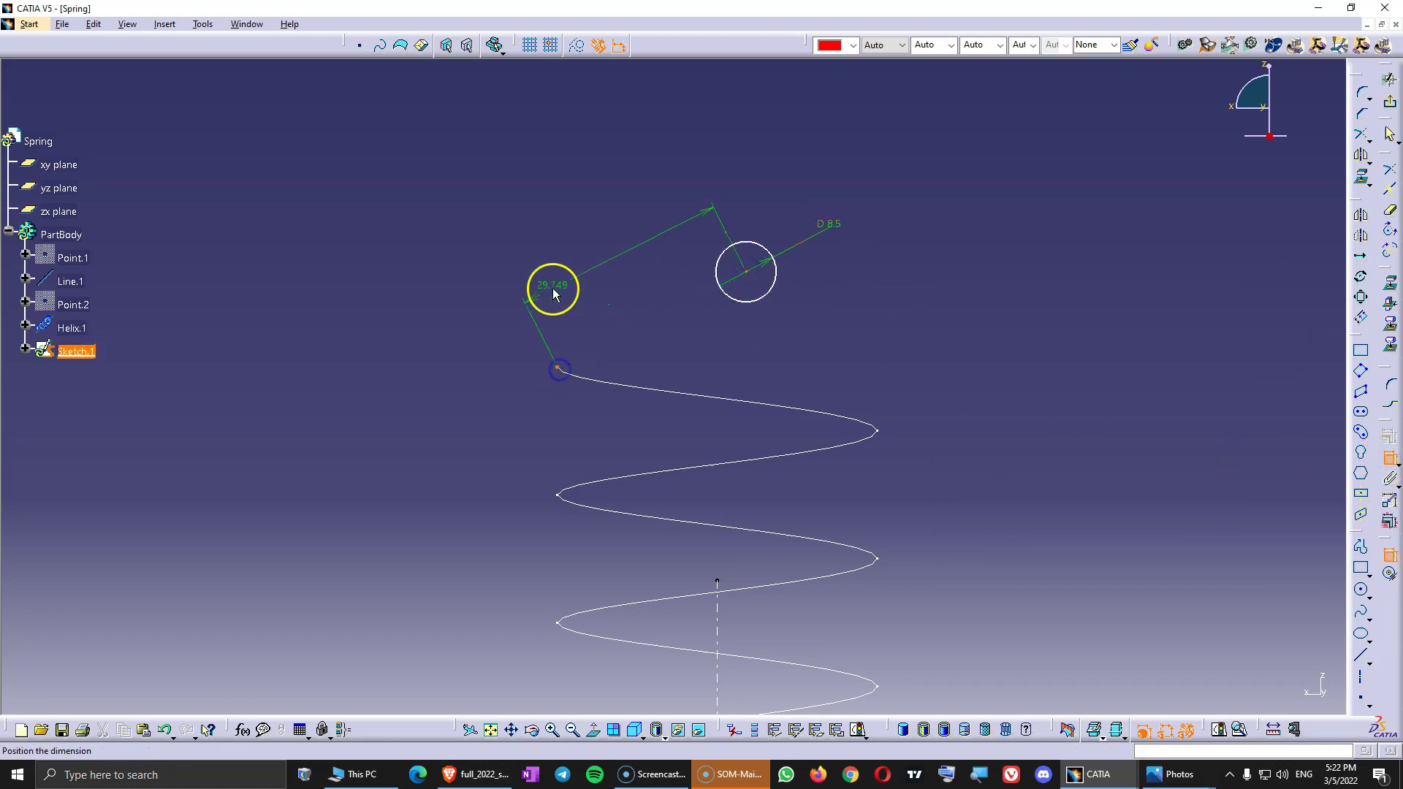
right_click(571, 261)
left_click(622, 367)
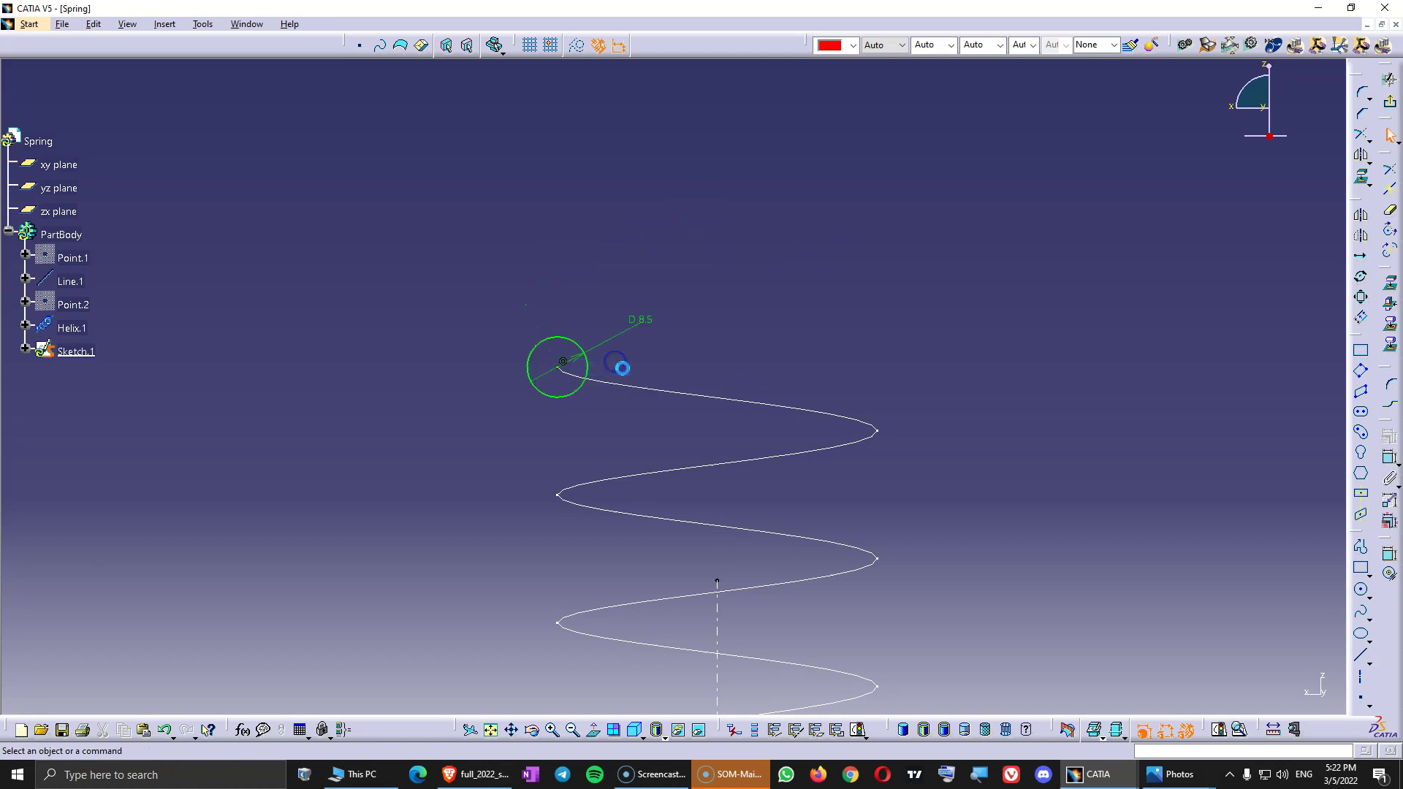
left_click(1313, 82)
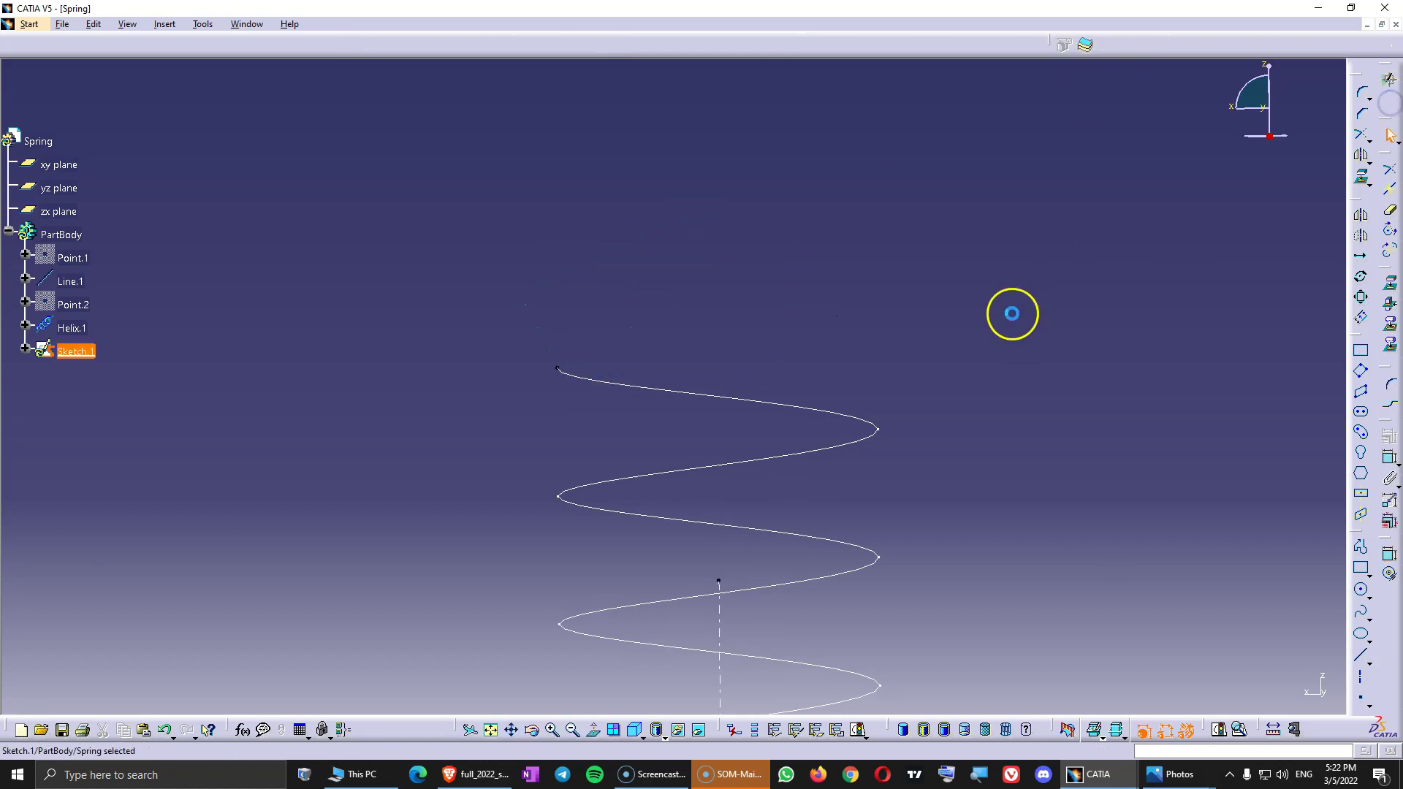
Step: Create a Rib with the circle sketch as its profile and Helix.1 as its center curve, and preview it
middle_click_drag(733, 313, 886, 409)
left_click(816, 450)
mouse_move(563, 526)
middle_mouse_down()
mouse_move(714, 510)
mouse_move(661, 515)
mouse_move(652, 444)
middle_mouse_up()
middle_click_drag(626, 586, 835, 458)
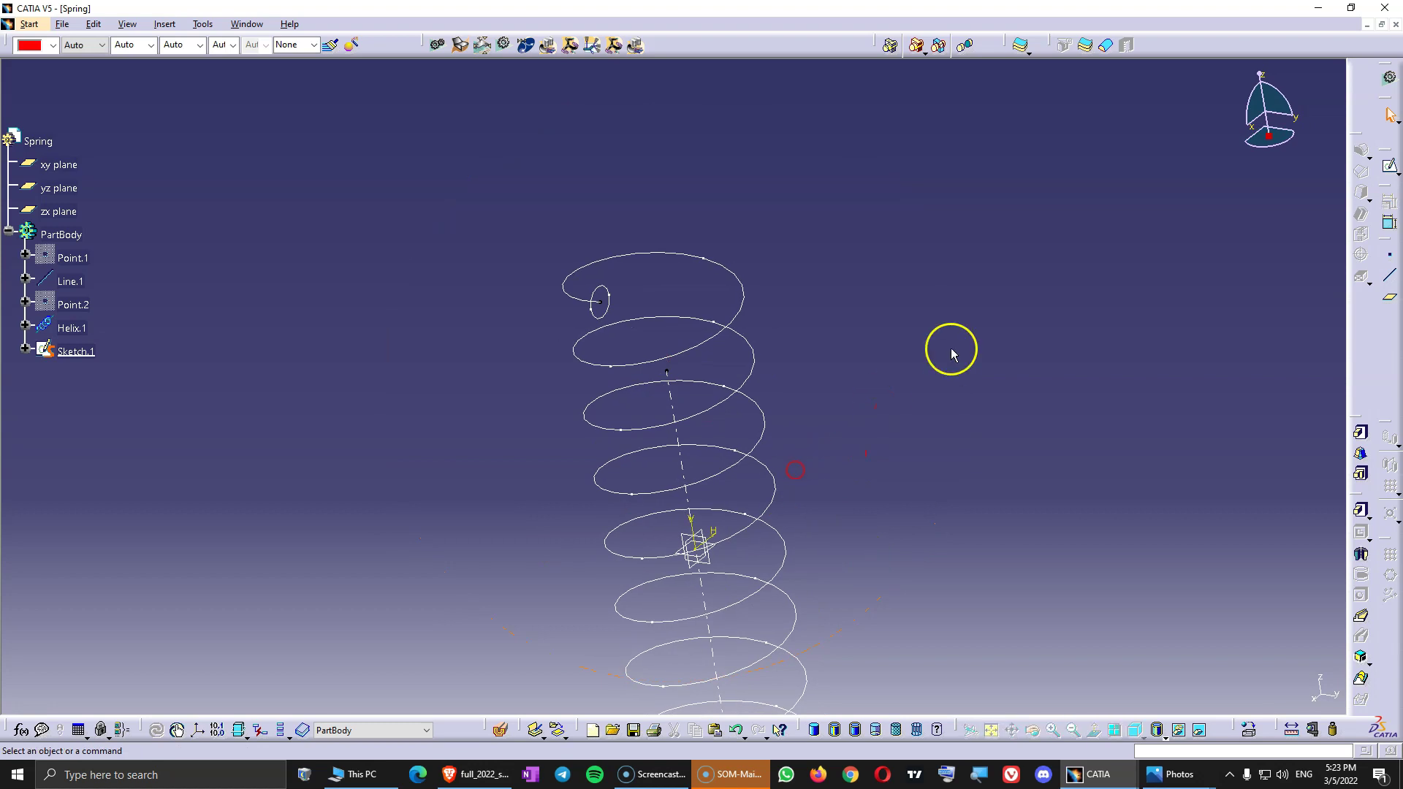
left_click(1362, 620)
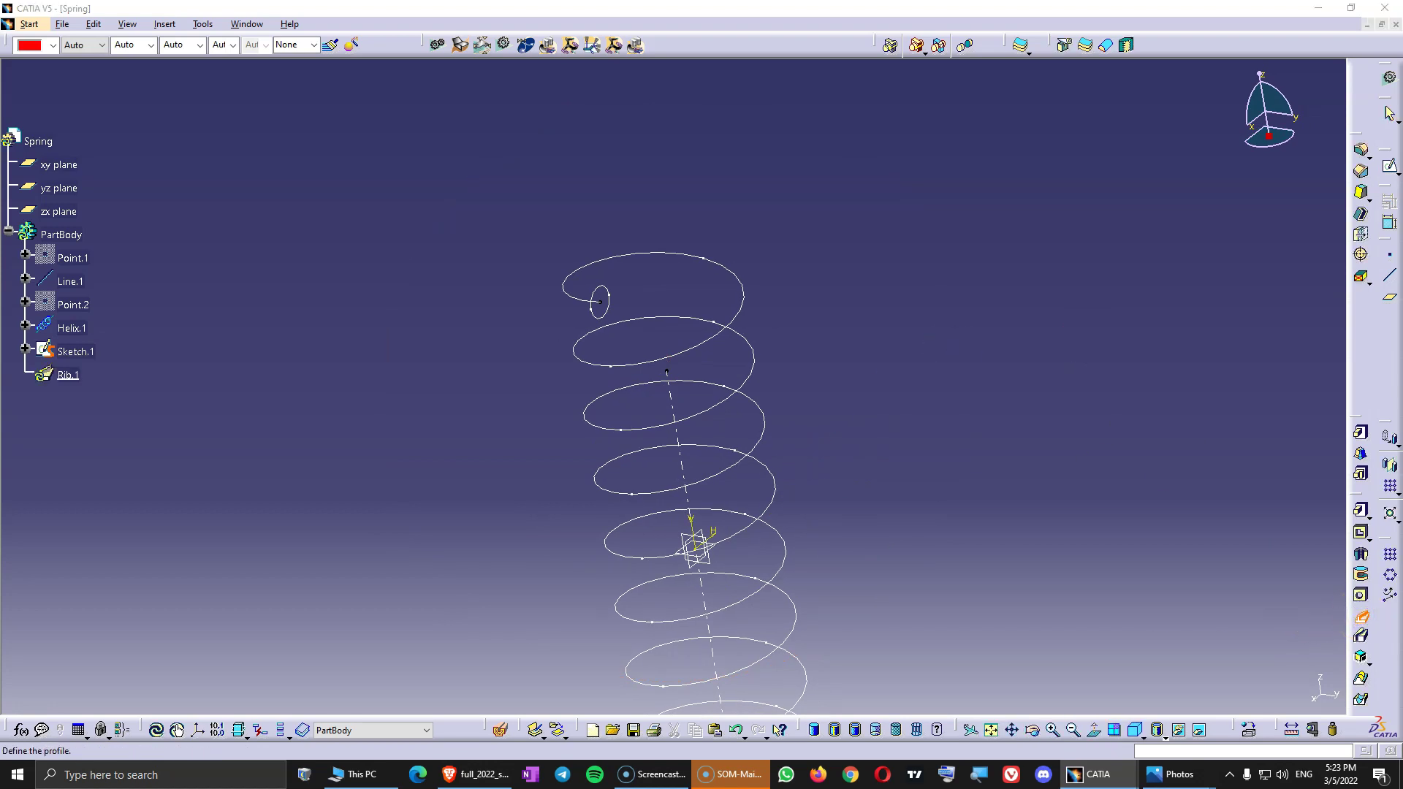
left_click(606, 296)
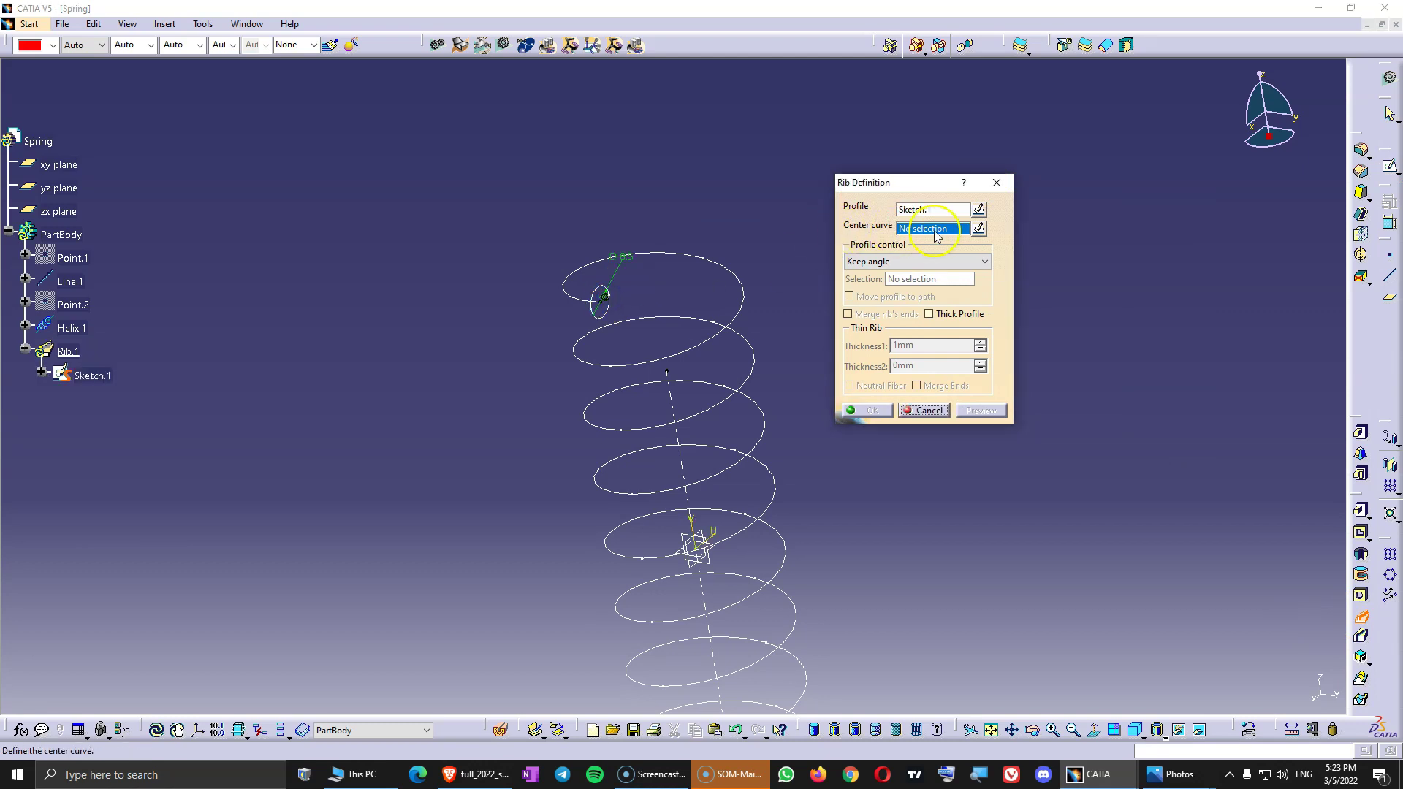
left_click(730, 270)
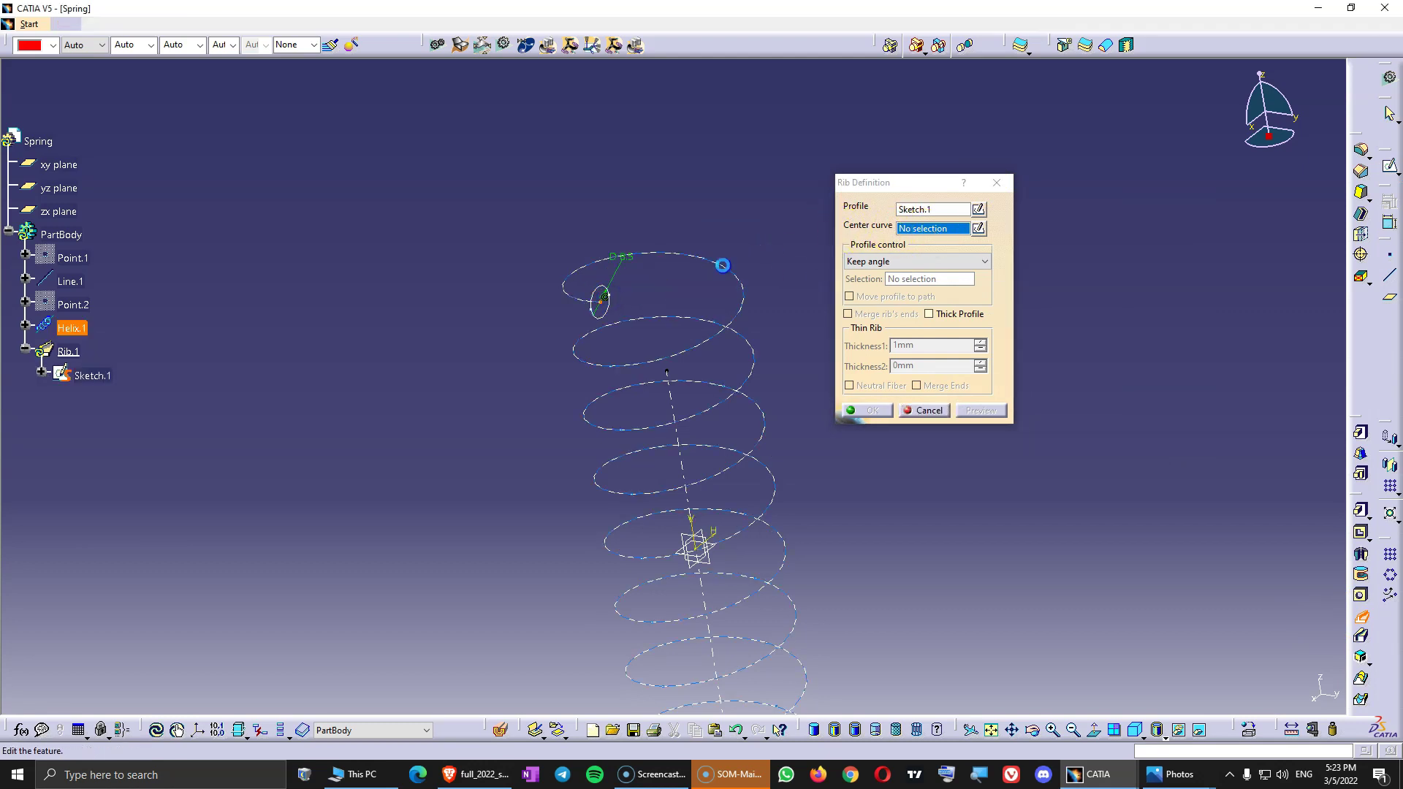
middle_click_drag(776, 543, 692, 336)
left_click(979, 410)
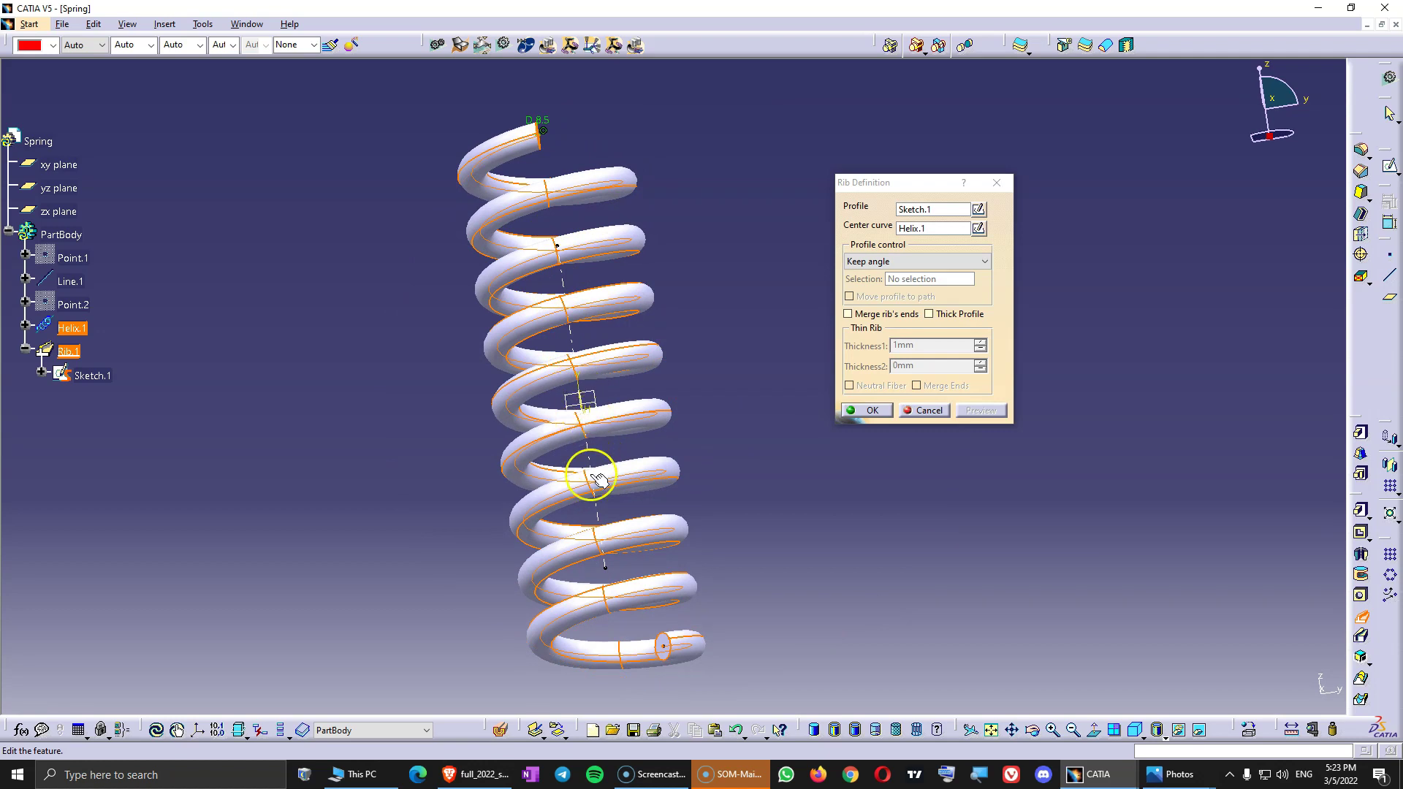
Step: Set the rib's profile control to Pulling direction along Line.1, preview it and create the rib
middle_click_drag(610, 600, 626, 516)
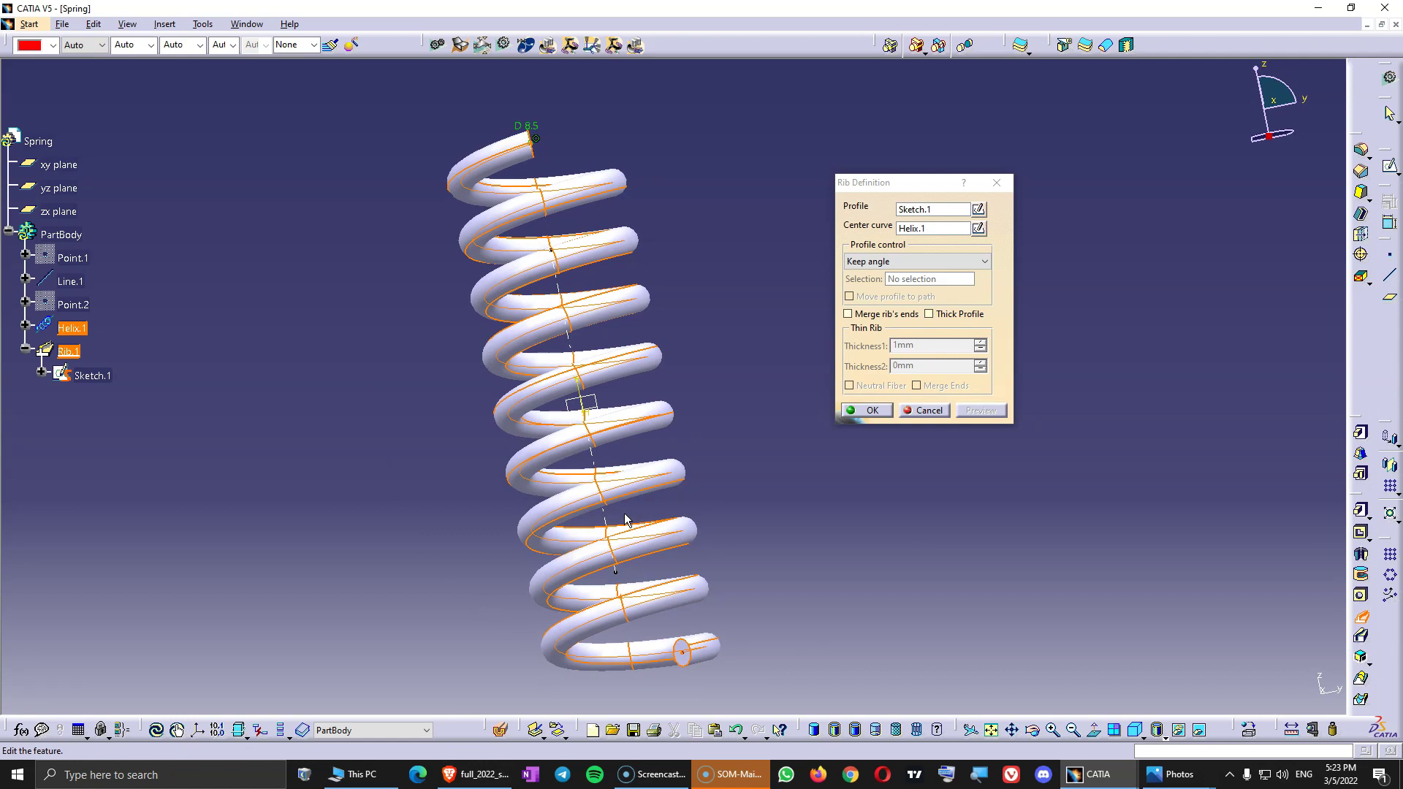
middle_click_drag(658, 335, 778, 352)
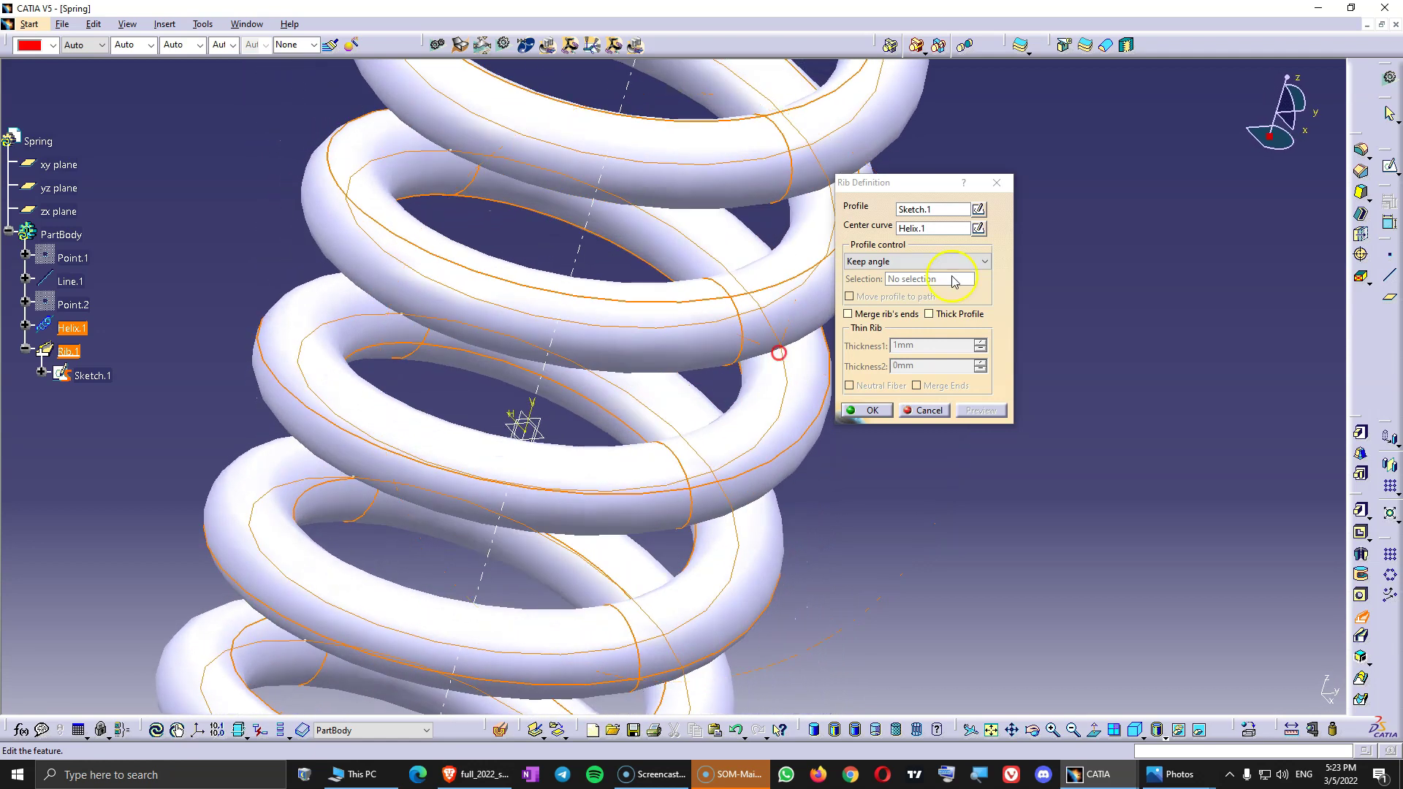
left_click(869, 266)
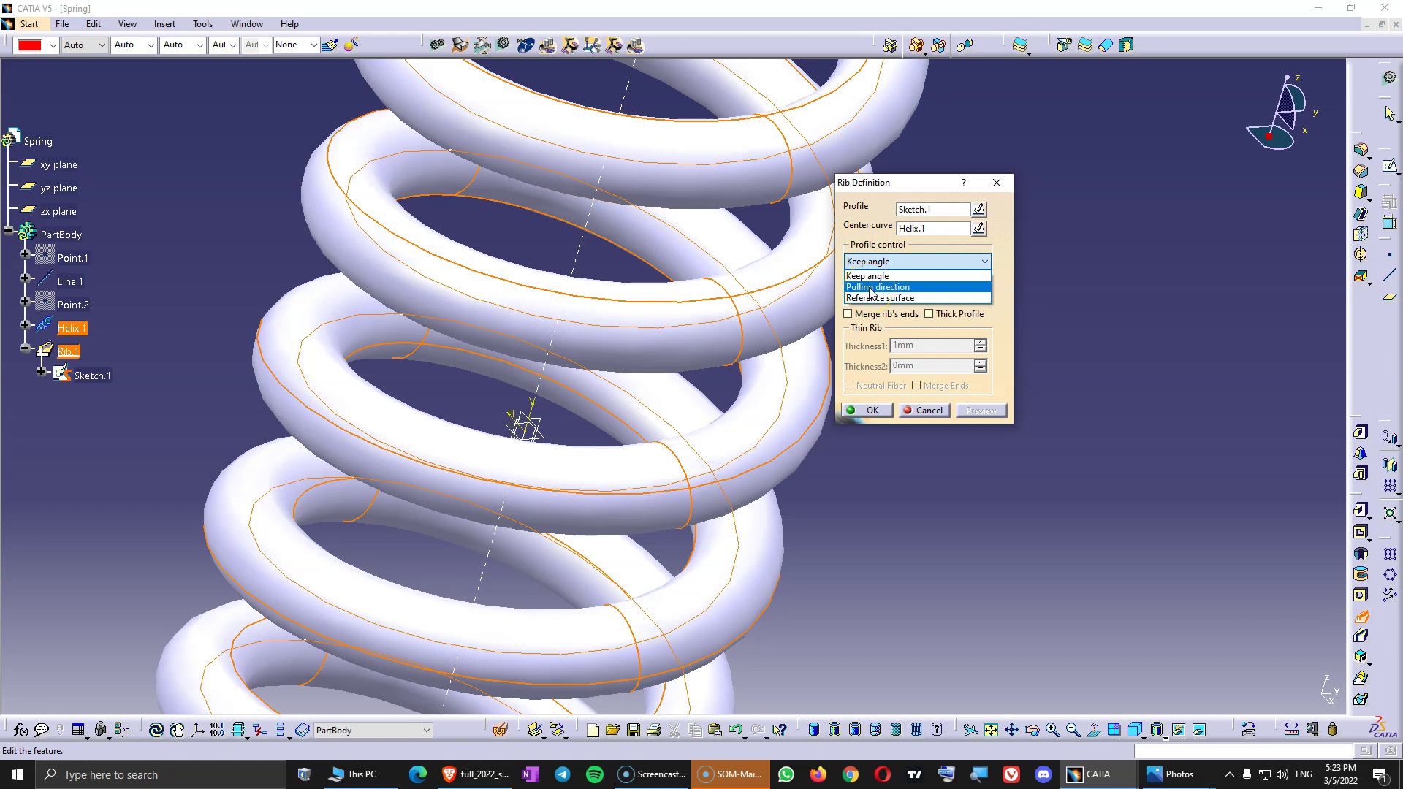
left_click(870, 287)
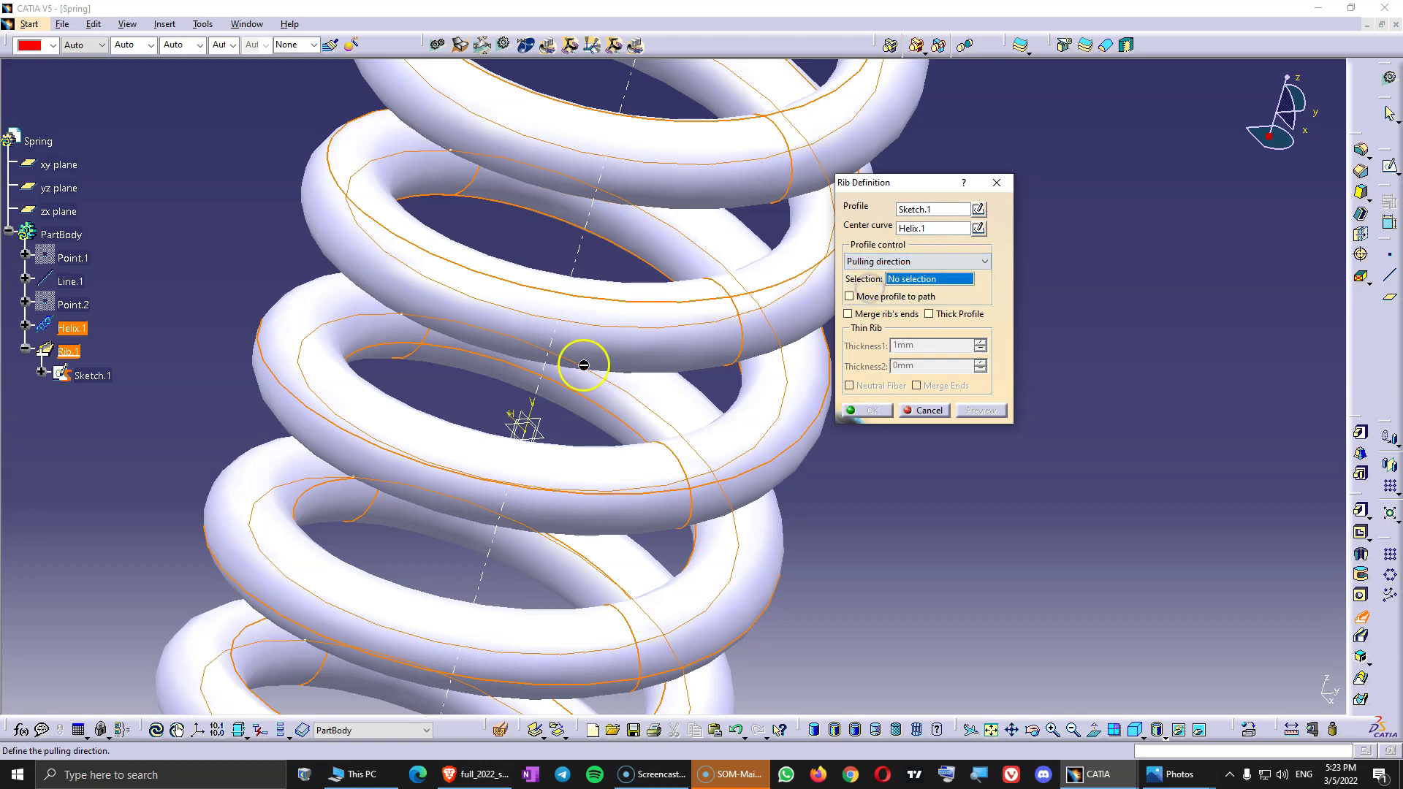
left_click(547, 372)
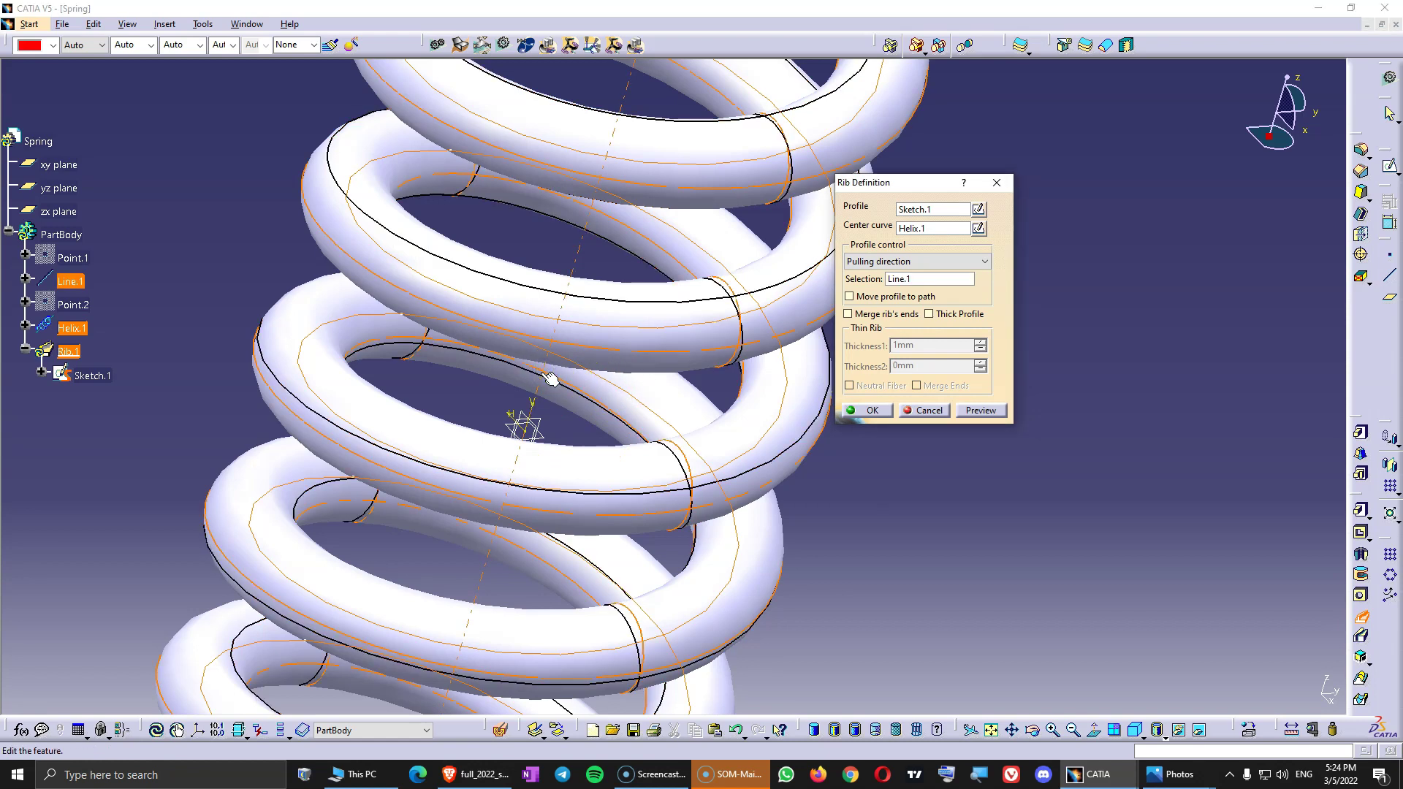
middle_click_drag(618, 298, 505, 287)
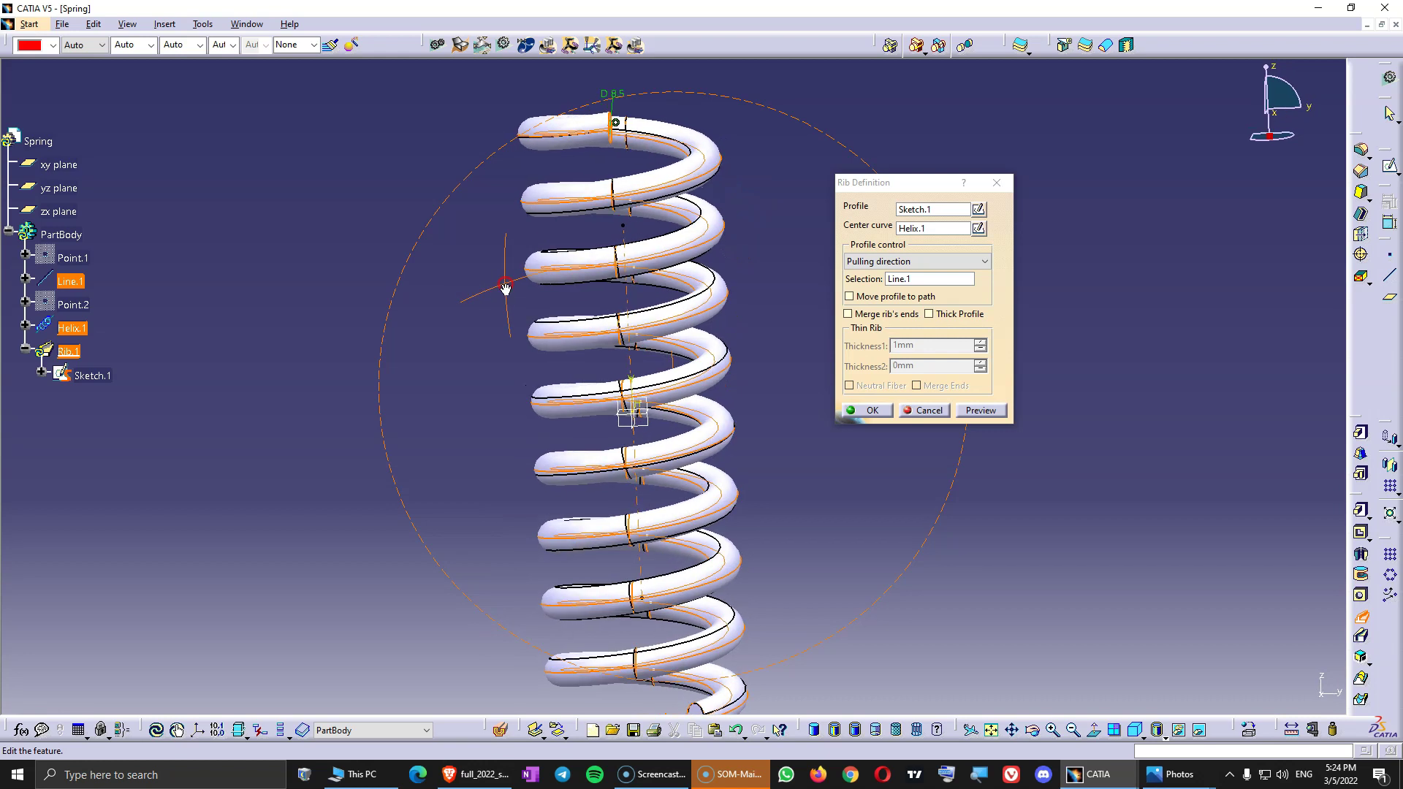
left_click(980, 409)
middle_click_drag(646, 409, 690, 406)
left_click(617, 111)
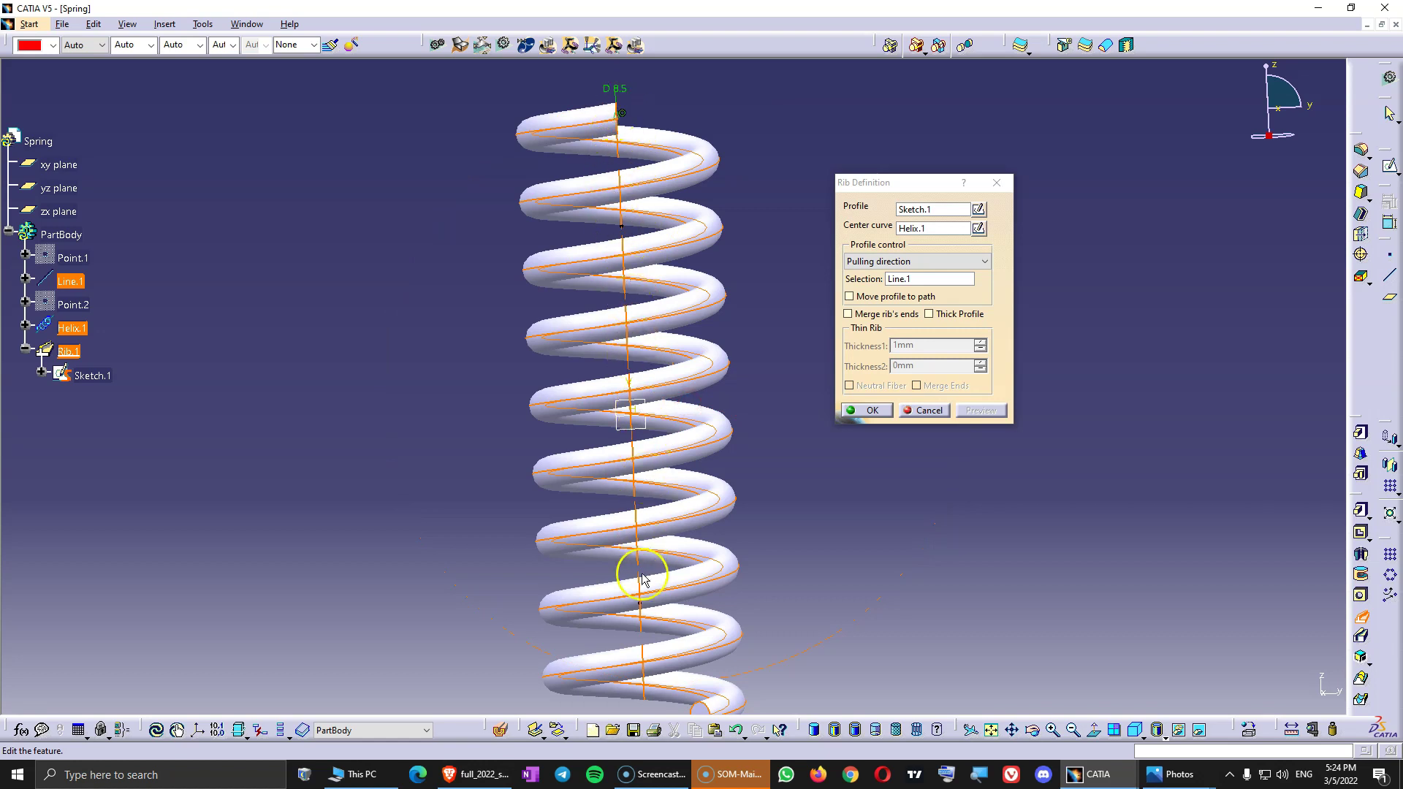
left_click(867, 409)
Step: Show Helix.1 and Line.1 again alongside the finished coil
middle_click_drag(795, 420, 619, 380)
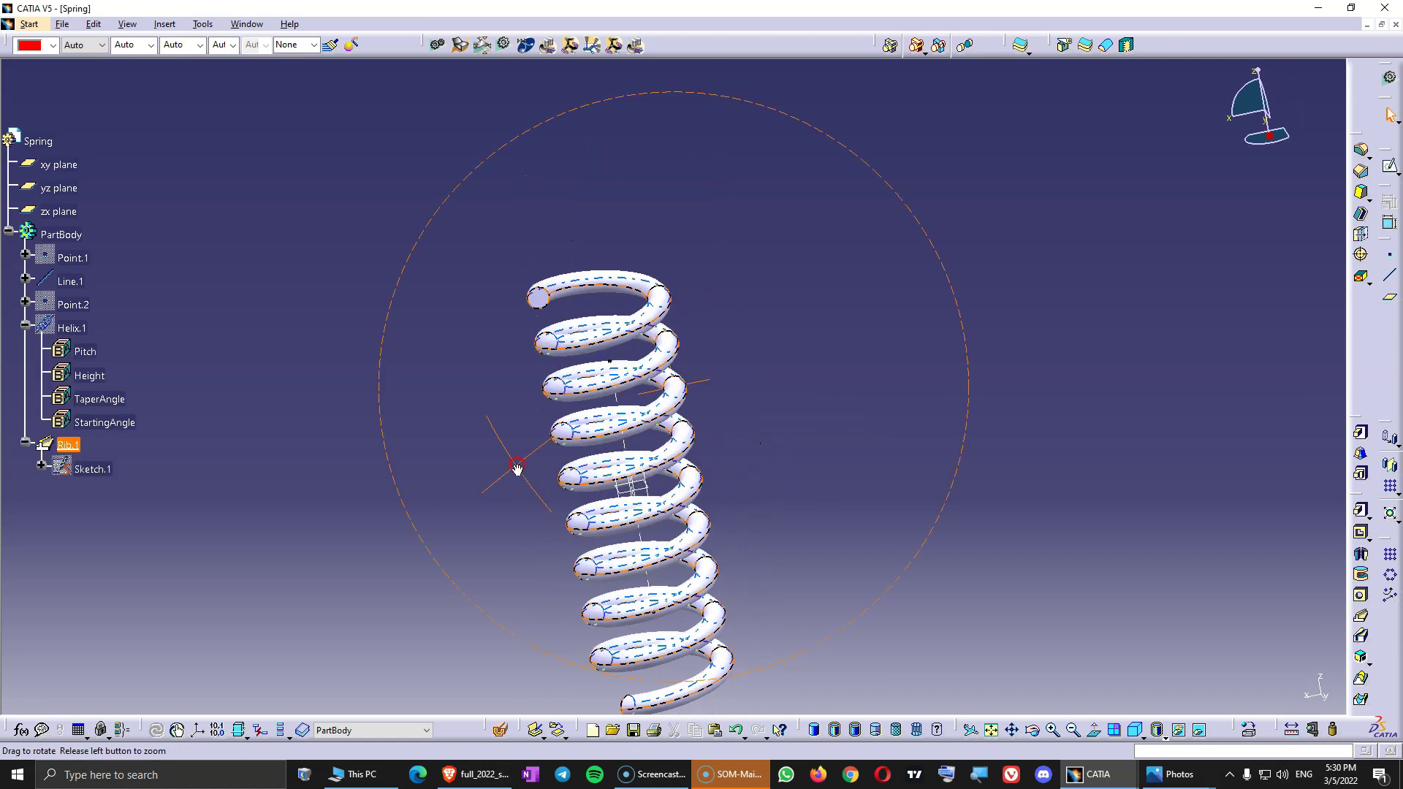
middle_click_drag(516, 470, 610, 344)
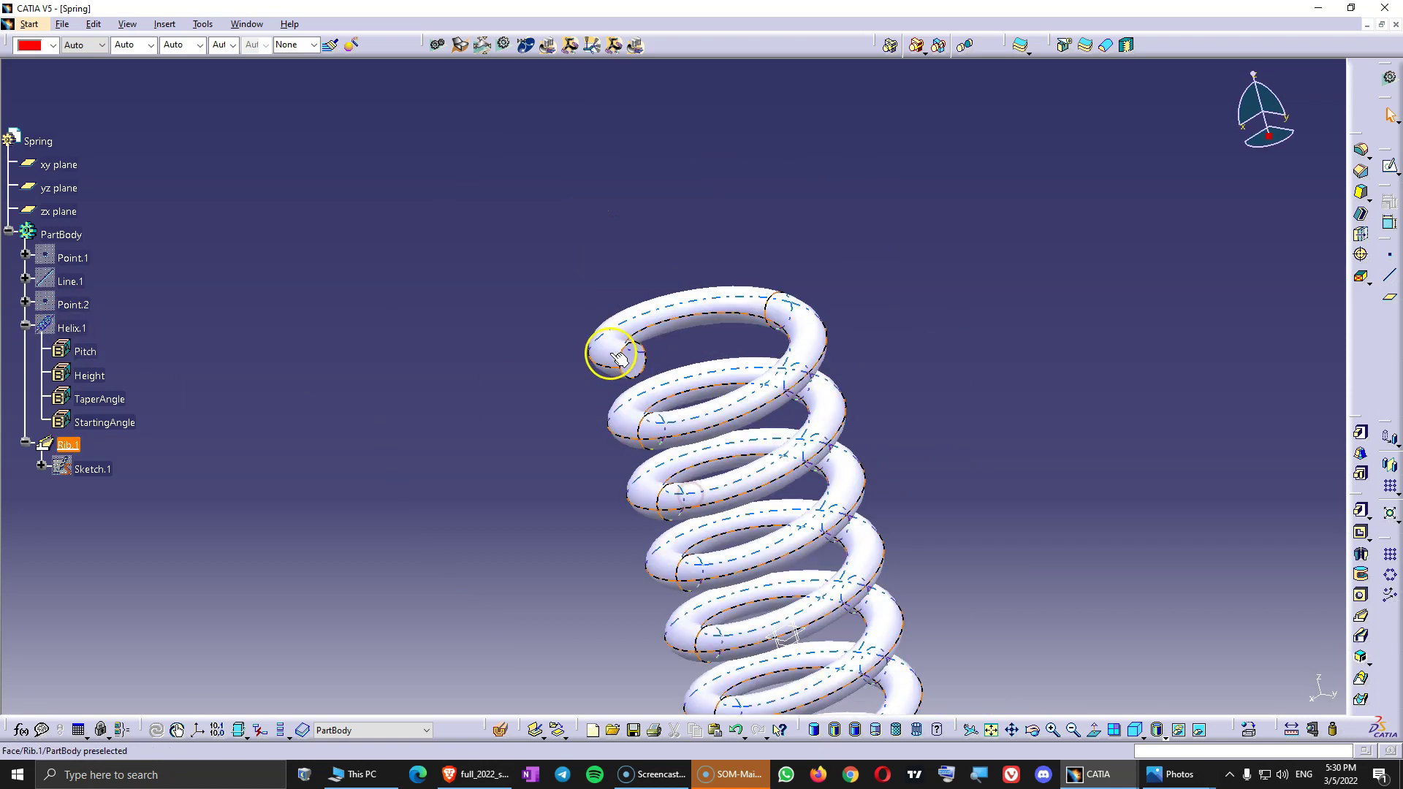
left_click(1012, 348)
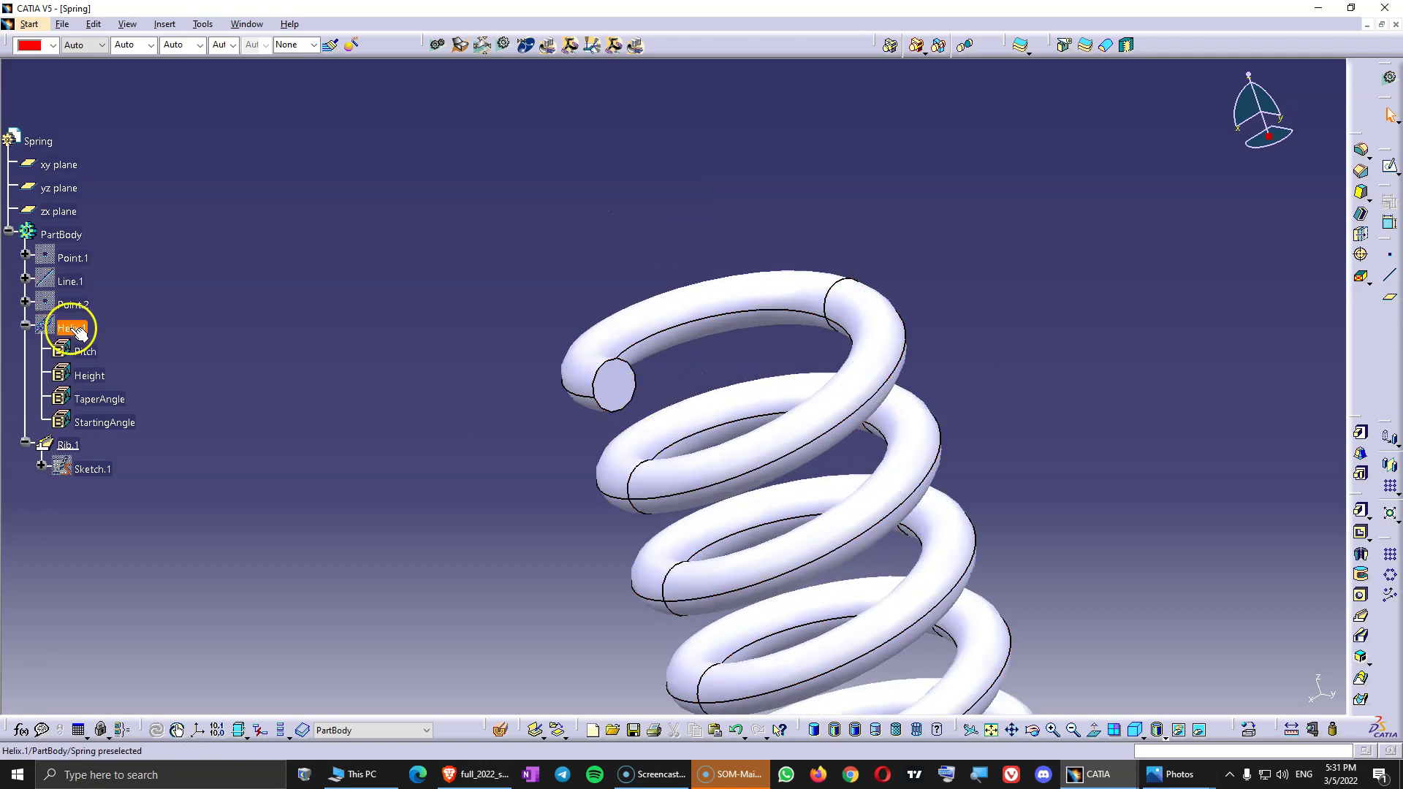
middle_click_drag(632, 424, 683, 413)
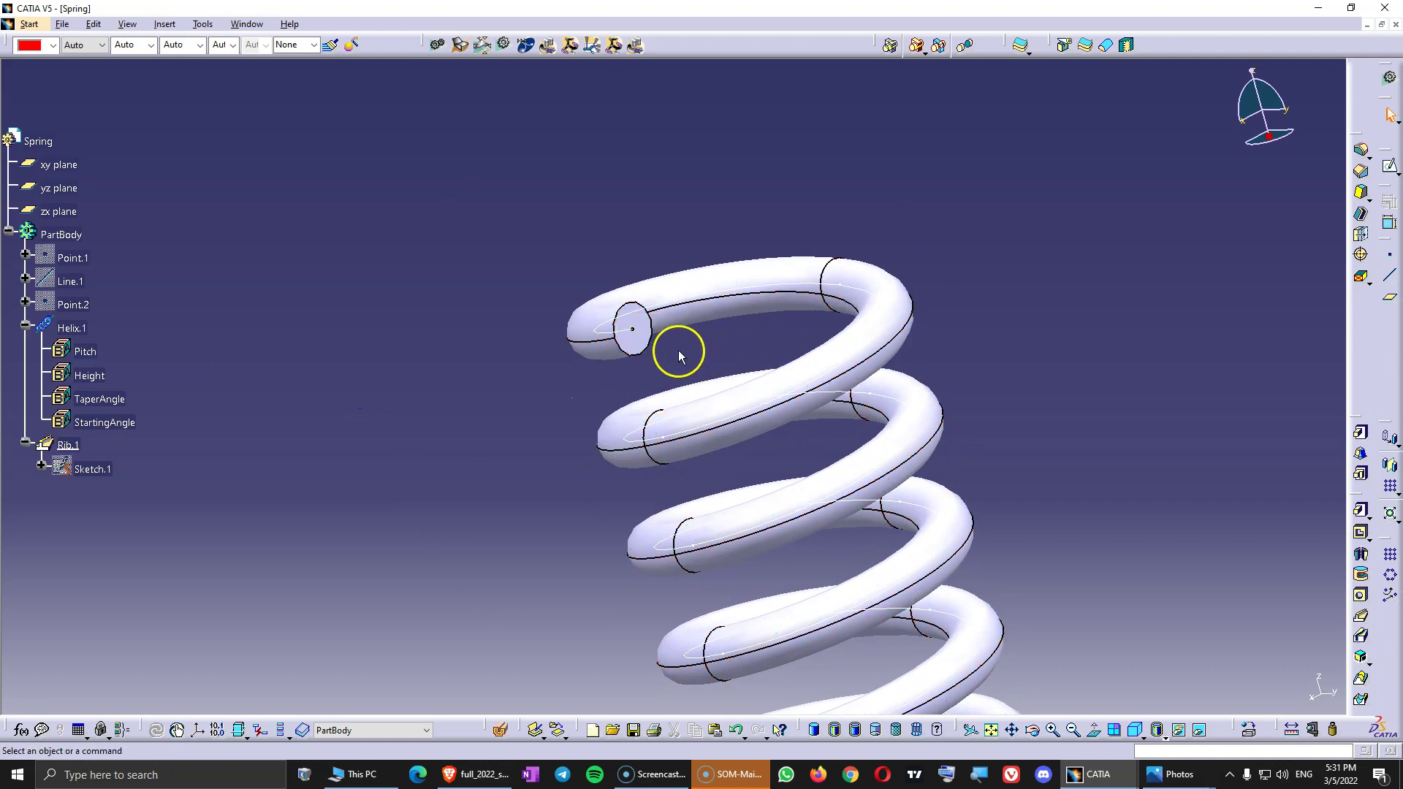
middle_click_drag(677, 350, 820, 314)
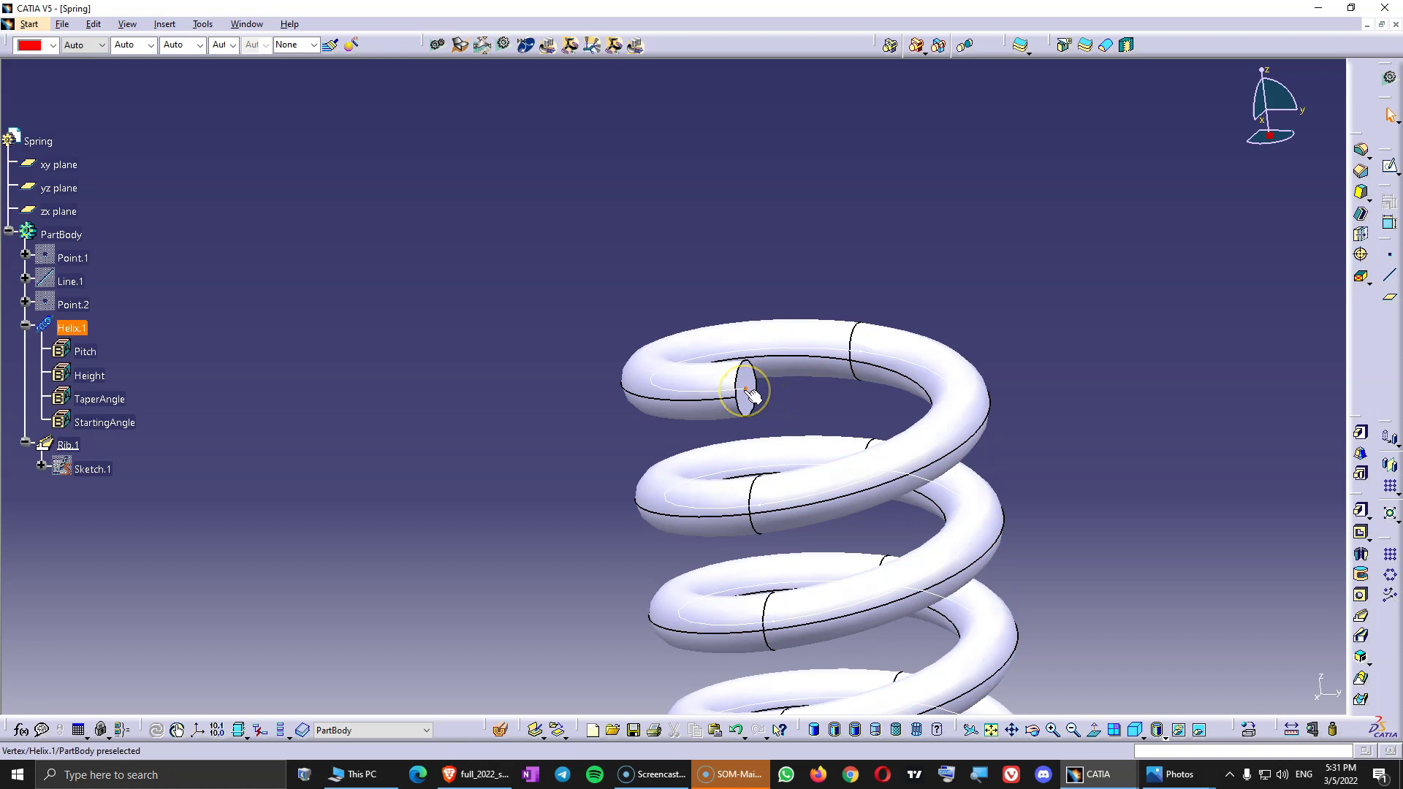
right_click(60, 276)
left_click(365, 487)
middle_click_drag(652, 577, 802, 433)
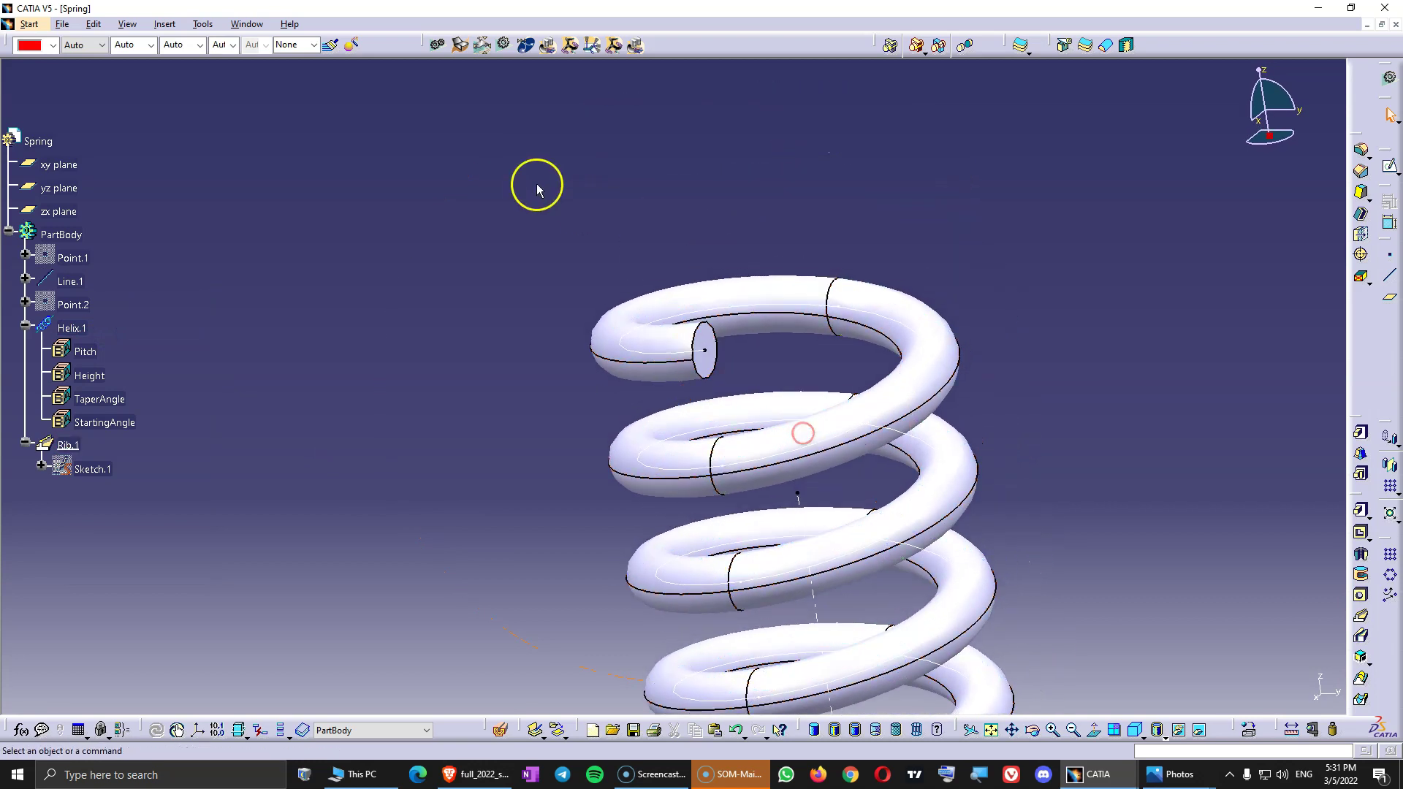
Step: Change the graphic colour of the PartBody to blue
left_click(57, 231)
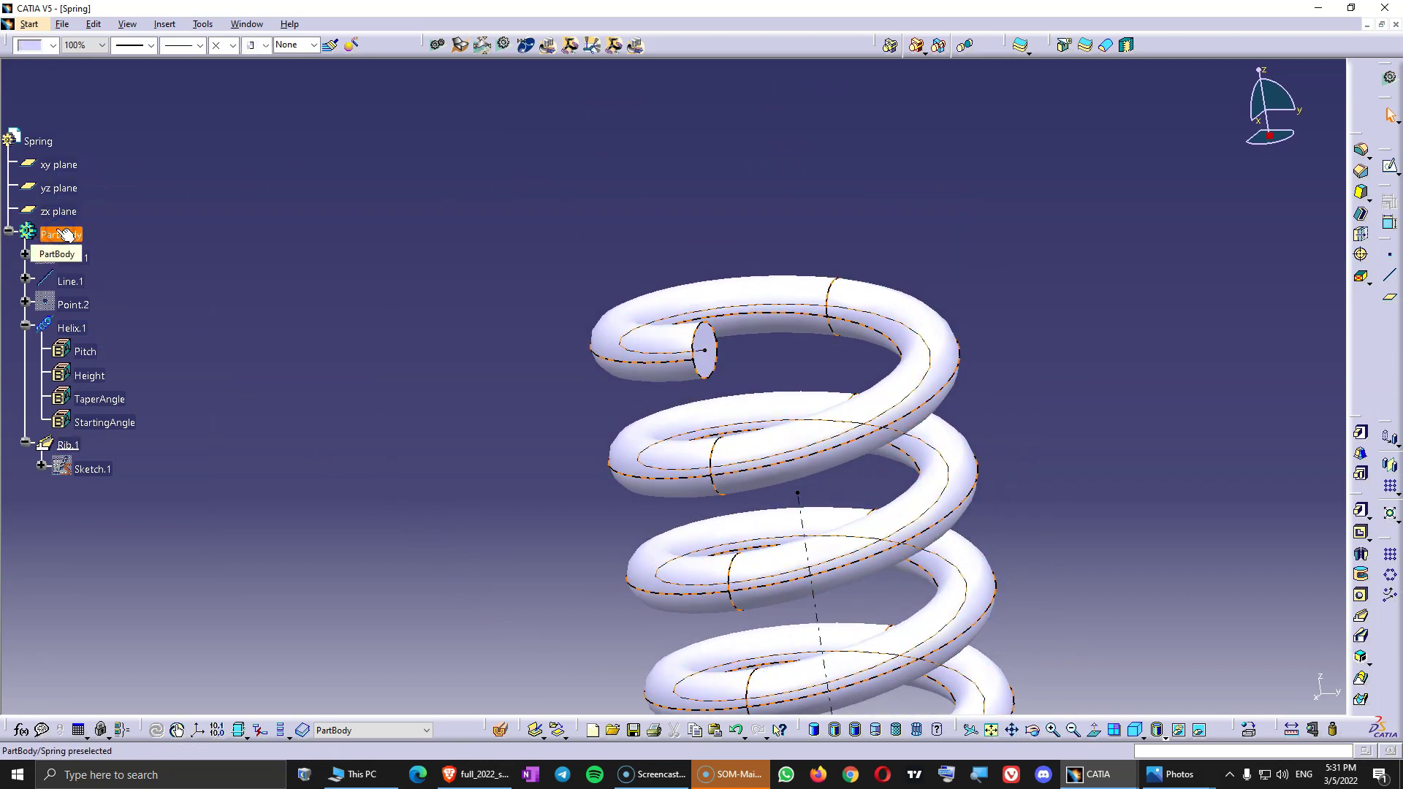
left_click(54, 45)
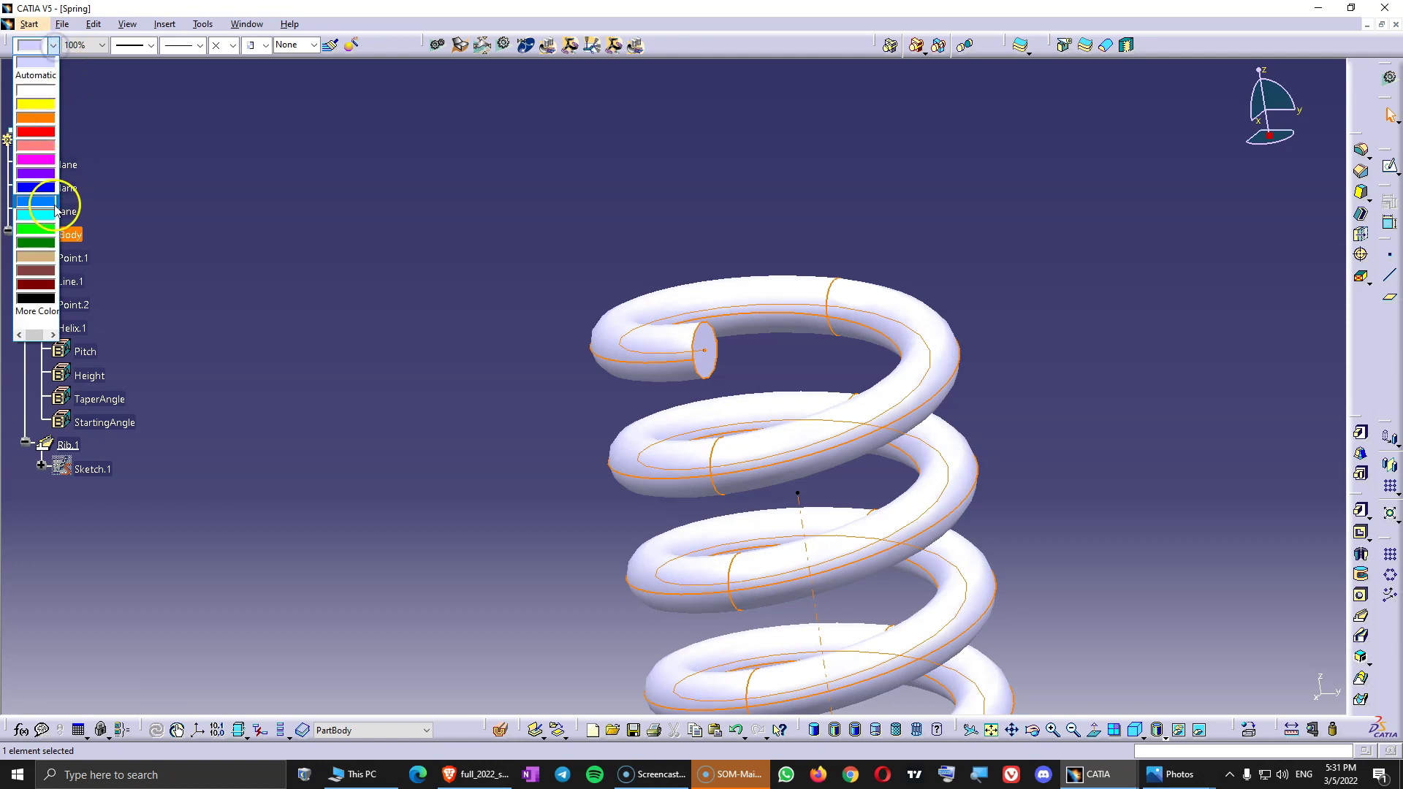
left_click(33, 196)
left_click(297, 234)
middle_click_drag(827, 492, 695, 482)
Step: Switch the view's render style from parallel to perspective projection
left_click(128, 24)
mouse_move(179, 370)
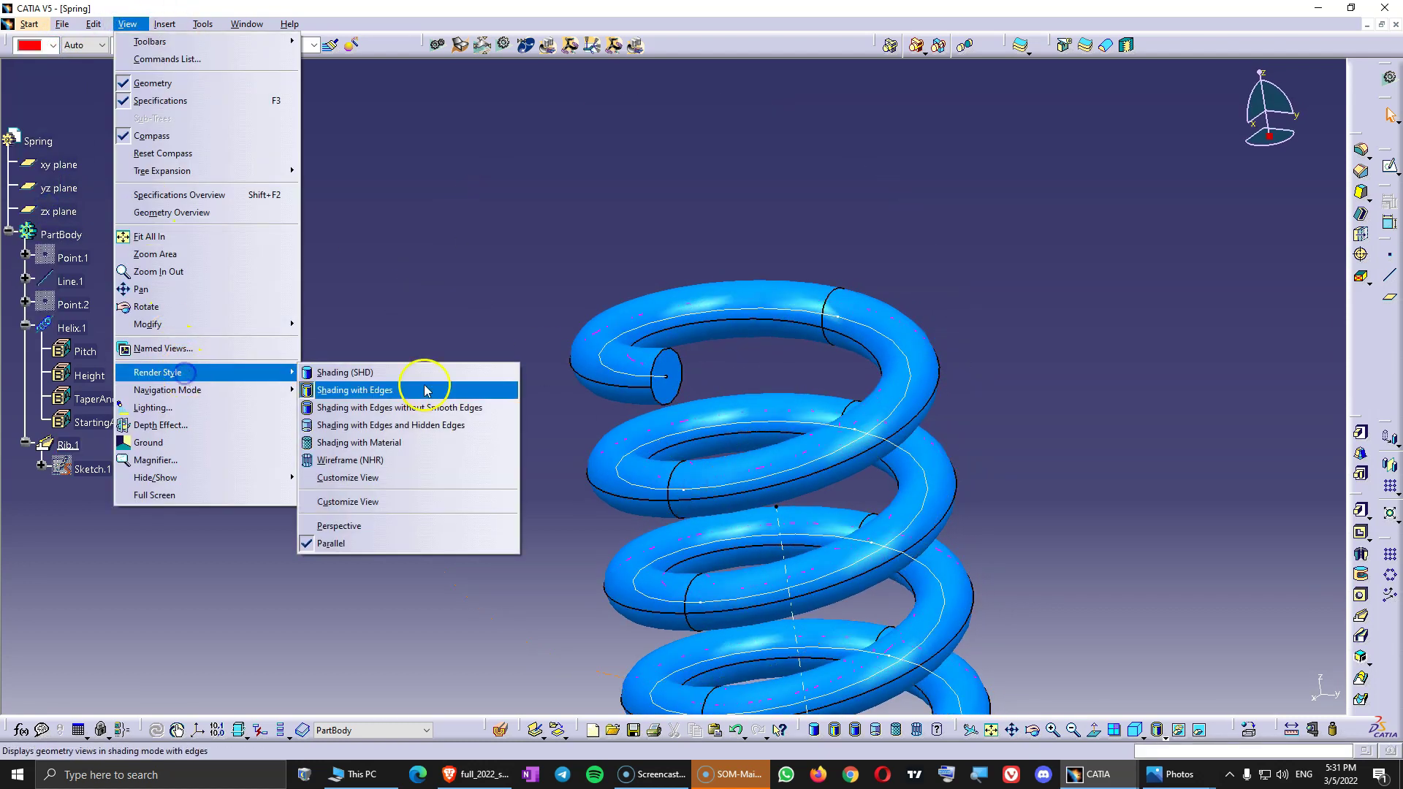
left_click(340, 526)
mouse_move(683, 382)
middle_mouse_down()
mouse_move(588, 369)
mouse_move(651, 410)
mouse_move(709, 389)
middle_mouse_up()
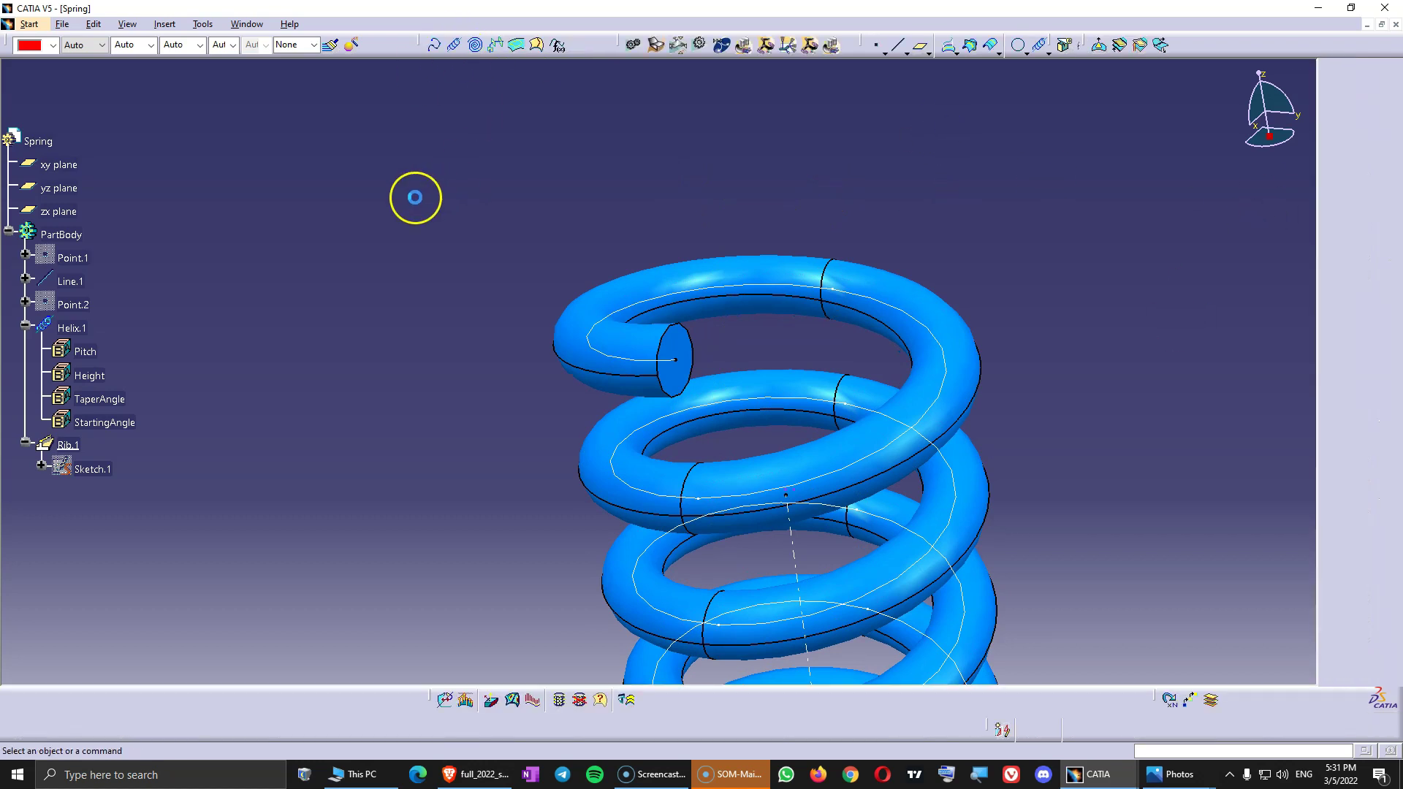
Step: Start a second helix curve at Helix.1's upper end vertex with Line.1 as its axis
left_click(454, 44)
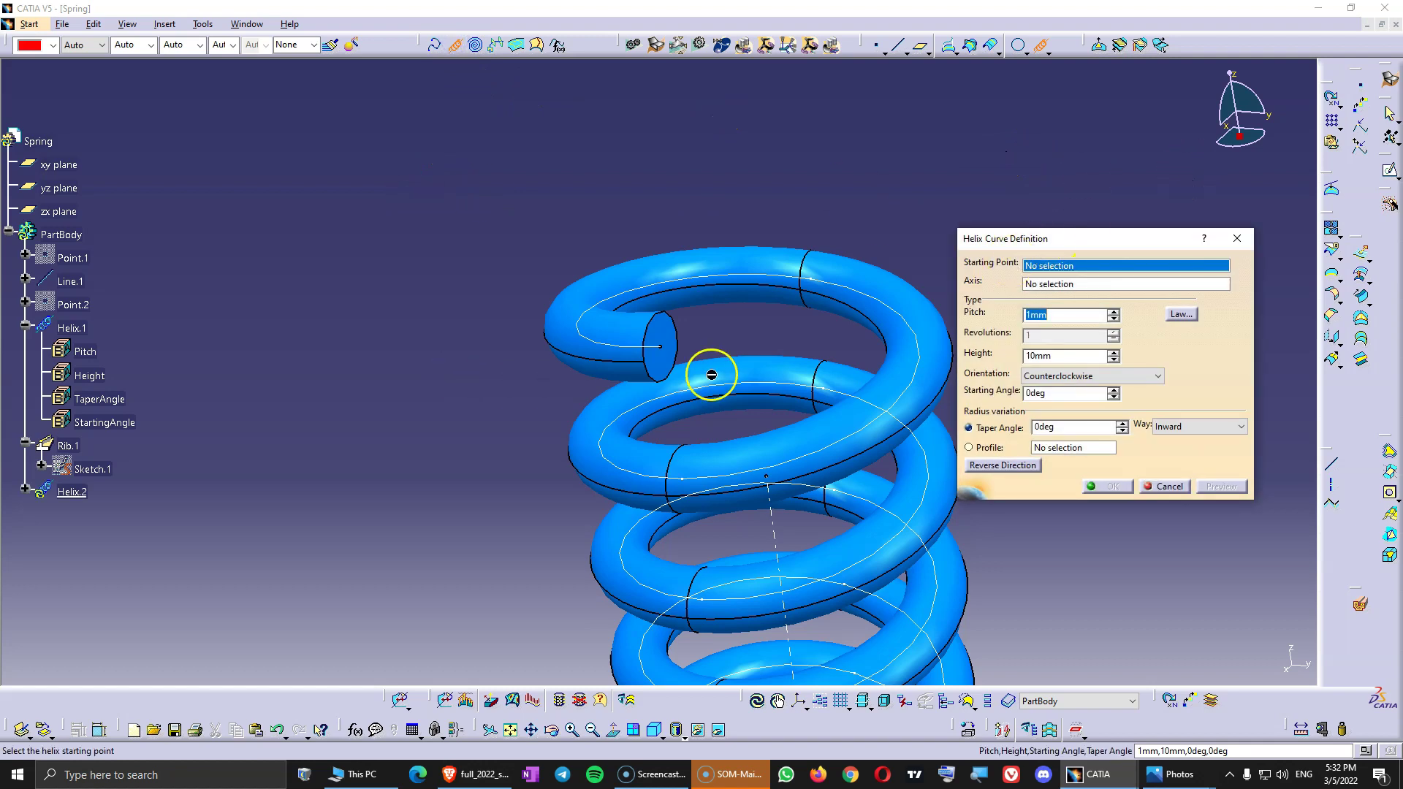
left_click(663, 347)
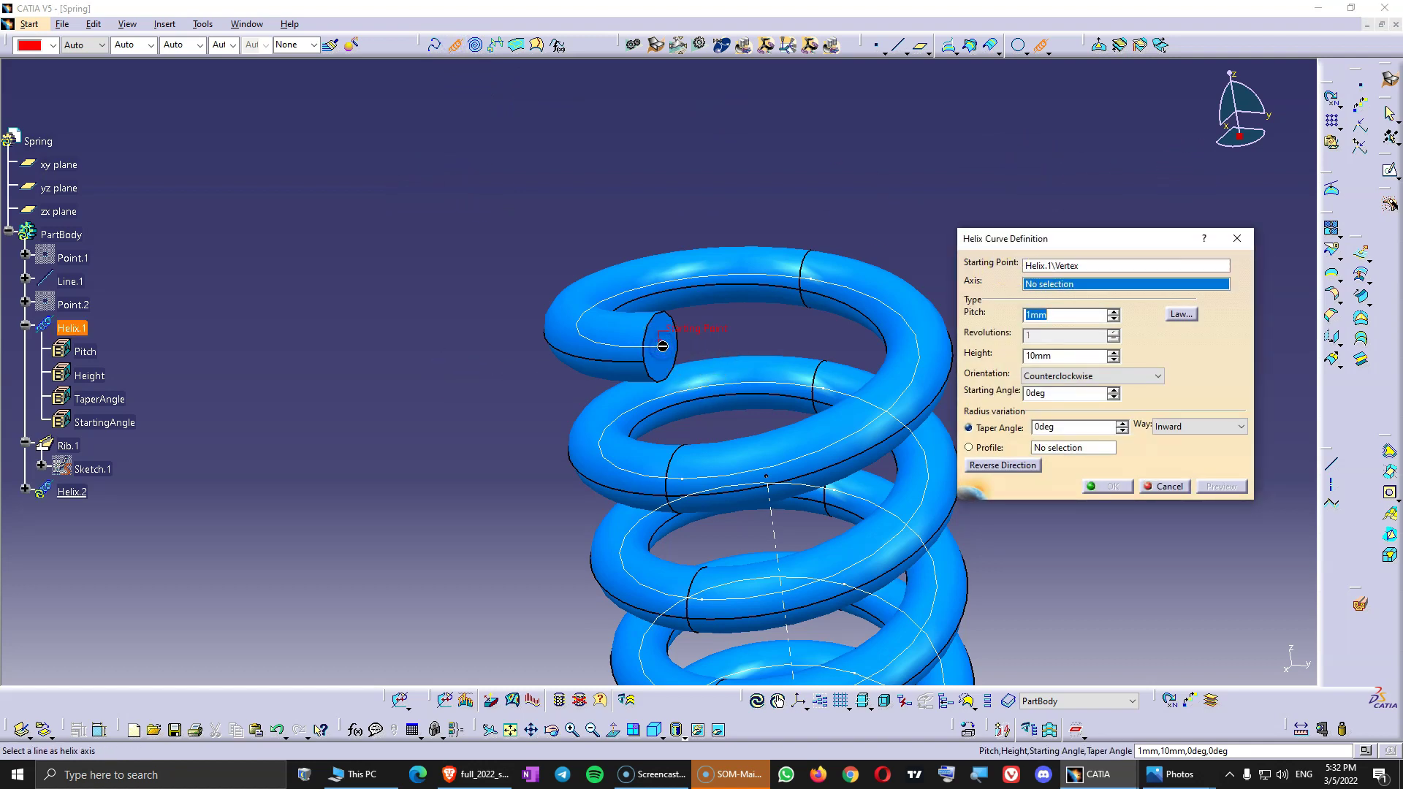
left_click(771, 526)
middle_click_drag(771, 528, 748, 354)
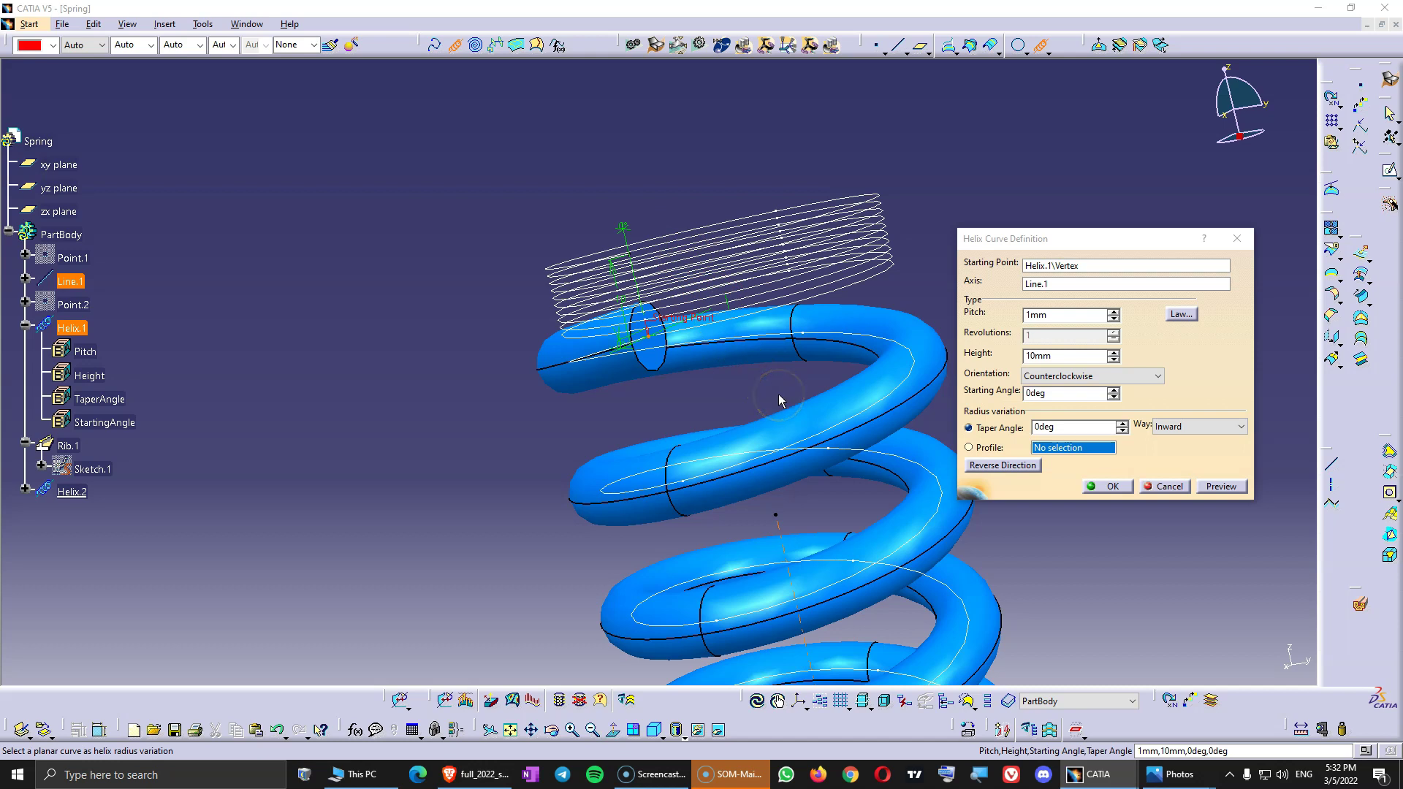
Step: Set the new helix's height to 11 mm and its pitch to 9 mm, and create it
left_click(1065, 356)
left_click(949, 356)
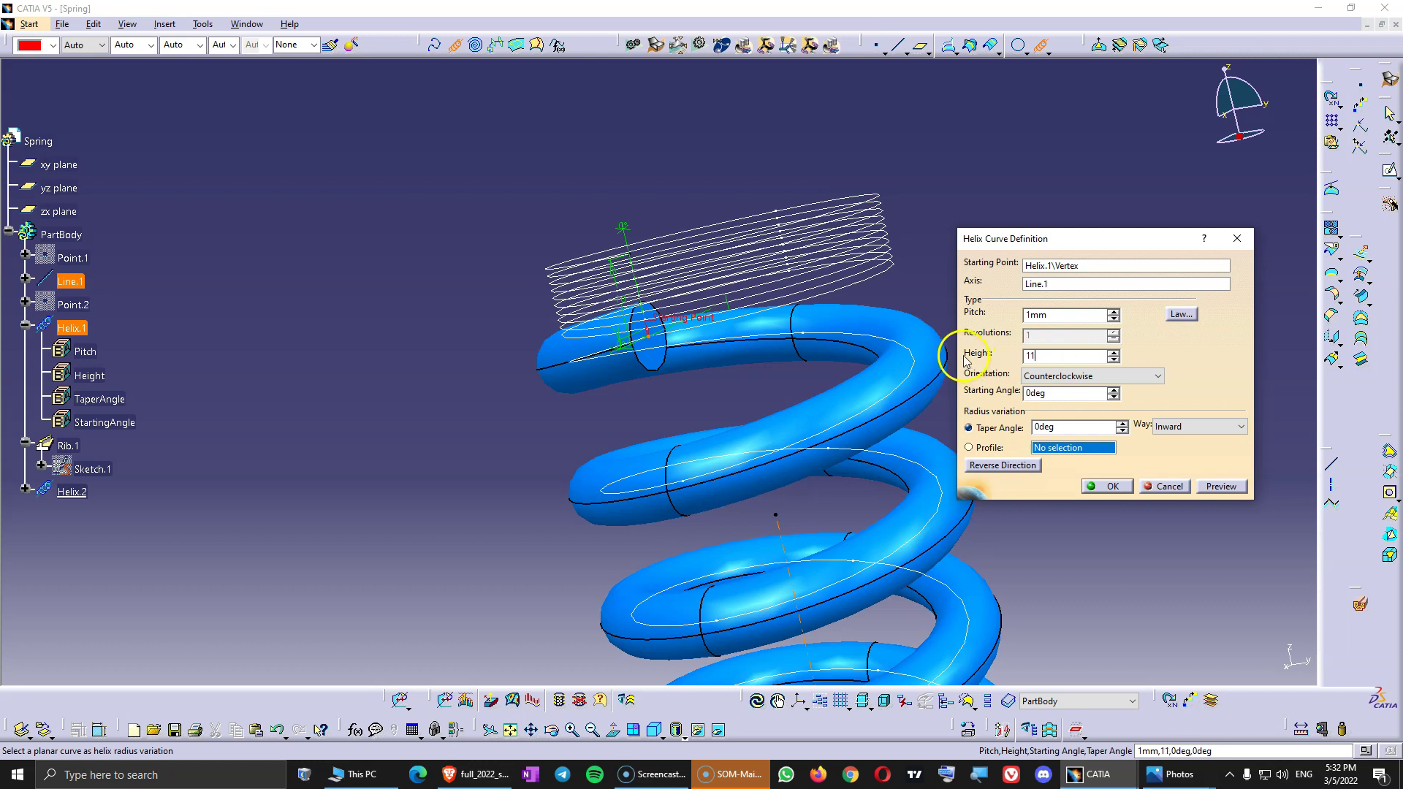
left_click(1238, 487)
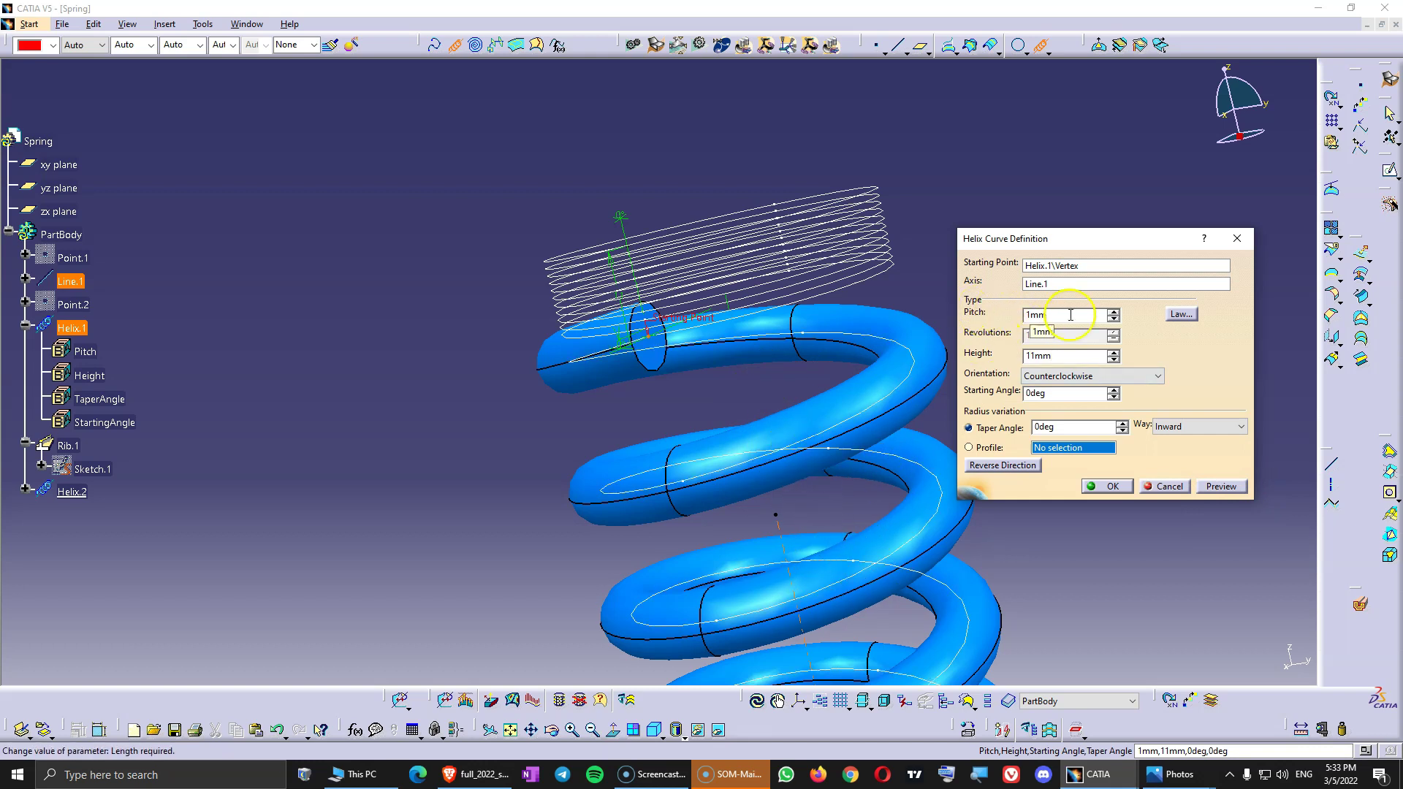
left_click(1024, 316)
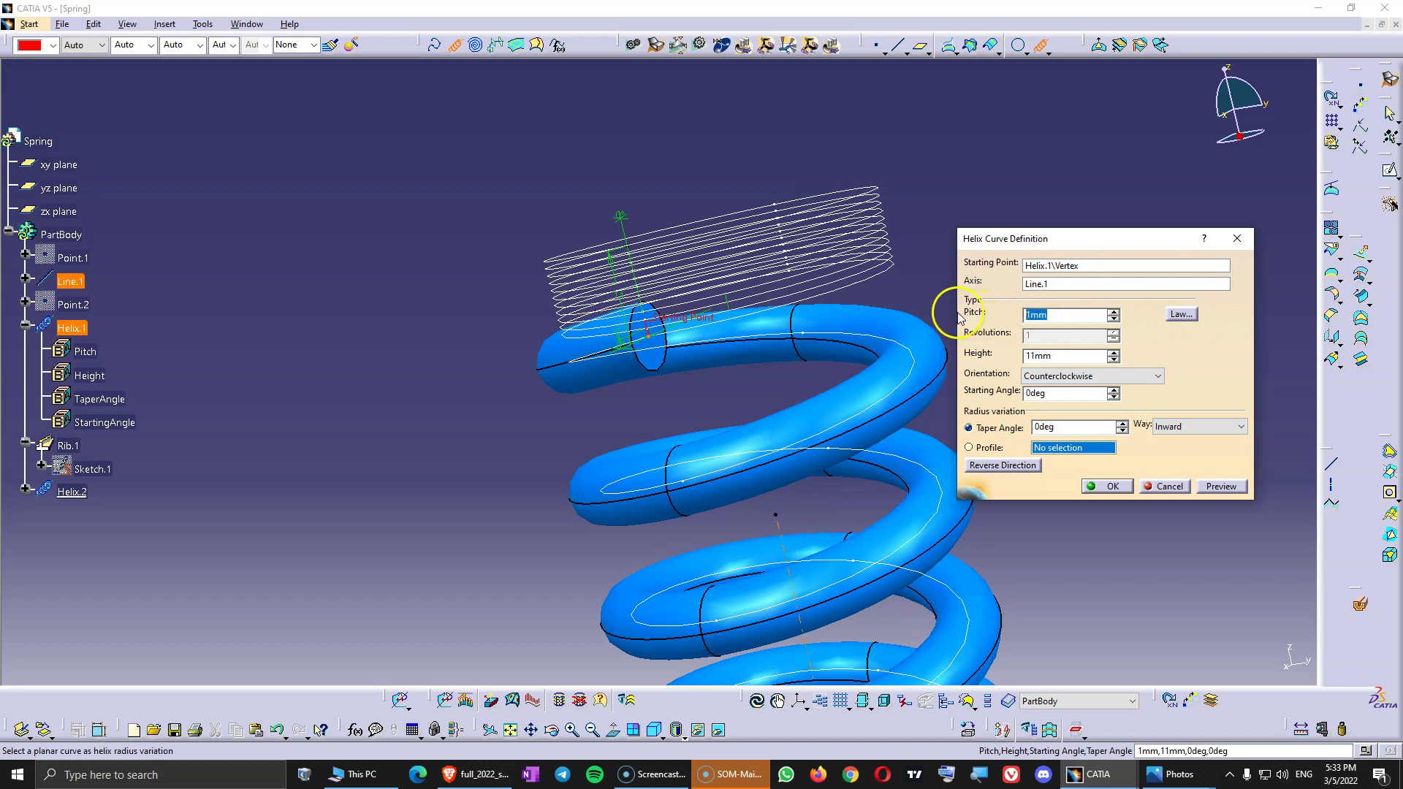
type("9")
left_click(1005, 365)
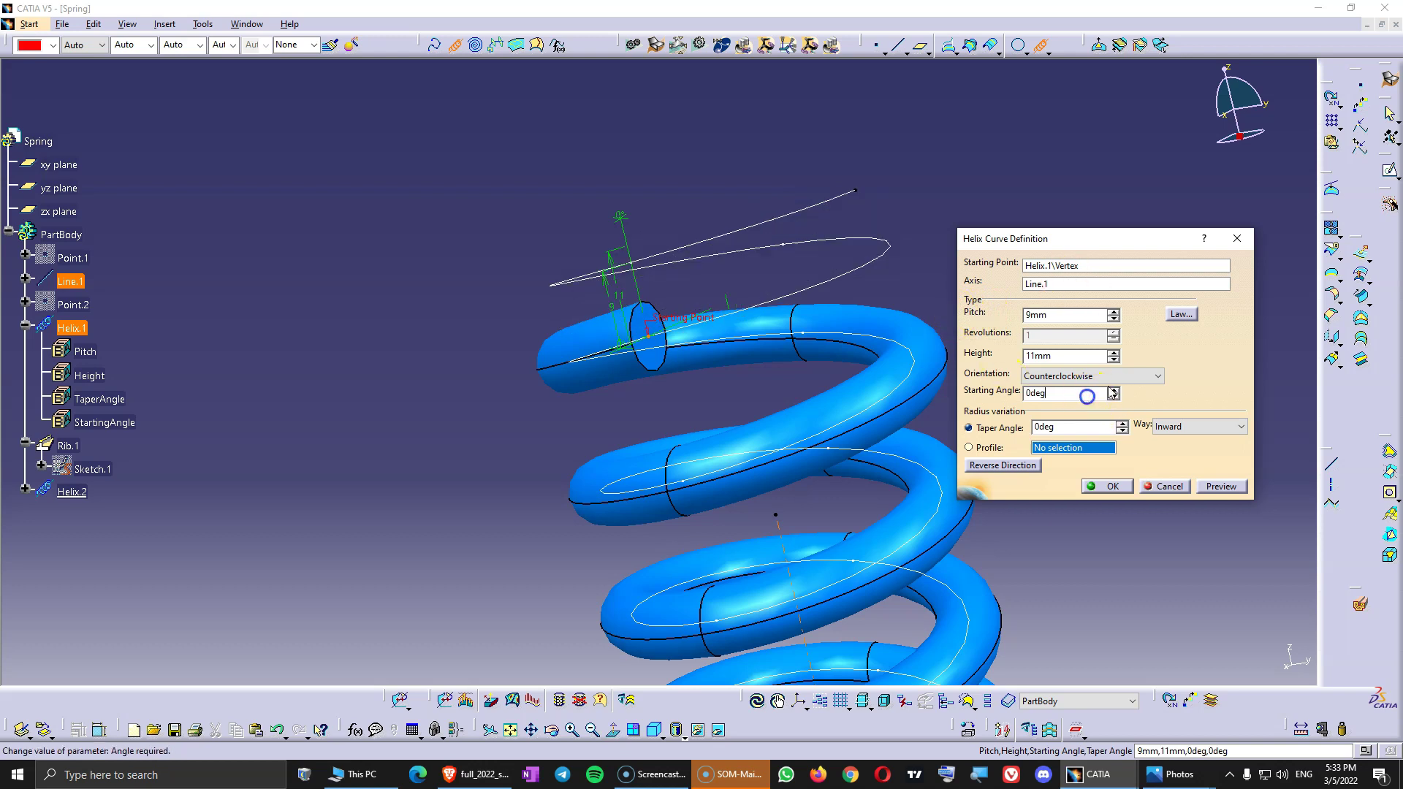
middle_click_drag(767, 489, 772, 493)
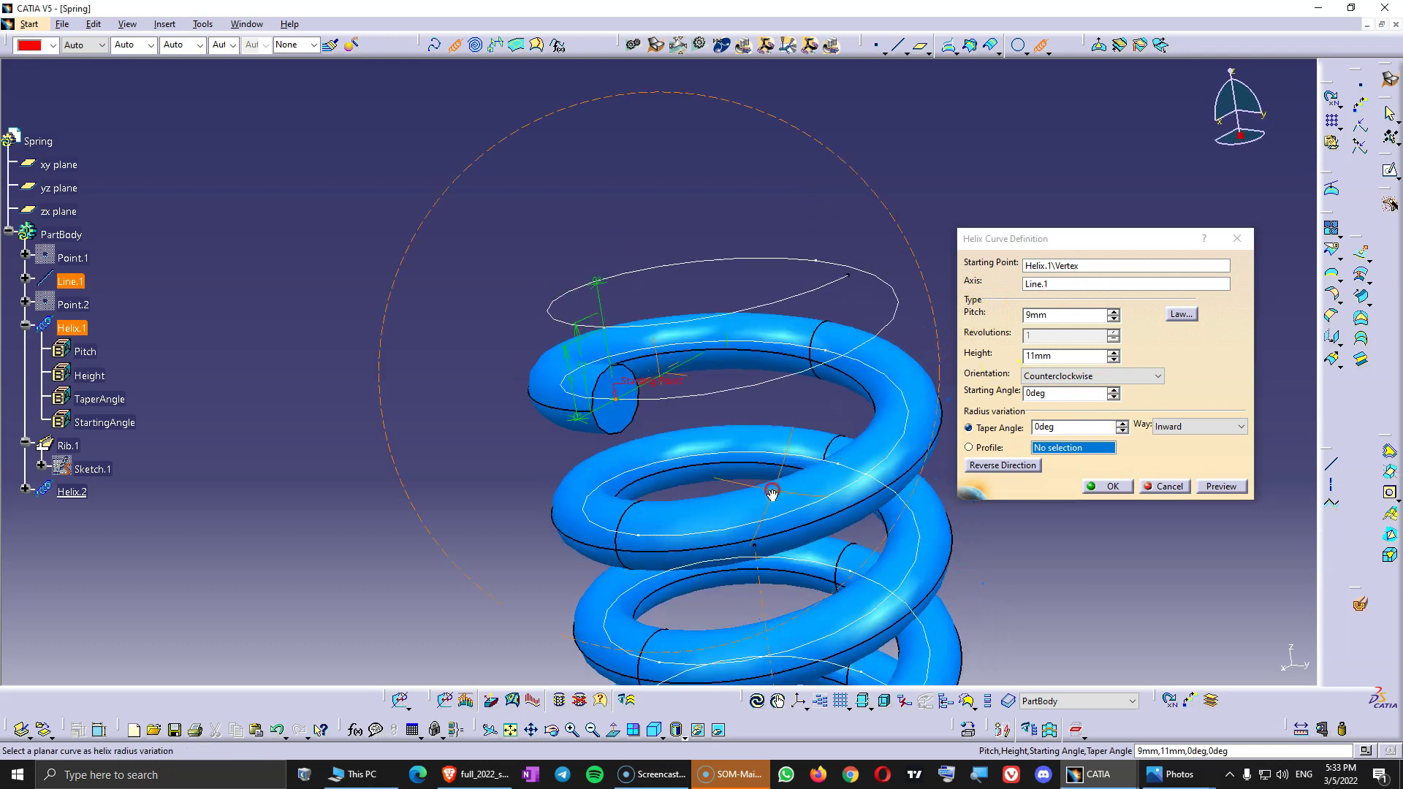
left_click(1112, 486)
Step: Project the circular edge of the coil's upper end face into a new sketch on that face, and exit to Part Design
middle_click_drag(686, 470, 684, 371)
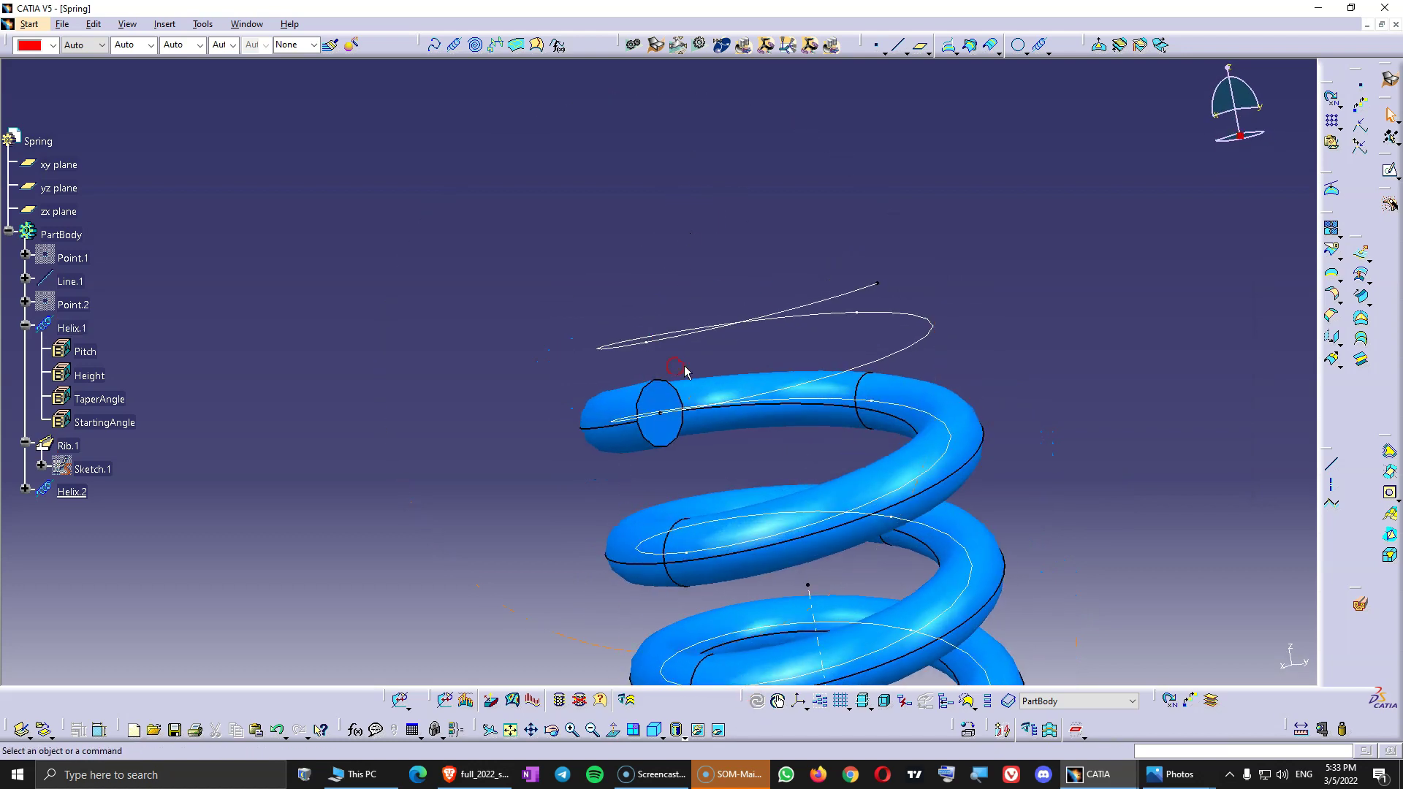
left_click(661, 402)
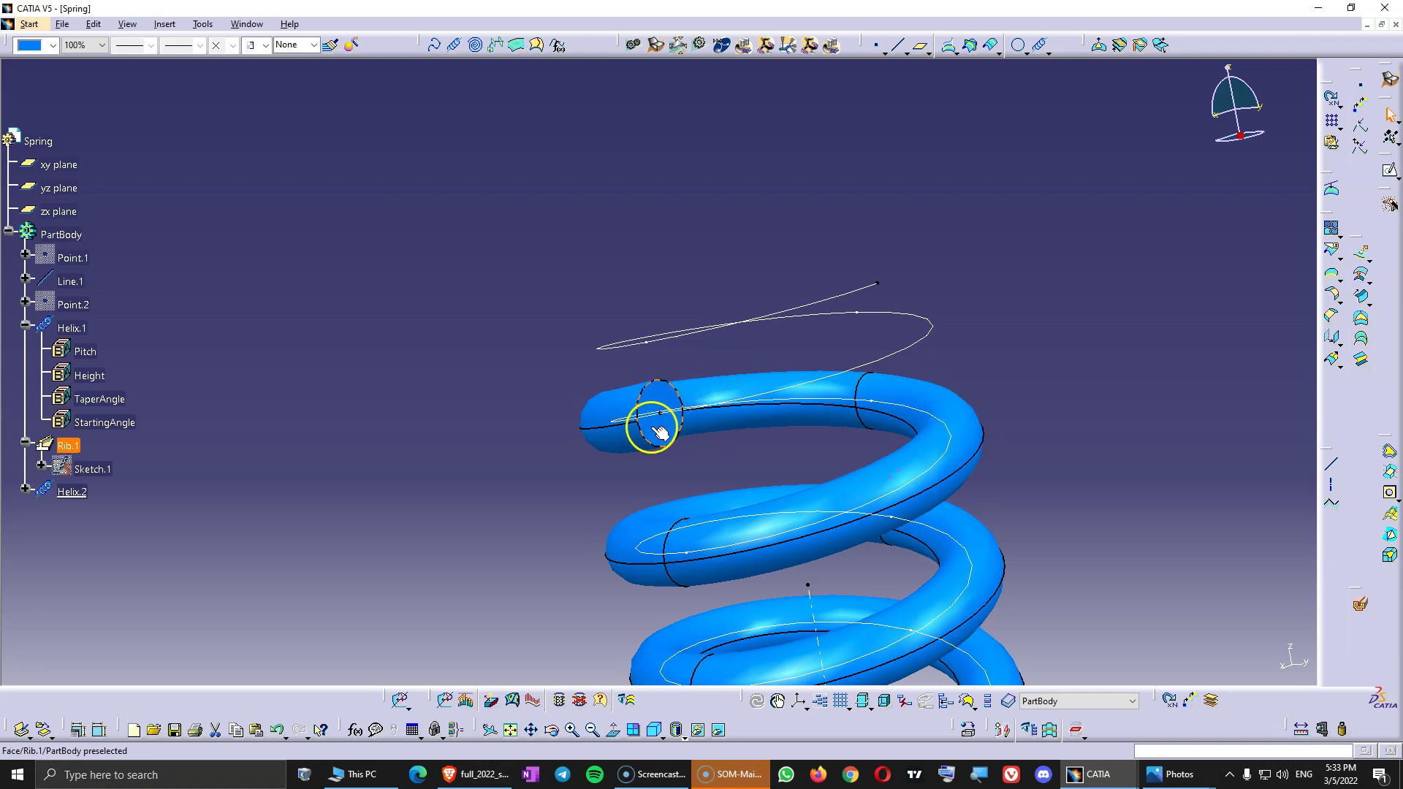
left_click(1391, 173)
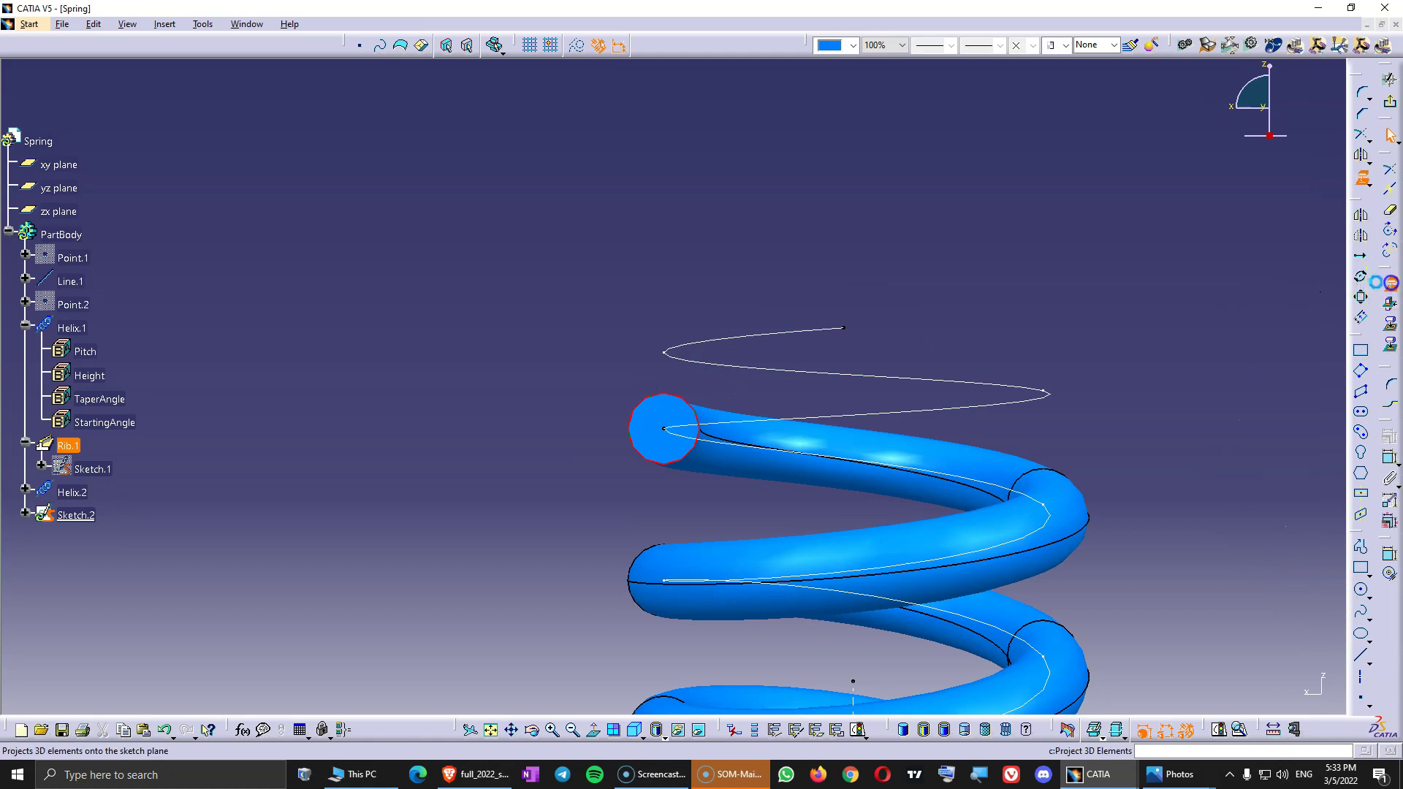
left_click(1389, 283)
left_click(1249, 689)
left_click(895, 344)
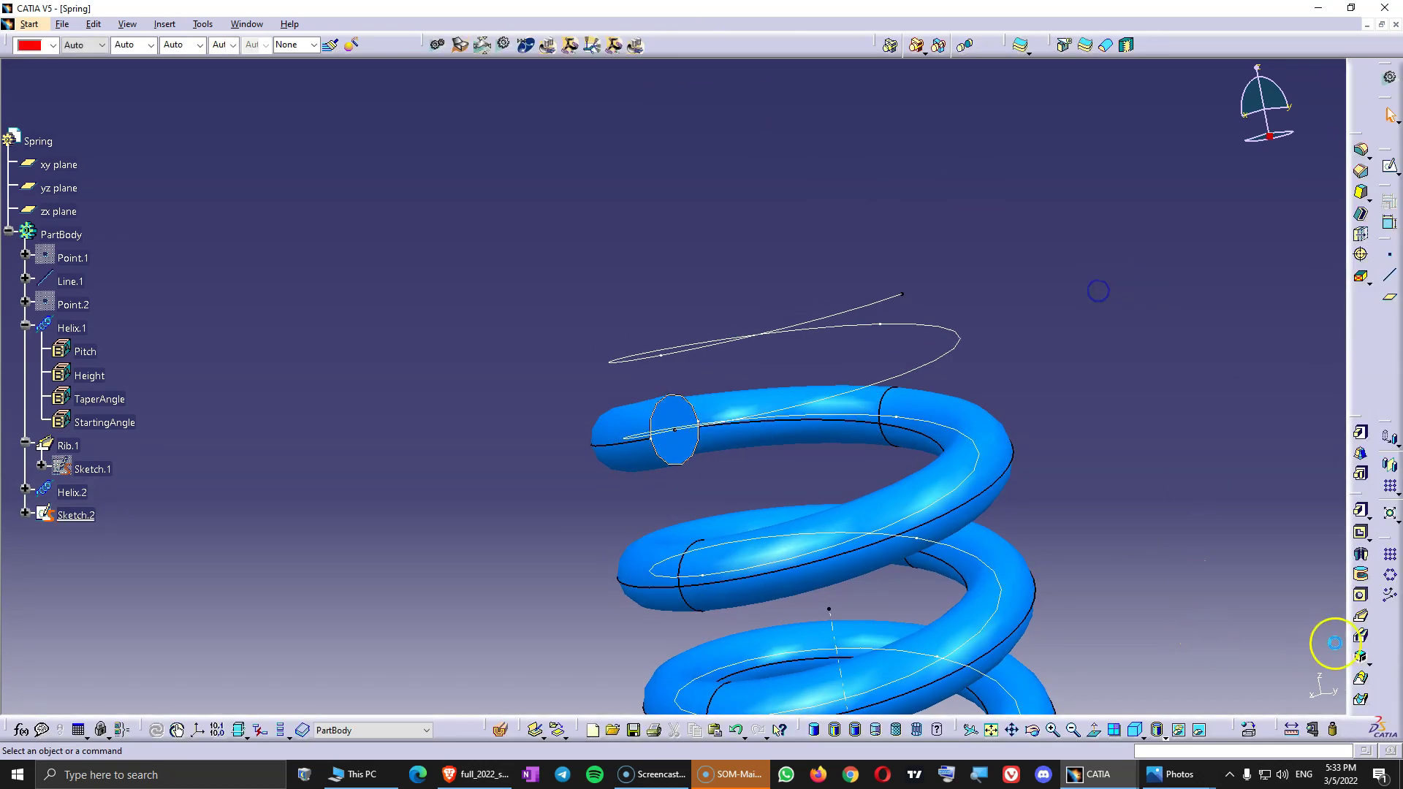
Step: Sweep the projected end circle along Helix.2 as a rib, with the profile controlled by pulling direction Line.1
left_click(1363, 616)
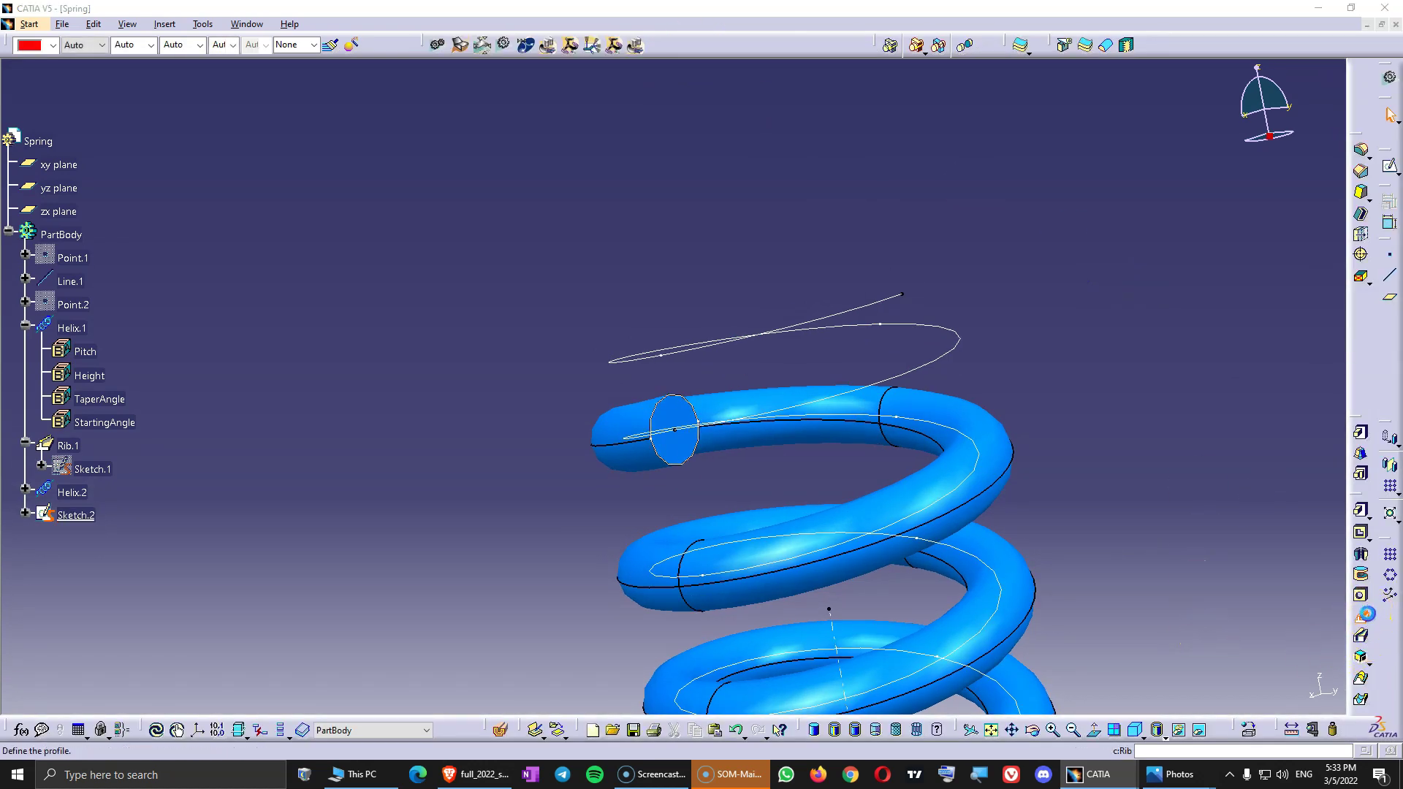
left_click(694, 466)
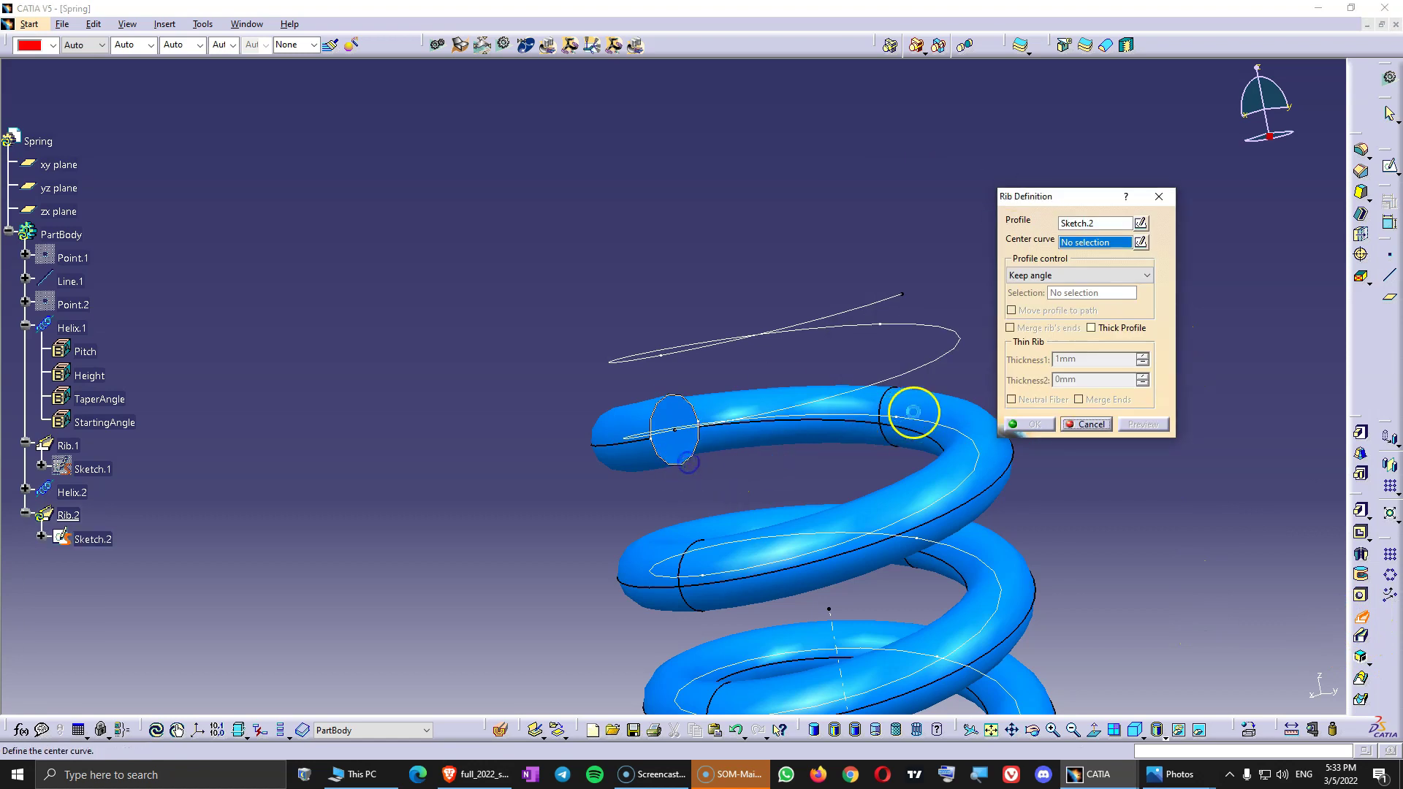
left_click(956, 352)
left_click(1077, 275)
left_click(1071, 295)
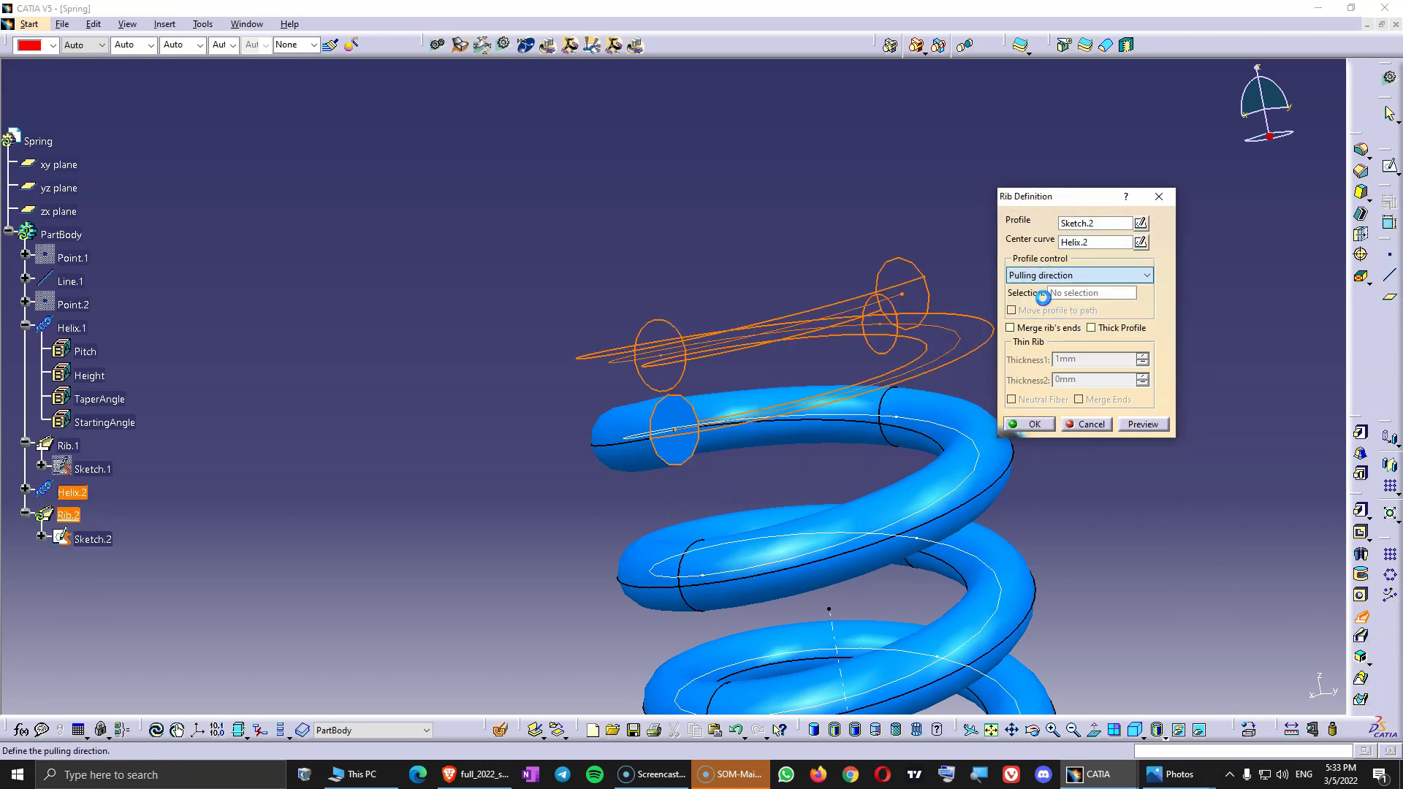
left_click(830, 609)
middle_click_drag(840, 629, 767, 506)
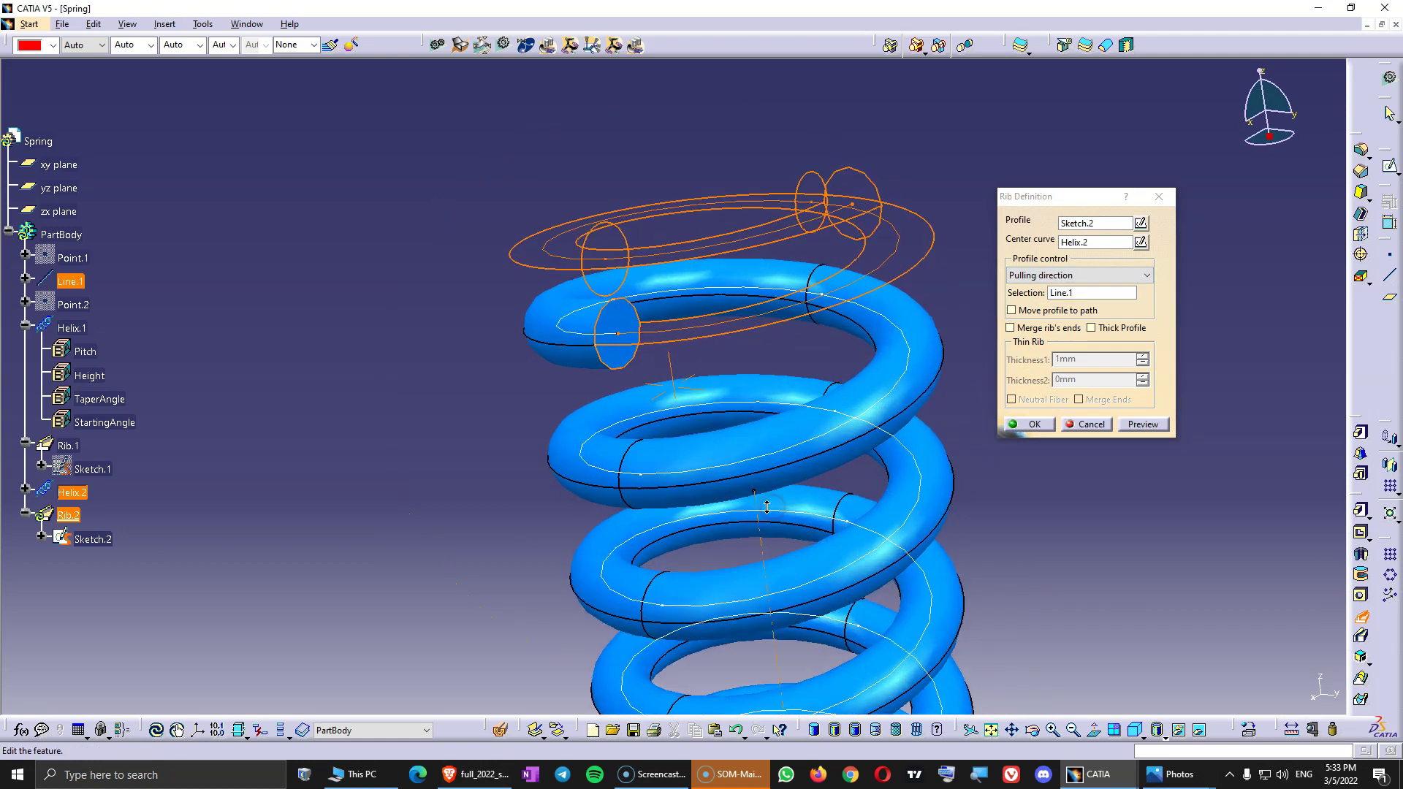
left_click(1052, 422)
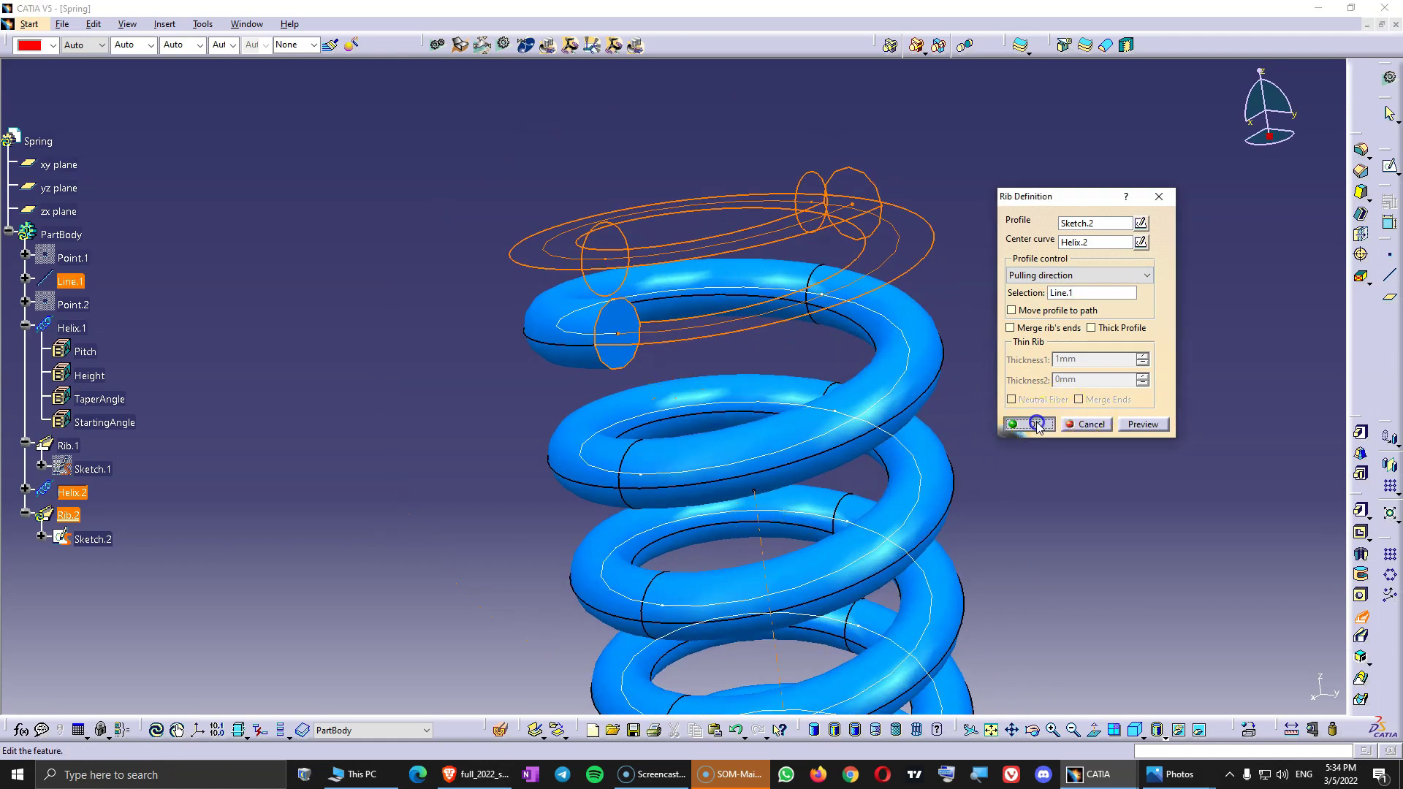
Step: Inspect the new end coil for clearance and set Helix.2's pitch to 8.5 mm
middle_click_drag(899, 404, 940, 376)
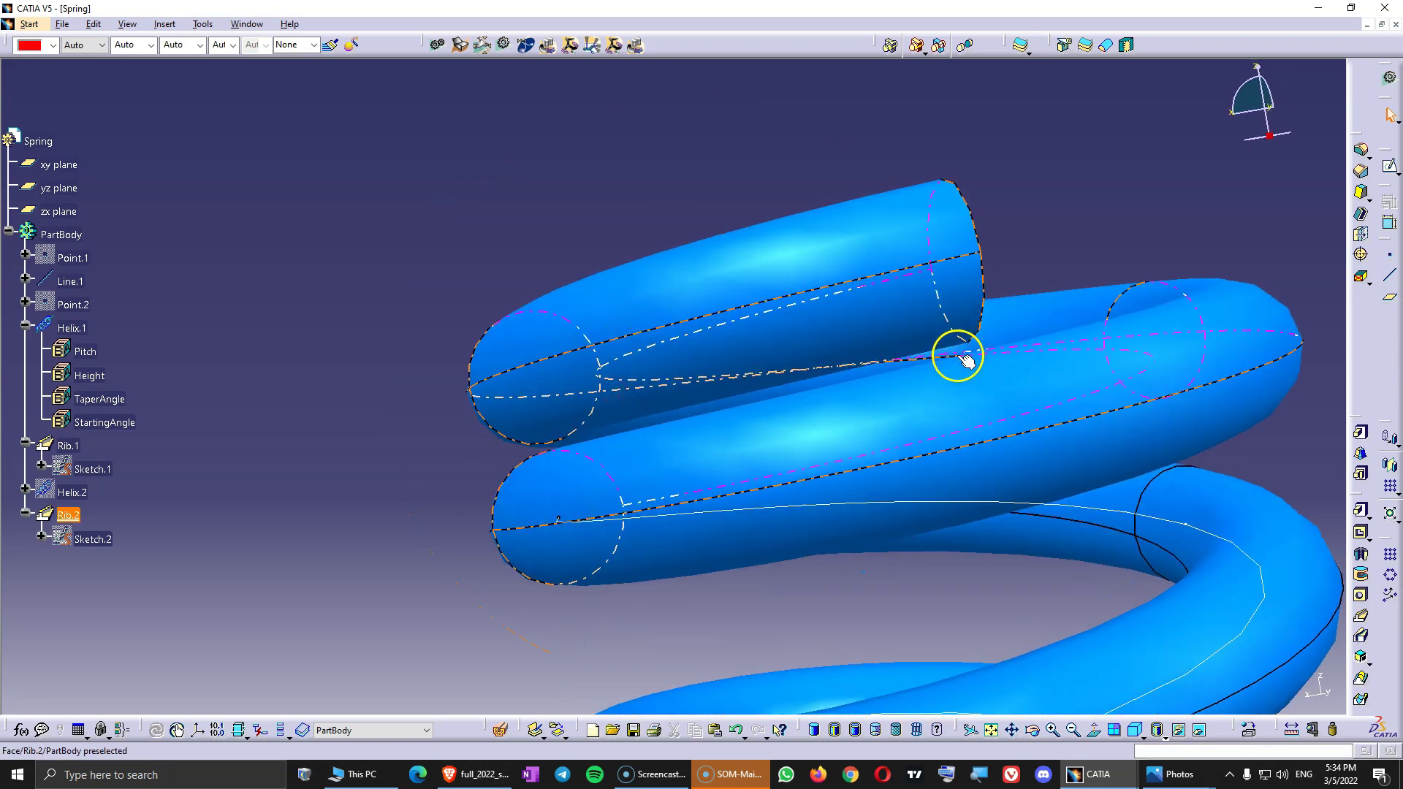
middle_click_drag(642, 397, 1047, 315)
middle_click_drag(579, 525, 328, 468)
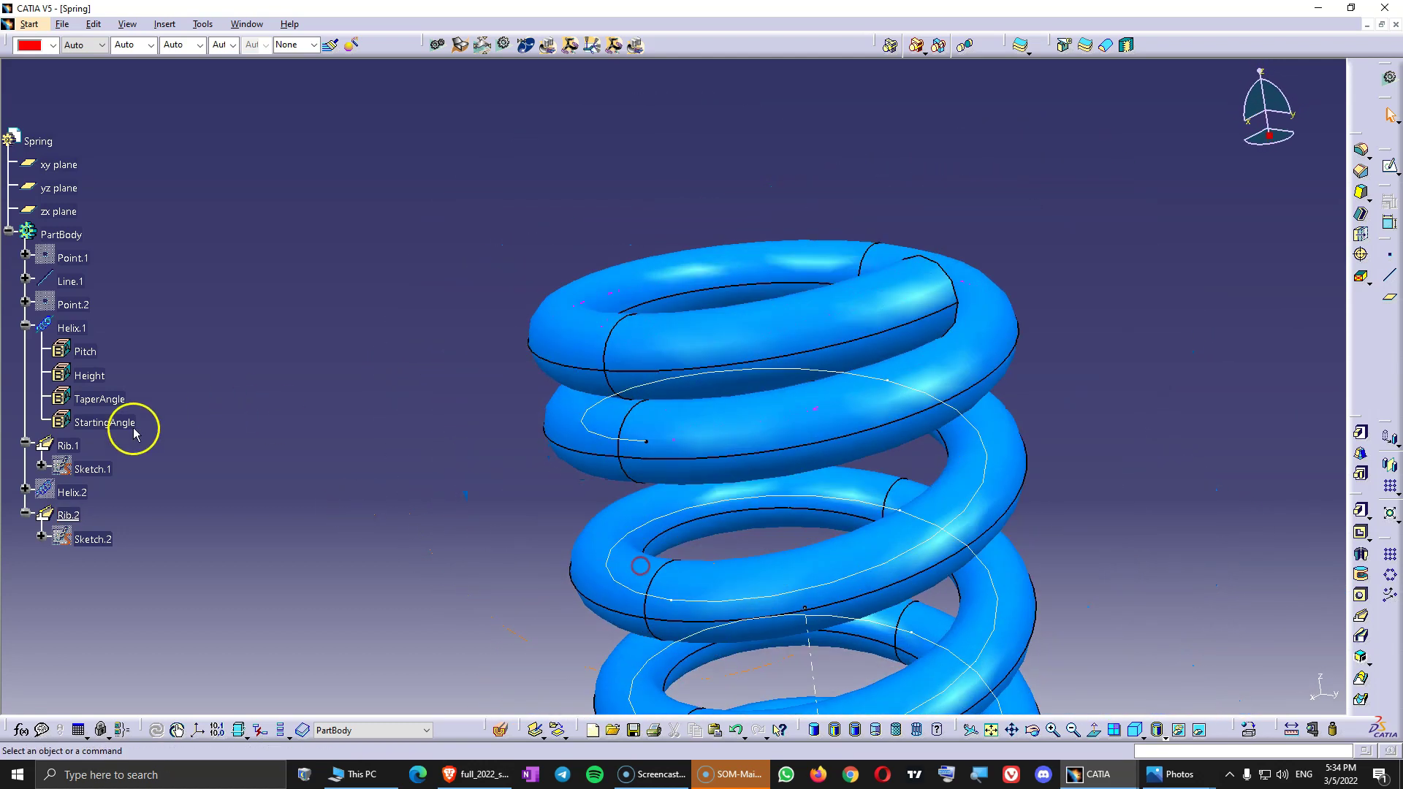
right_click(73, 493)
double_click(73, 492)
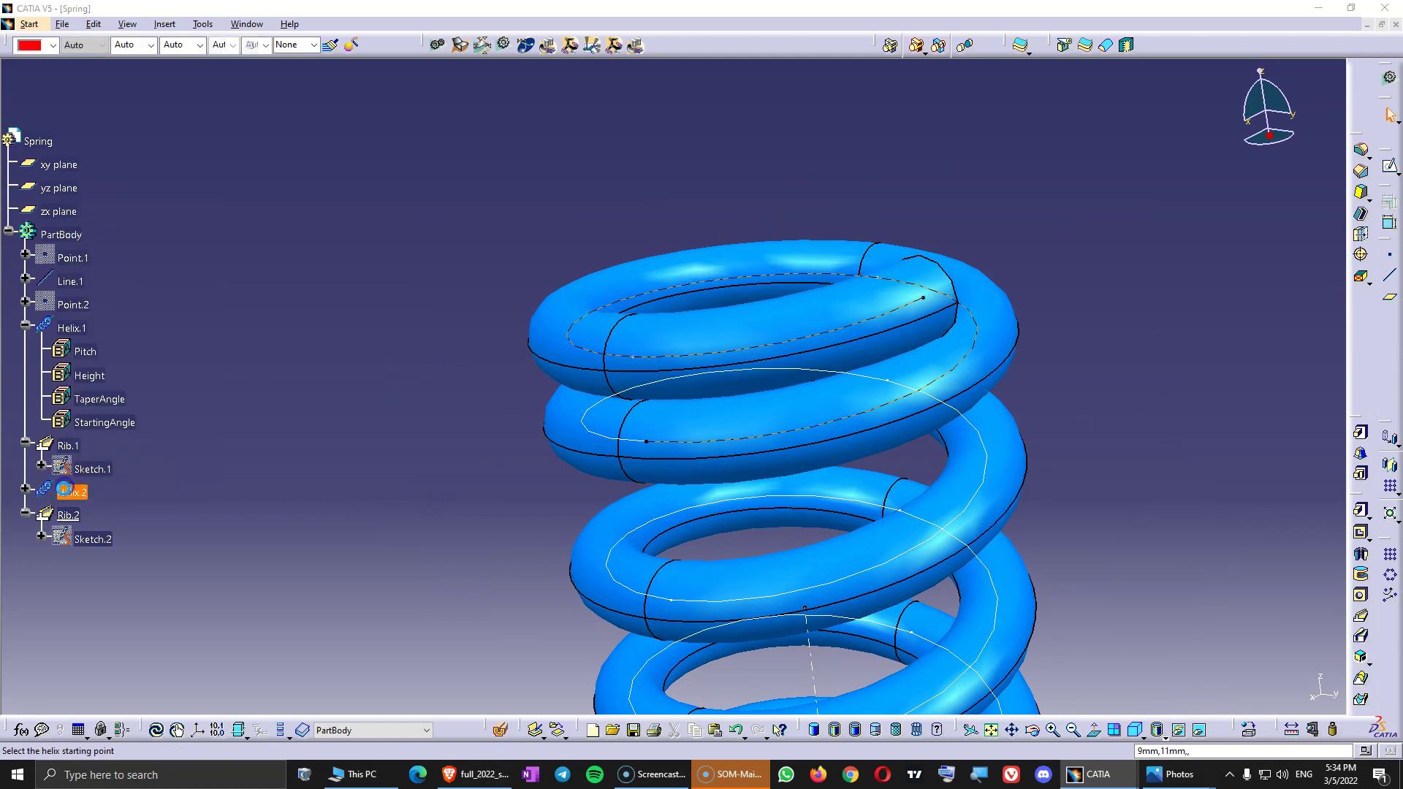
middle_click_drag(539, 431, 678, 366)
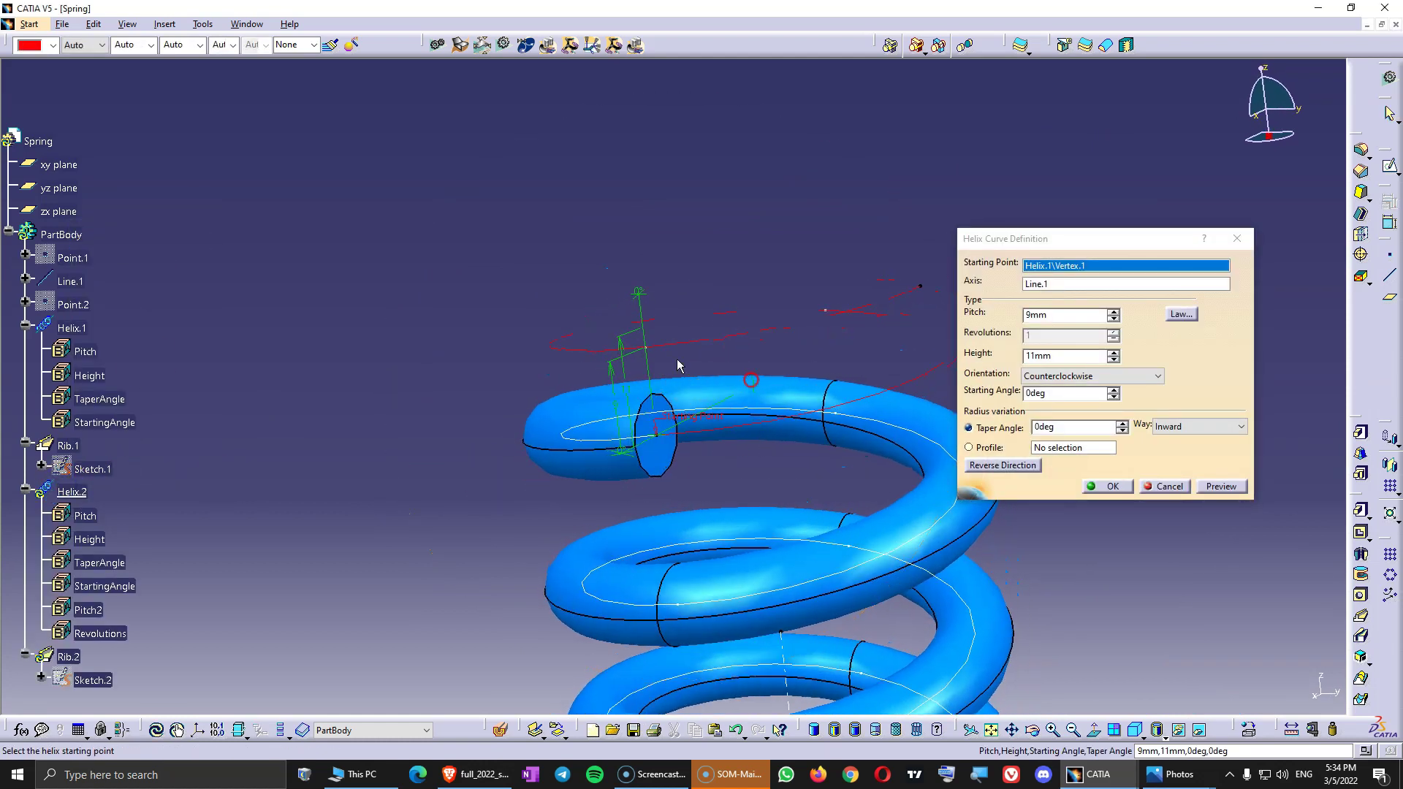
left_click_drag(1052, 315, 1008, 308)
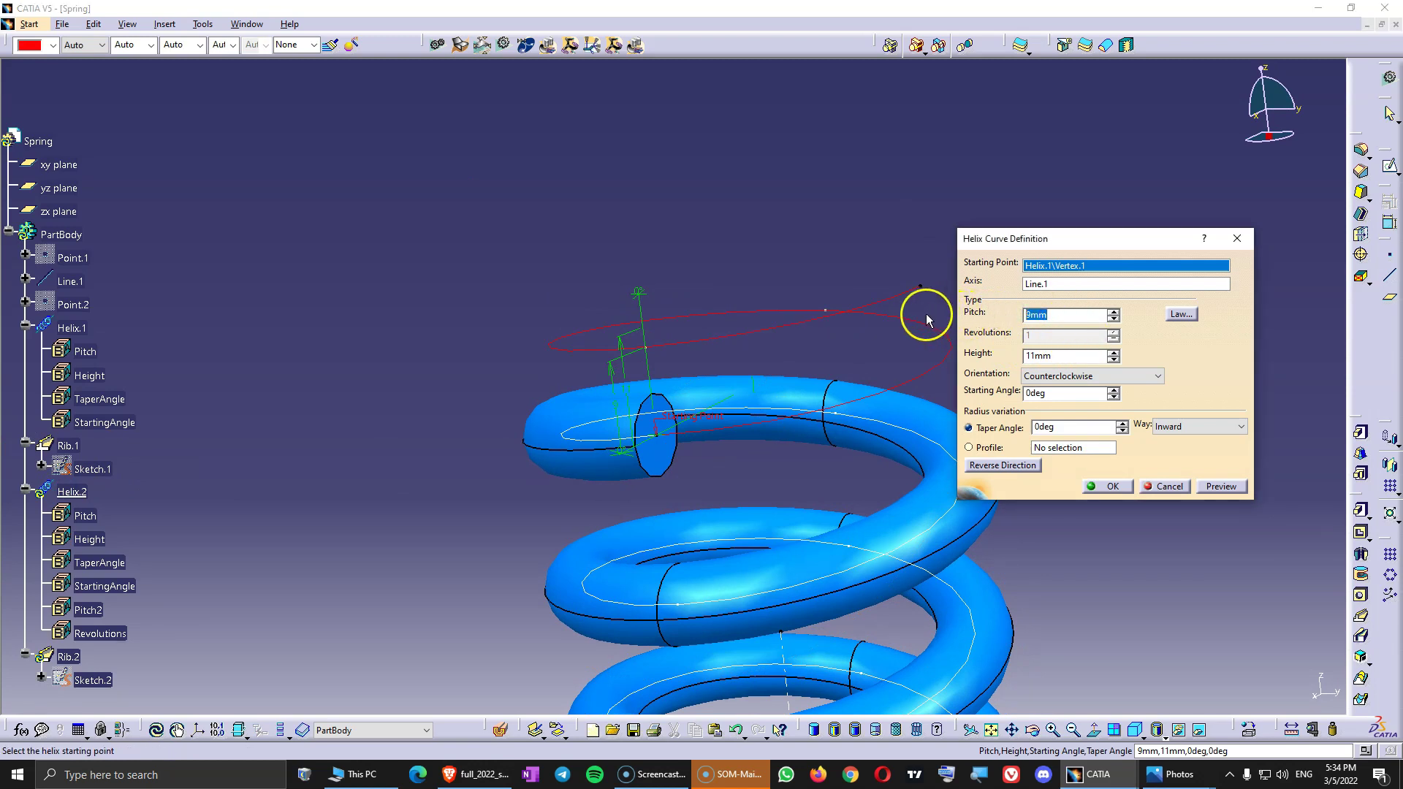
type("8.5")
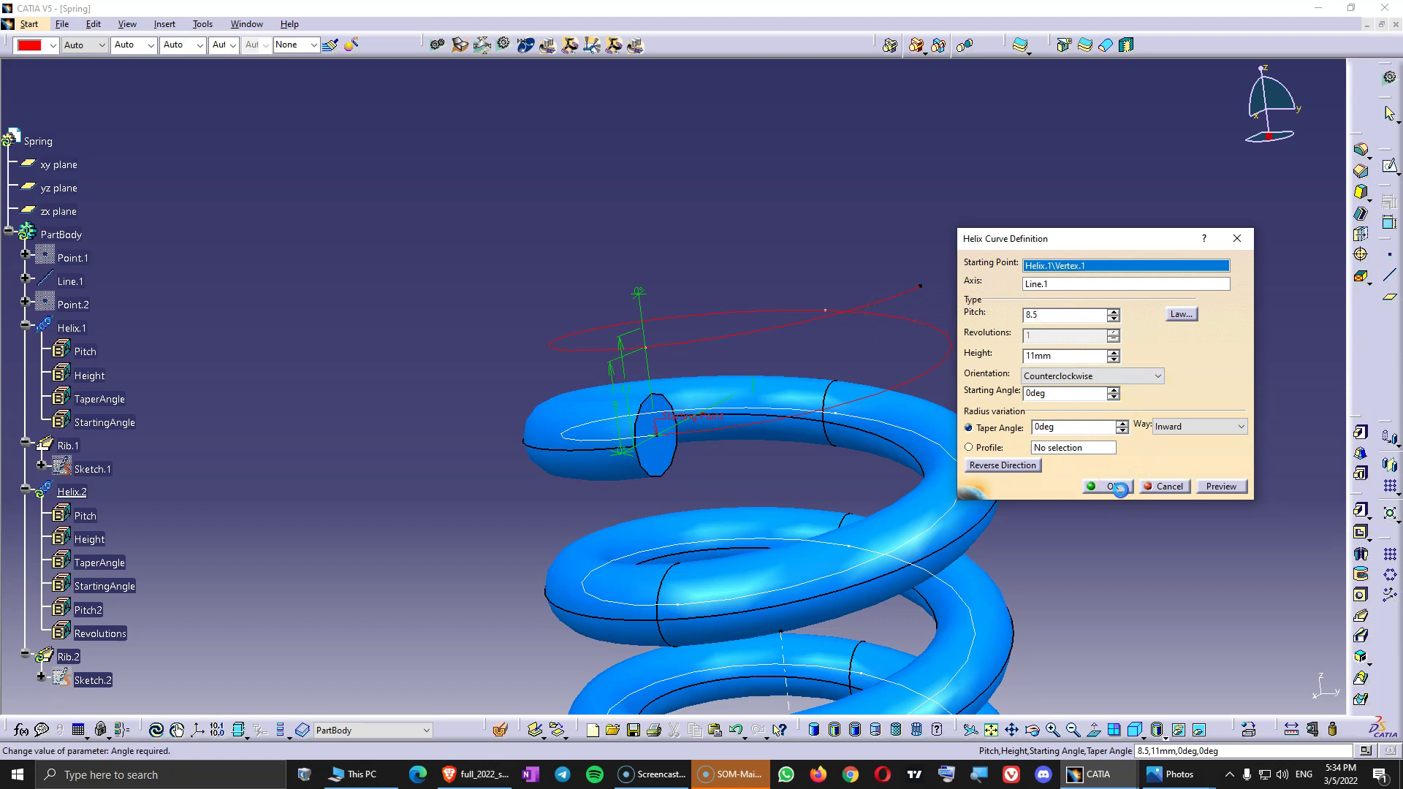
left_click(1119, 487)
Step: Create a reference plane offset 95 mm from the xy plane, above the spring's upper end coil
middle_click_drag(816, 502, 681, 448)
middle_click_drag(673, 454, 745, 431)
middle_click_drag(723, 498, 506, 447)
mouse_move(684, 405)
middle_mouse_down()
mouse_move(791, 491)
mouse_move(717, 553)
mouse_move(708, 378)
mouse_move(731, 386)
middle_mouse_up()
left_click(1391, 302)
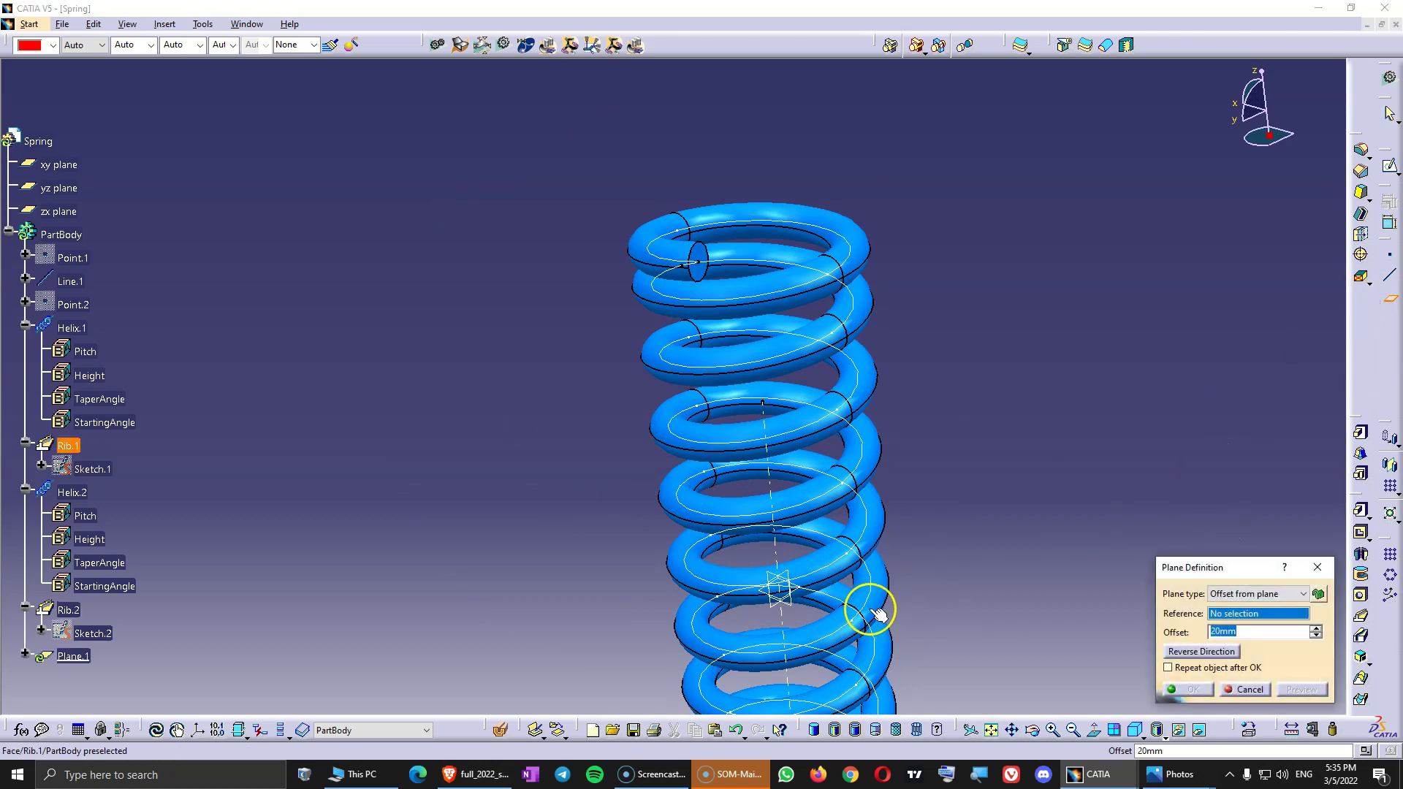
middle_click_drag(773, 611, 870, 629)
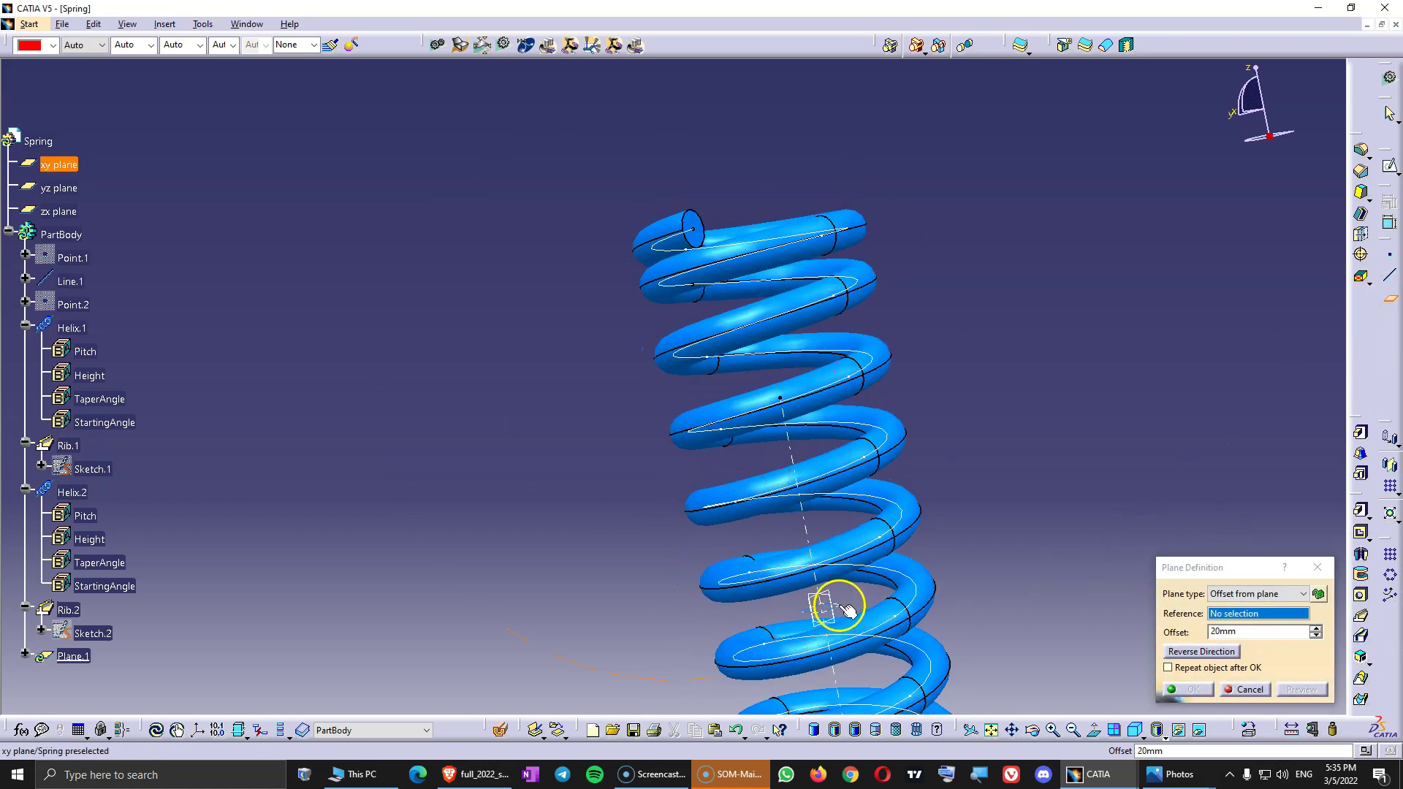
left_click(837, 605)
left_click_drag(800, 519, 720, 256)
mouse_move(720, 256)
middle_mouse_down()
mouse_move(782, 313)
mouse_move(611, 441)
mouse_move(642, 445)
mouse_move(731, 259)
middle_mouse_up()
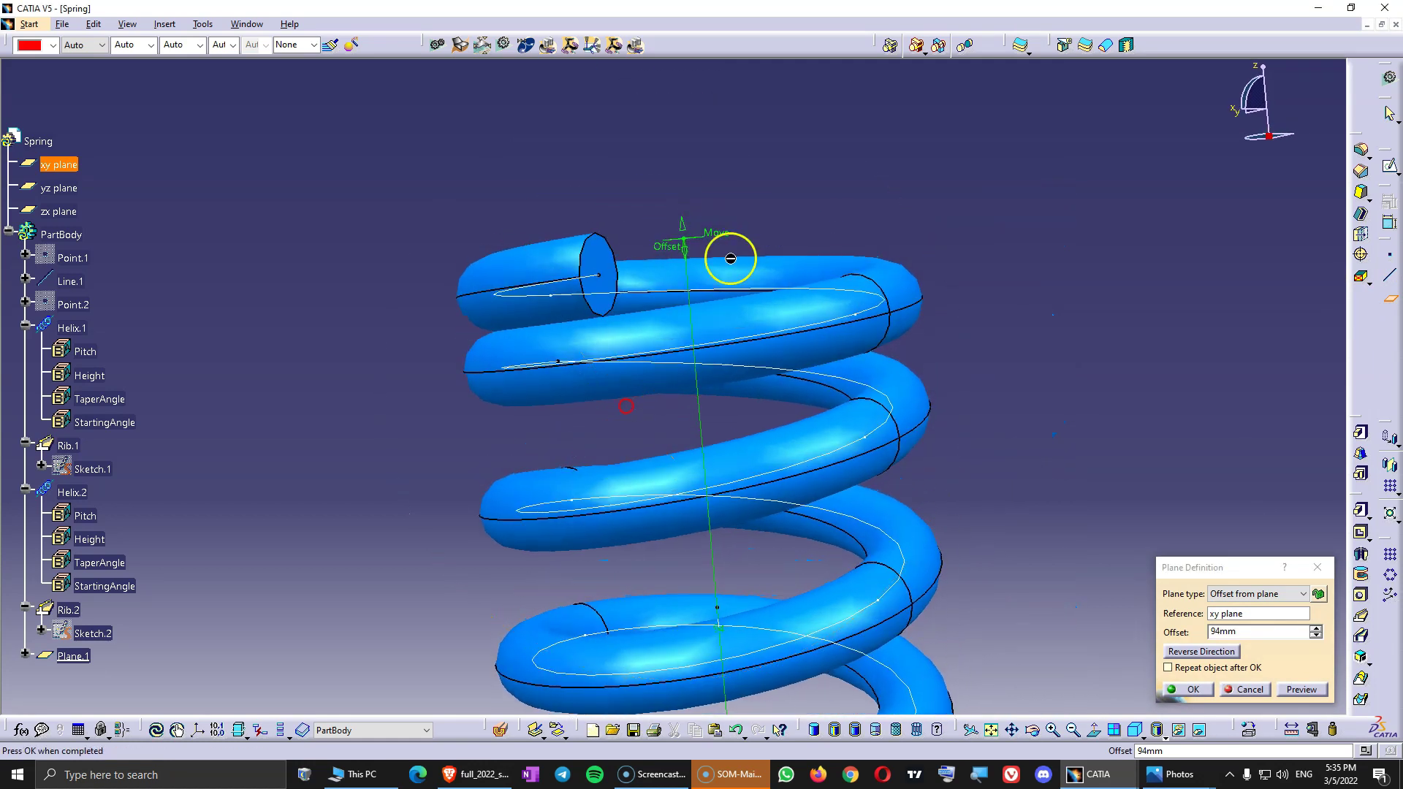
left_click(1318, 629)
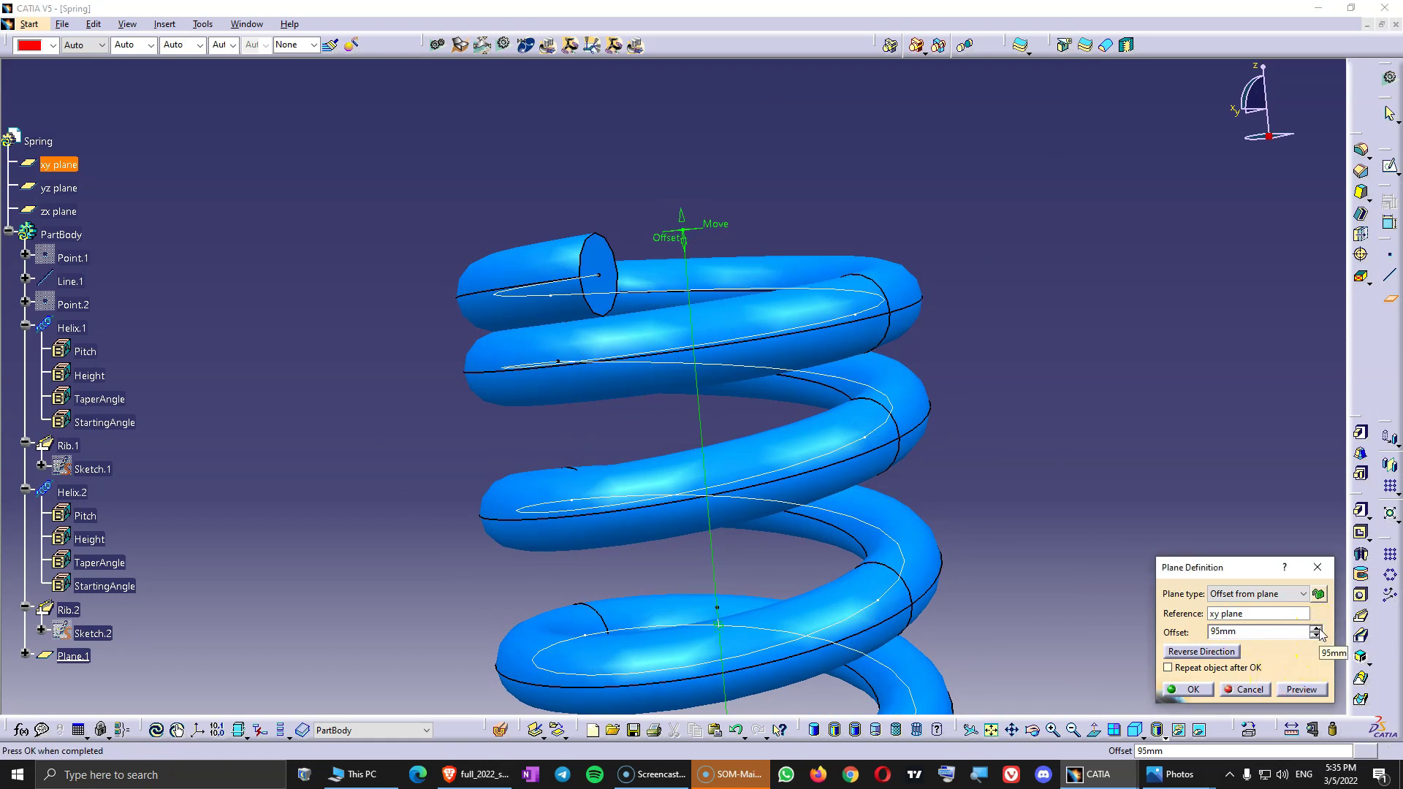
left_click(1193, 689)
Step: Split the spring body with the offset plane, keeping the material below it
middle_click_drag(752, 272, 862, 250)
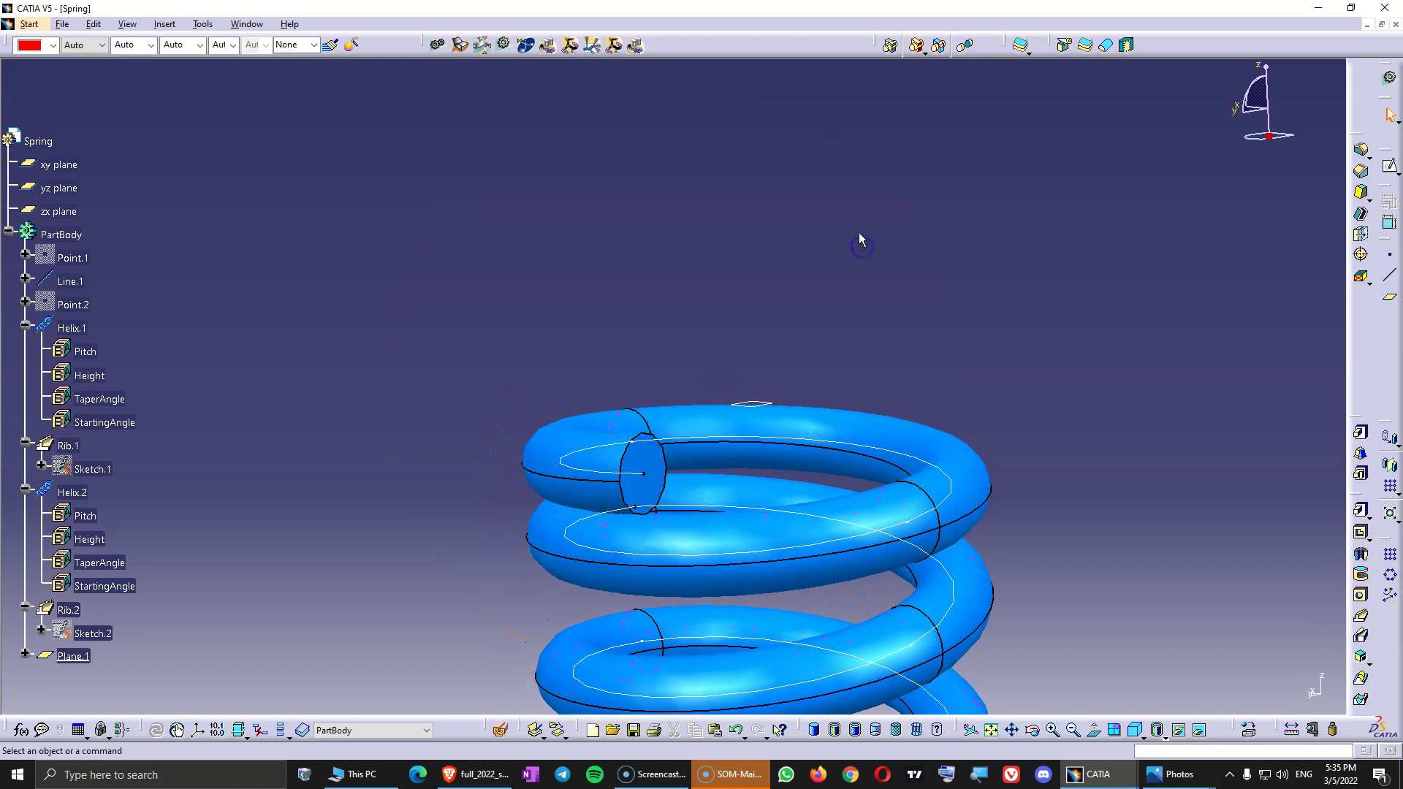
left_click(1065, 46)
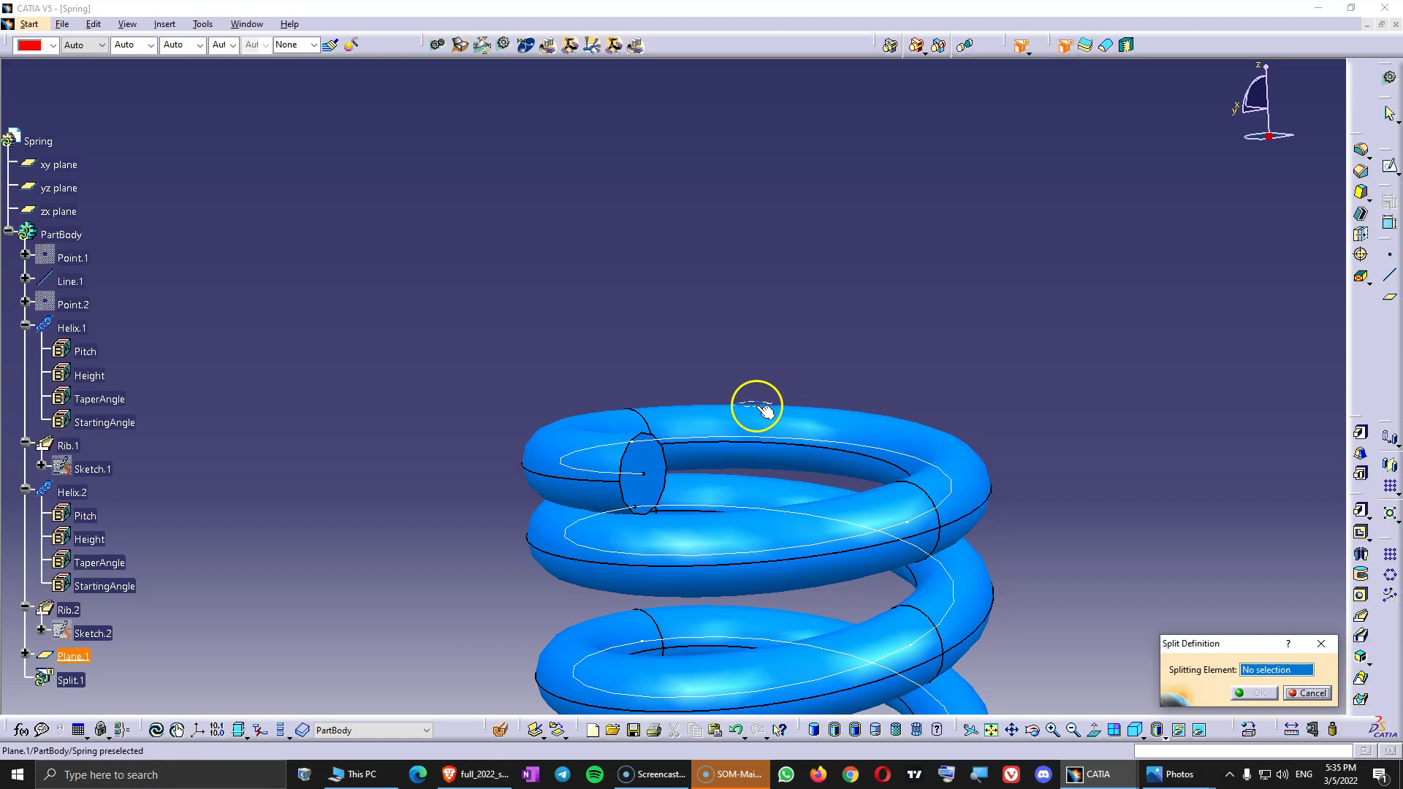
middle_click_drag(781, 473, 745, 282)
left_click(723, 271)
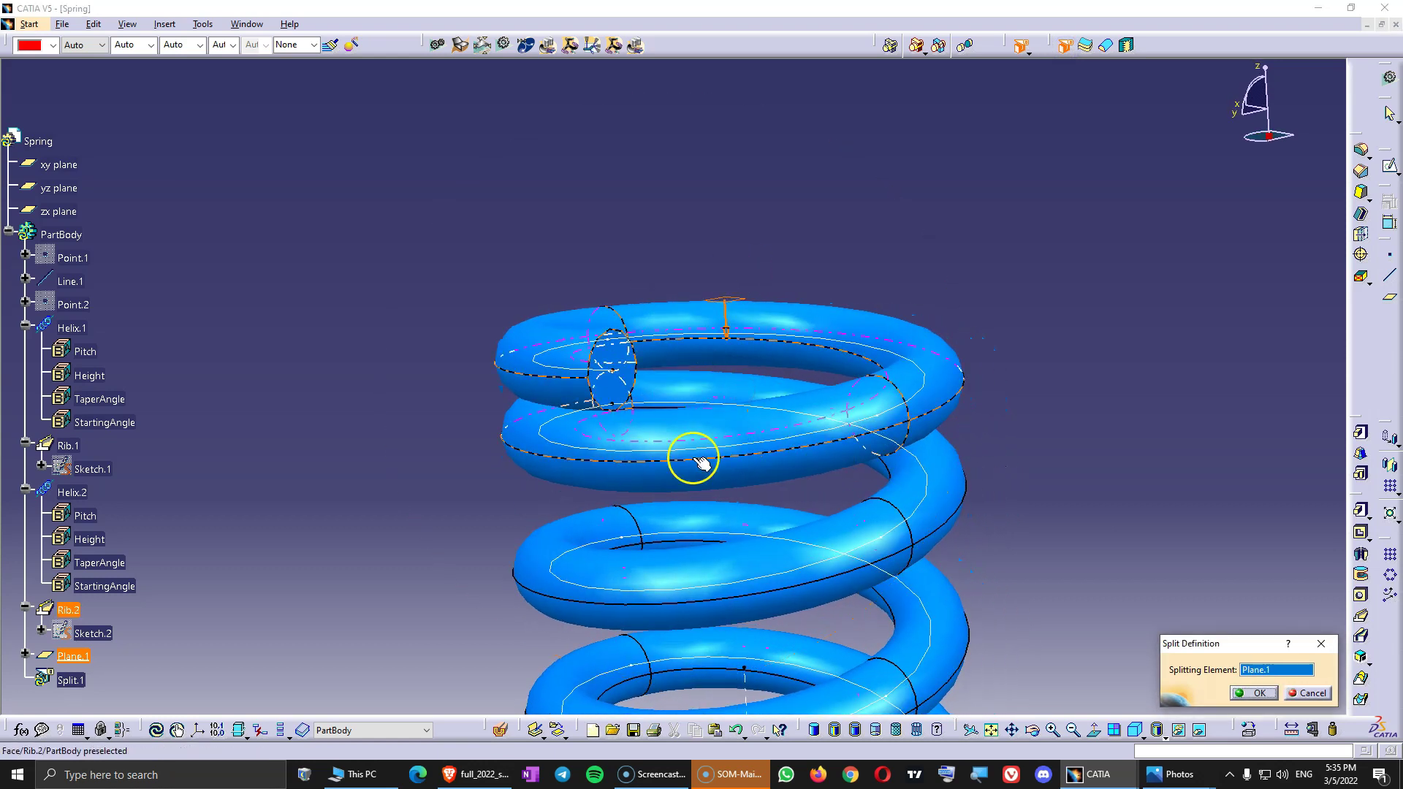
left_click(1239, 692)
Step: Set the splitting plane's offset from the xy plane to 90 mm
middle_click_drag(737, 467, 658, 292)
middle_click_drag(678, 477, 617, 501)
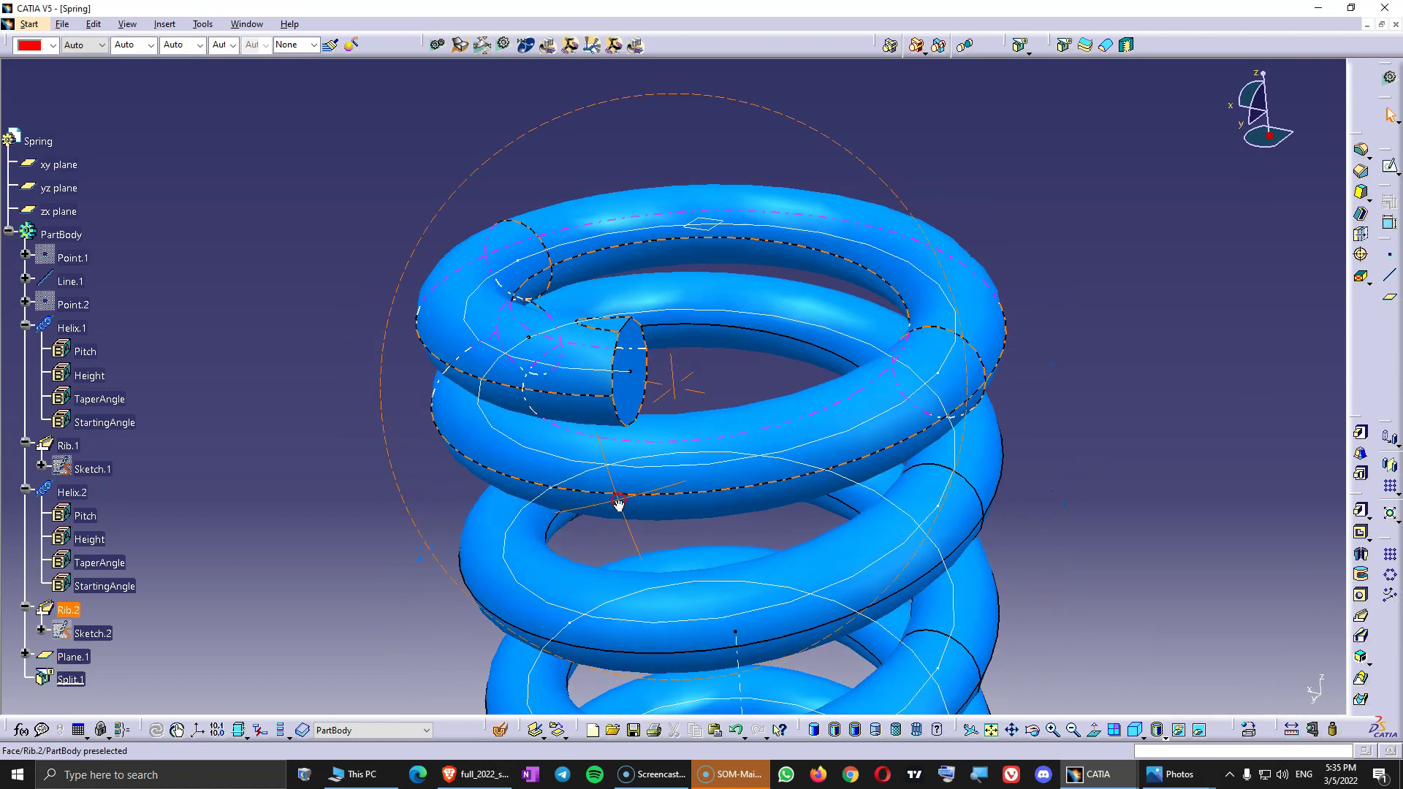
double_click(708, 231)
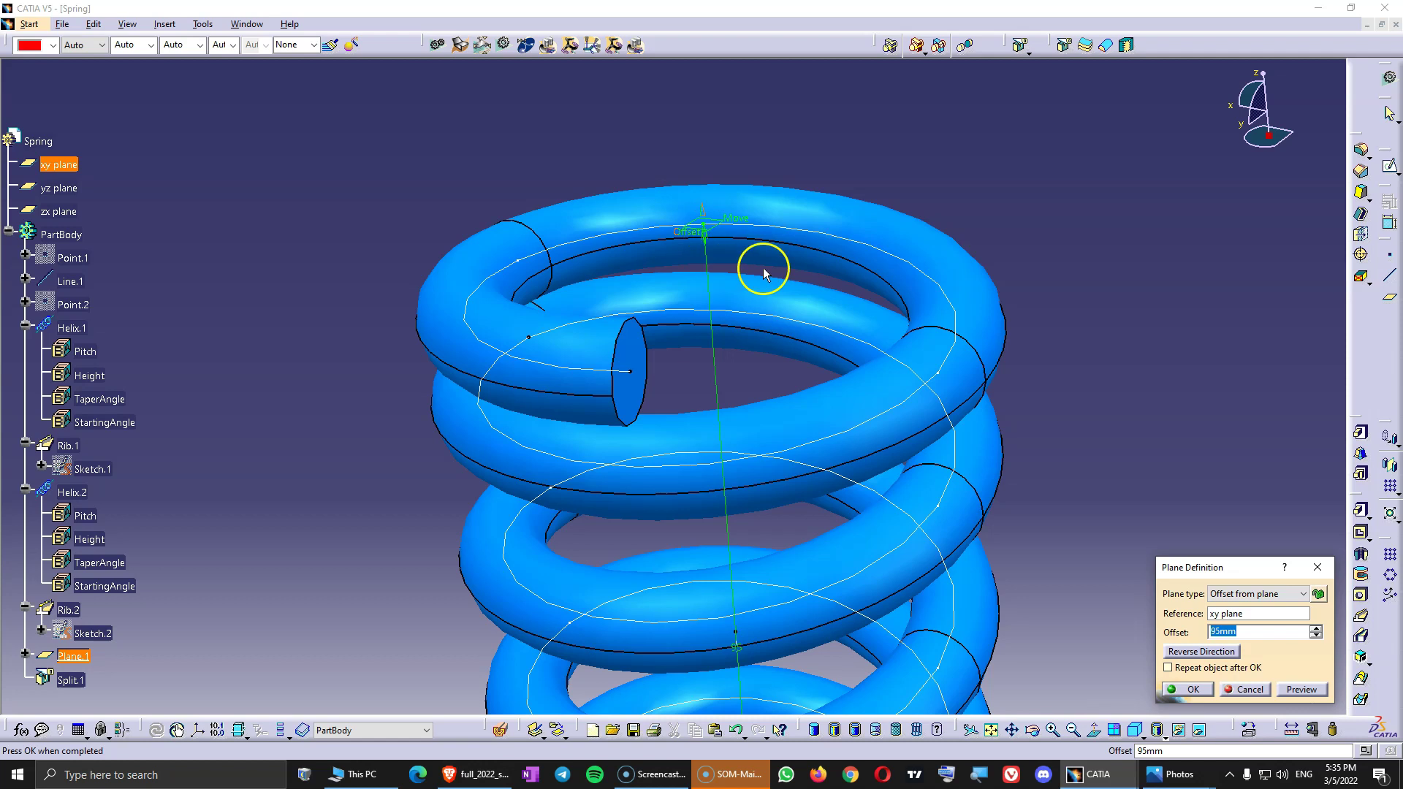
left_click(1168, 614)
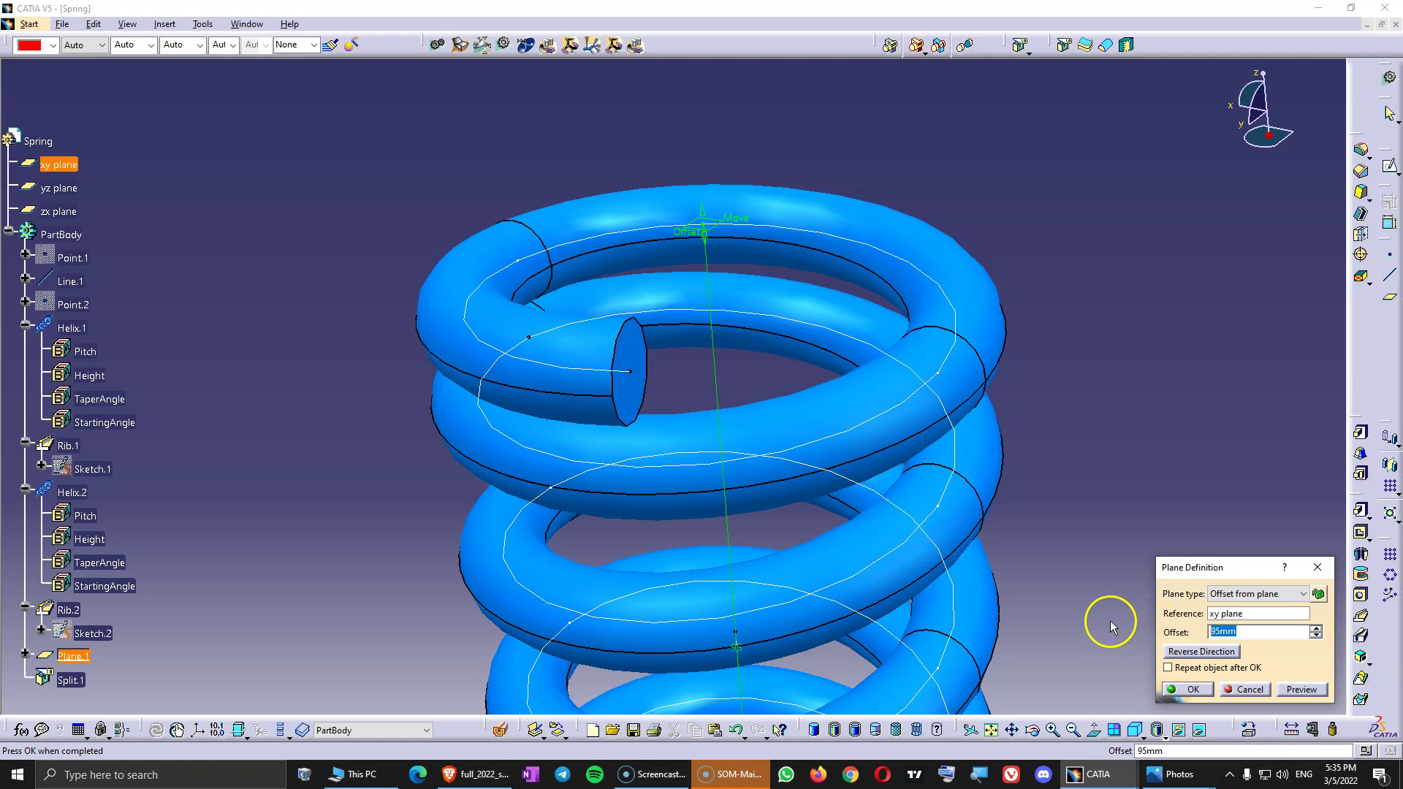
type("90")
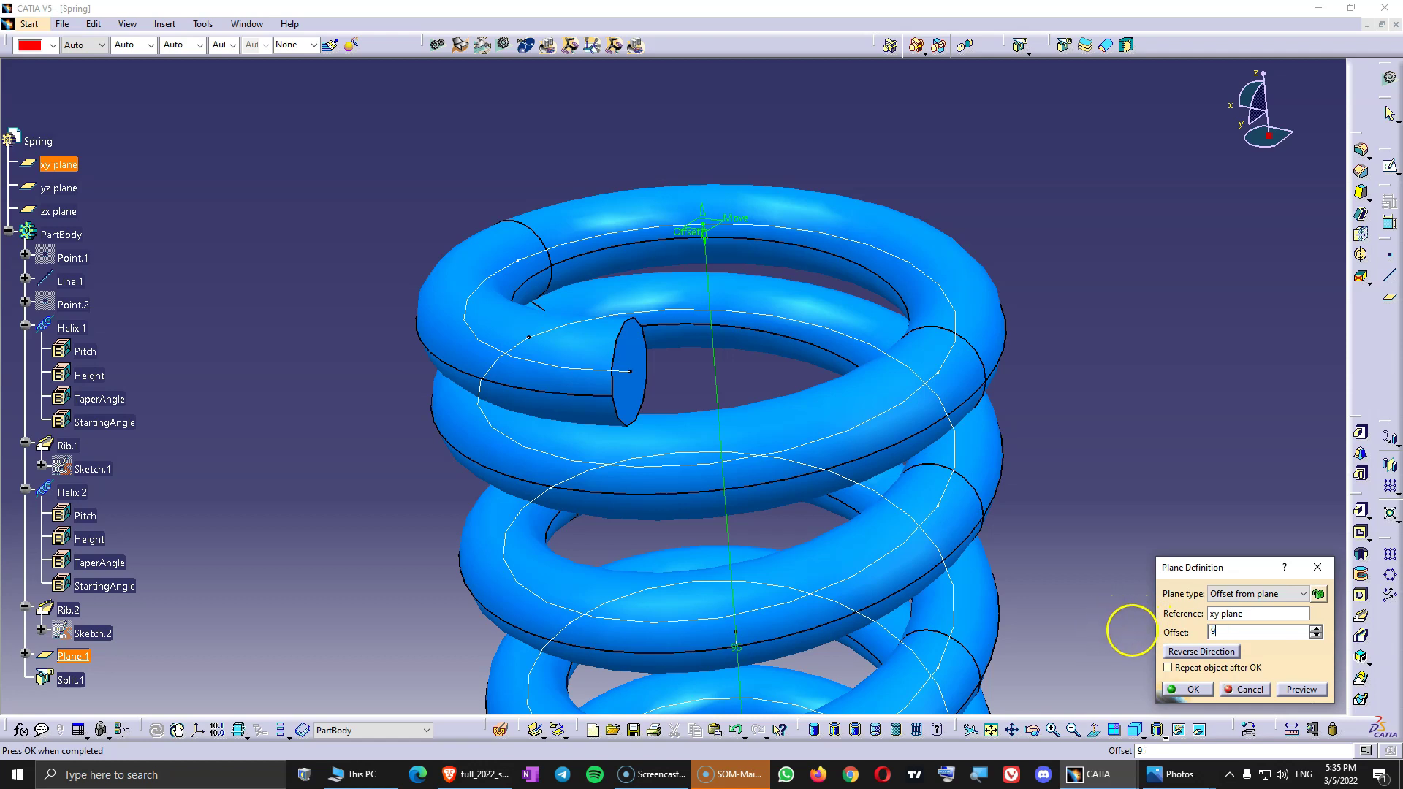
left_click(1190, 689)
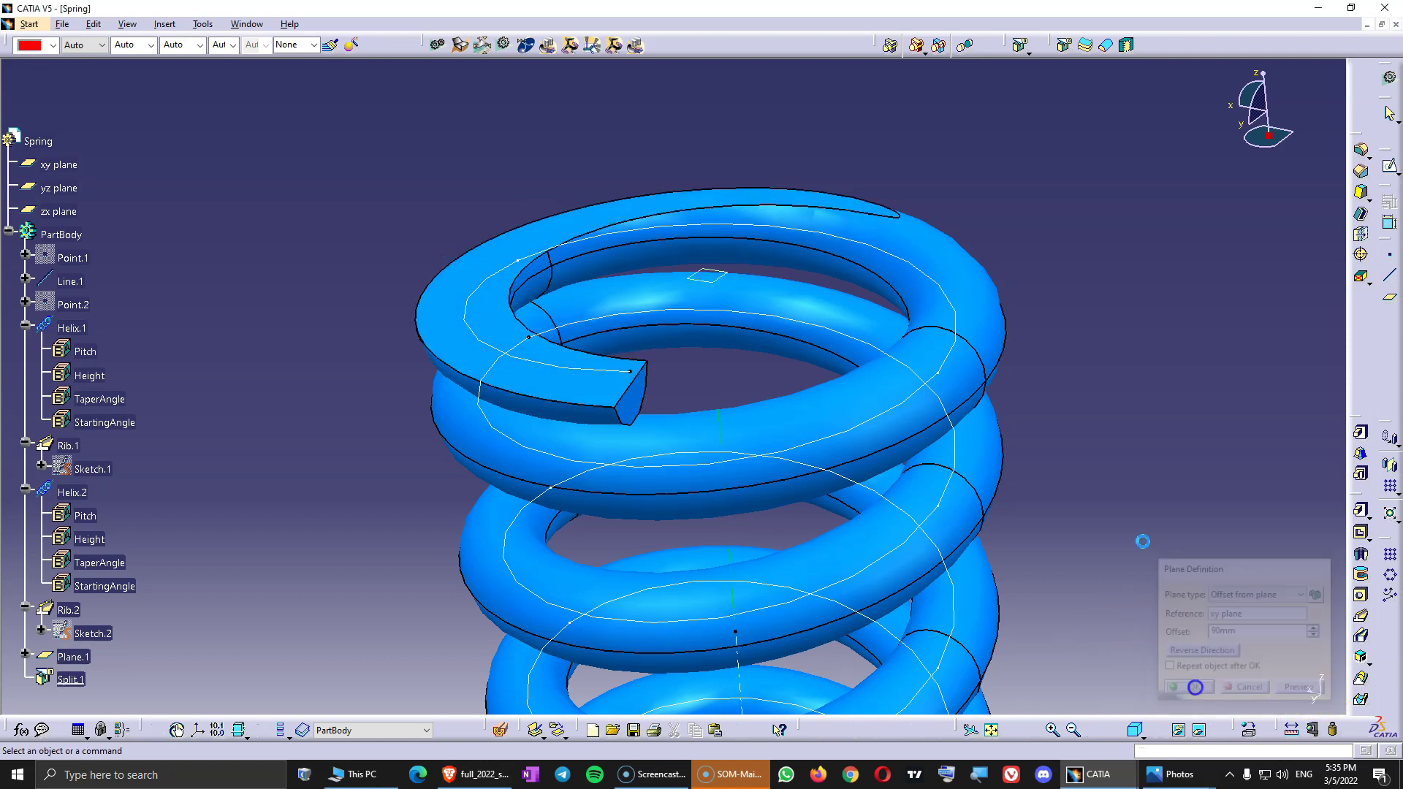
Step: Measure the length of the straight edge where the cut meets the upper coil's end face
middle_click_drag(830, 351, 784, 501)
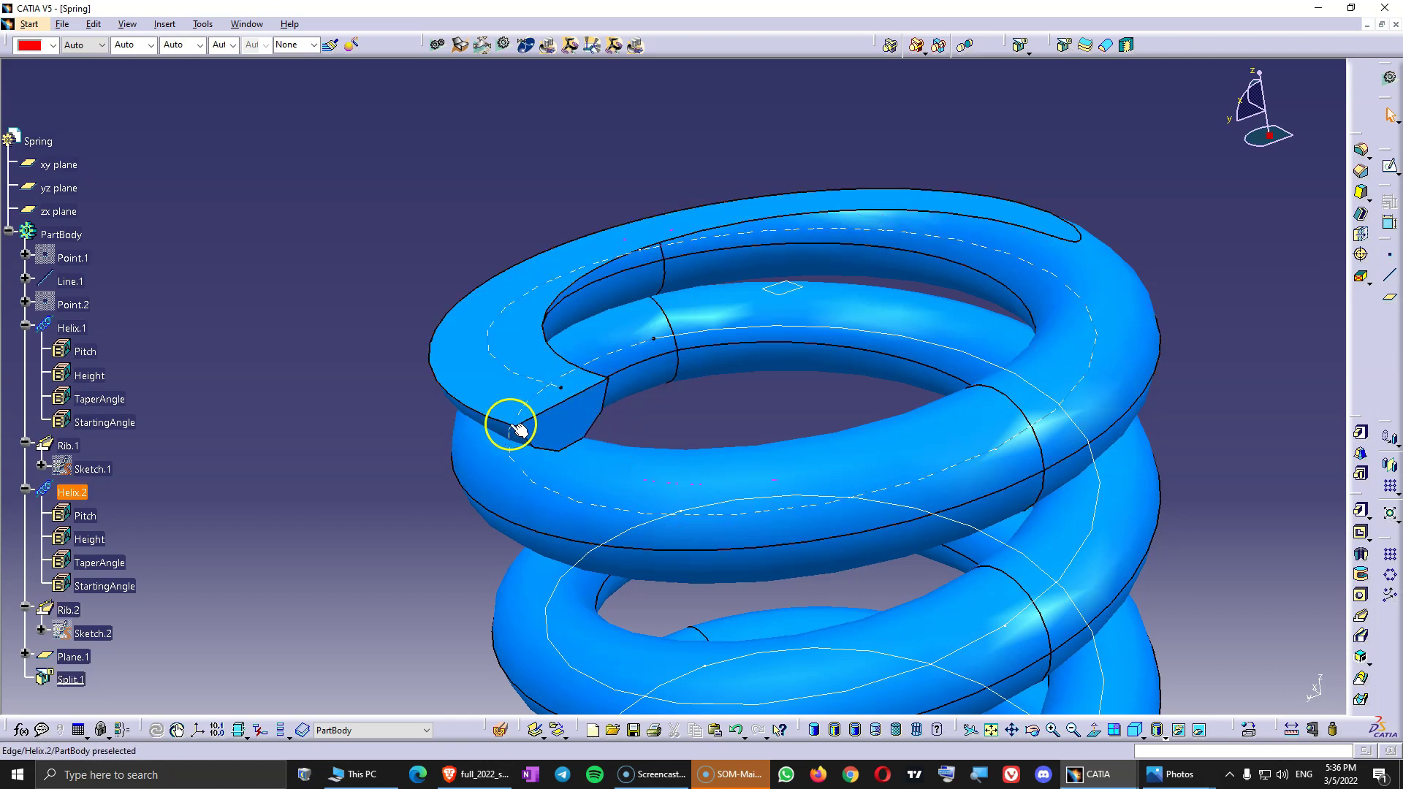
left_click(563, 398)
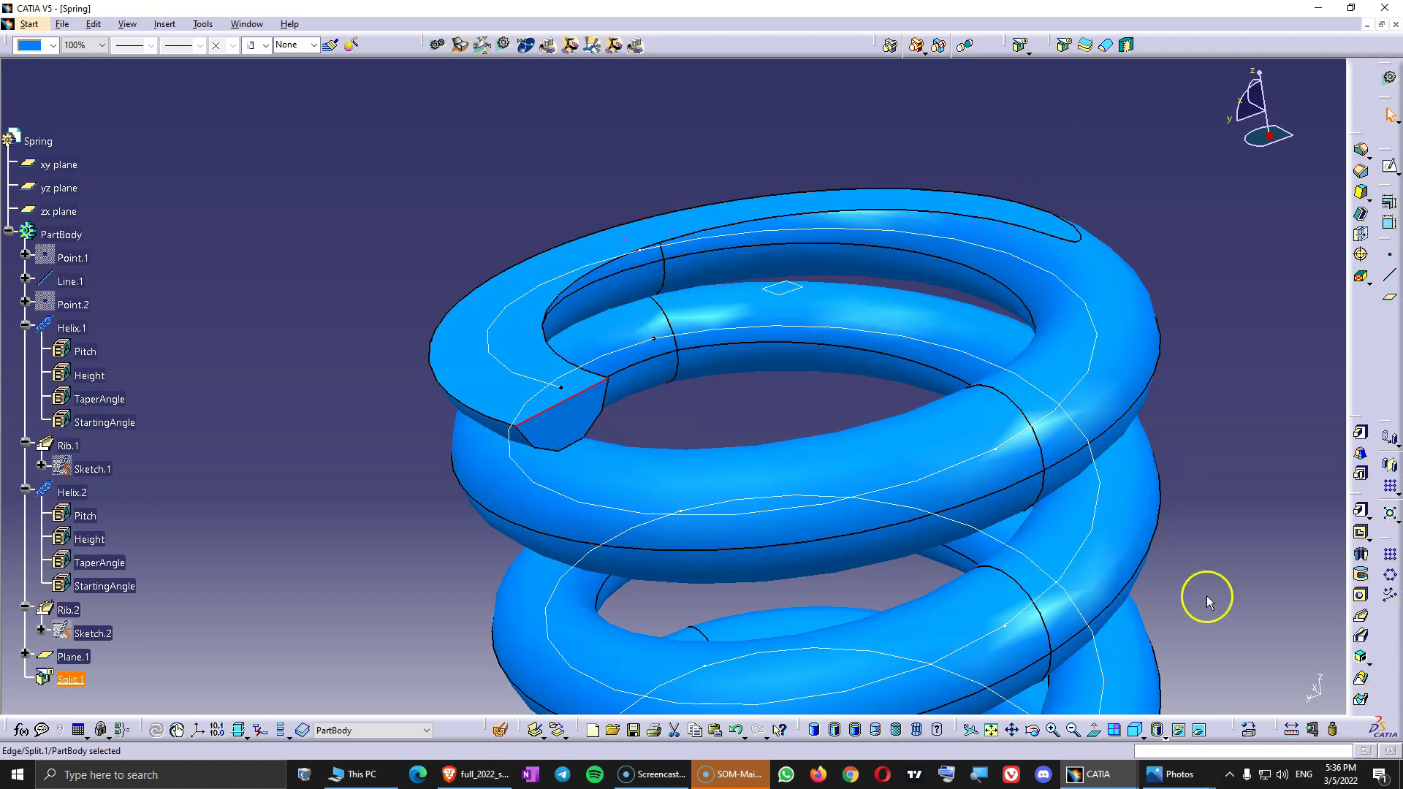
left_click(1313, 729)
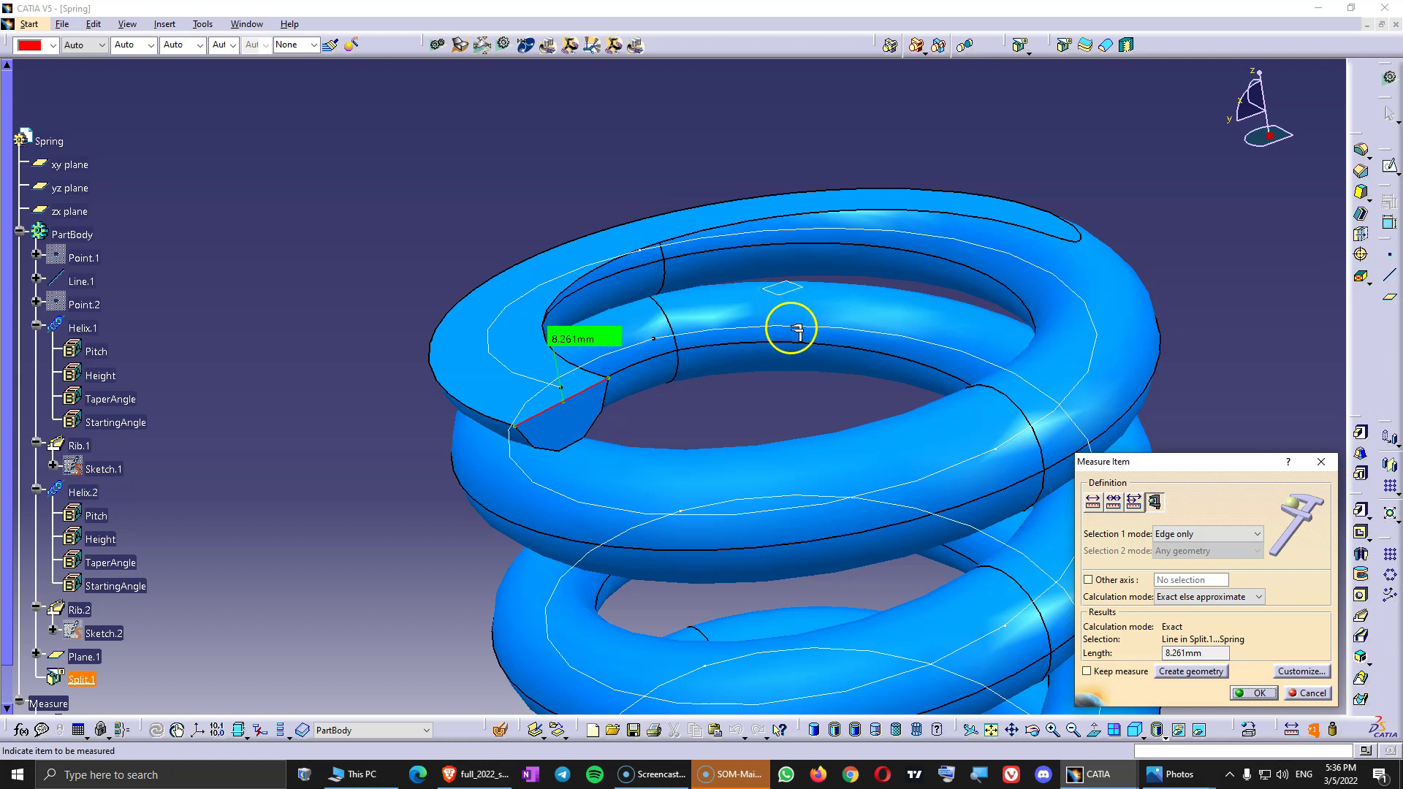
left_click(1312, 694)
Step: Set the splitting plane's offset to 89 mm and measure the straight edge on the coil's end face
double_click(811, 292)
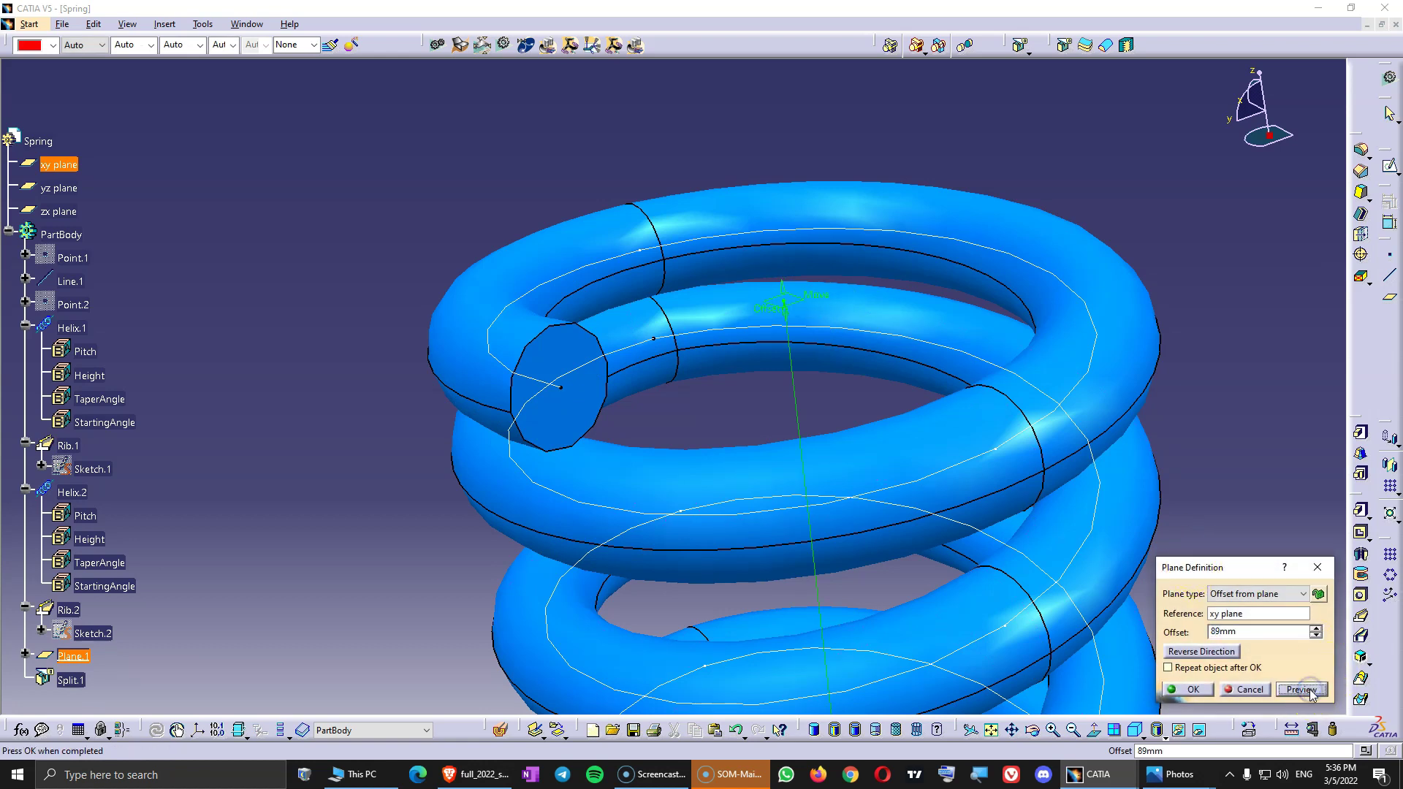
left_click(1227, 688)
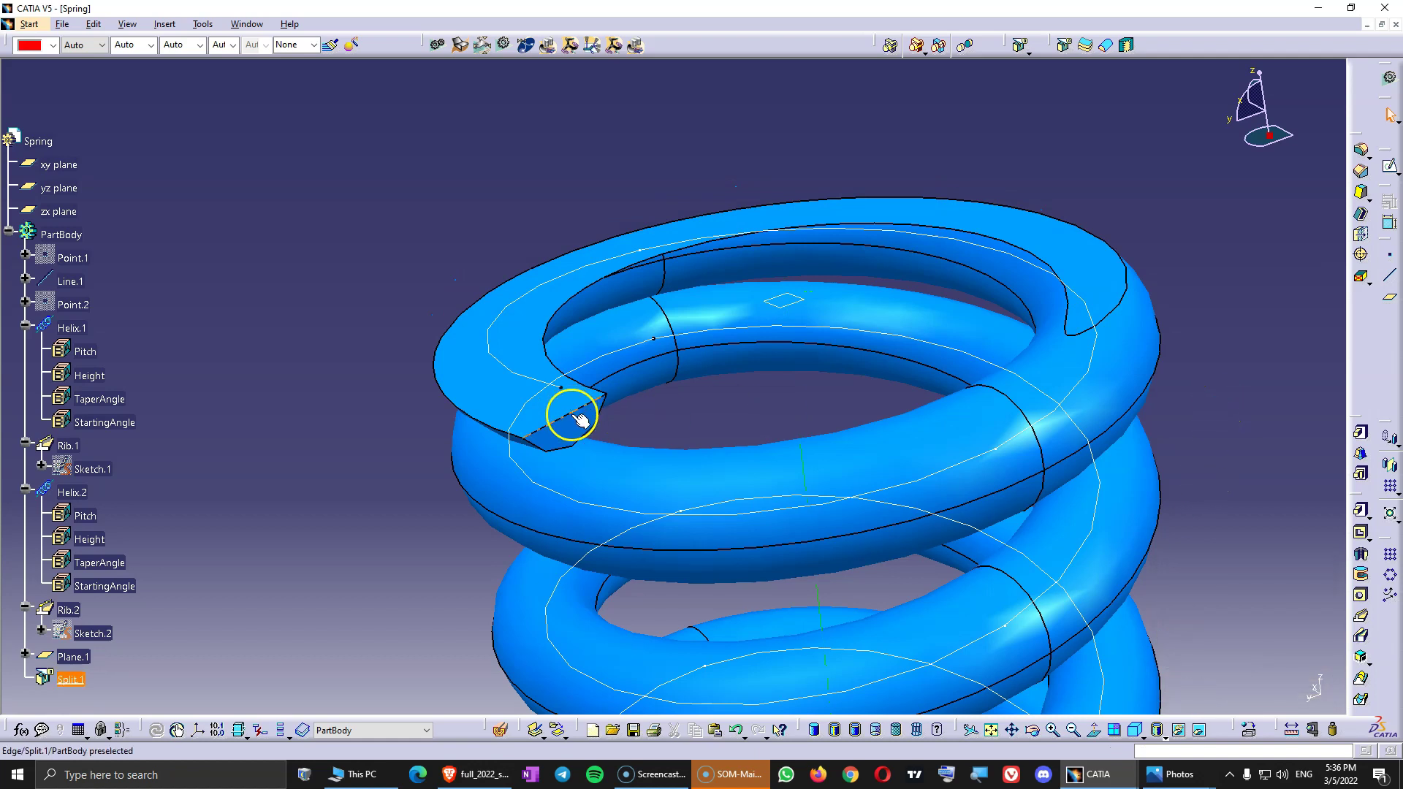
left_click(581, 418)
left_click(1313, 729)
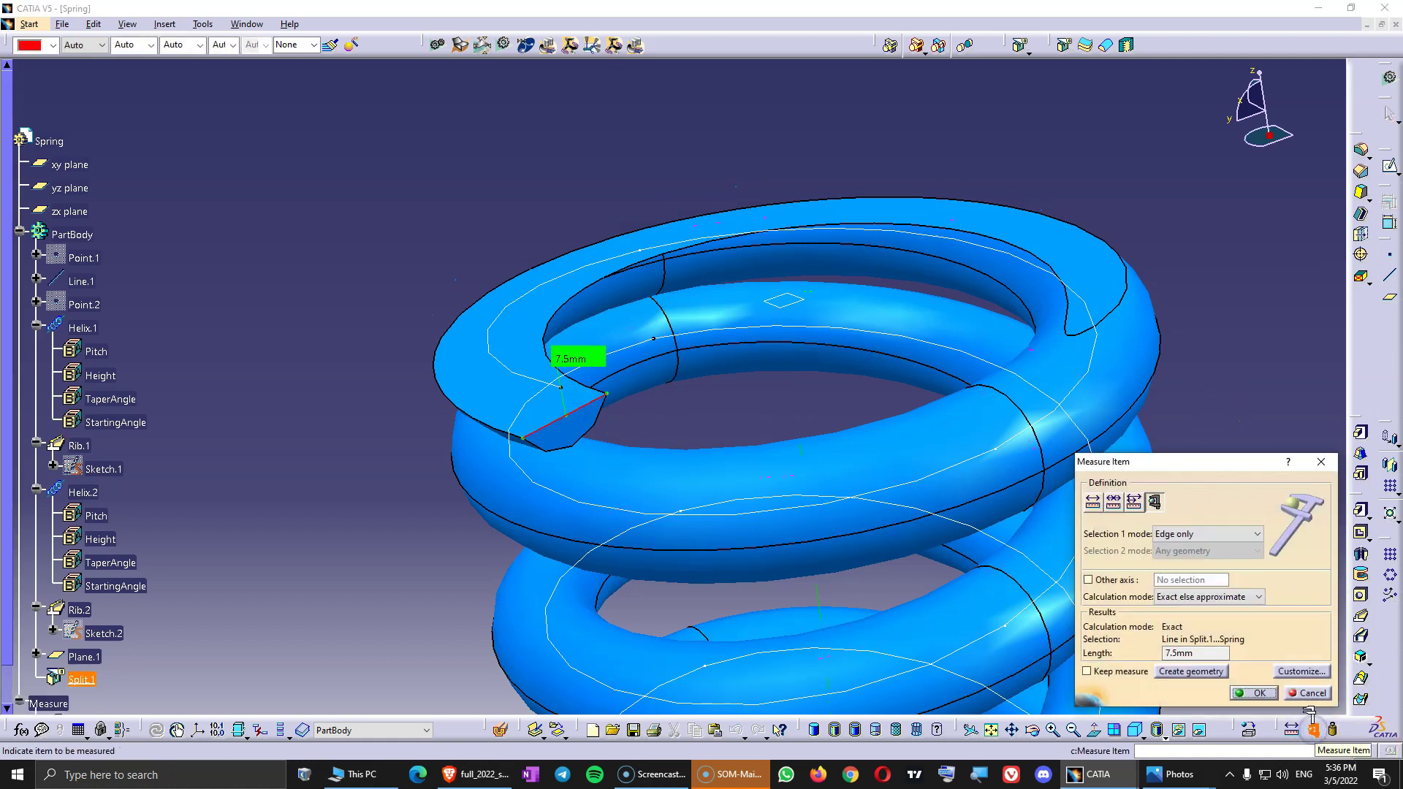
left_click(1301, 694)
Step: Set the splitting plane's offset to 88 mm and measure the length of the cut end's straight edge
double_click(804, 309)
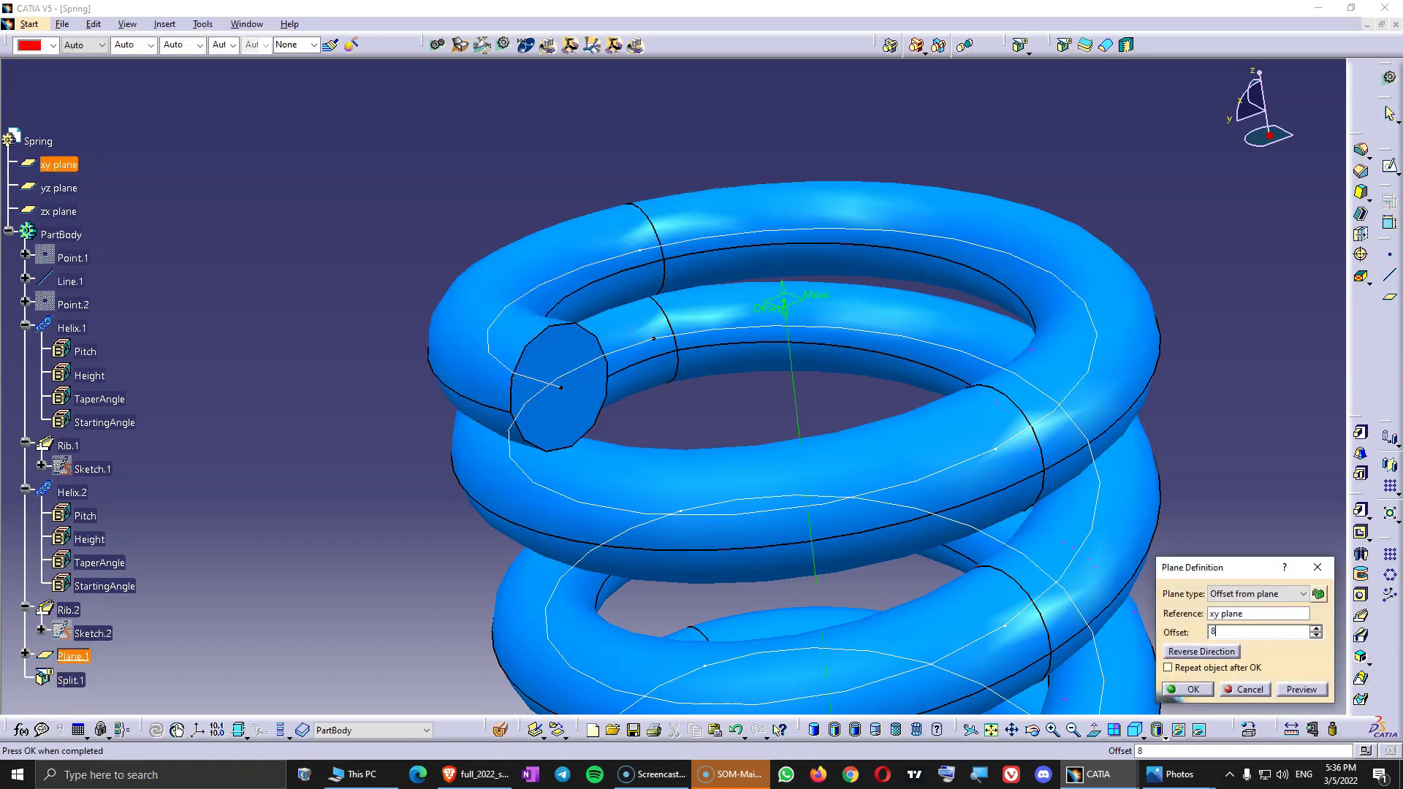
left_click(1193, 691)
left_click(669, 450)
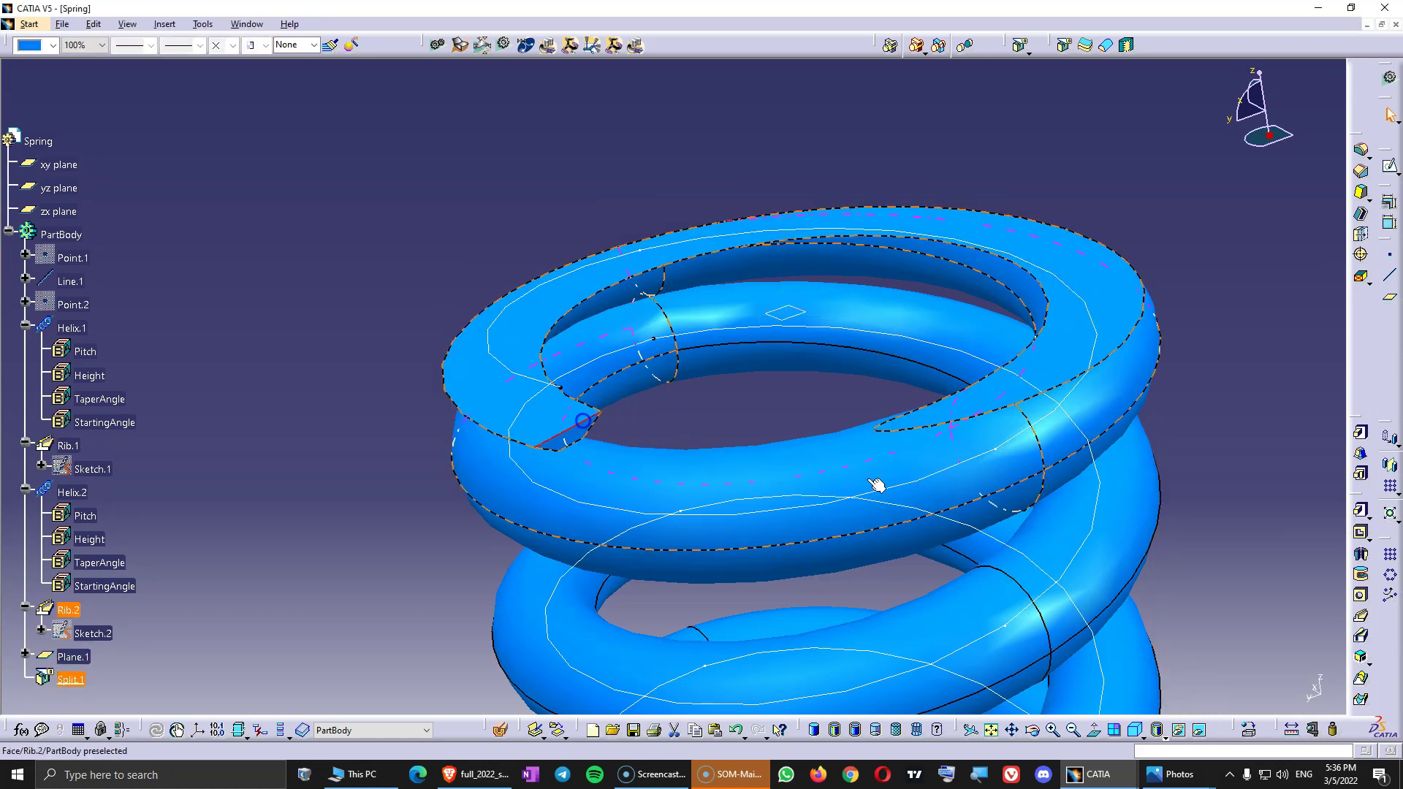
left_click(1313, 729)
left_click(1152, 504)
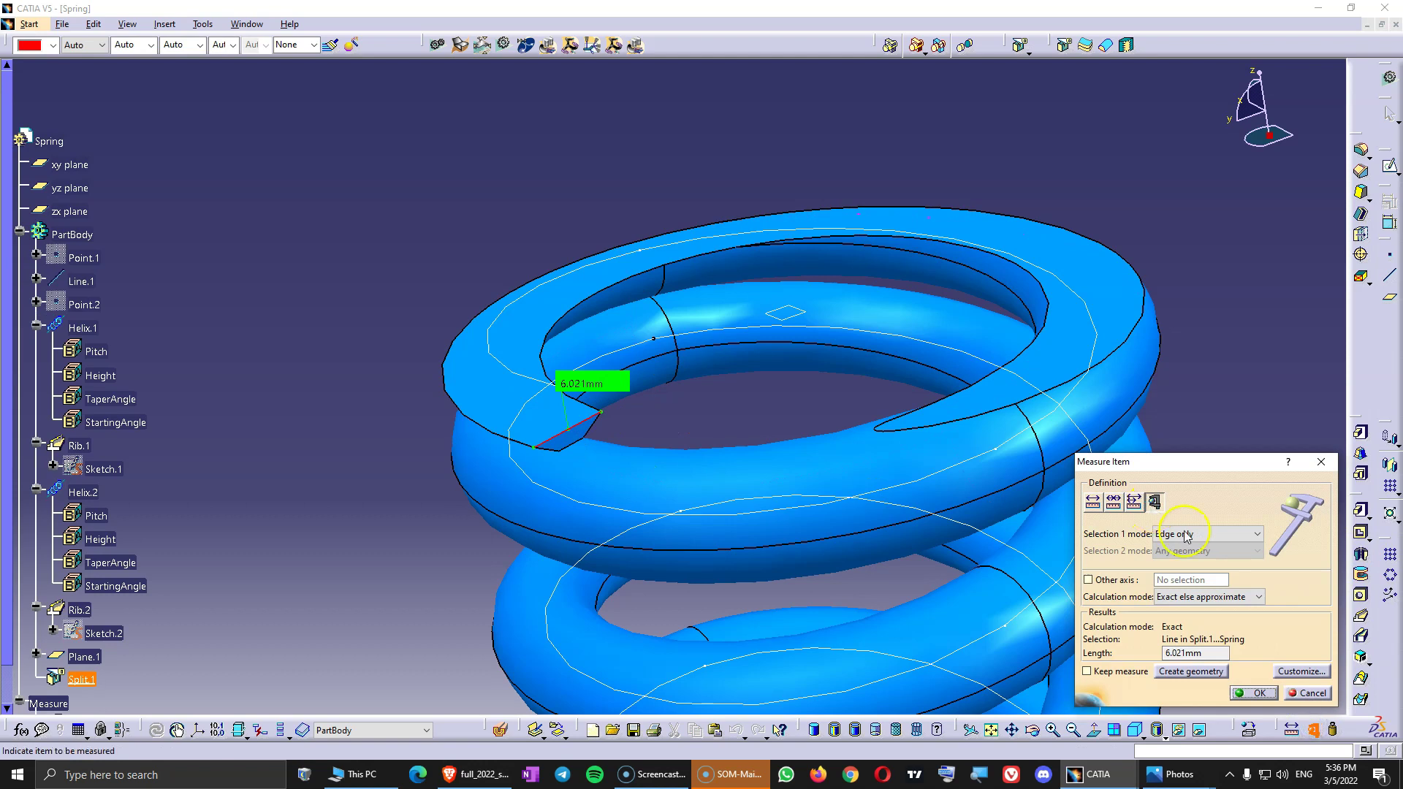
left_click(1326, 693)
Step: Set the splitting plane's offset to 88.5 mm and measure the straight edge of the cut coil end
double_click(802, 312)
left_click(1306, 632)
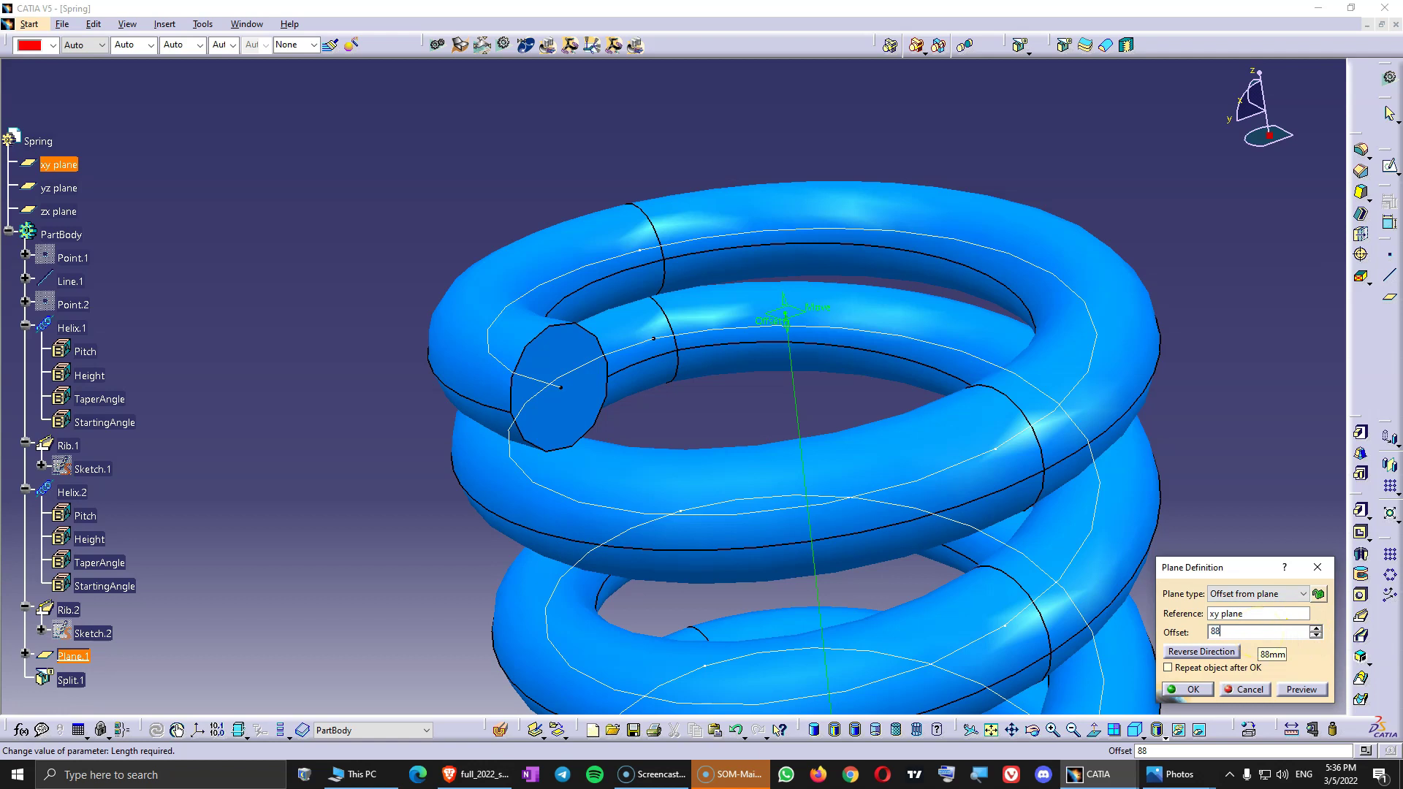
left_click(1315, 688)
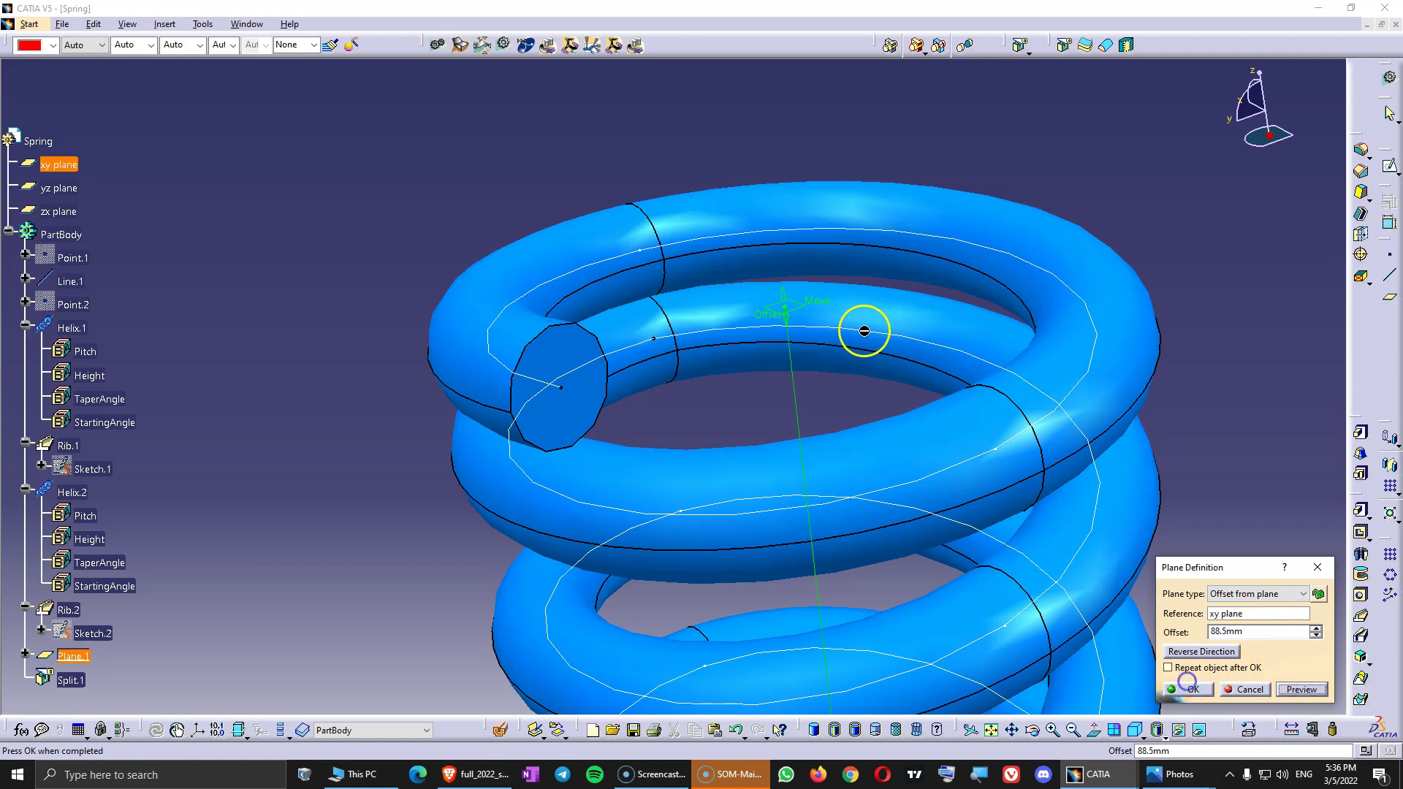
left_click(559, 423)
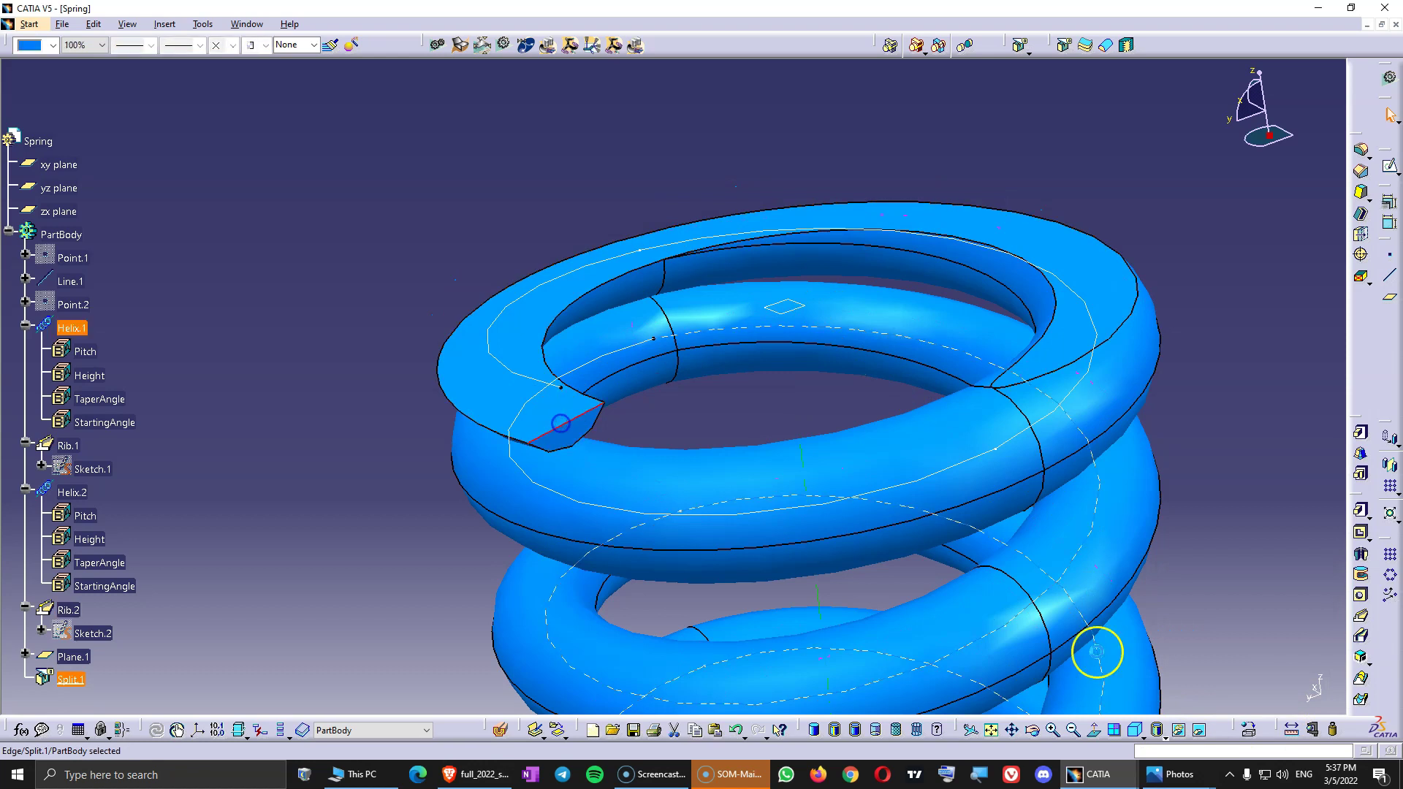
left_click(1313, 729)
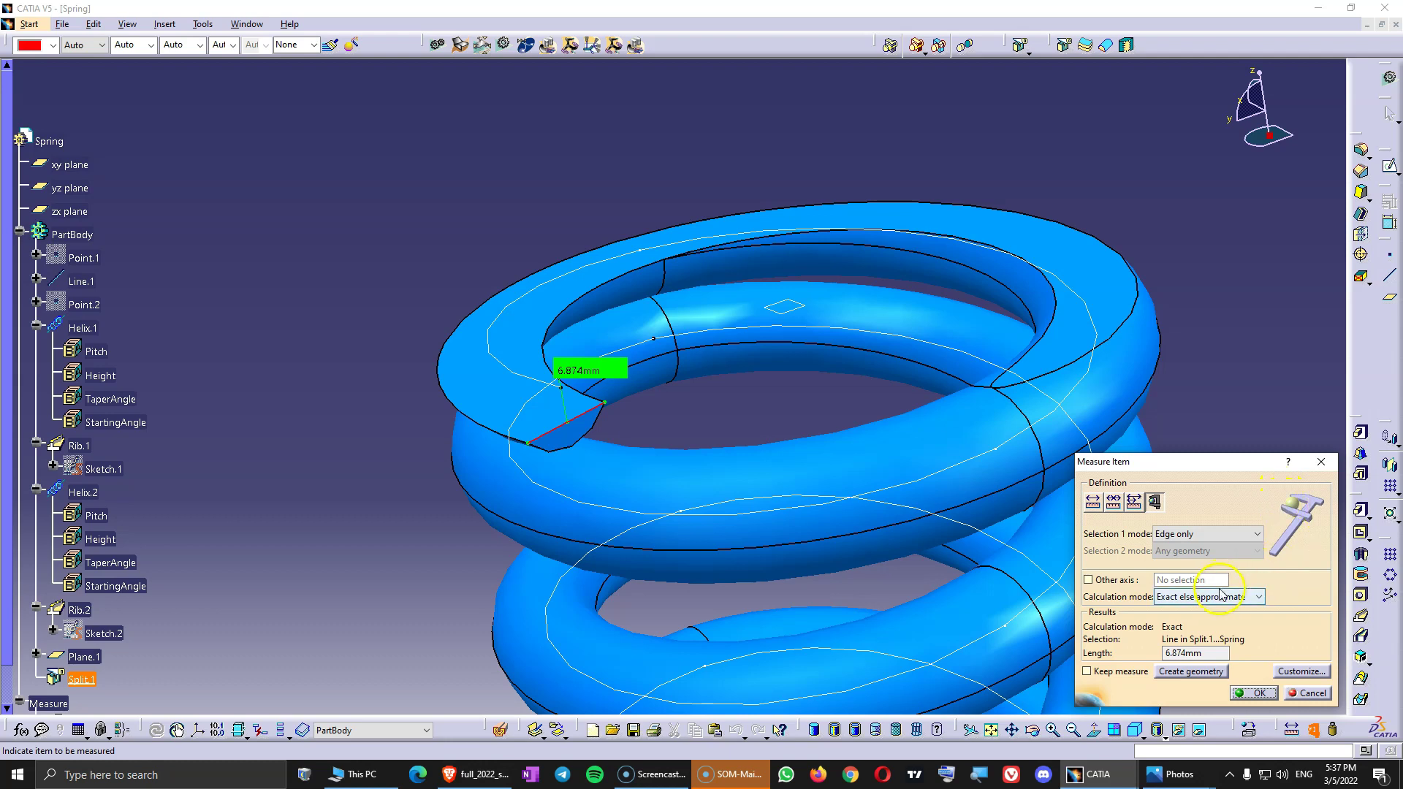
left_click(1312, 693)
Step: Apply an edge fillet to the edges of the flat-cut face on the end coil, using tangency selection
middle_click_drag(971, 328, 678, 504)
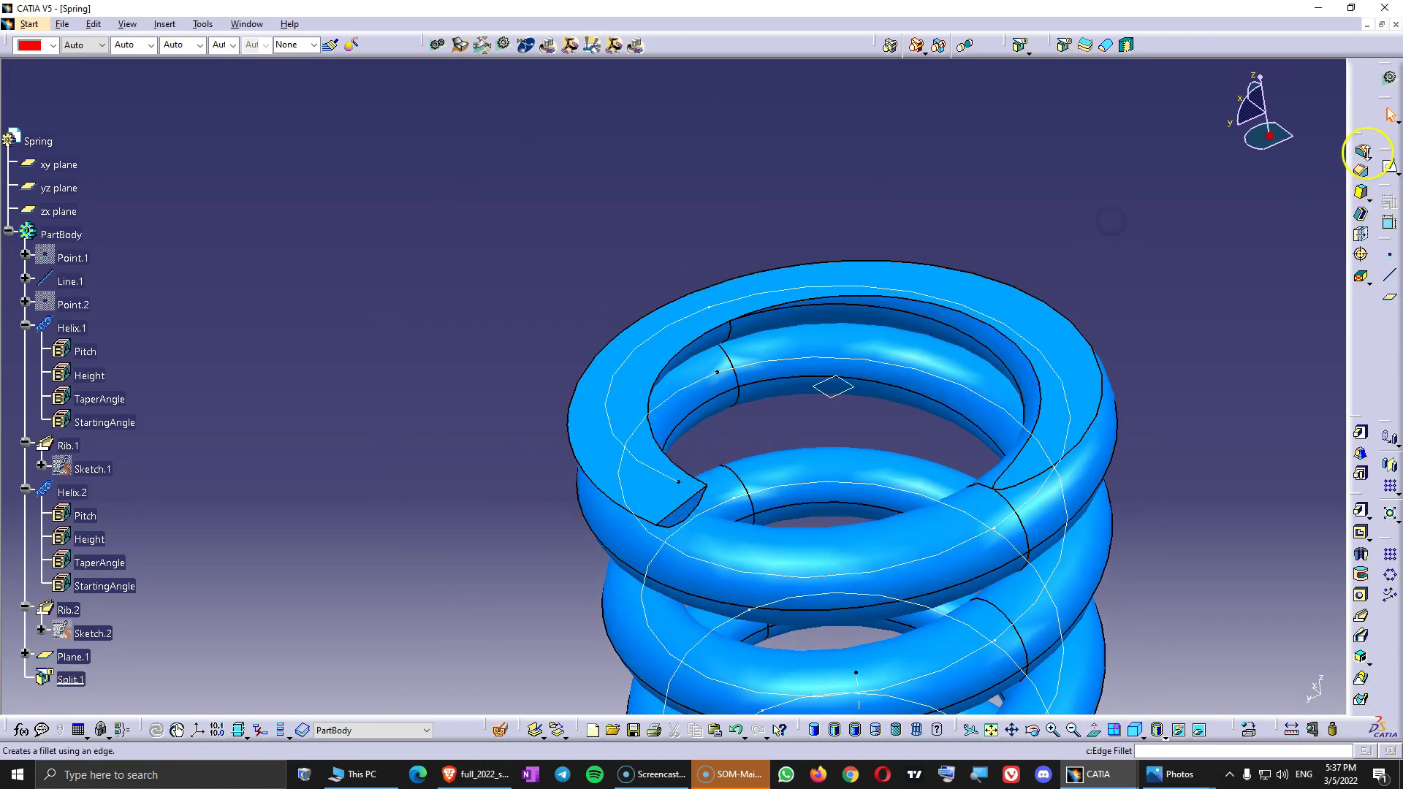
left_click(1363, 150)
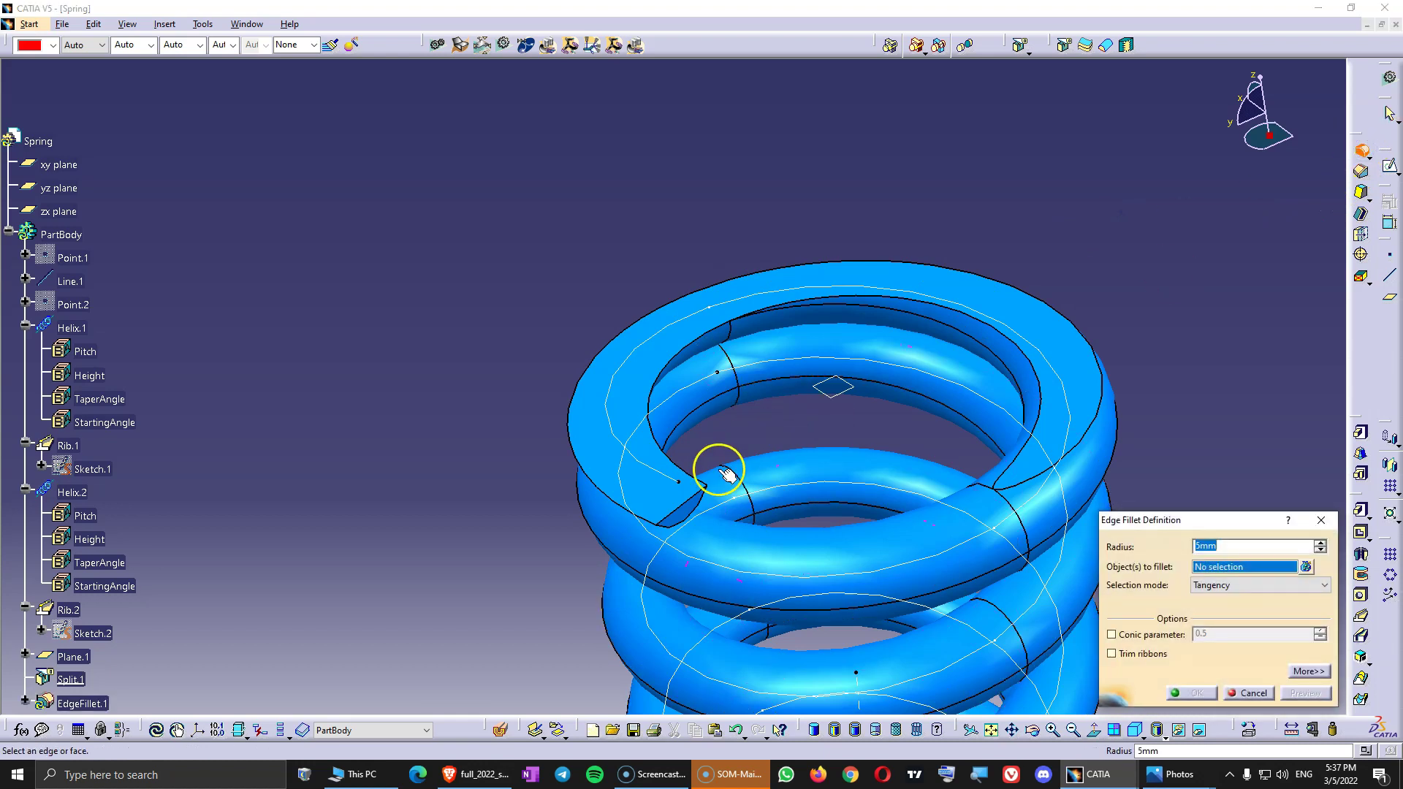
left_click(672, 465)
left_click(699, 493)
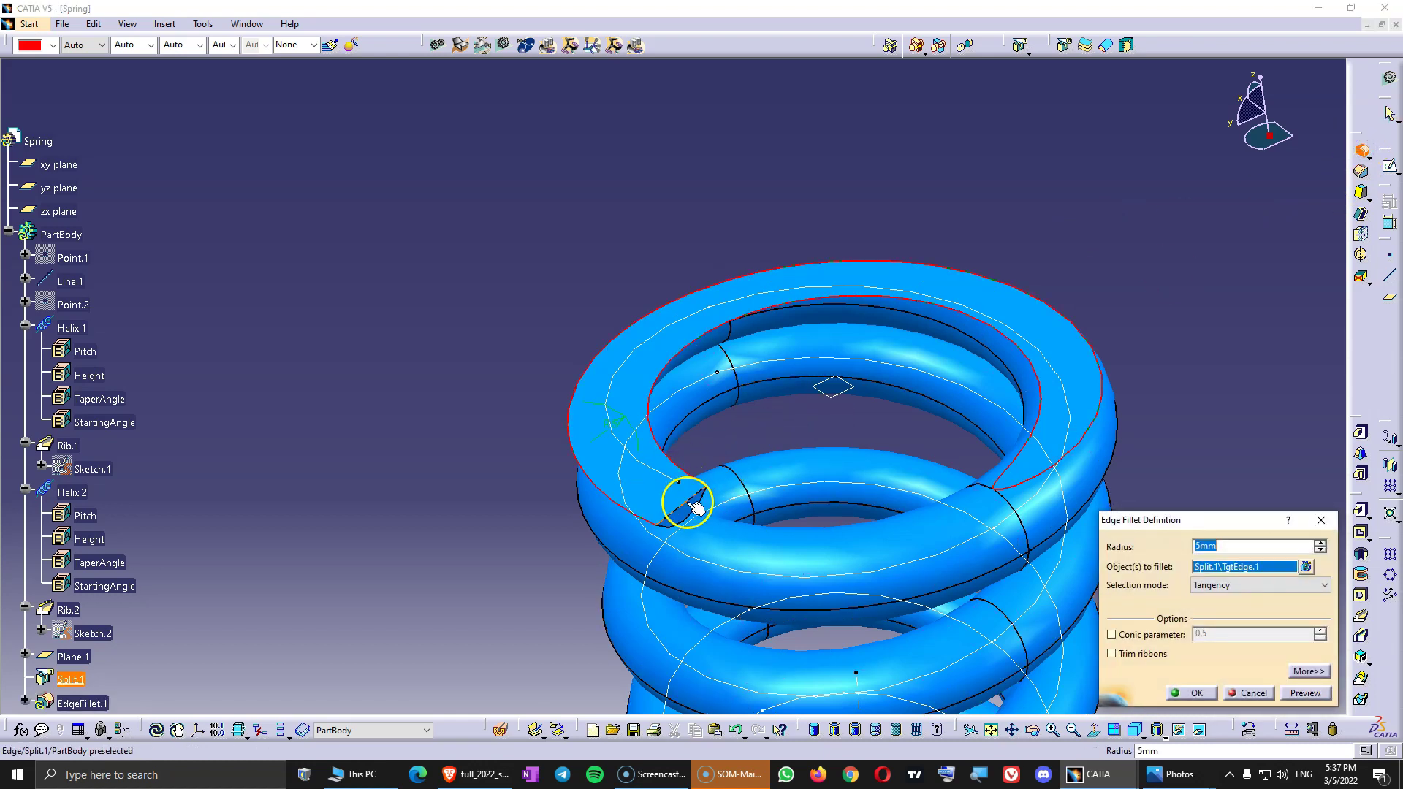
left_click(1244, 547)
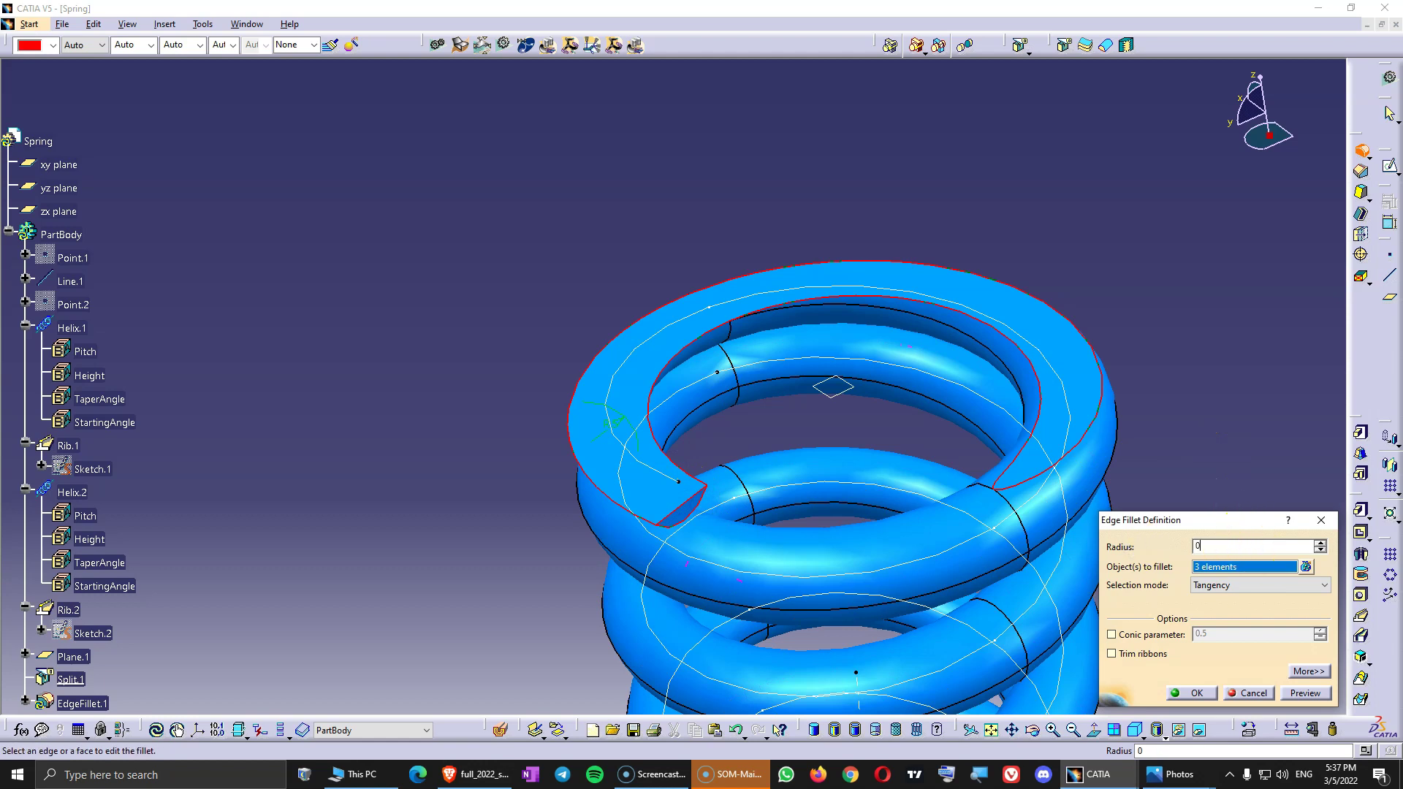
left_click(1197, 698)
Step: Hide the second helix curve and the splitting plane at the finished end of the spring
middle_click_drag(1206, 485, 777, 485)
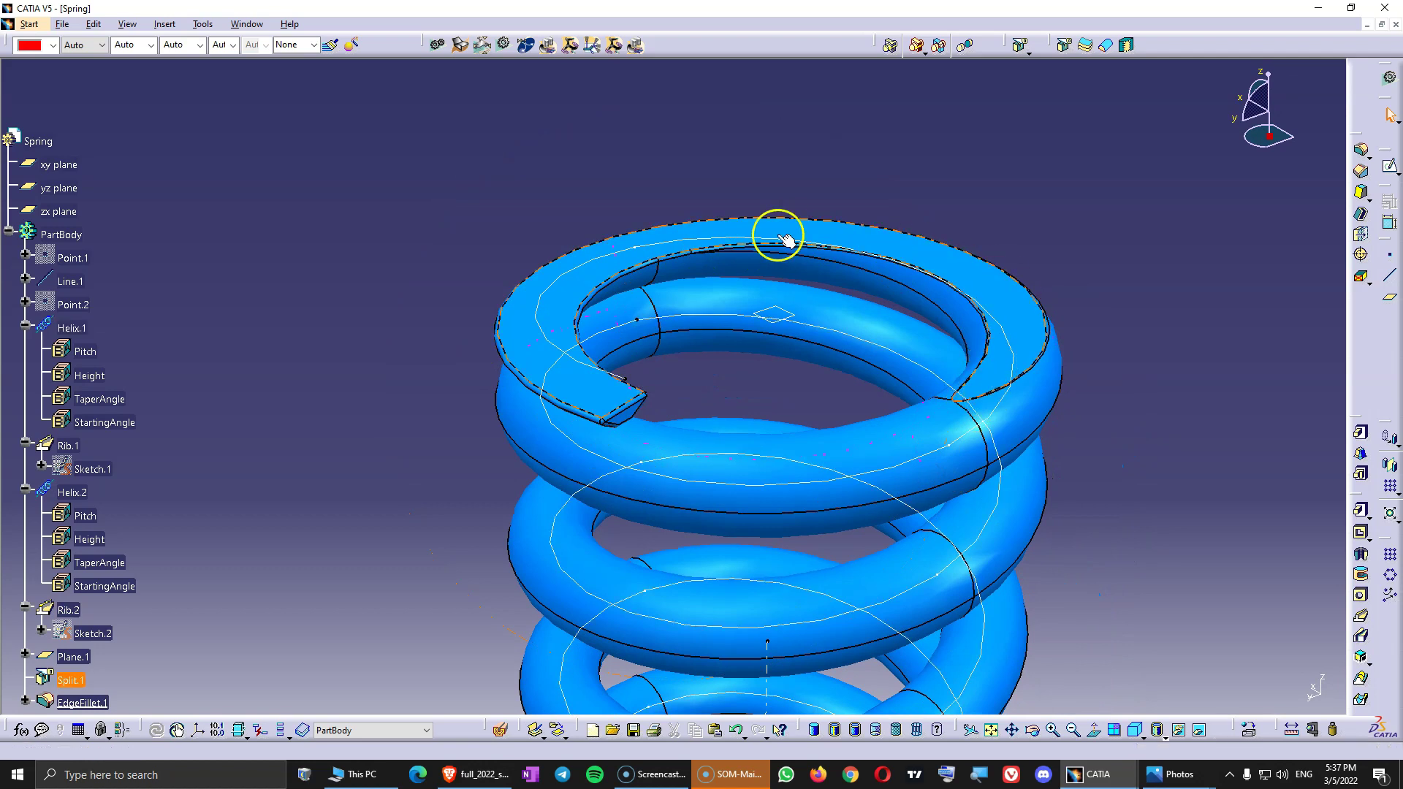
middle_click_drag(694, 515, 702, 447)
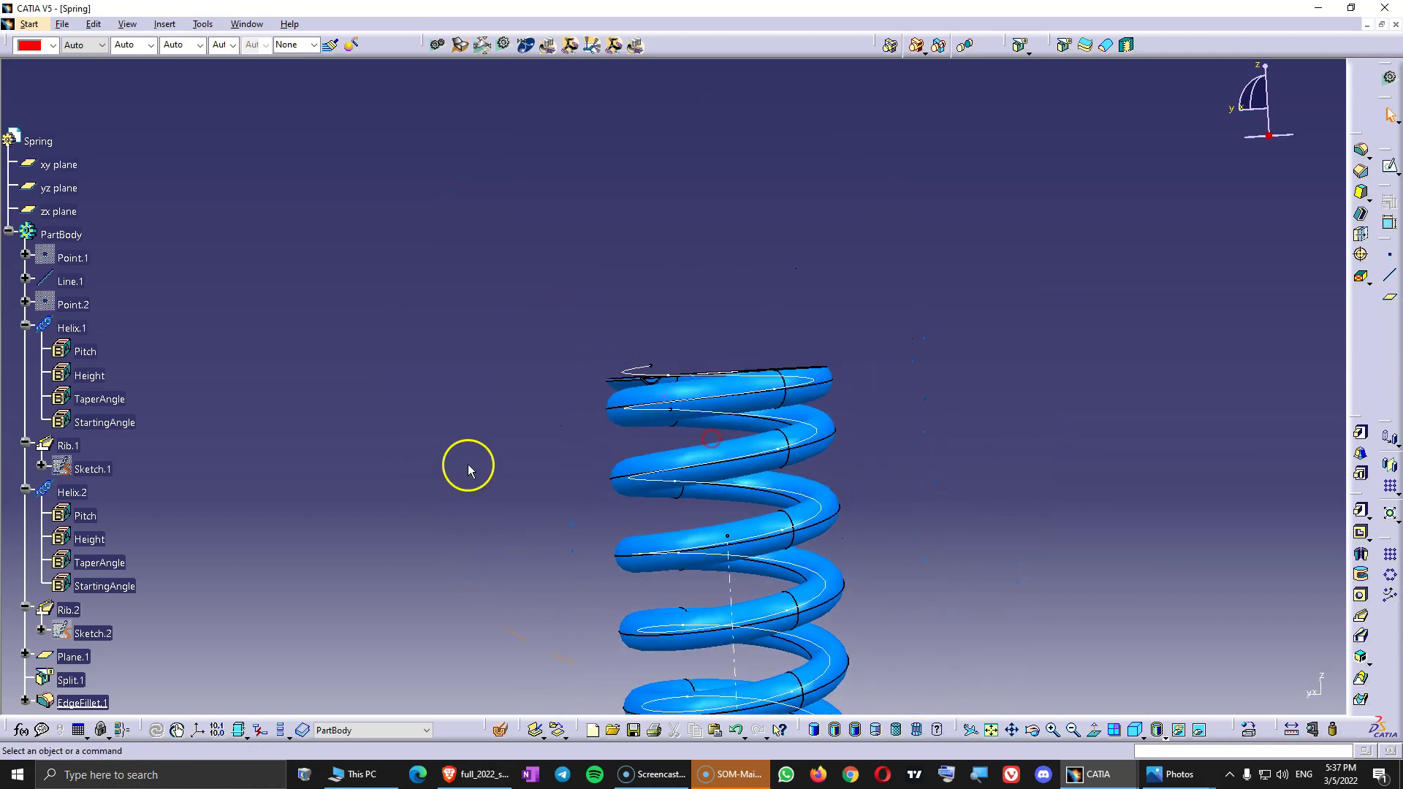
right_click(76, 488)
left_click(117, 233)
middle_click_drag(675, 447, 713, 362)
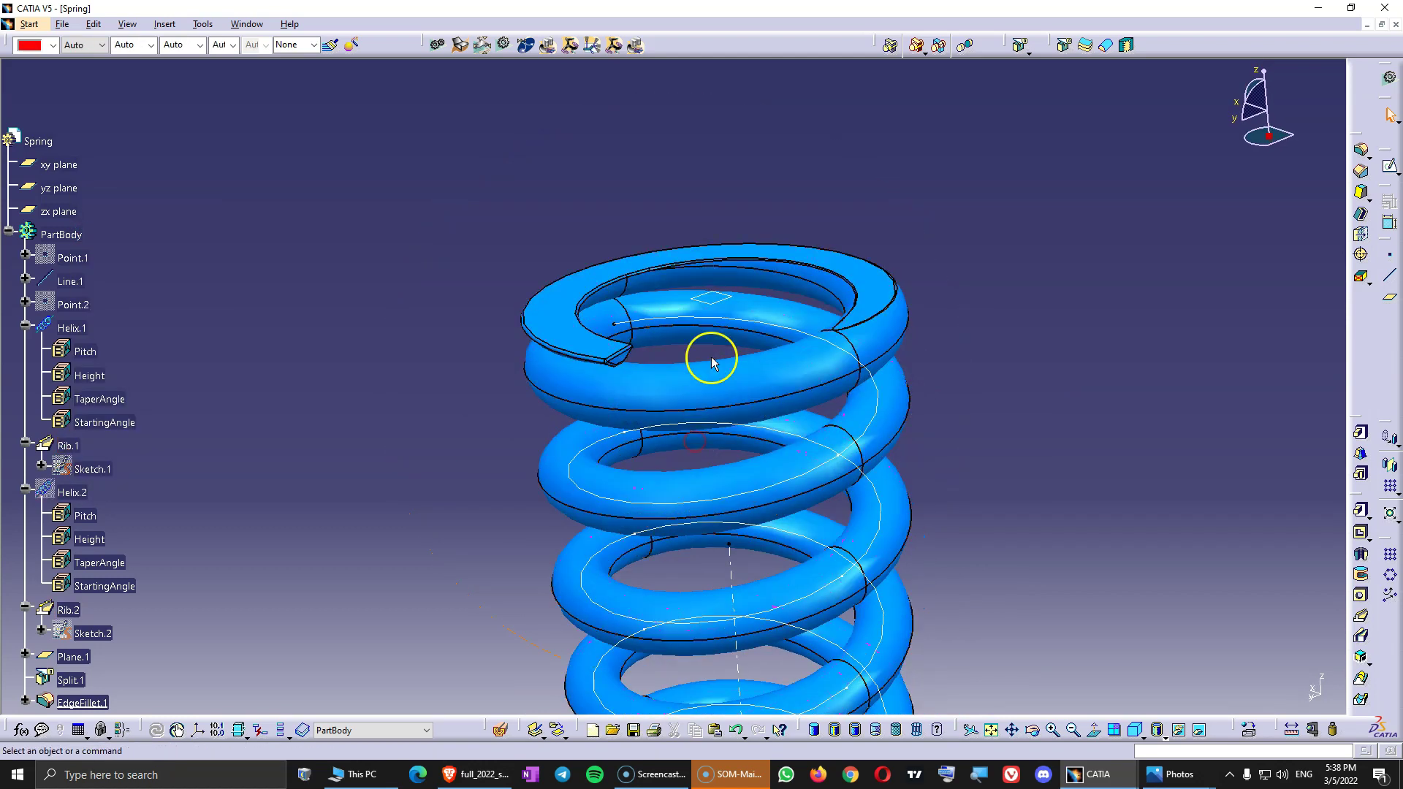
right_click(725, 298)
left_click(767, 341)
Step: Create a helix from the main helix's free endpoint around Line.1 with 8.5 mm pitch and 11 mm height, reversed to extend outward
middle_click_drag(664, 463, 662, 349)
left_click(625, 355)
middle_click_drag(886, 351, 904, 253)
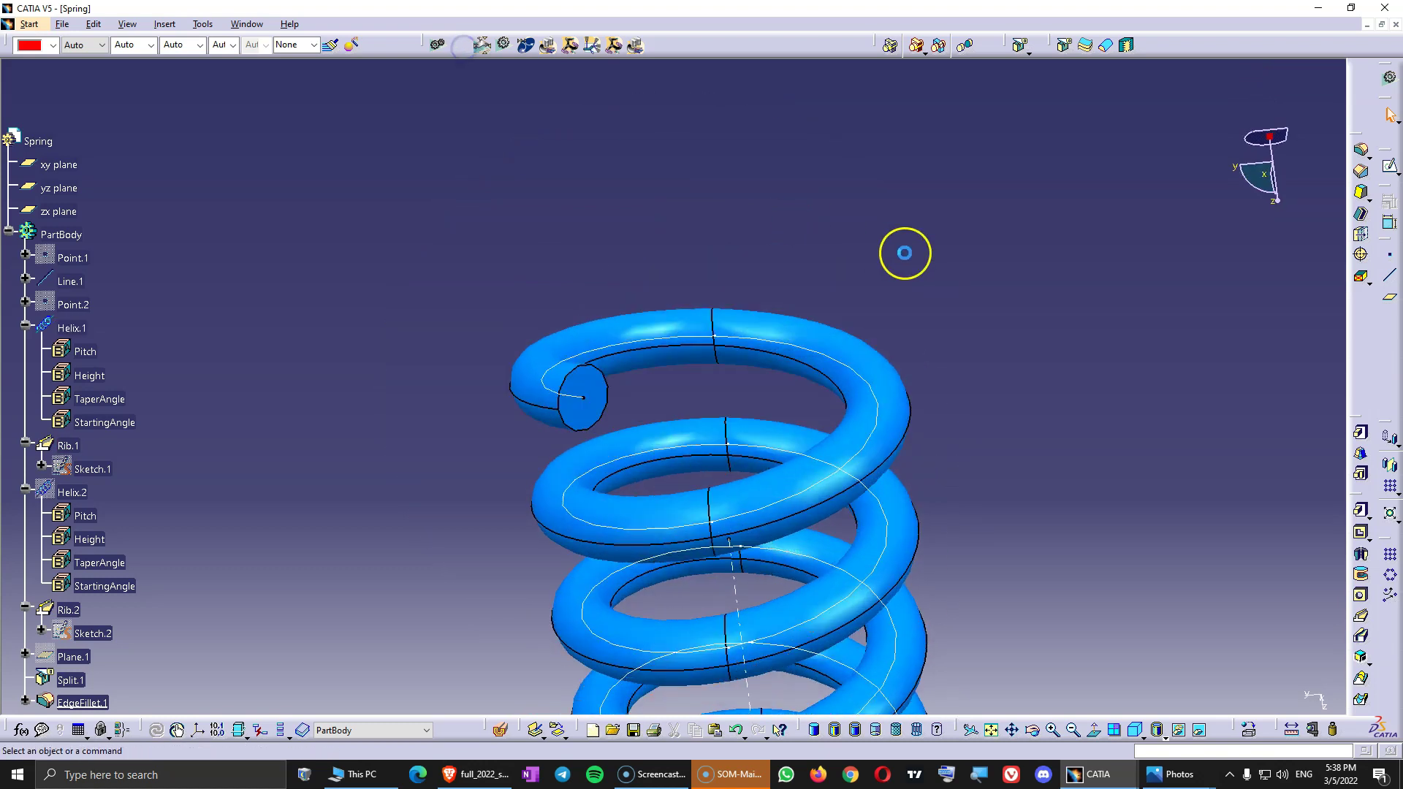
left_click(458, 46)
left_click(572, 381)
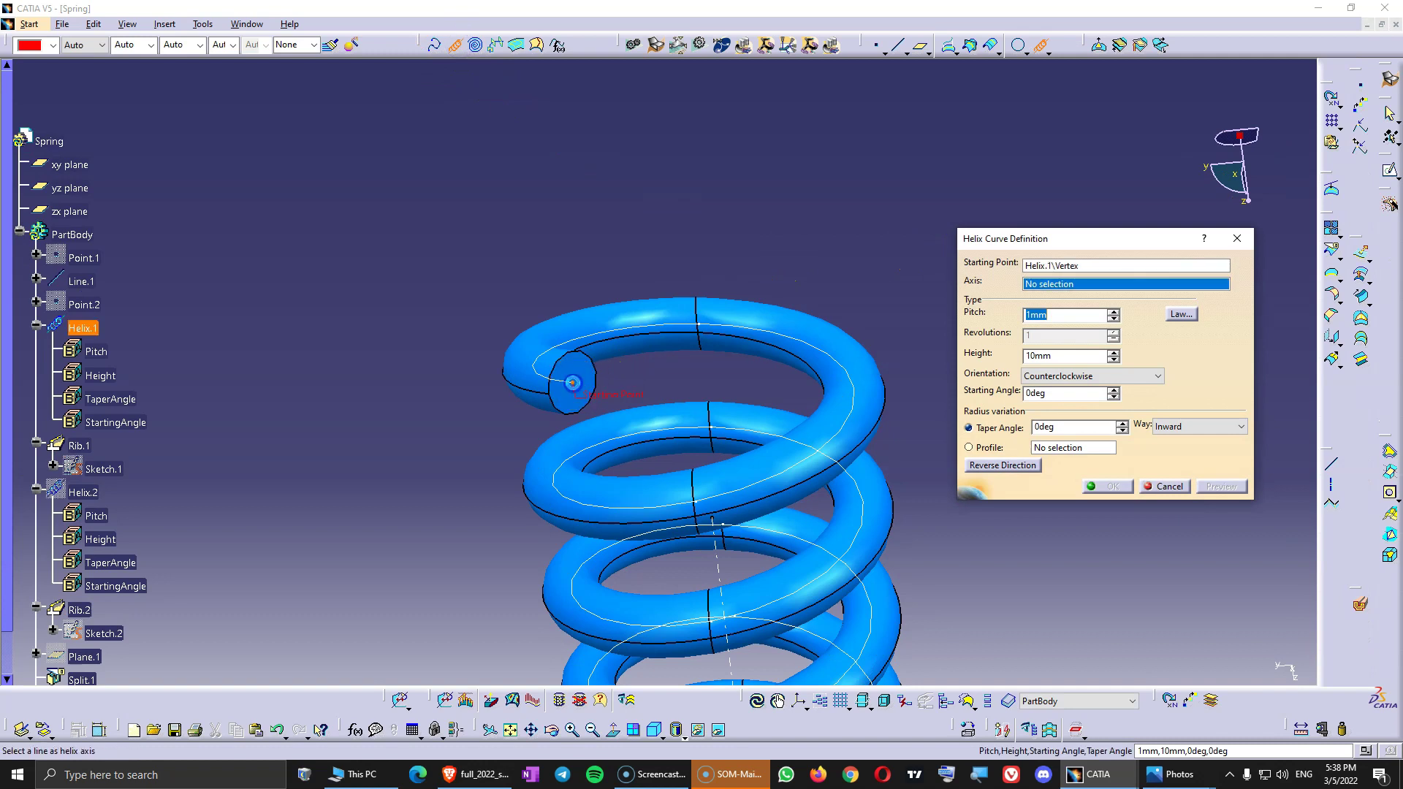
left_click(722, 570)
middle_click_drag(676, 512, 675, 469)
left_click(1000, 465)
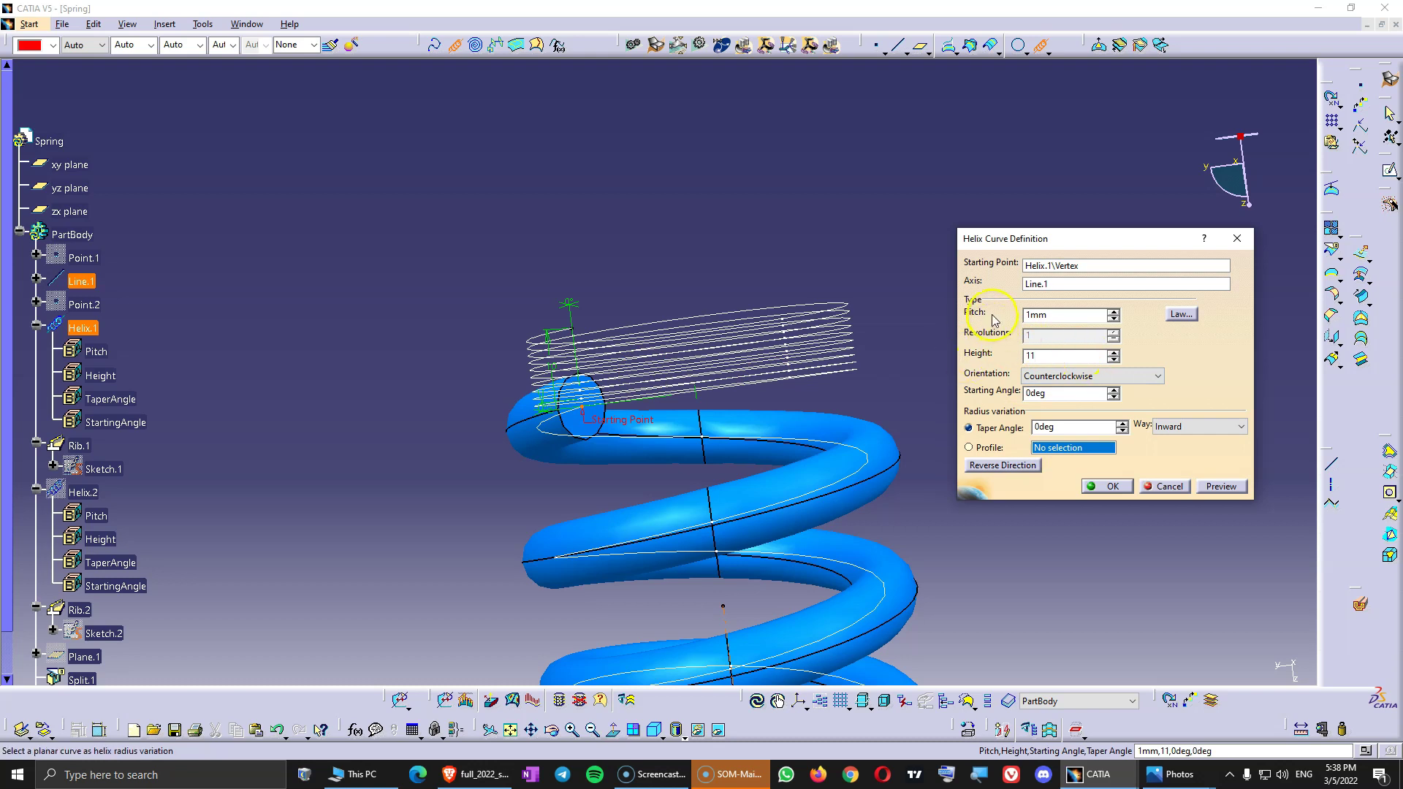
left_click(1052, 314)
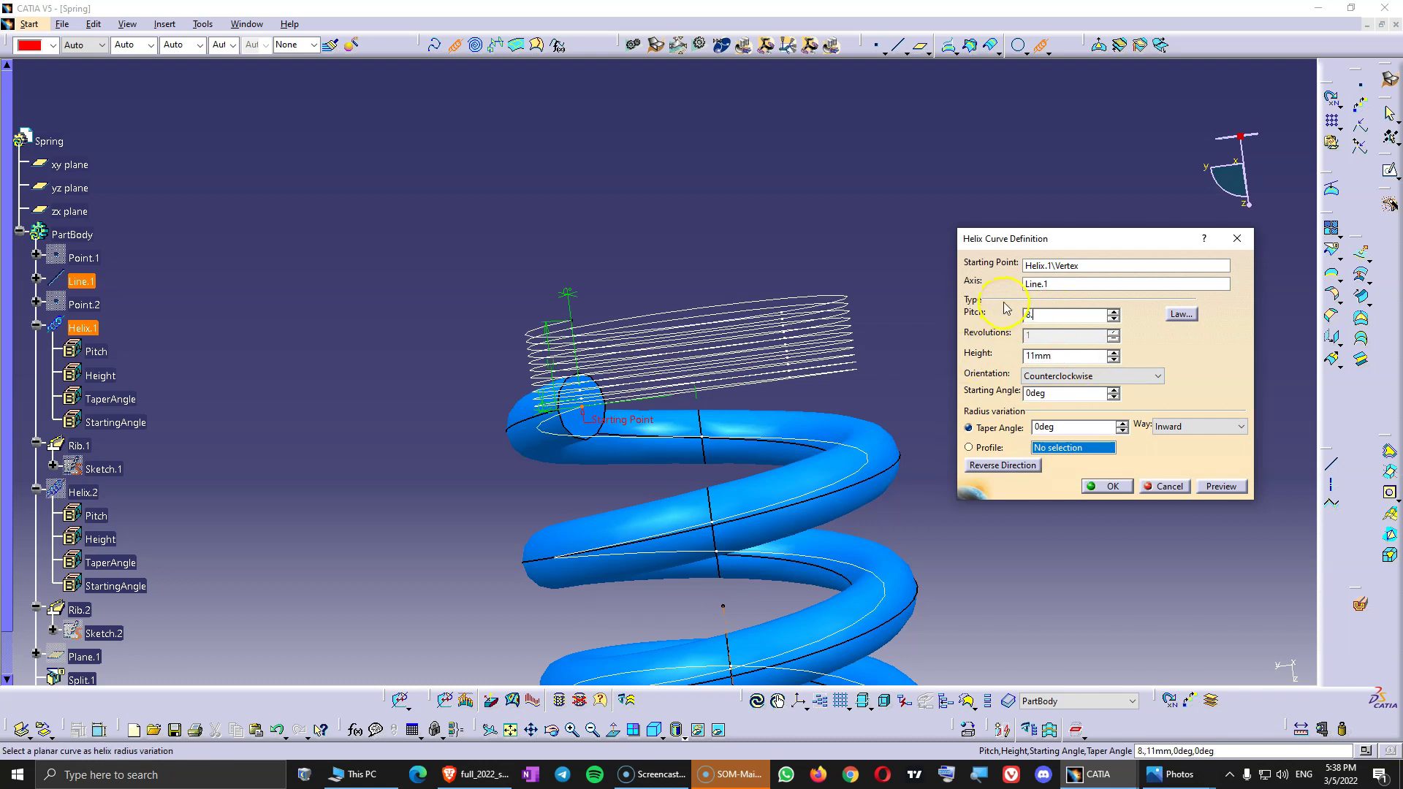
left_click(1216, 487)
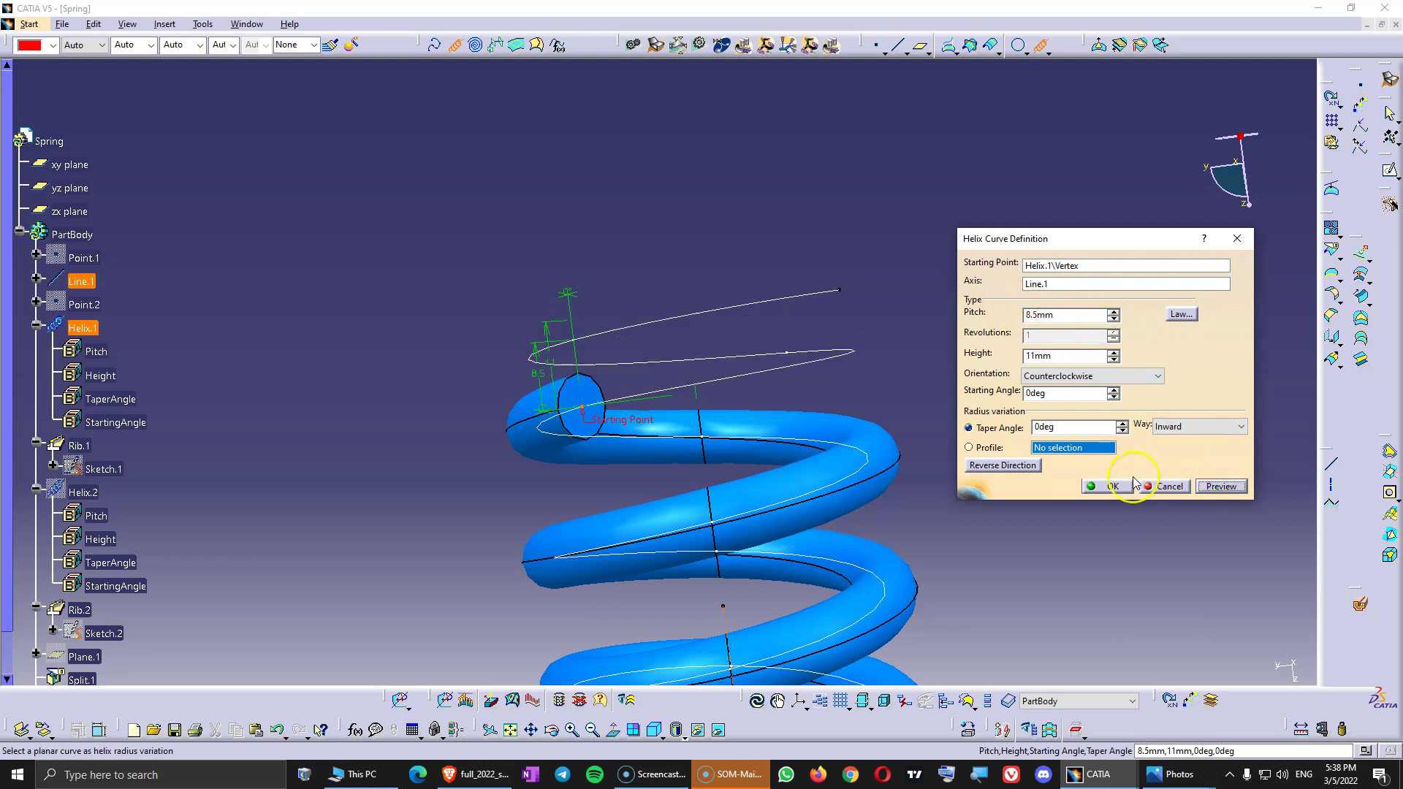
left_click(1107, 487)
Step: Sketch on the main coil's uncut circular end face and project the face's edge as the rib profile
middle_click_drag(617, 376, 557, 434)
left_click(842, 118)
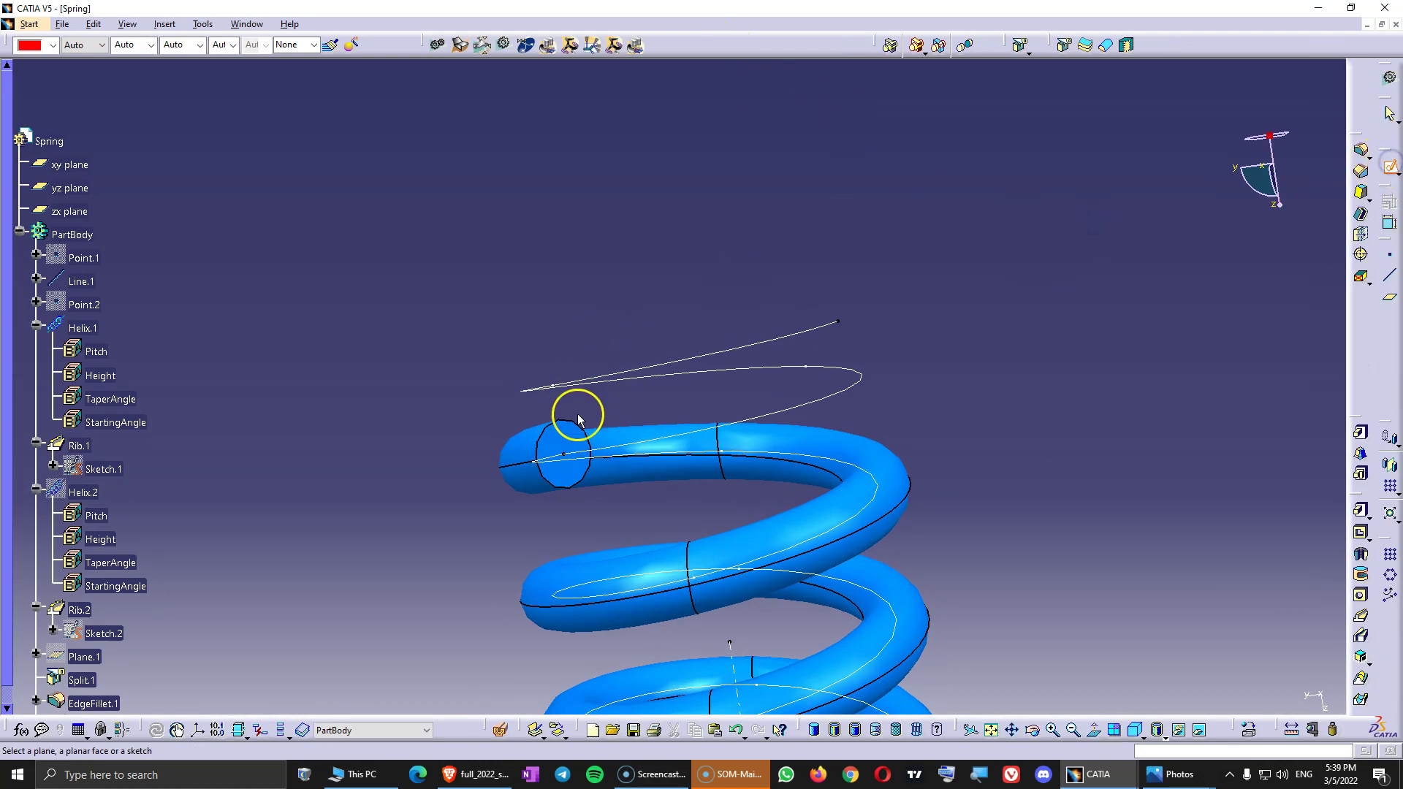
left_click(835, 373)
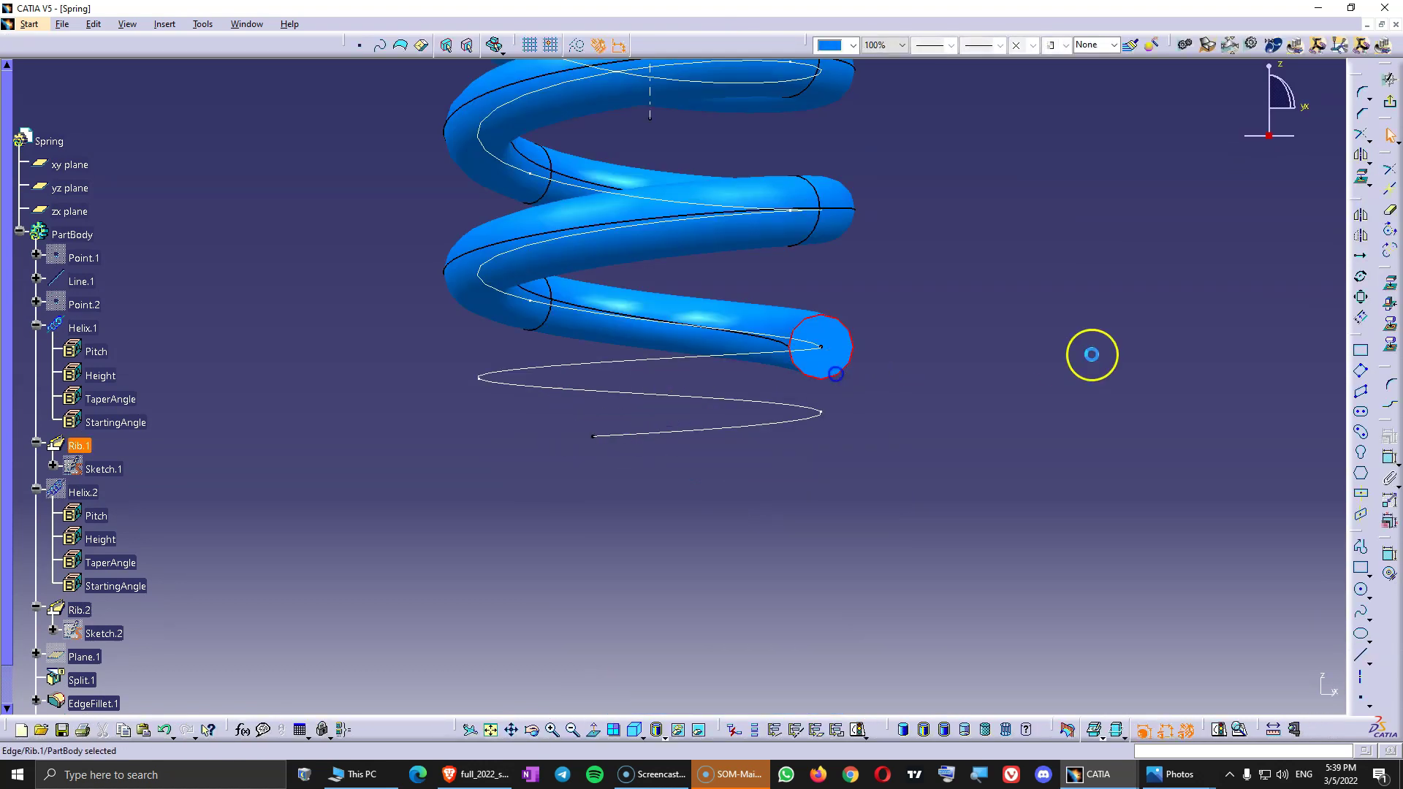
left_click(1390, 284)
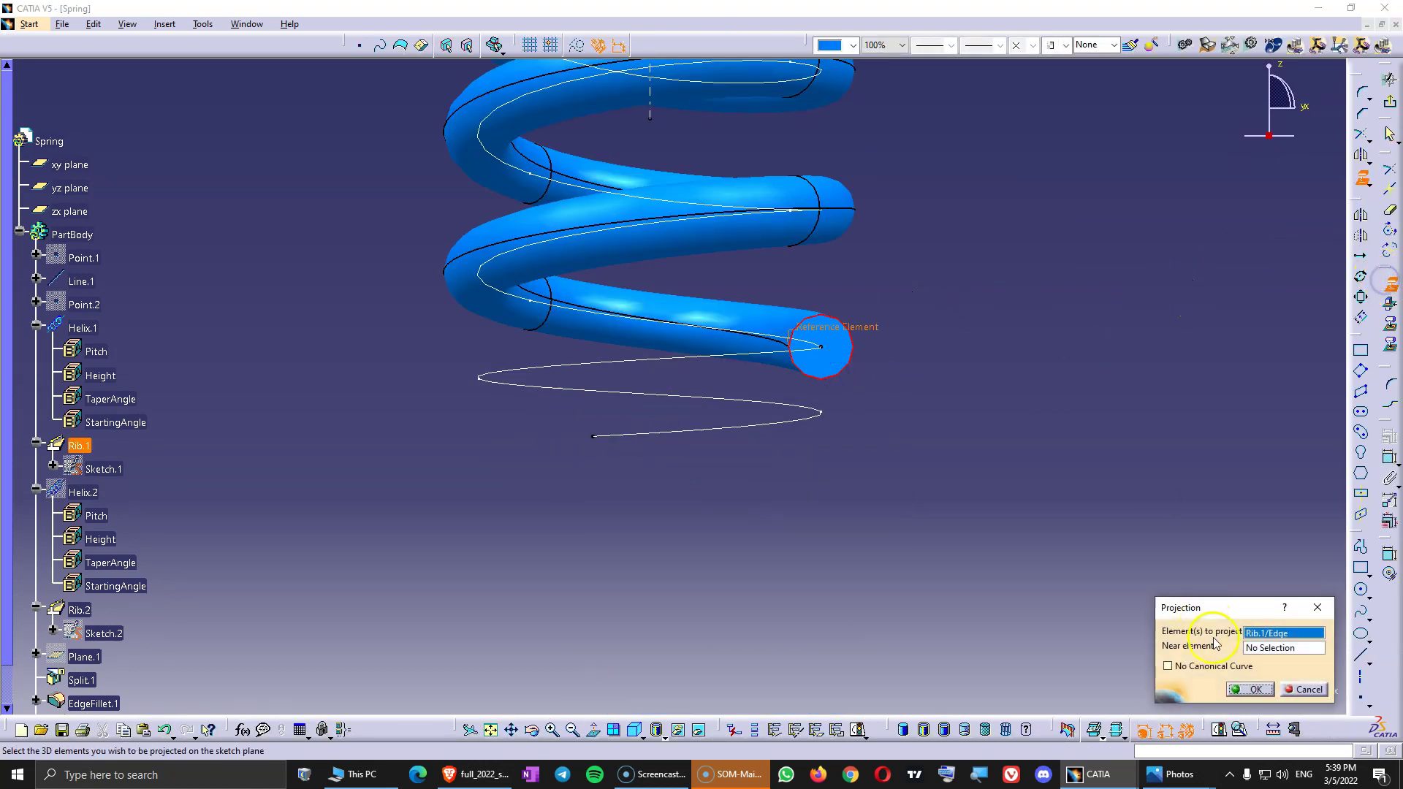
left_click(1388, 79)
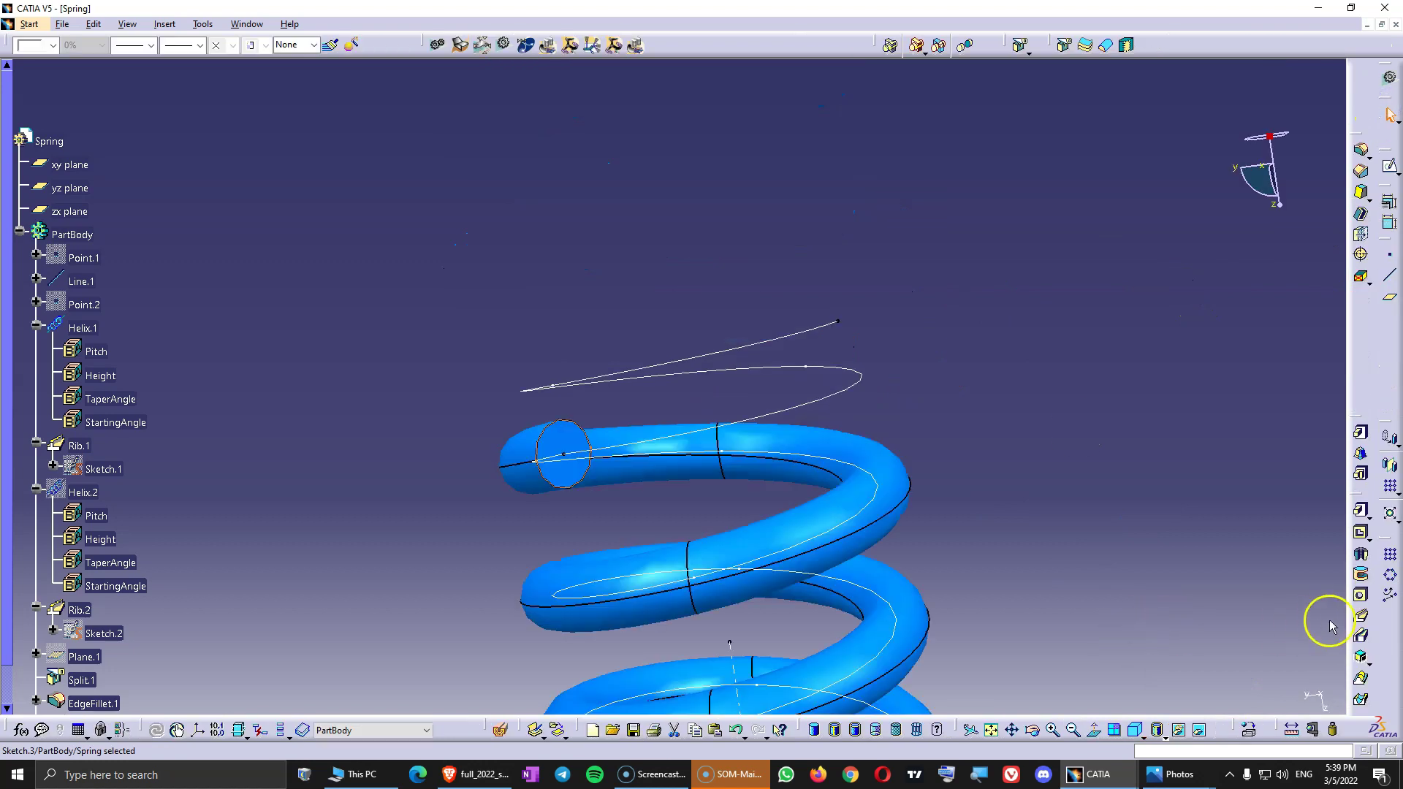
Step: Create a rib from the projected circle along the new end helix, with pulling direction profile control set to Line.1
left_click(1361, 617)
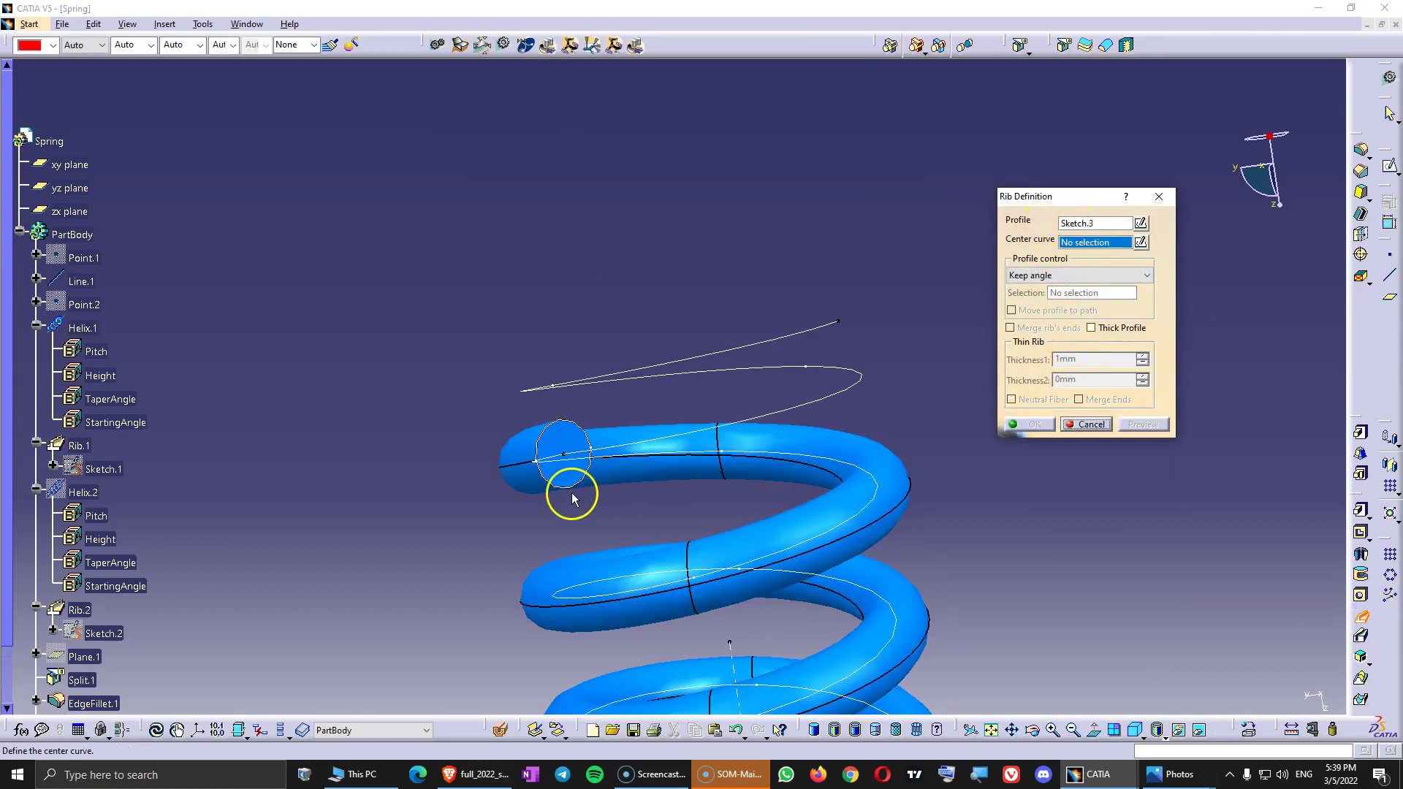
left_click(838, 381)
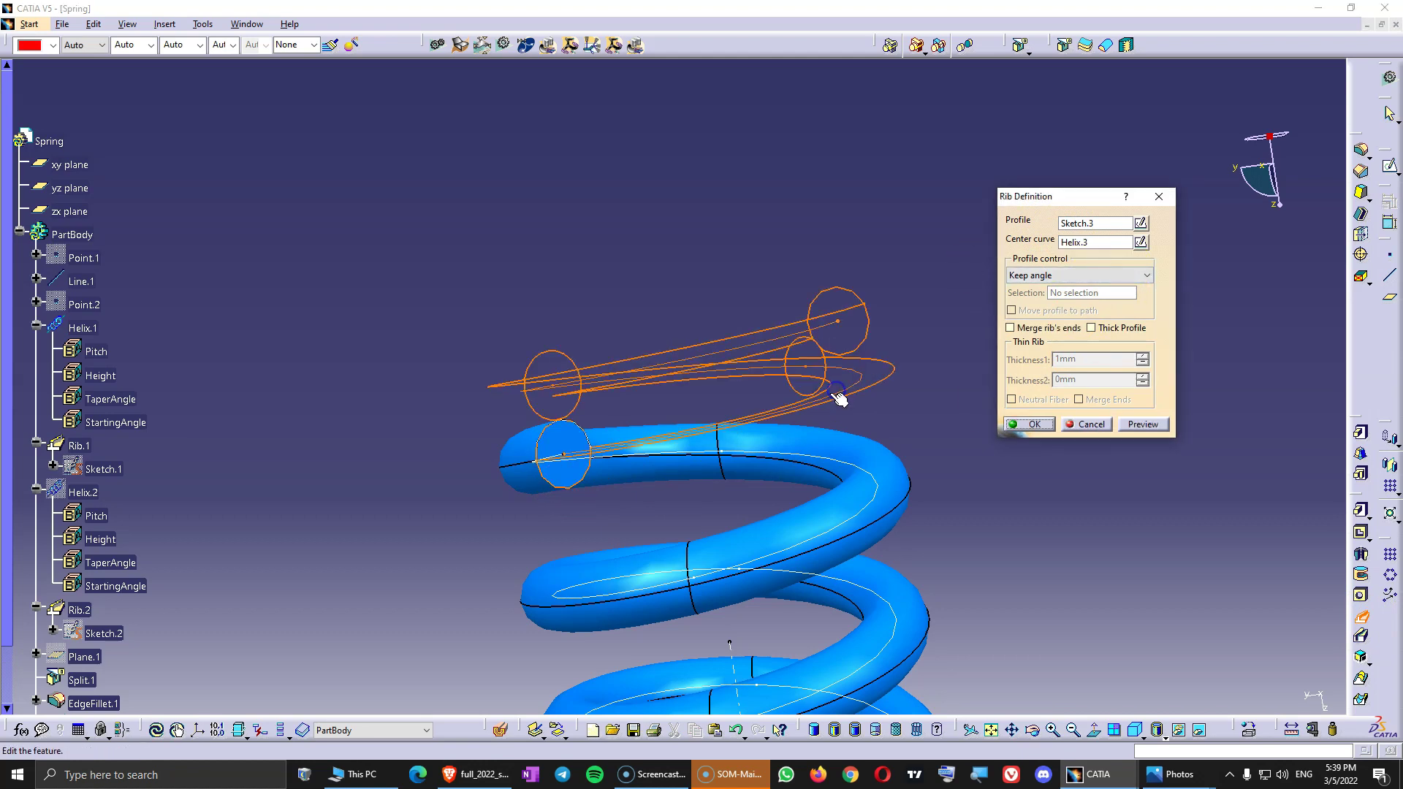
left_click(1076, 275)
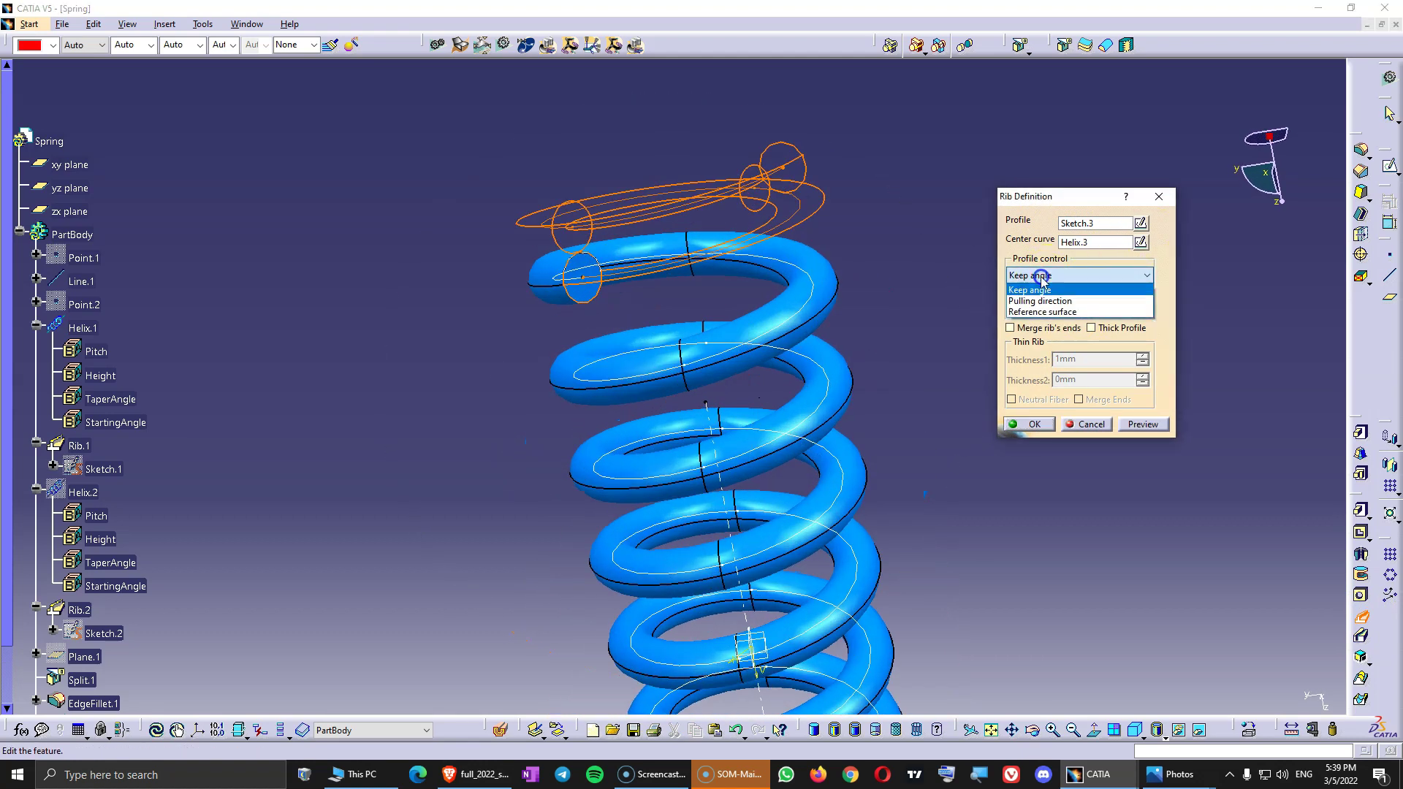
left_click(1054, 298)
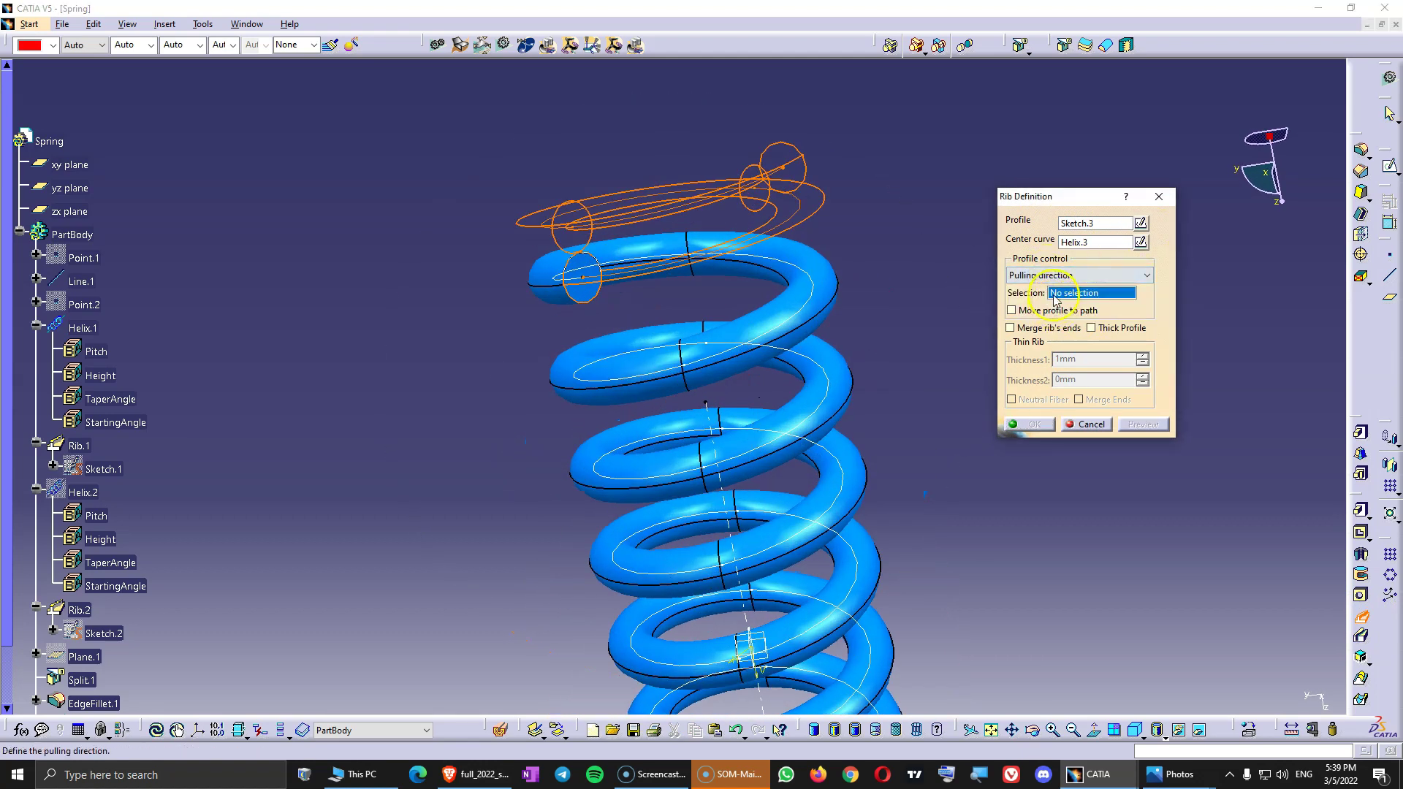
left_click(732, 510)
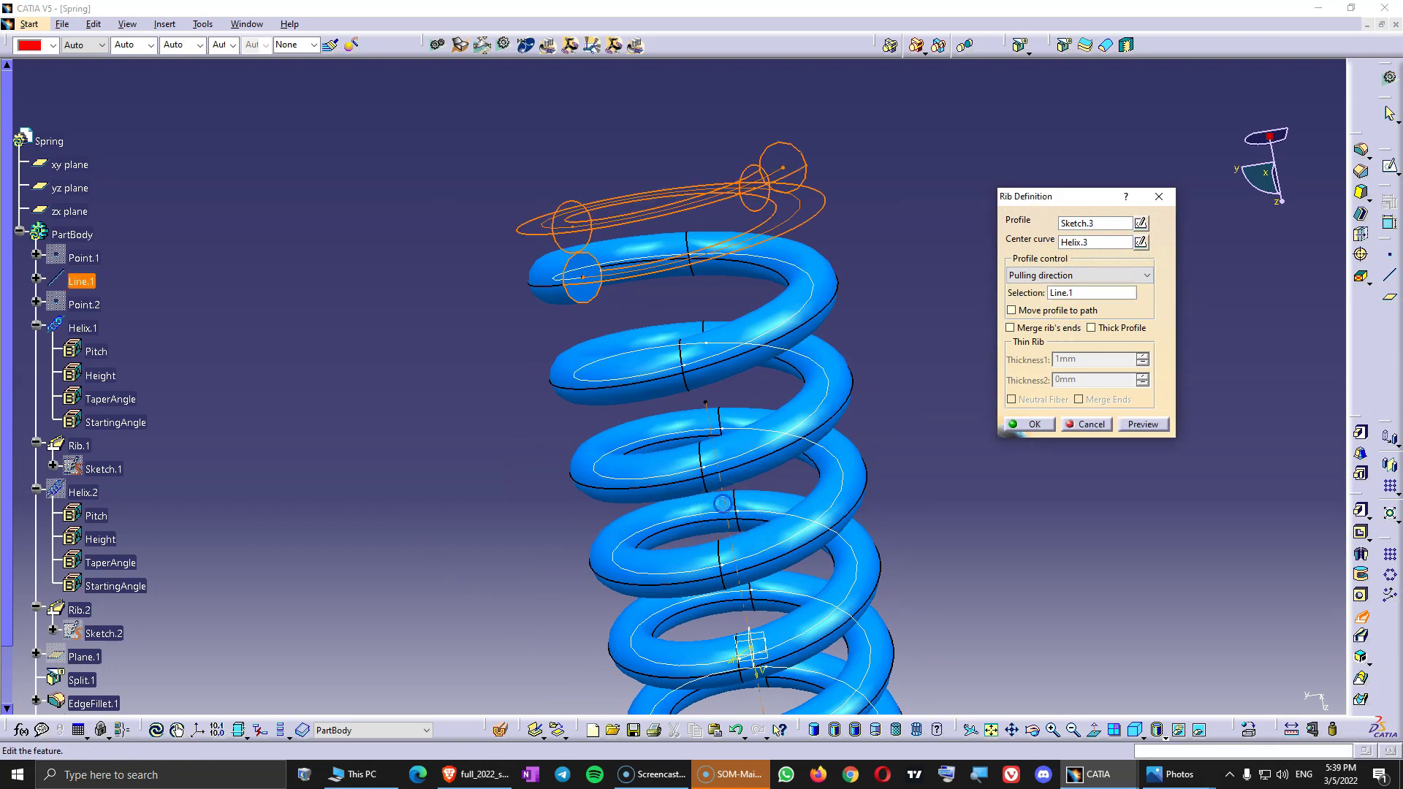
left_click(1036, 427)
Step: Check the first splitting plane's offset from the xy plane in its definition
middle_click_drag(639, 405, 742, 322)
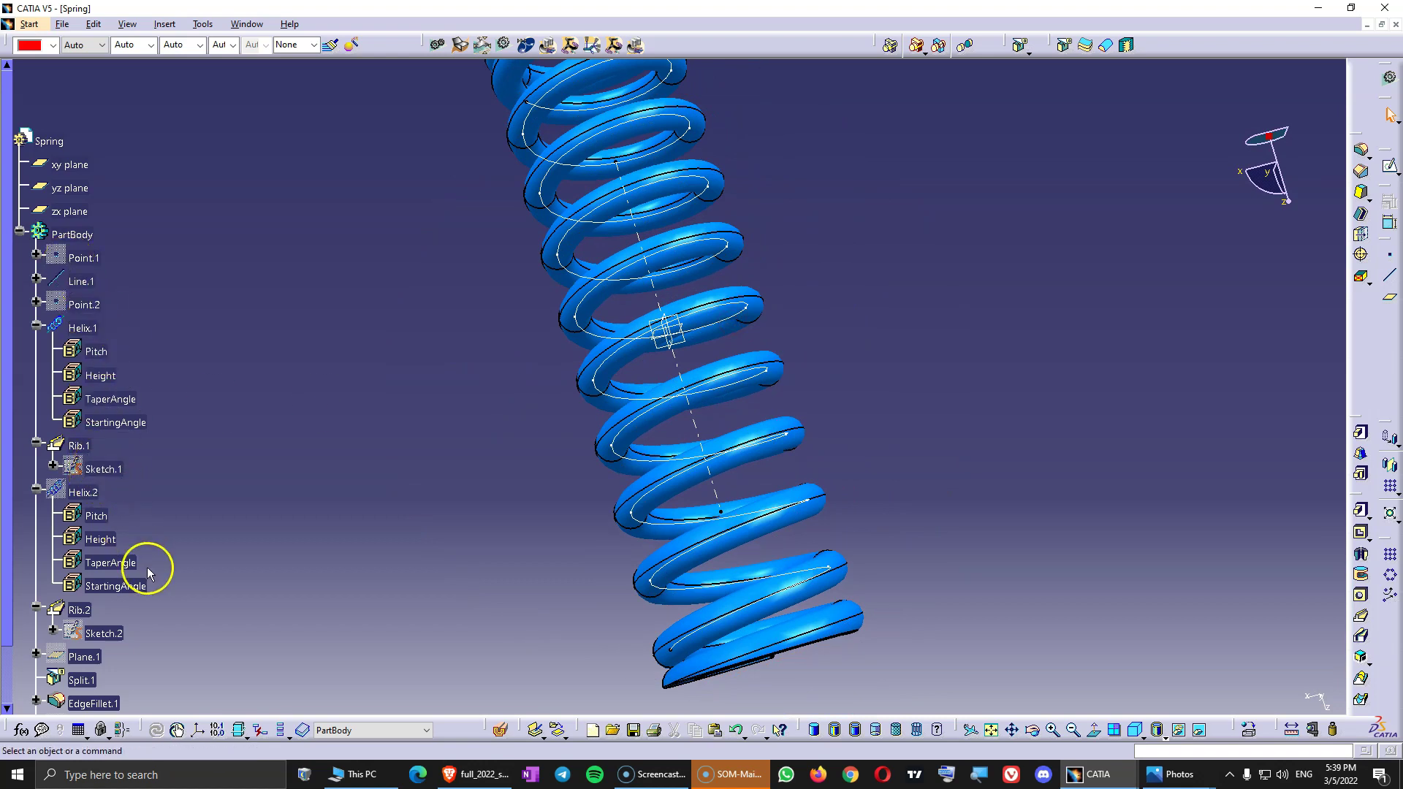
left_click(93, 654)
double_click(80, 657)
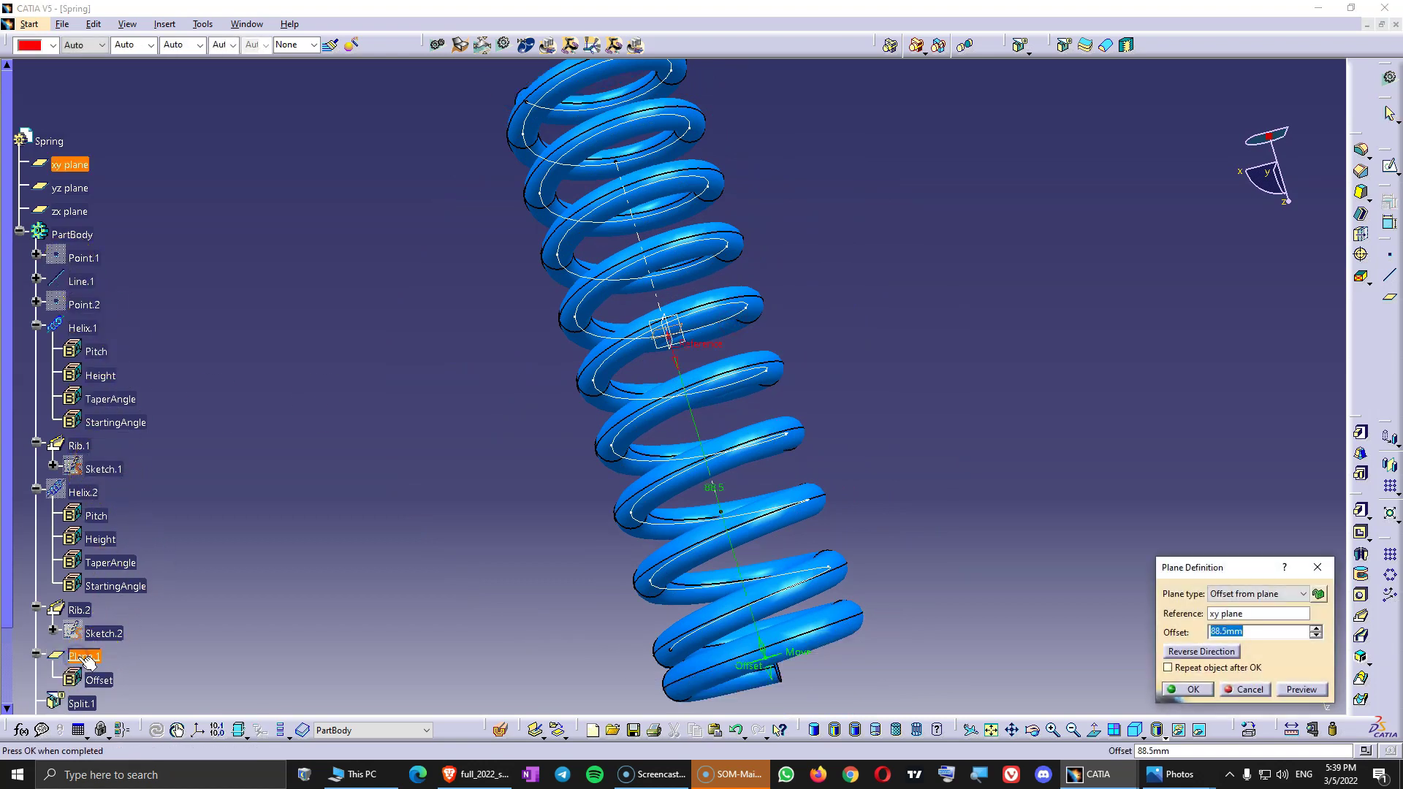
left_click(1258, 690)
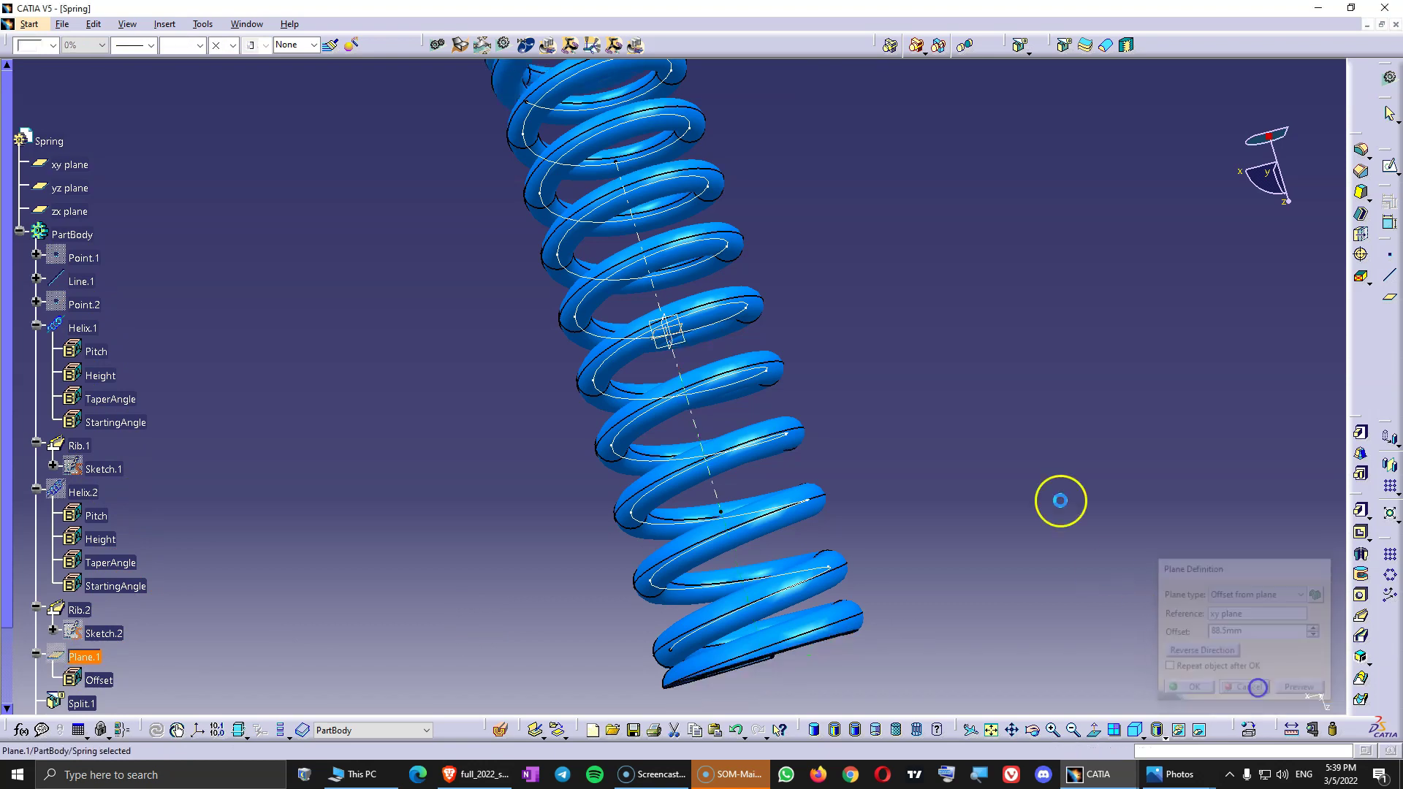
Step: Create a plane offset from the xy plane in the reversed direction, at the spring's new end coil
middle_click_drag(683, 288, 980, 420)
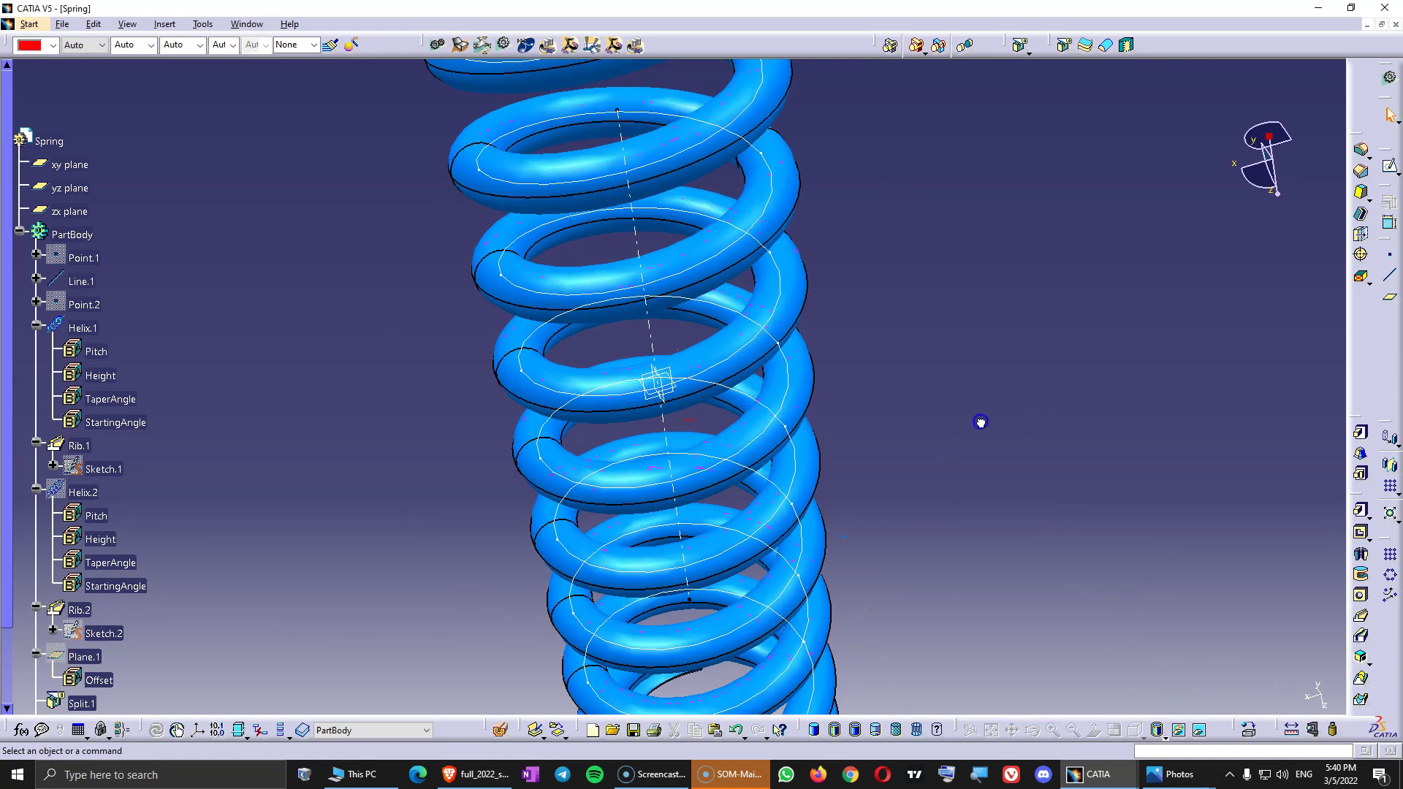
left_click(1390, 302)
middle_click_drag(667, 385, 702, 408)
left_click(1213, 652)
left_click(1190, 691)
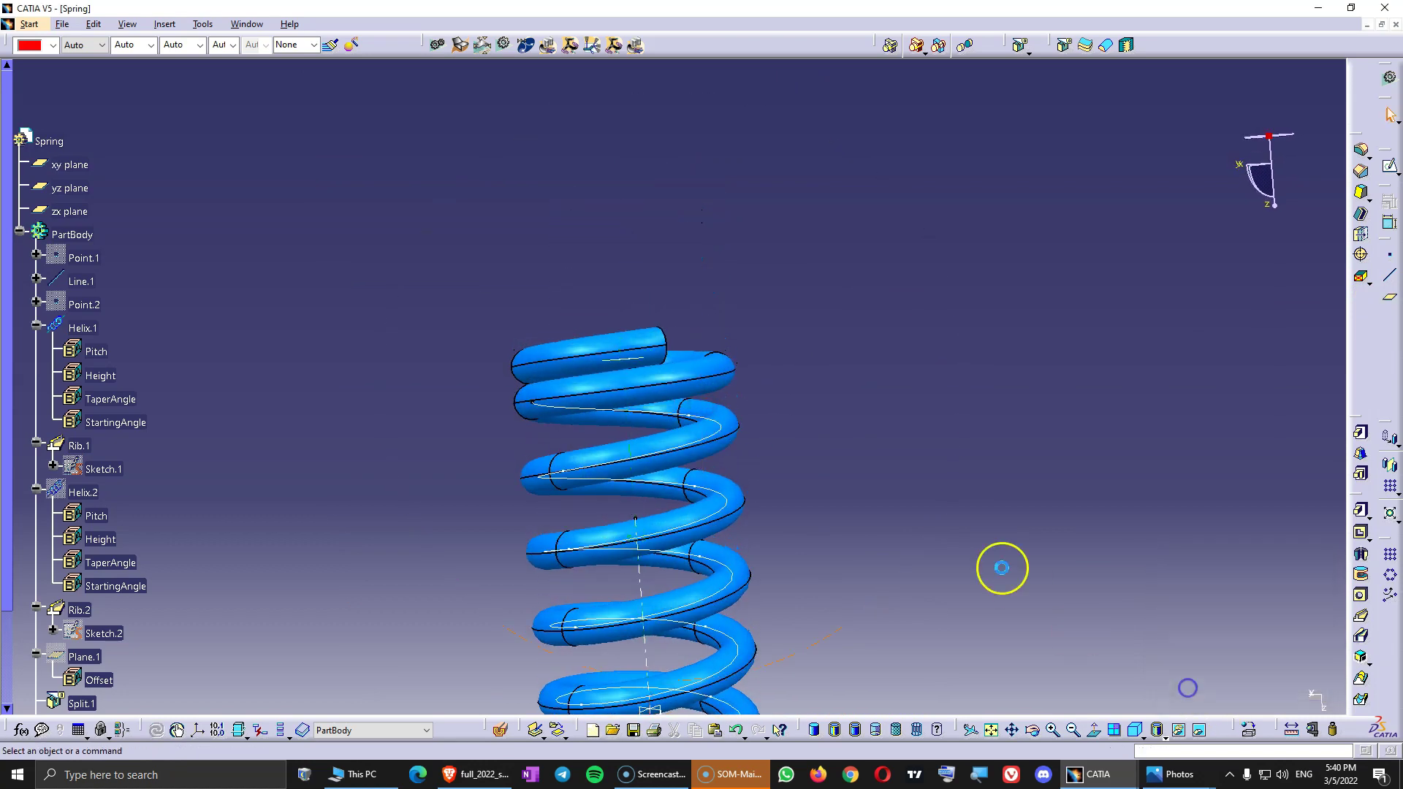
Step: Split the spring body with the new offset plane to cut the second end flat
middle_click_drag(704, 460, 595, 473)
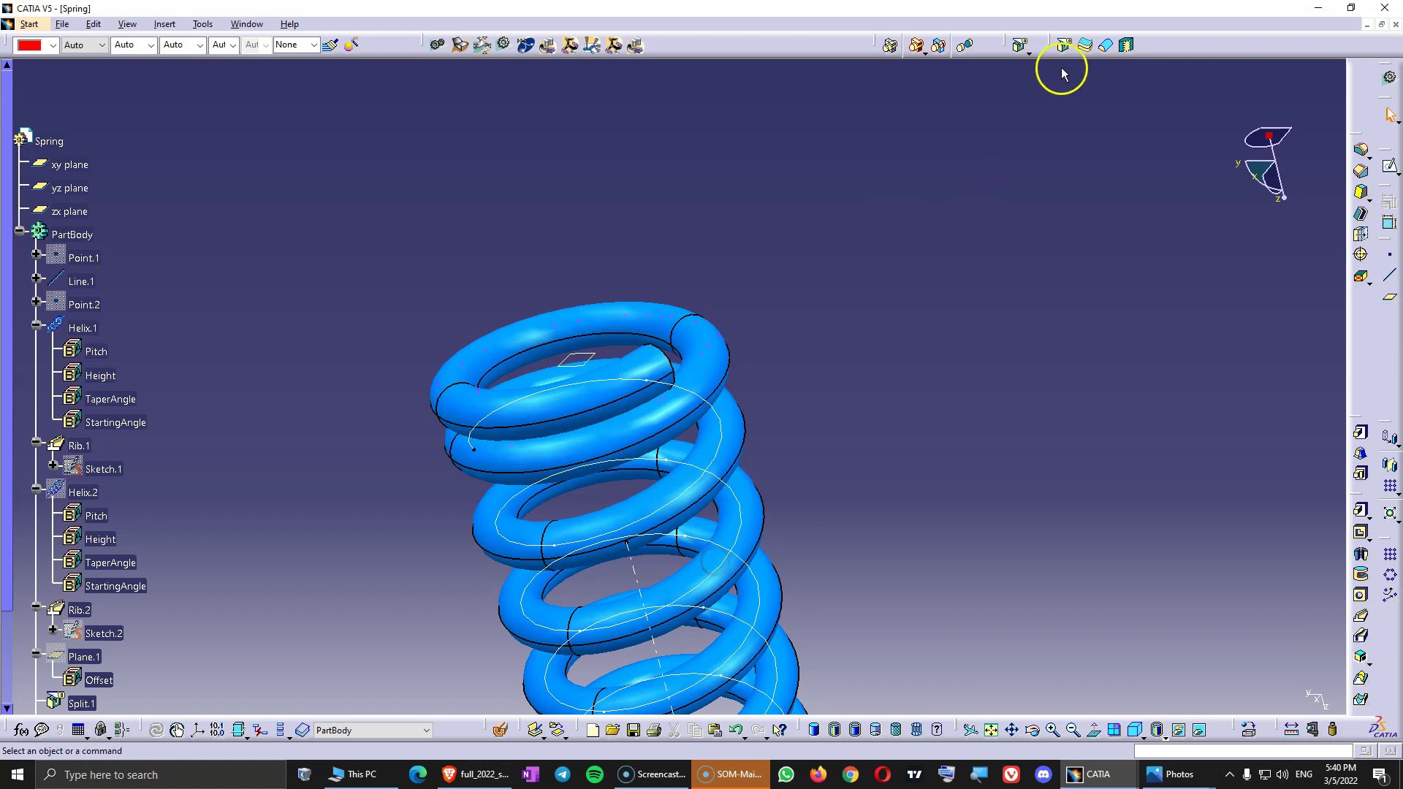
left_click(1062, 46)
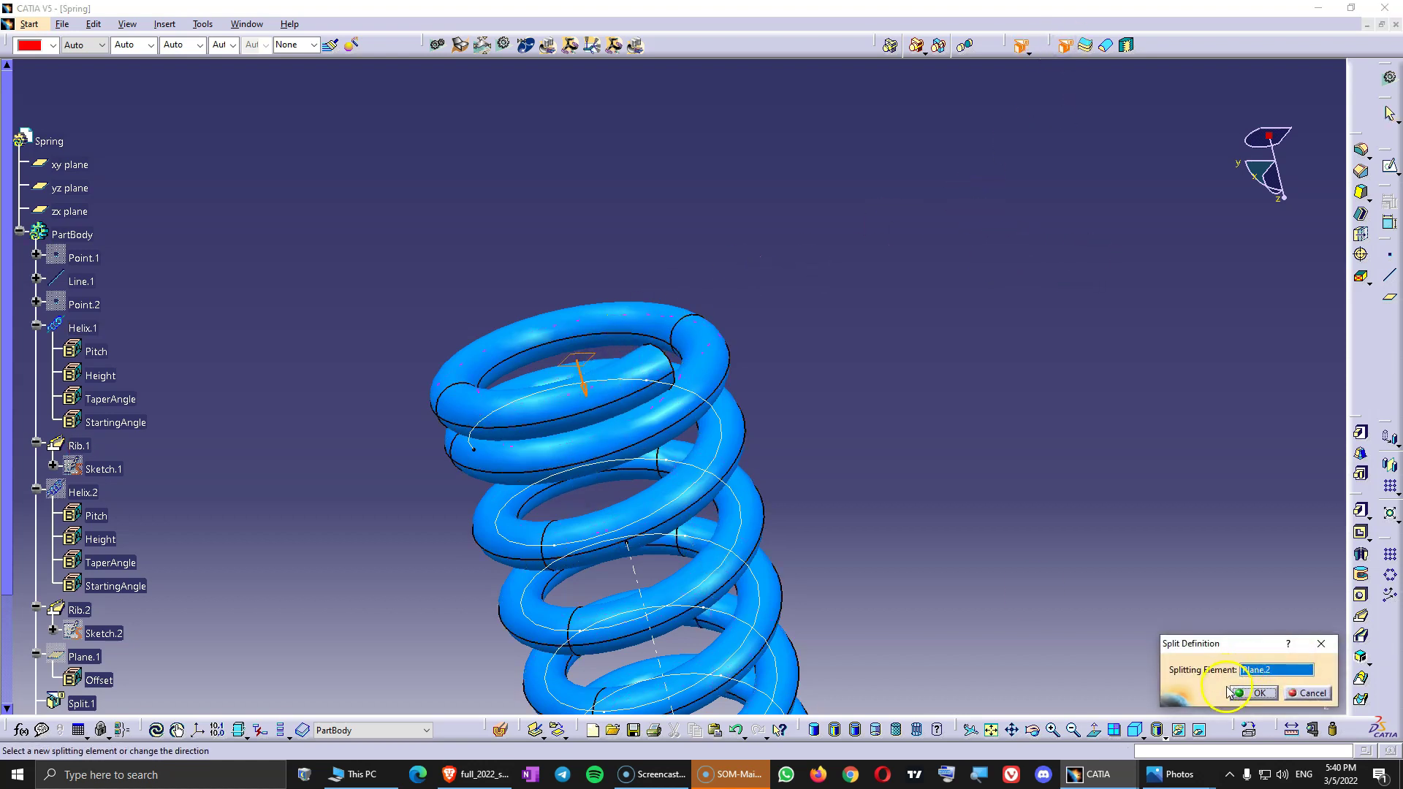
left_click(1230, 691)
Step: Measure the length of the straight edge on the newly cut coil end
middle_click_drag(1052, 570, 658, 463)
left_click(652, 463)
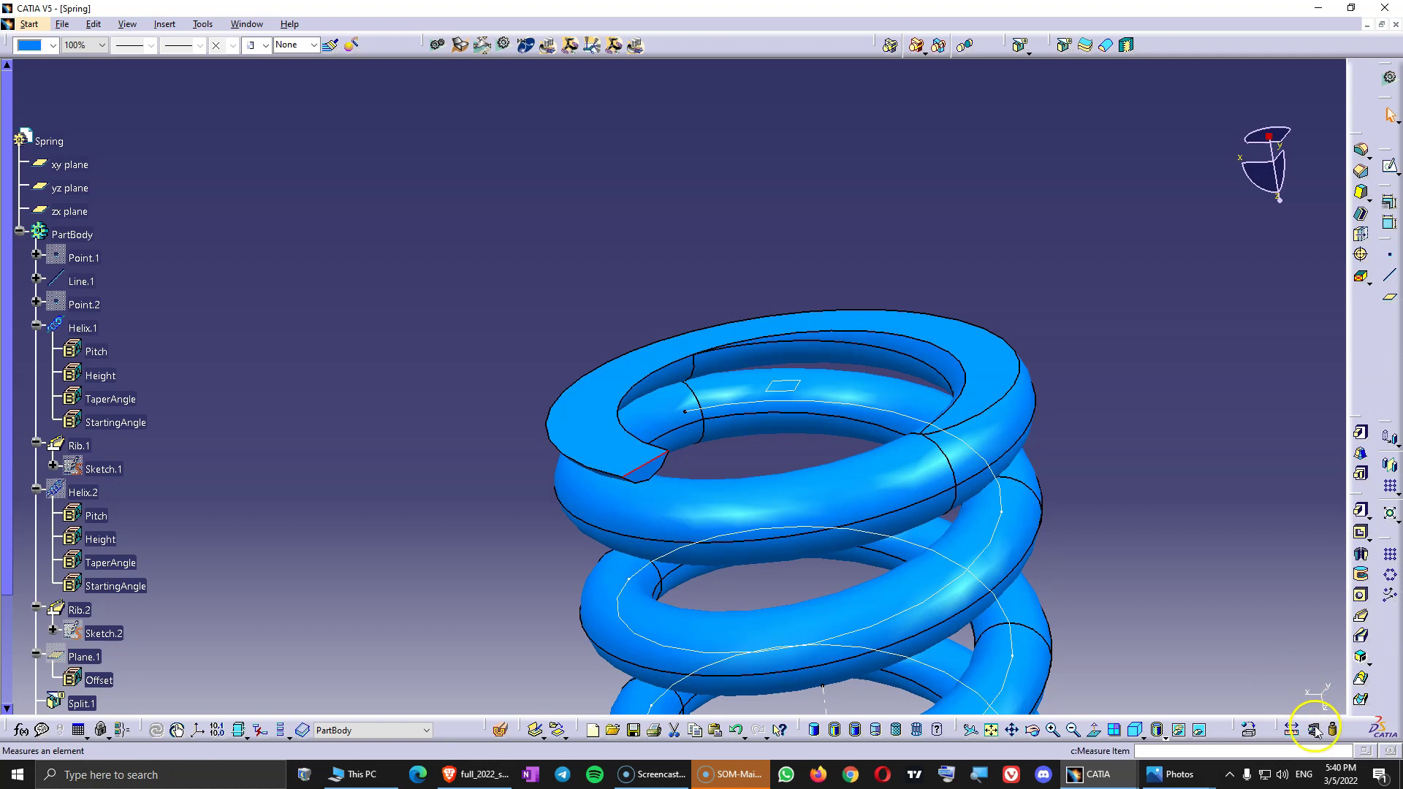
left_click(1314, 731)
middle_click_drag(974, 485, 811, 544)
left_click(1252, 692)
Step: Apply an edge fillet around the flat-cut face of the spring's second end
middle_click_drag(782, 423, 1036, 396)
left_click(1019, 391)
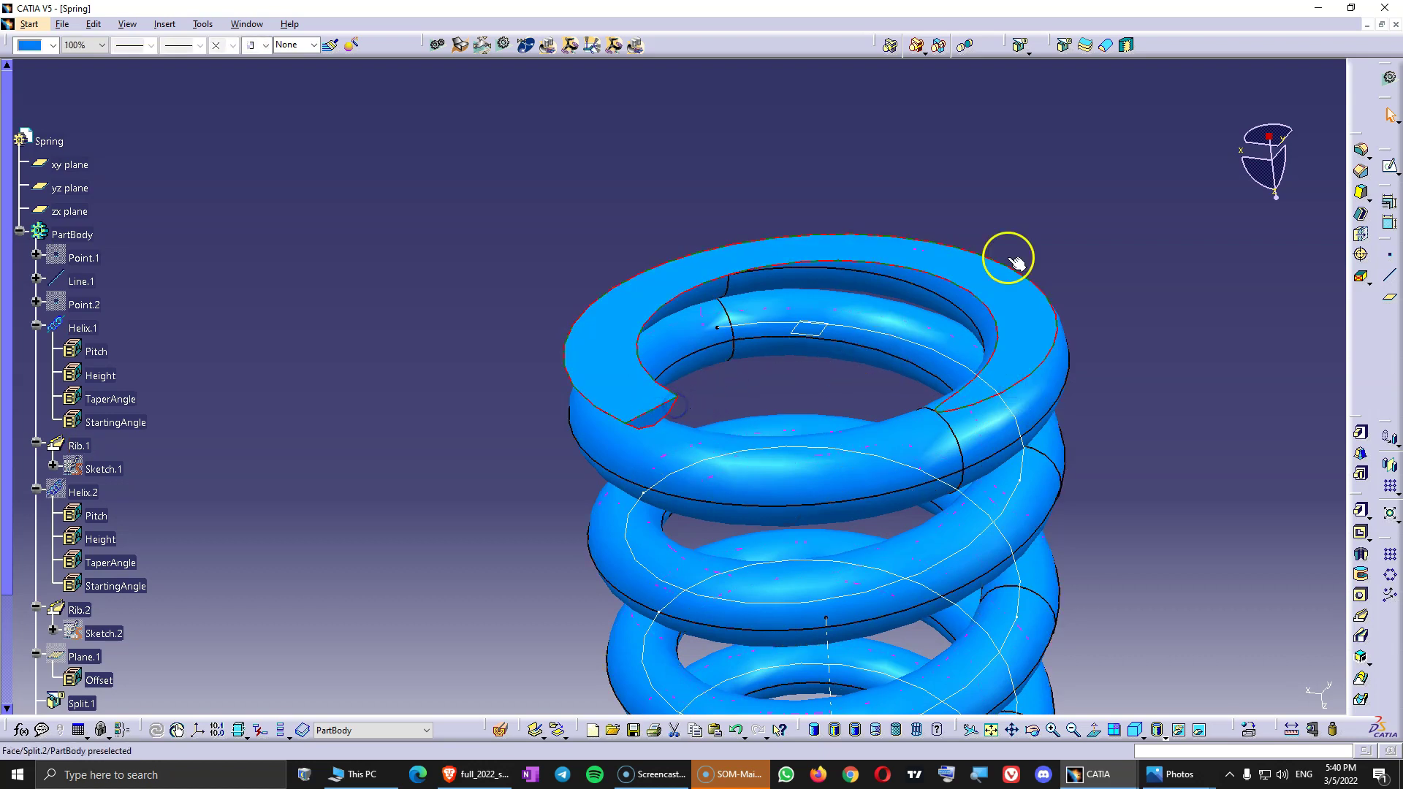
left_click(1361, 152)
left_click(1207, 702)
middle_click_drag(733, 460, 729, 322)
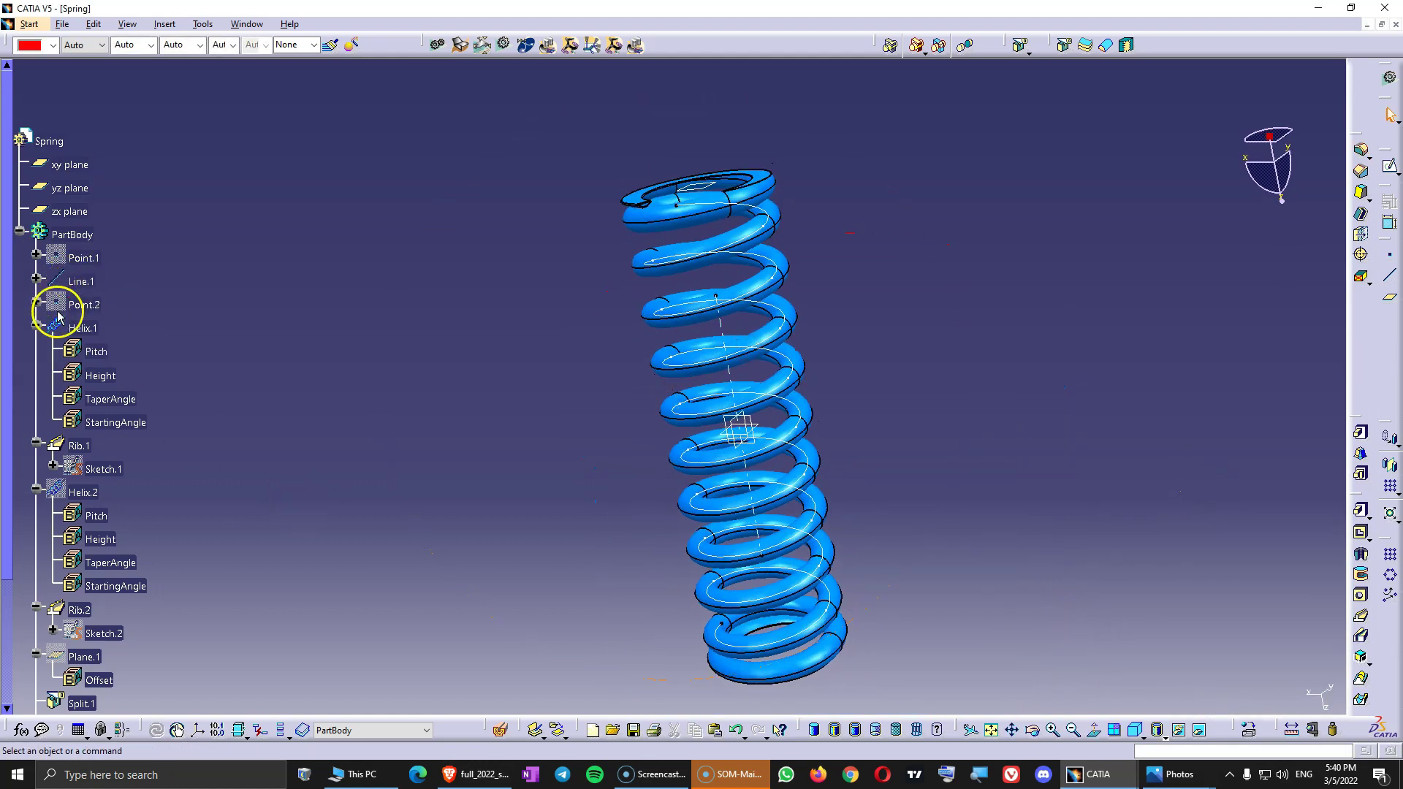
Step: Hide Line.1 and Helix.1 and collapse the Helix.1 and Rib.1 branches in the specification tree
right_click(84, 285)
left_click(126, 322)
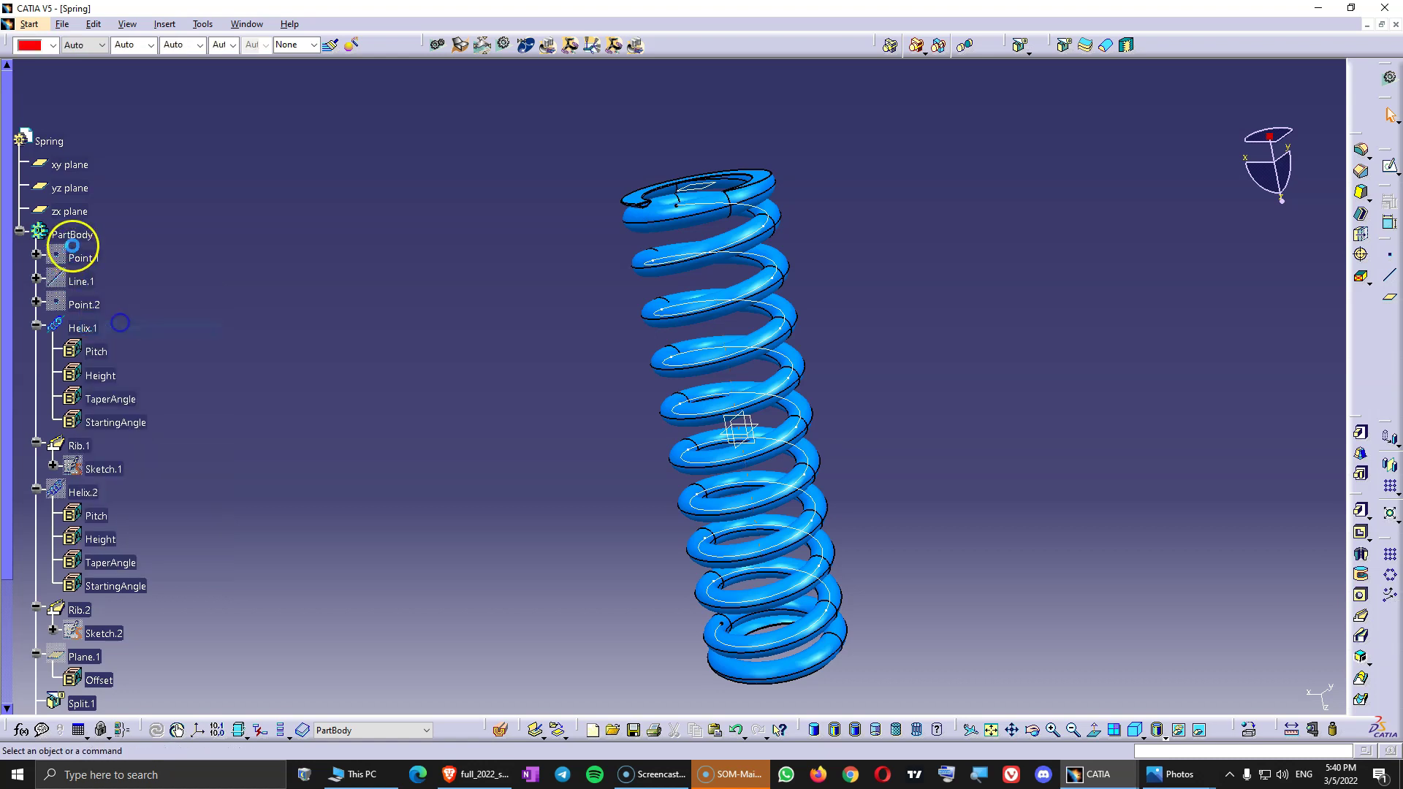
left_click(35, 326)
right_click(66, 326)
left_click(110, 367)
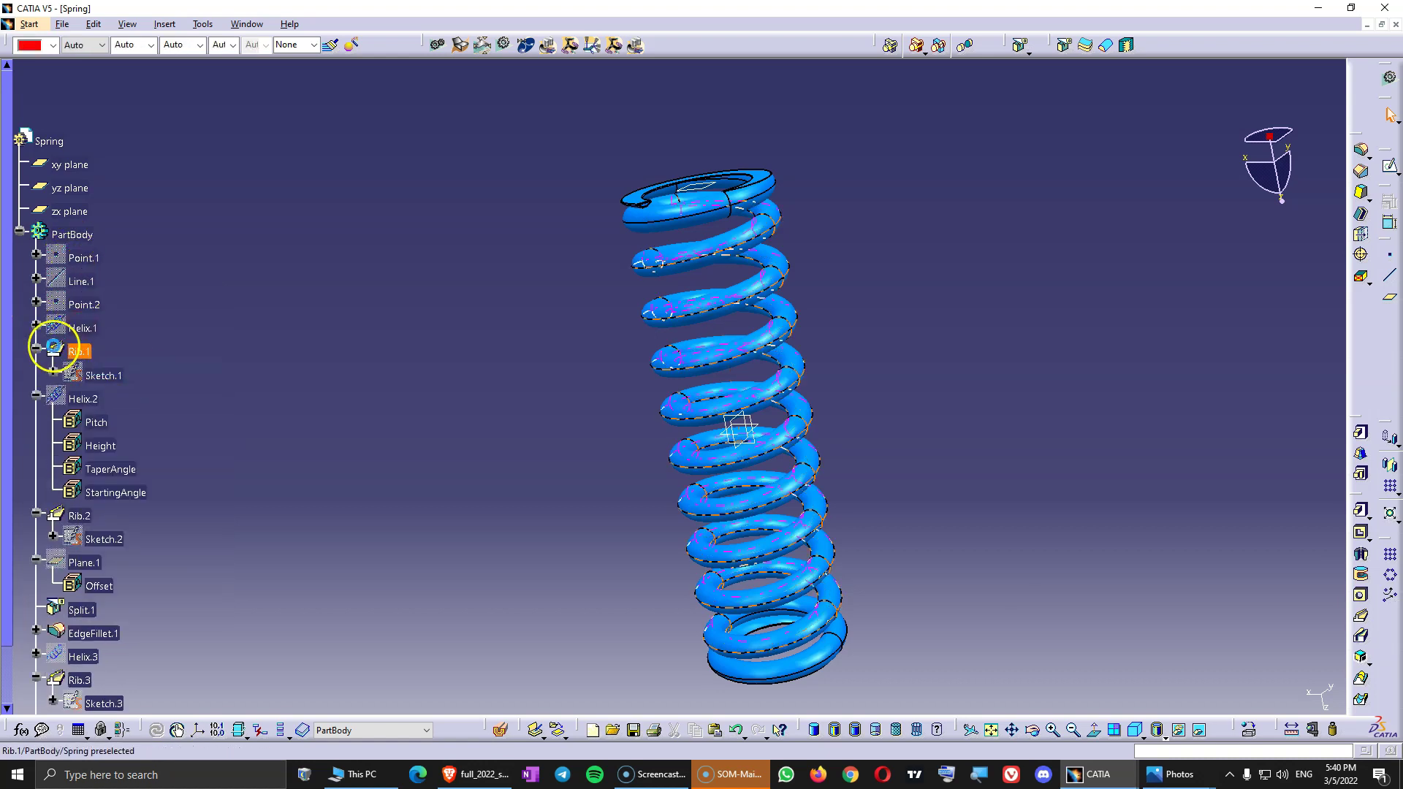
left_click(35, 351)
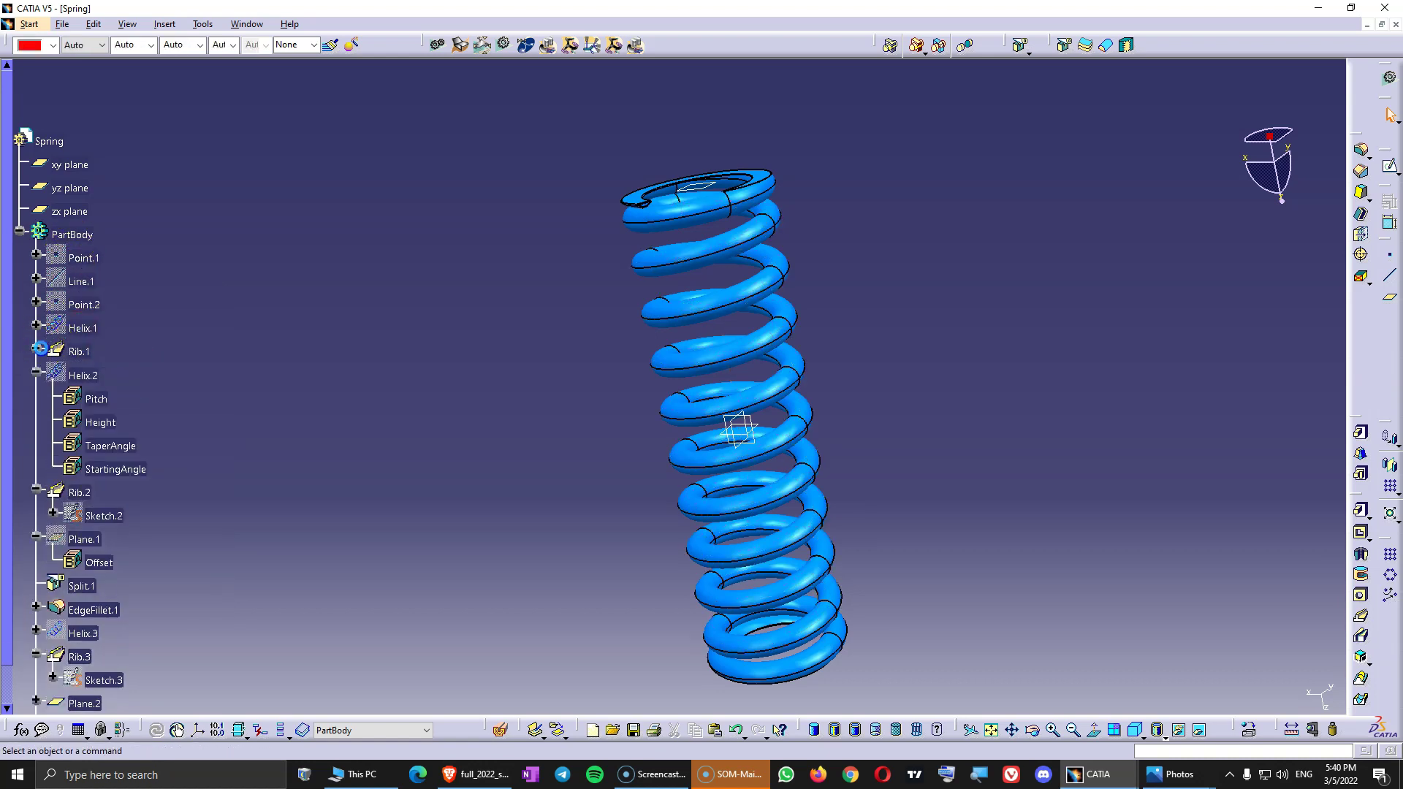
Step: Collapse the remaining expanded features from Helix.2 to Rib.3 in the tree and hide Plane.2
left_click(35, 375)
left_click(25, 395)
left_click(25, 418)
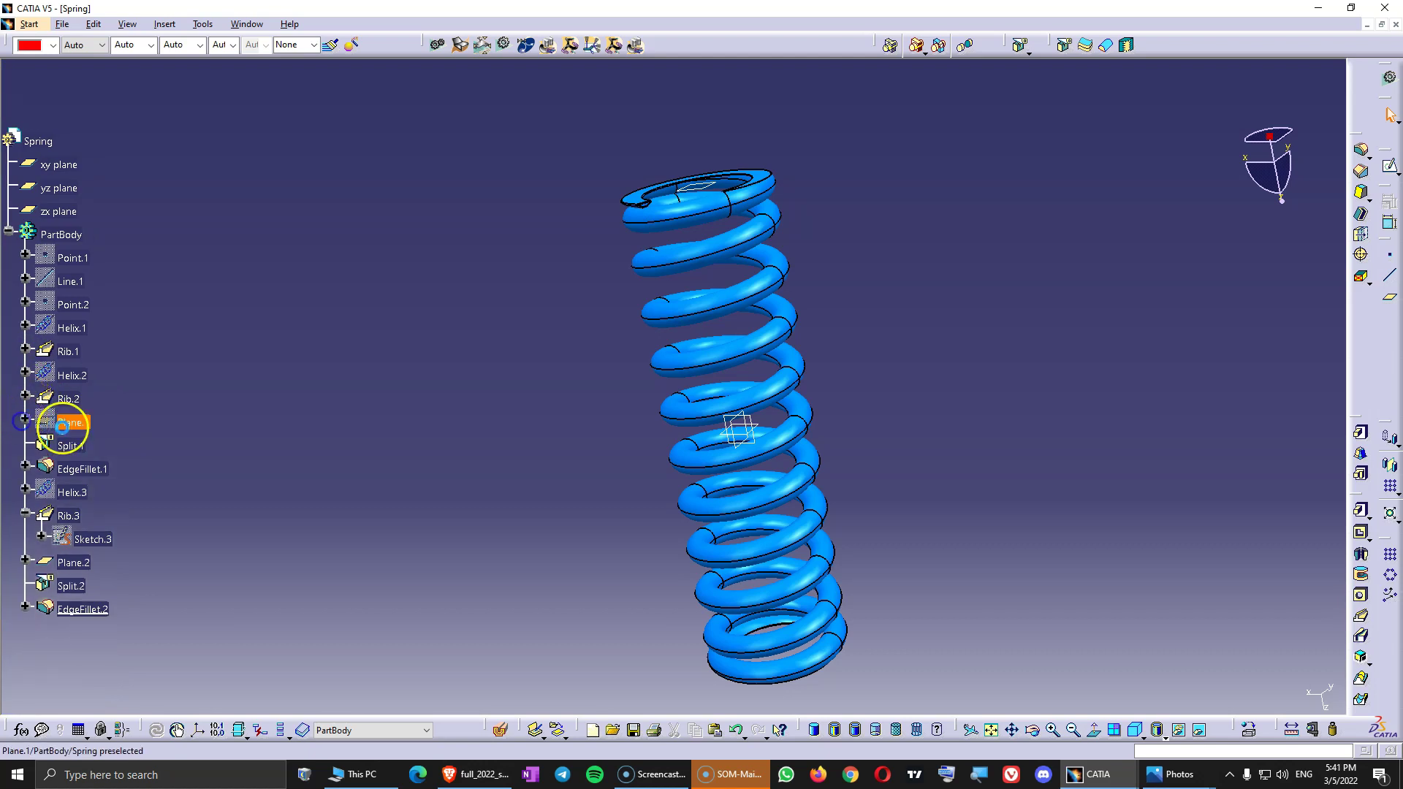
left_click(25, 514)
right_click(51, 545)
left_click(150, 296)
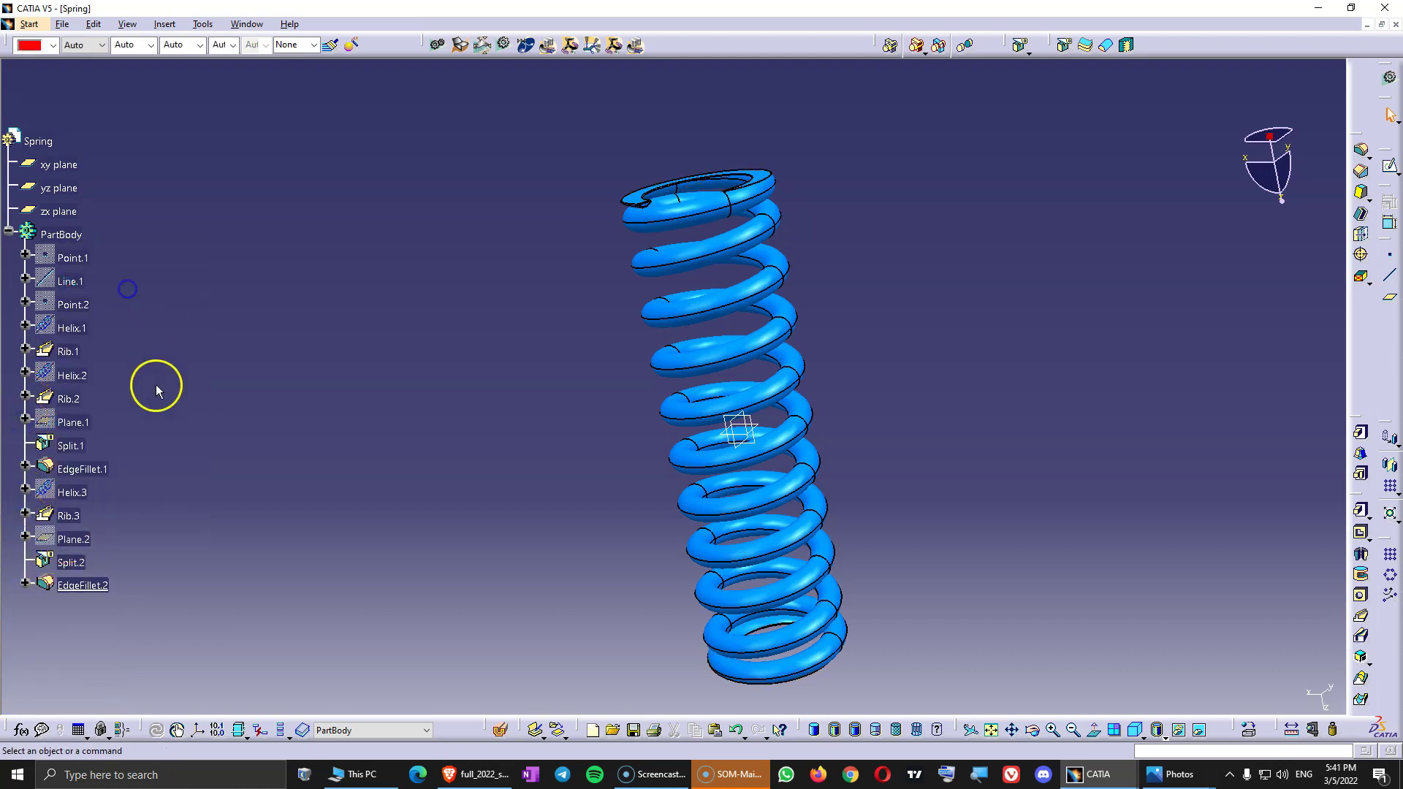
Step: Hide the xy, yz and zx reference planes together
left_click(59, 164)
left_click(53, 210, "shift")
right_click(53, 208)
left_click(134, 252)
Step: Save the part as Spring.CATPart in the Spring folder, overwriting the existing file, and collapse the PartBody branch
middle_click_drag(382, 404, 618, 334)
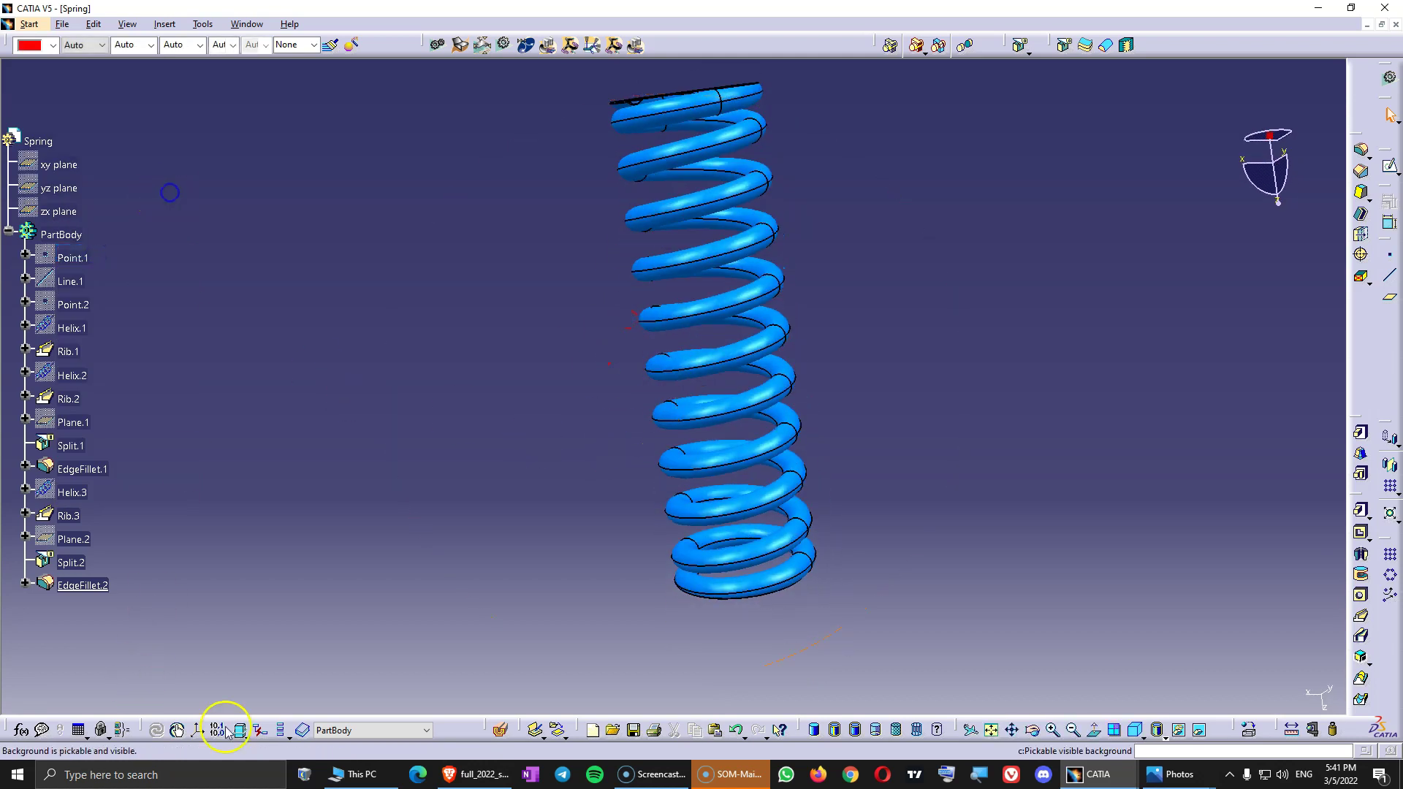
left_click(635, 731)
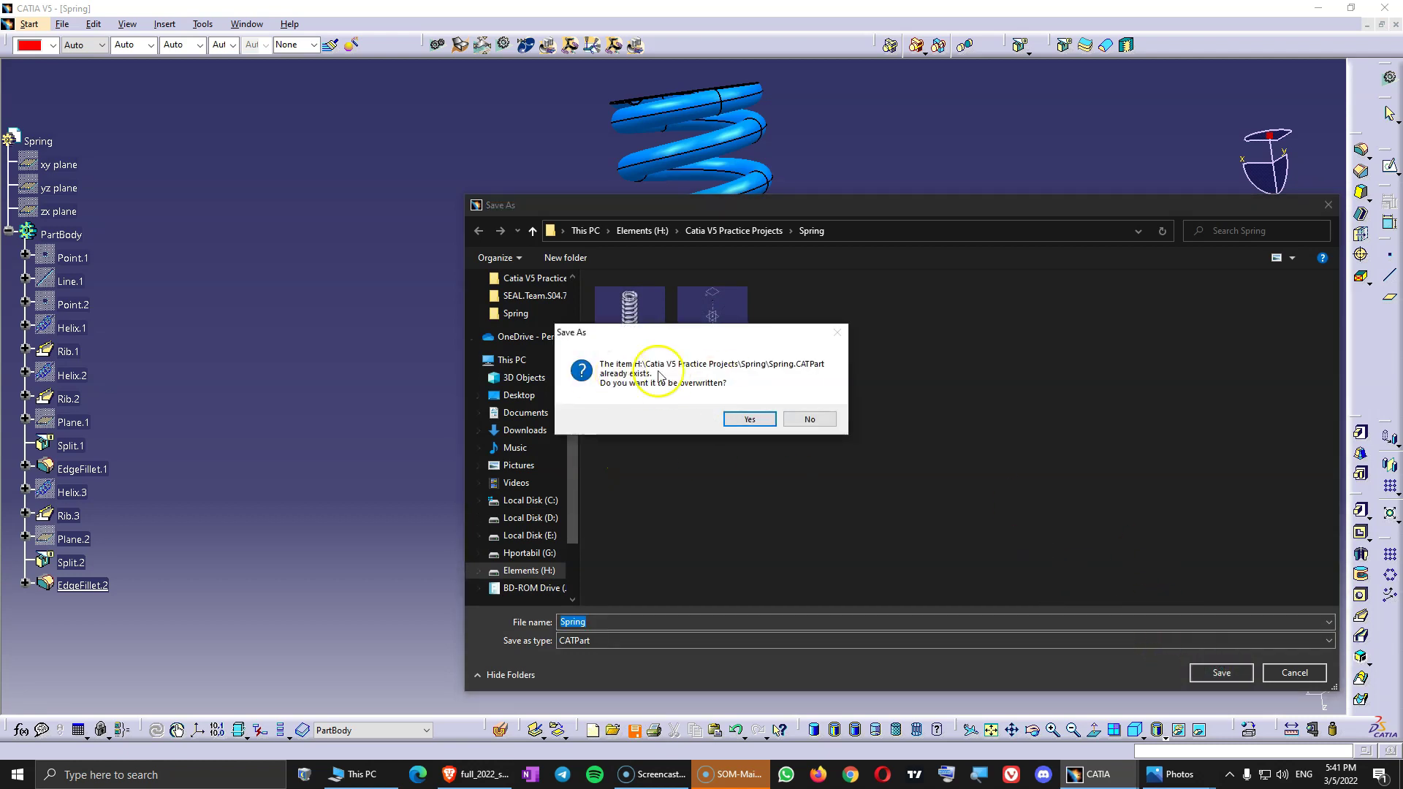
left_click(750, 419)
left_click(10, 232)
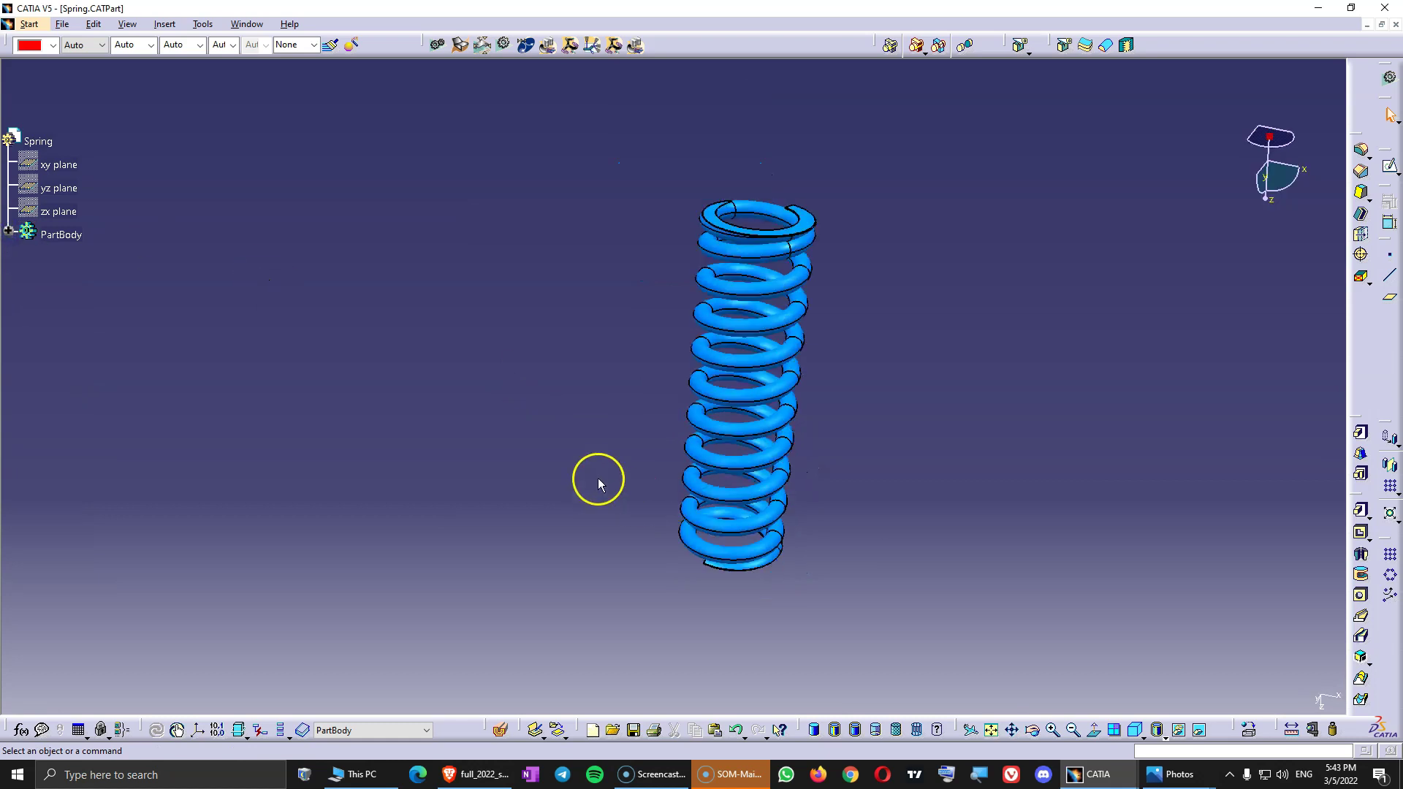
middle_click_drag(708, 416, 821, 326)
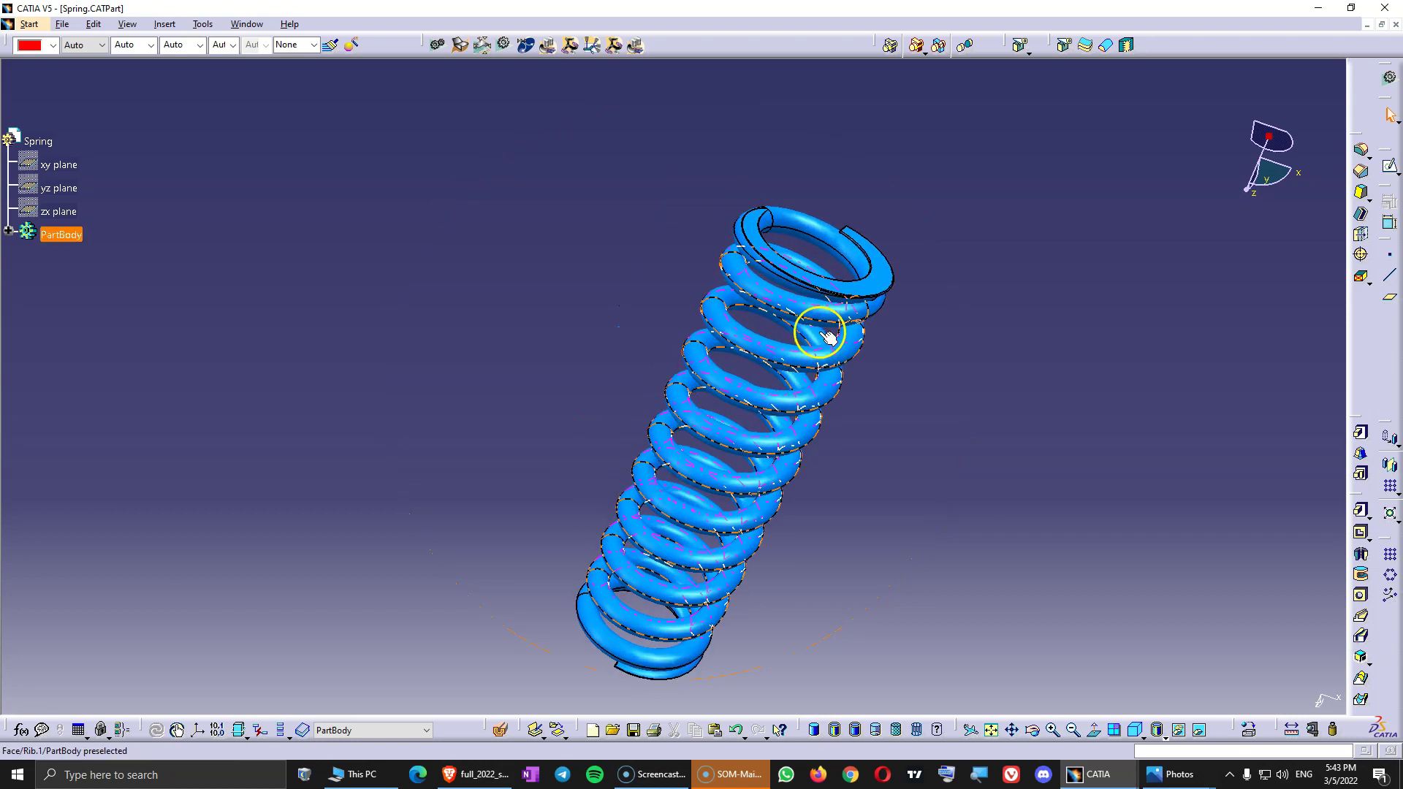
middle_click_drag(714, 486, 601, 399)
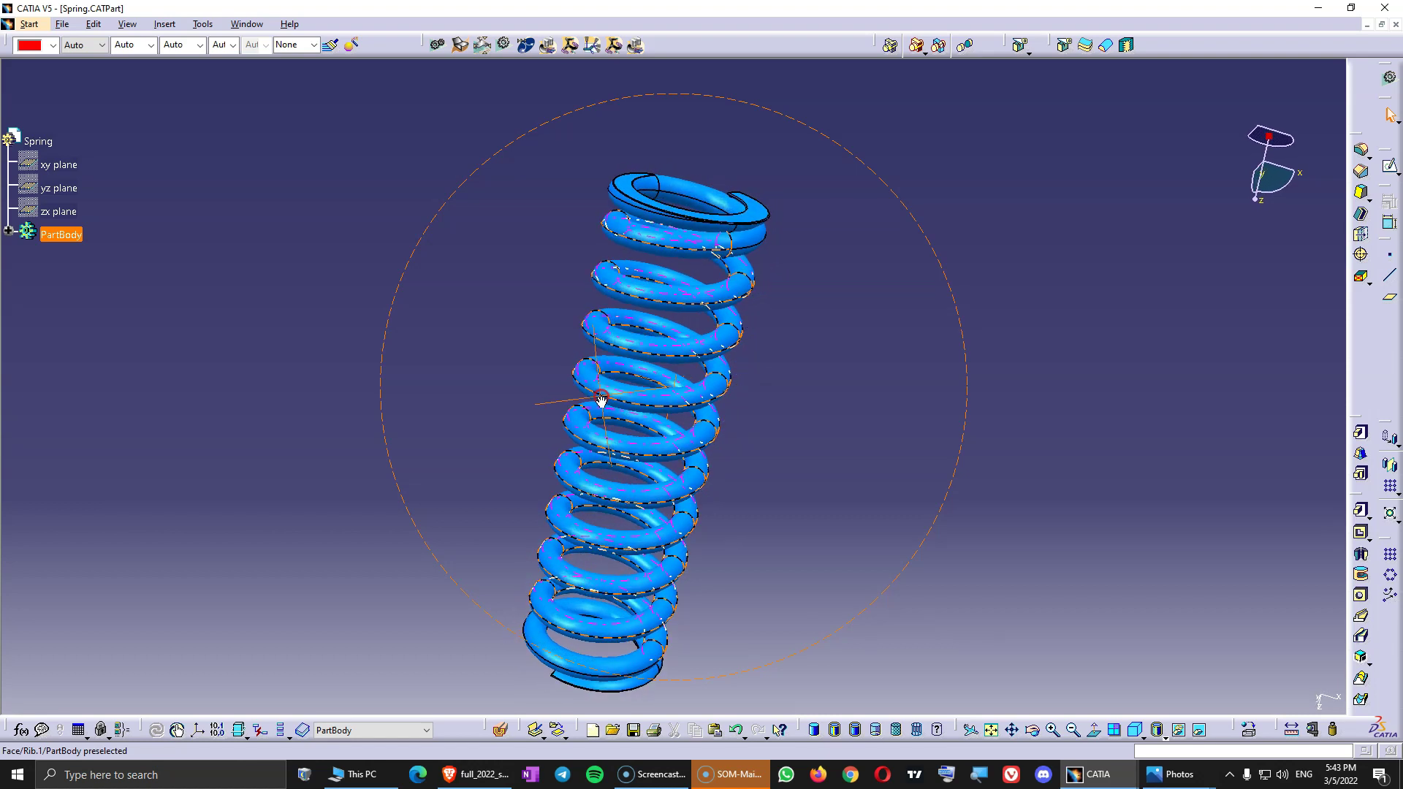
middle_click_drag(601, 399, 610, 401)
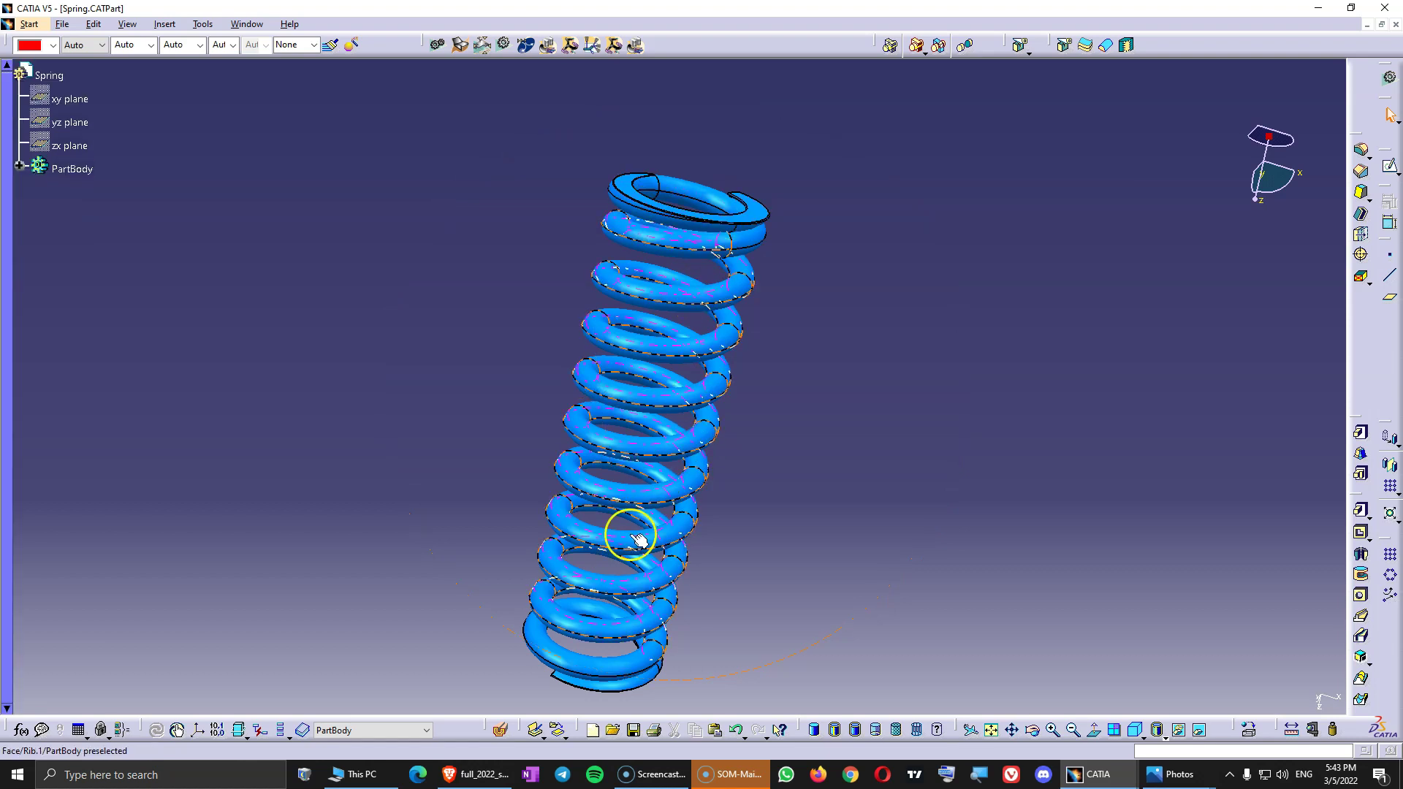
mouse_move(592, 667)
middle_mouse_down()
mouse_move(616, 641)
mouse_move(582, 643)
mouse_move(580, 658)
middle_mouse_up()
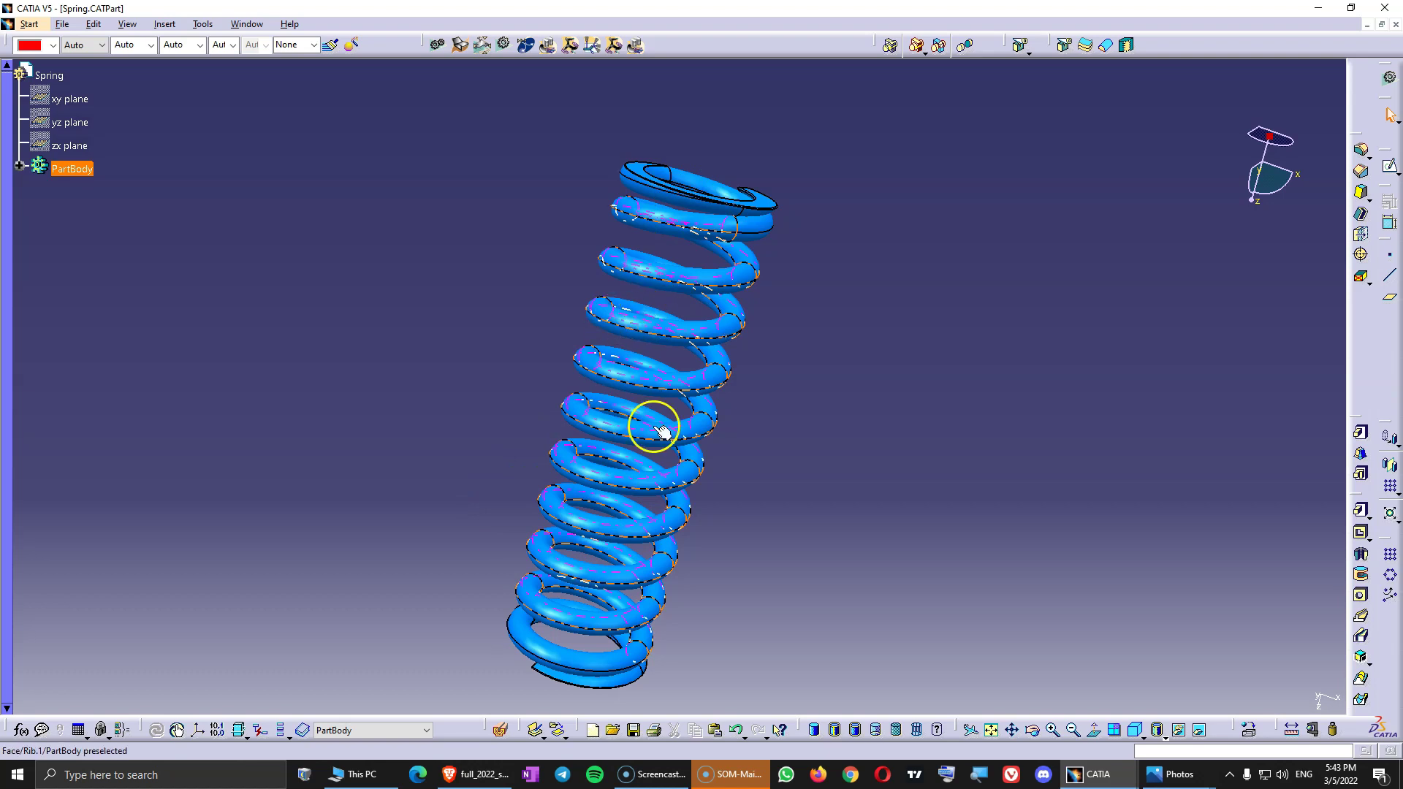
middle_click_drag(662, 566, 546, 515)
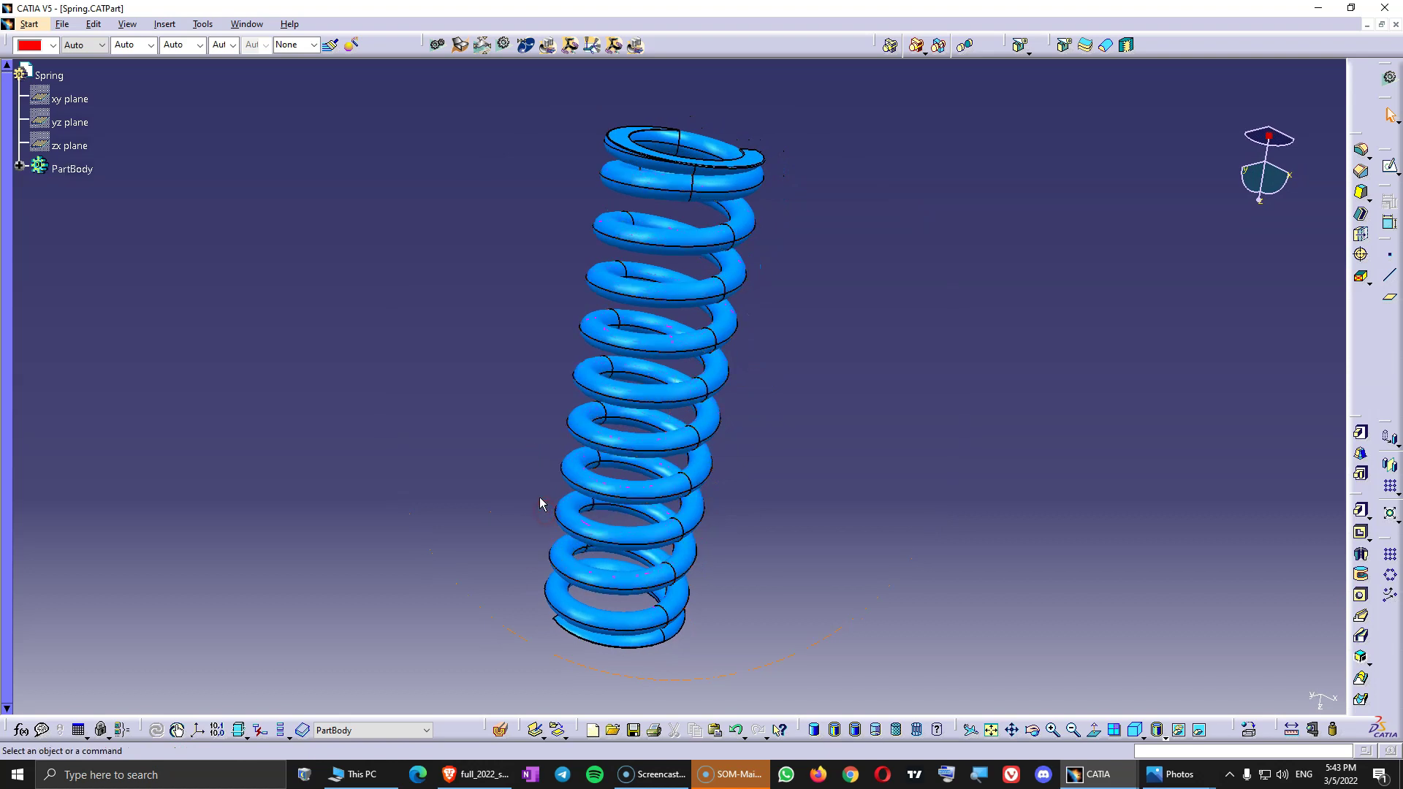